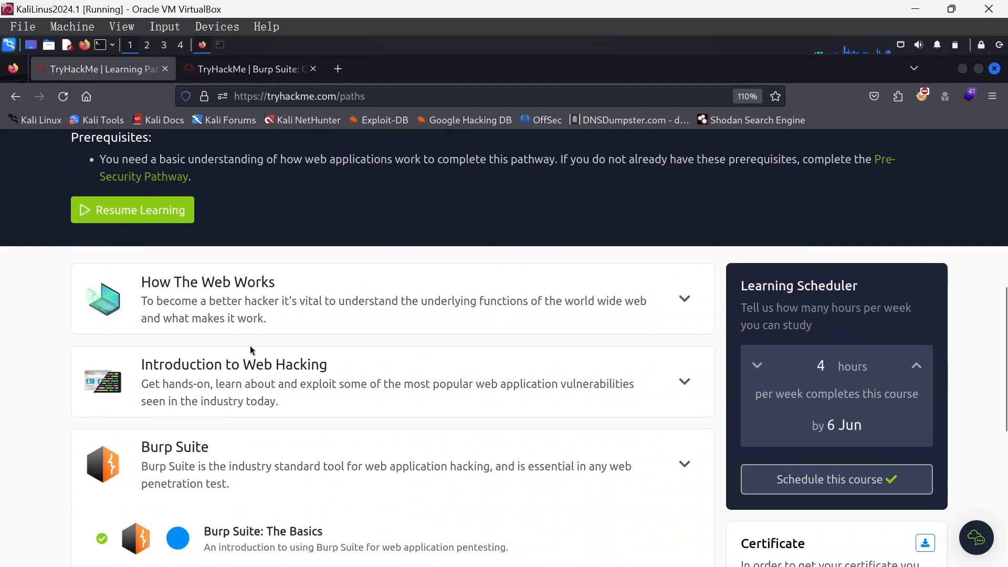
Look through the Burp Suite section of the learning path and switch to the Burp Suite: Other Modules room
{"action": "scroll", "coordinate": [162, 436], "scroll_direction": "down", "scroll_amount": 3}
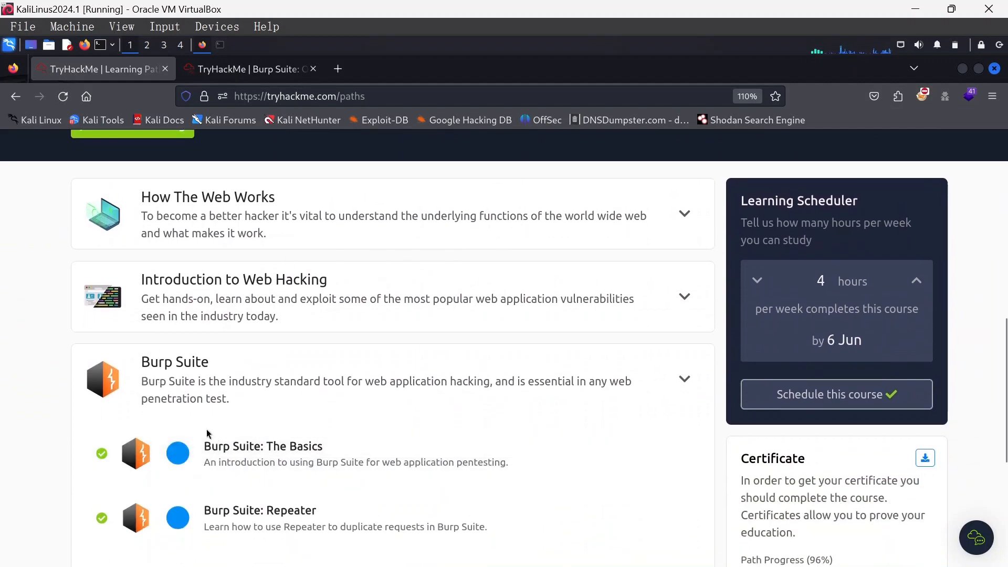
{"action": "scroll", "coordinate": [322, 514], "scroll_direction": "down", "scroll_amount": 3}
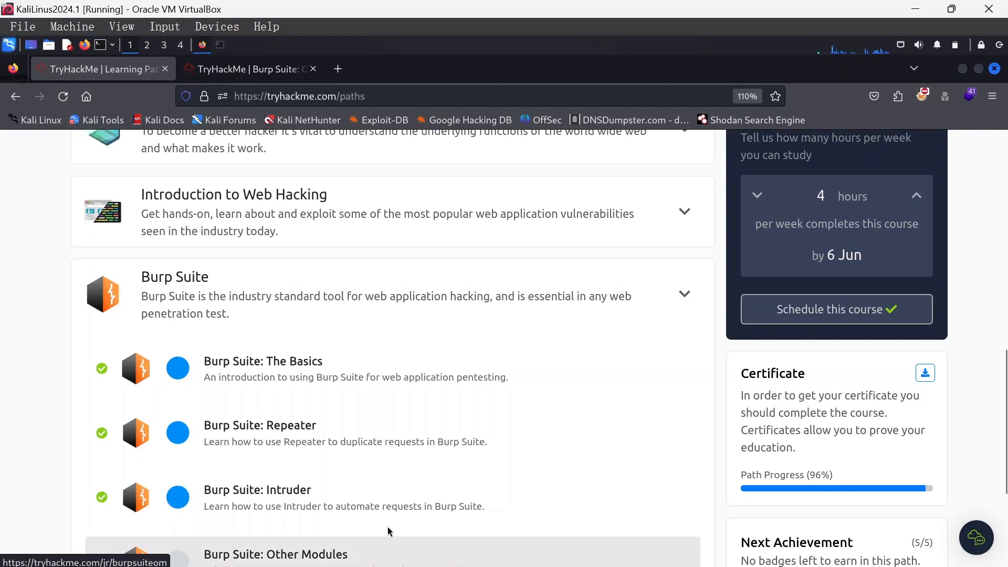
{"action": "left_click", "coordinate": [230, 79]}
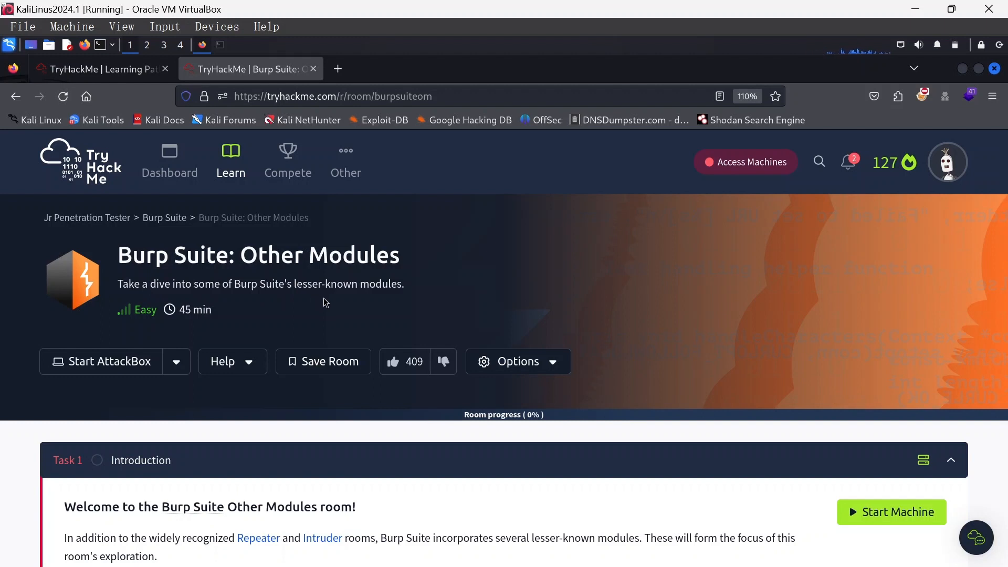
Read the Task 1 introduction of the room and start its target machine
{"action": "scroll", "coordinate": [339, 303], "scroll_direction": "down", "scroll_amount": 3}
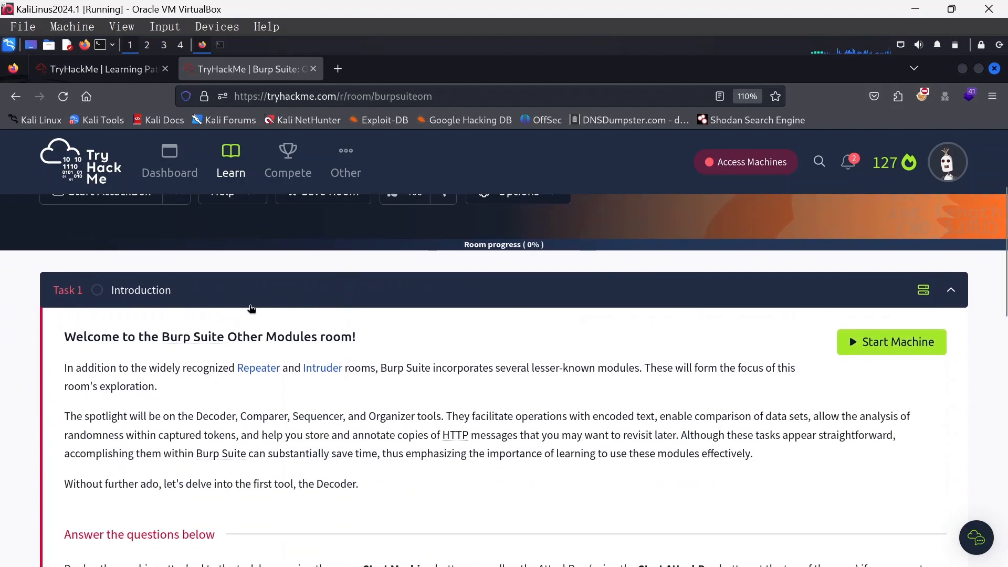
{"action": "scroll", "coordinate": [248, 308], "scroll_direction": "down", "scroll_amount": 2}
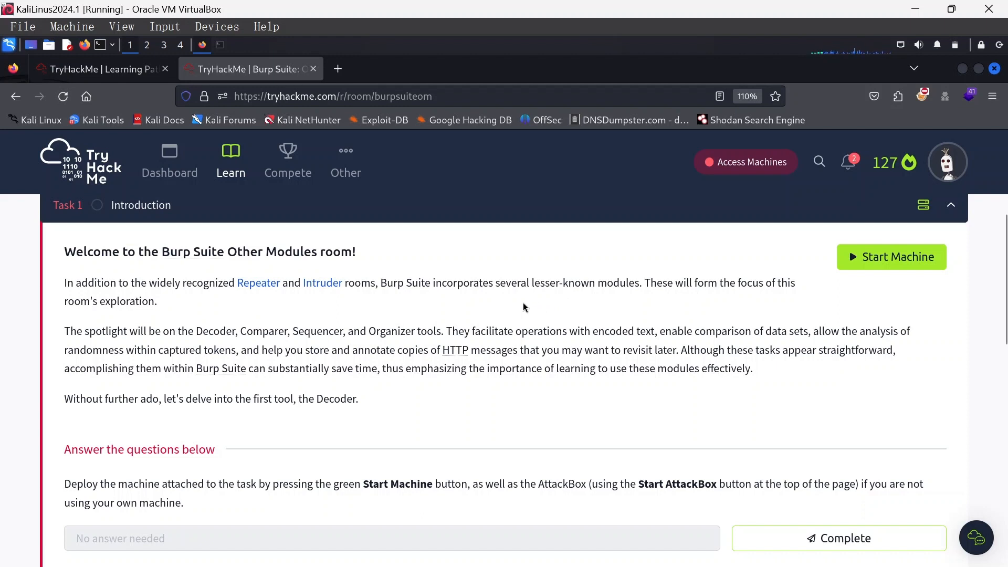
{"action": "left_click_drag", "start_coordinate": [71, 334], "coordinate": [214, 335]}
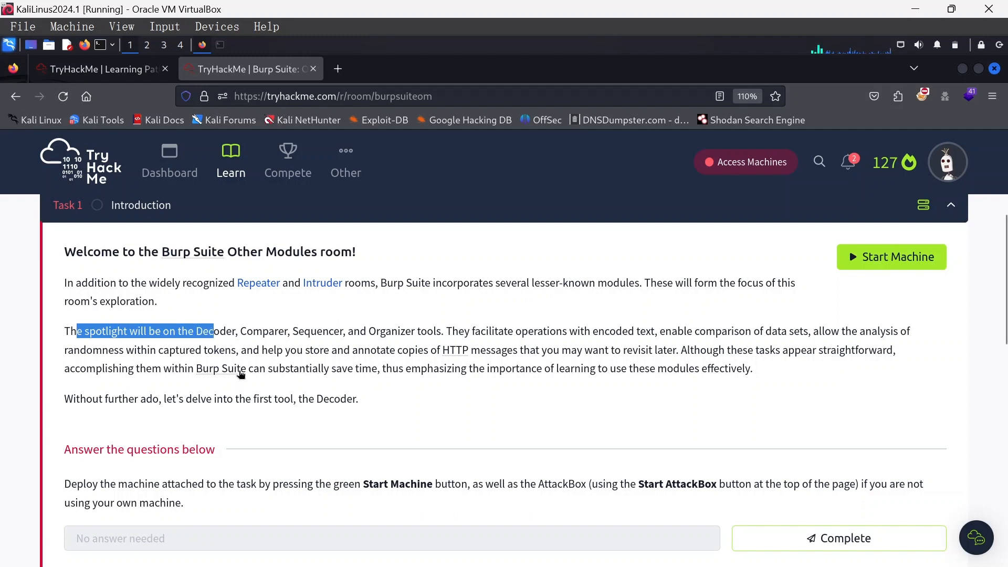
{"action": "left_click", "coordinate": [239, 370]}
{"action": "left_click", "coordinate": [230, 386]}
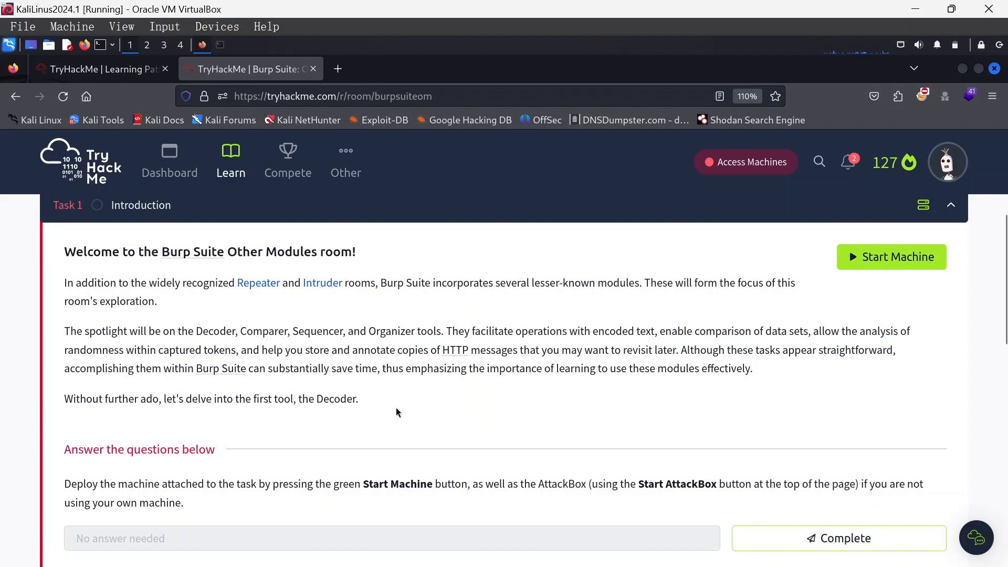
{"action": "scroll", "coordinate": [181, 419], "scroll_direction": "down", "scroll_amount": 3}
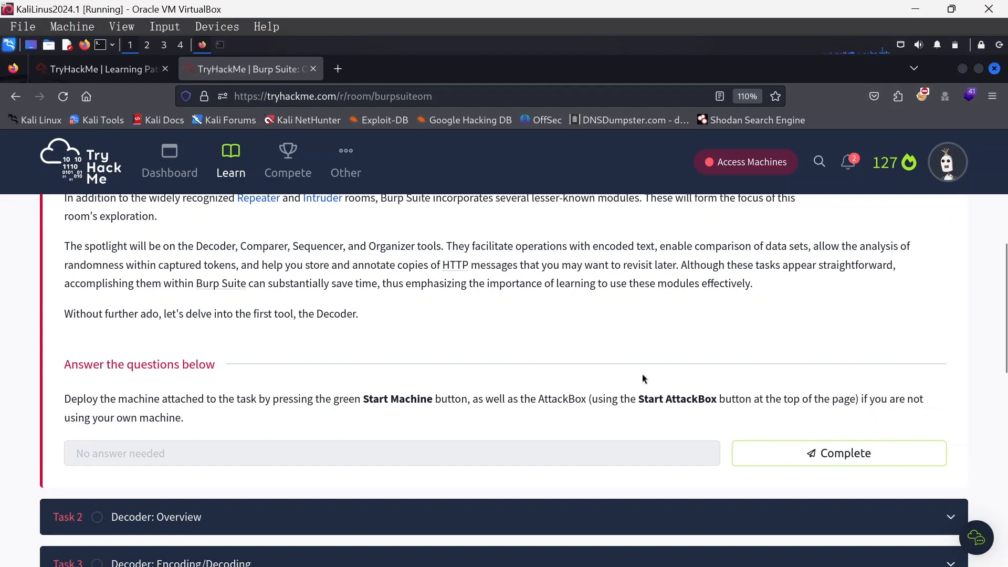
{"action": "scroll", "coordinate": [644, 377], "scroll_direction": "up", "scroll_amount": 3}
{"action": "left_click", "coordinate": [929, 257]}
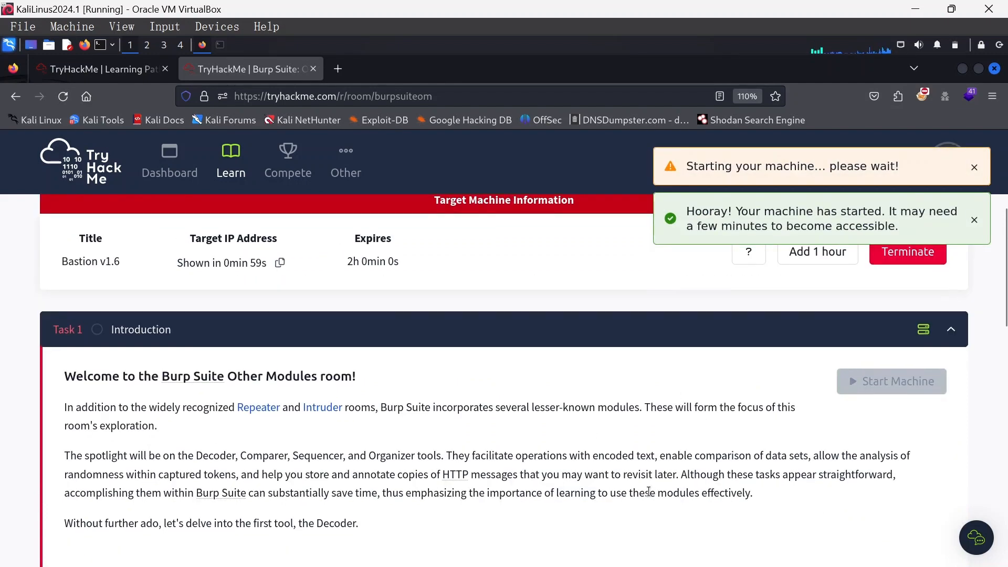
Launch Burp Suite from the recently used applications, accept the JRE notice and start a temporary project in memory
{"action": "scroll", "coordinate": [649, 490], "scroll_direction": "down", "scroll_amount": 5}
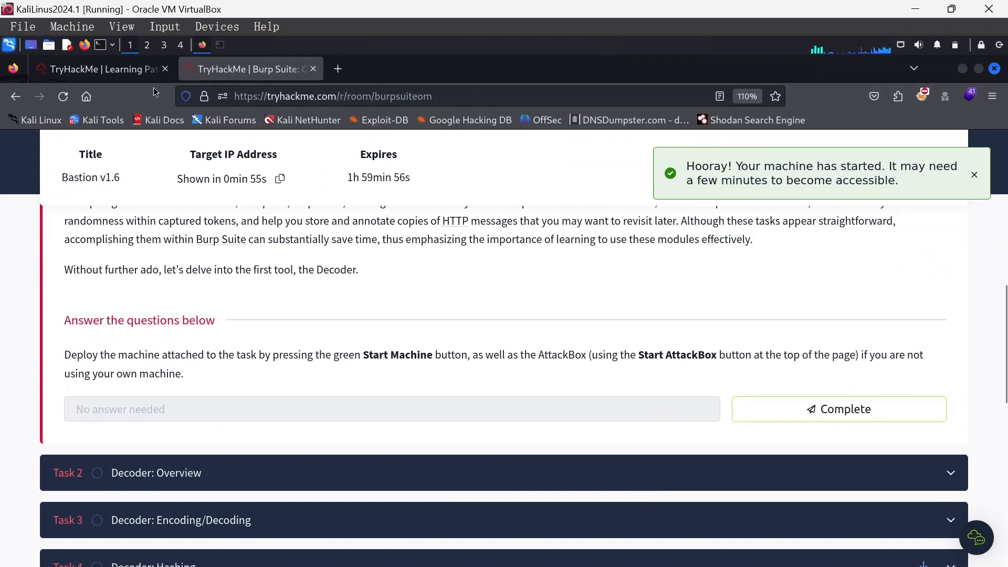
{"action": "left_click", "coordinate": [9, 45]}
{"action": "left_click", "coordinate": [53, 101]}
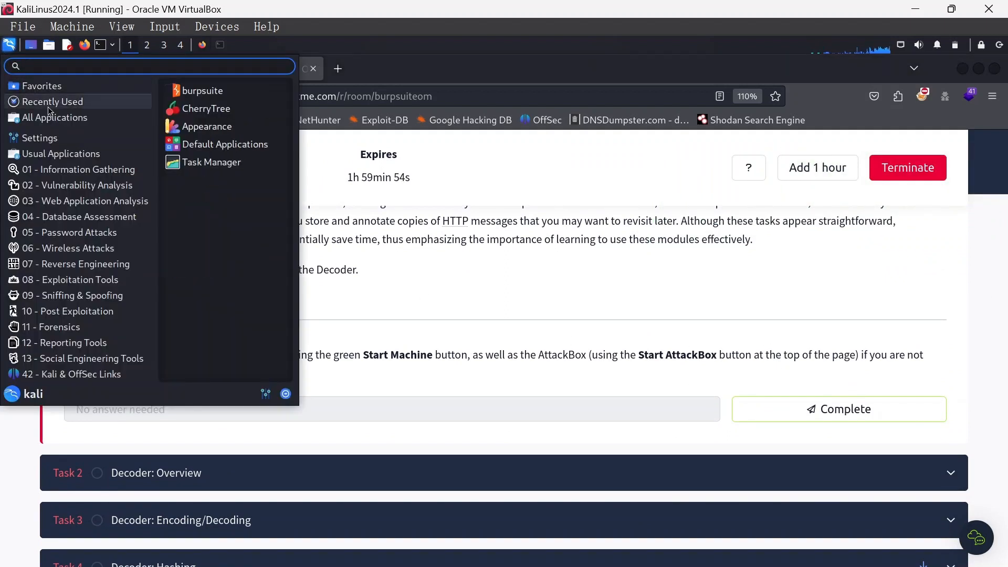
{"action": "left_click", "coordinate": [202, 90]}
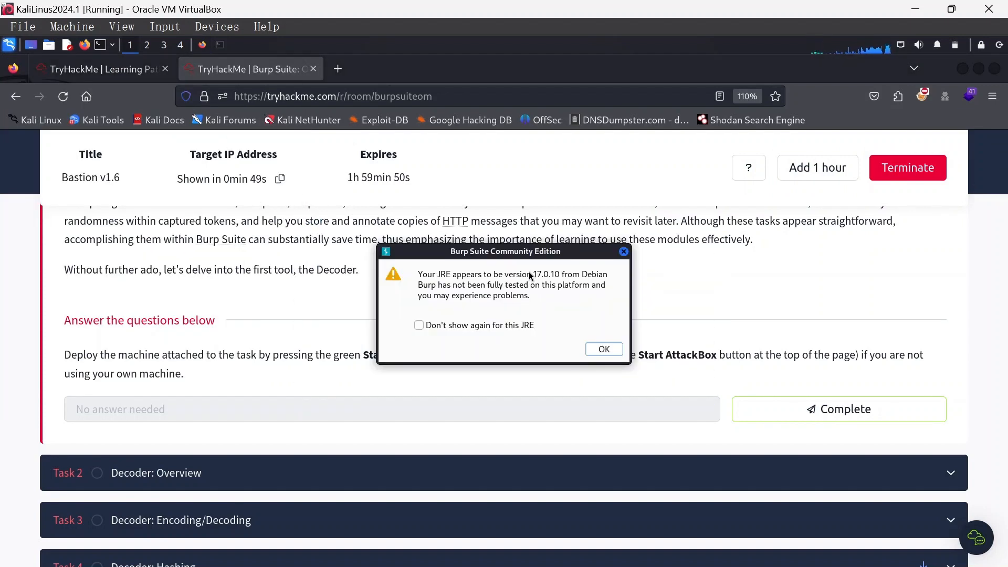
{"action": "left_click", "coordinate": [603, 347]}
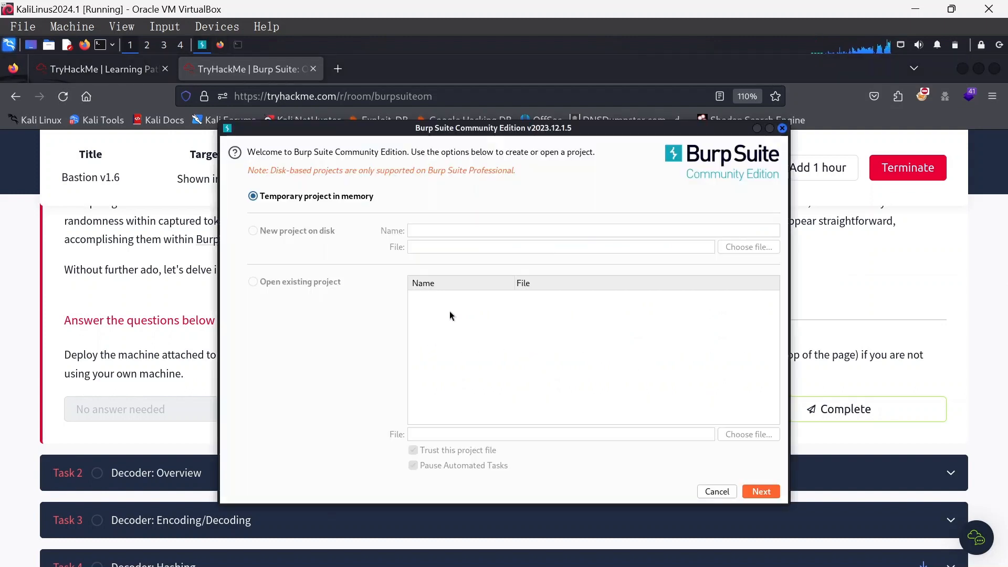
{"action": "key", "text": "Return"}
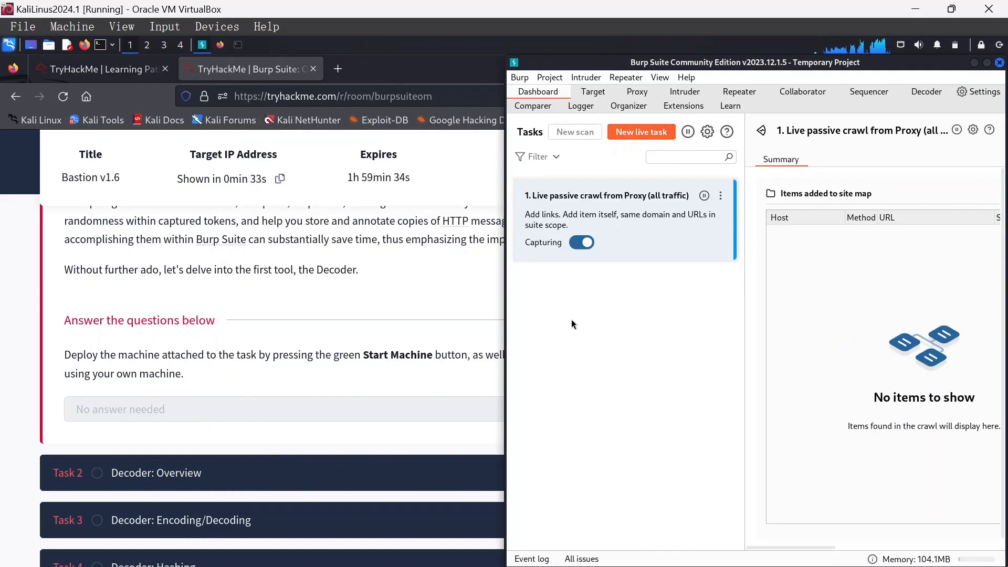
Tile the Firefox window beside Burp Suite on the left half of the desktop and mark the Task 1 question as complete
{"action": "left_click", "coordinate": [452, 287]}
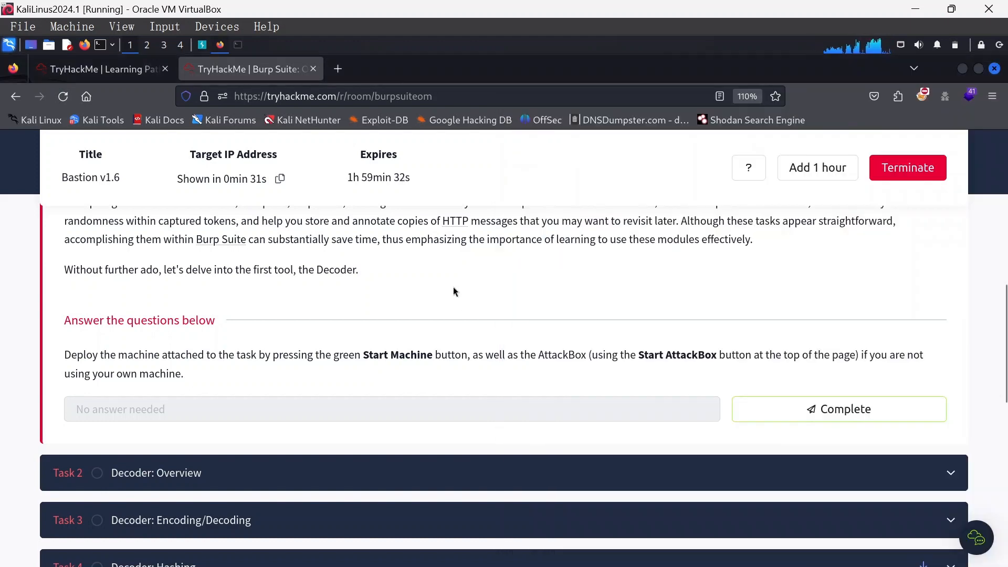
{"action": "key", "text": "super+Left"}
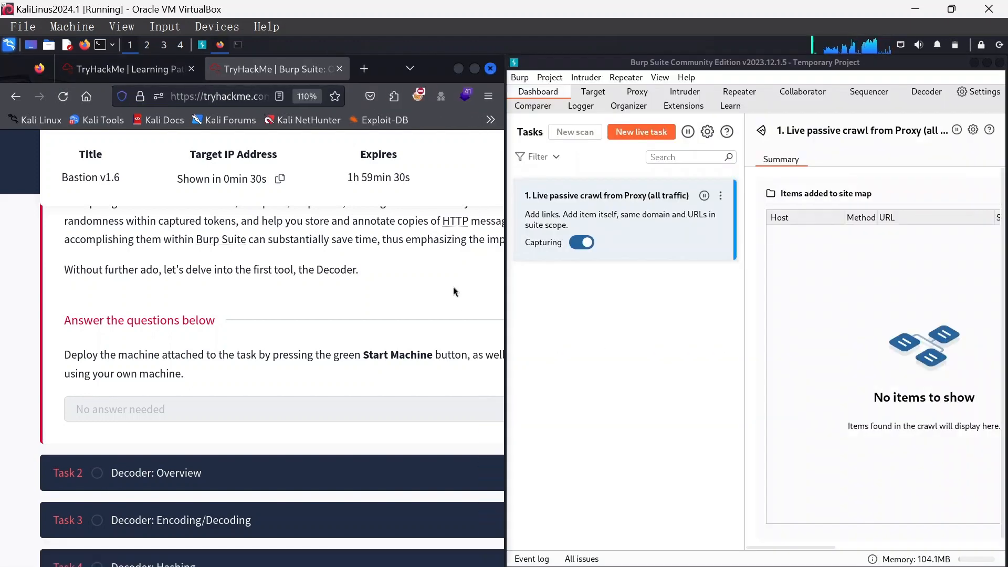
{"action": "scroll", "coordinate": [381, 335], "scroll_direction": "down", "scroll_amount": 5}
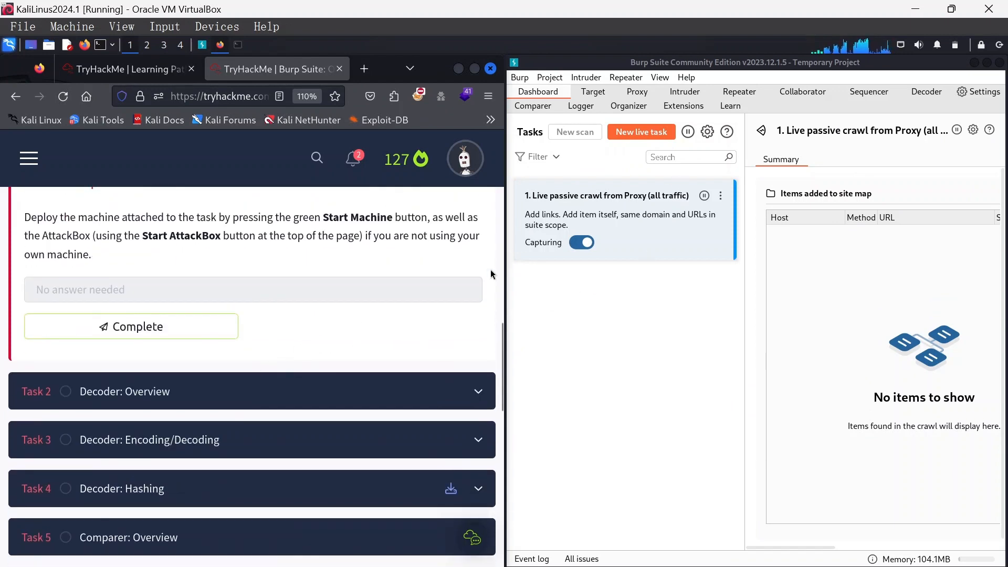
{"action": "left_click", "coordinate": [167, 328]}
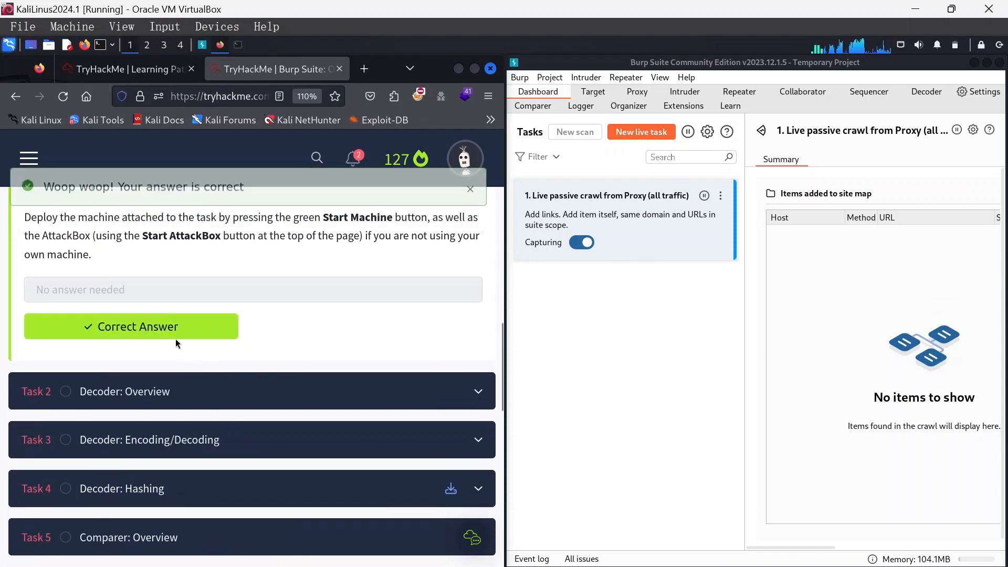
Expand Task 2, Decoder: Overview, and open Burp Suite's Decoder module while reading the explanation of its options
{"action": "left_click", "coordinate": [273, 392]}
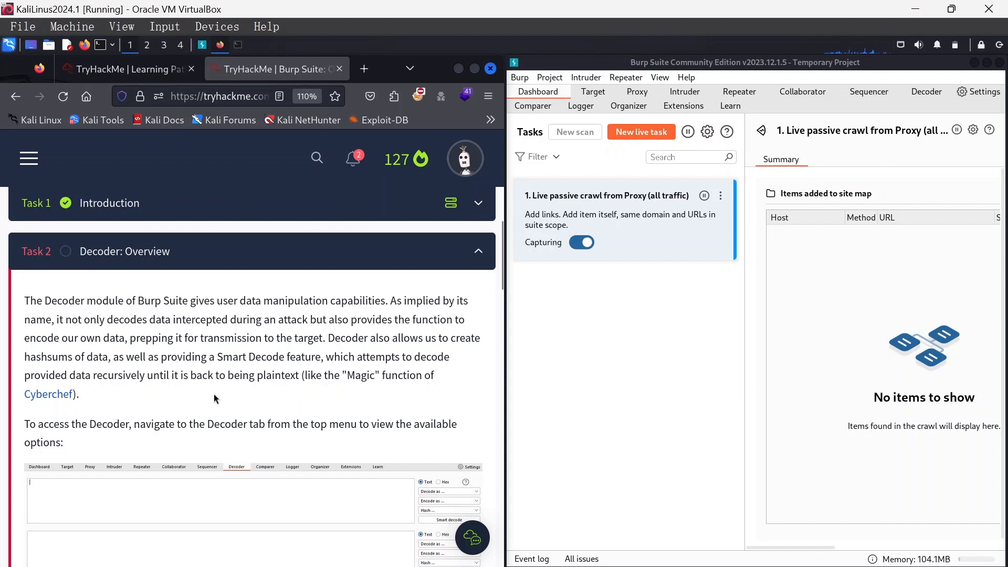
{"action": "scroll", "coordinate": [213, 395], "scroll_direction": "down", "scroll_amount": 3}
{"action": "scroll", "coordinate": [93, 387], "scroll_direction": "down", "scroll_amount": 3}
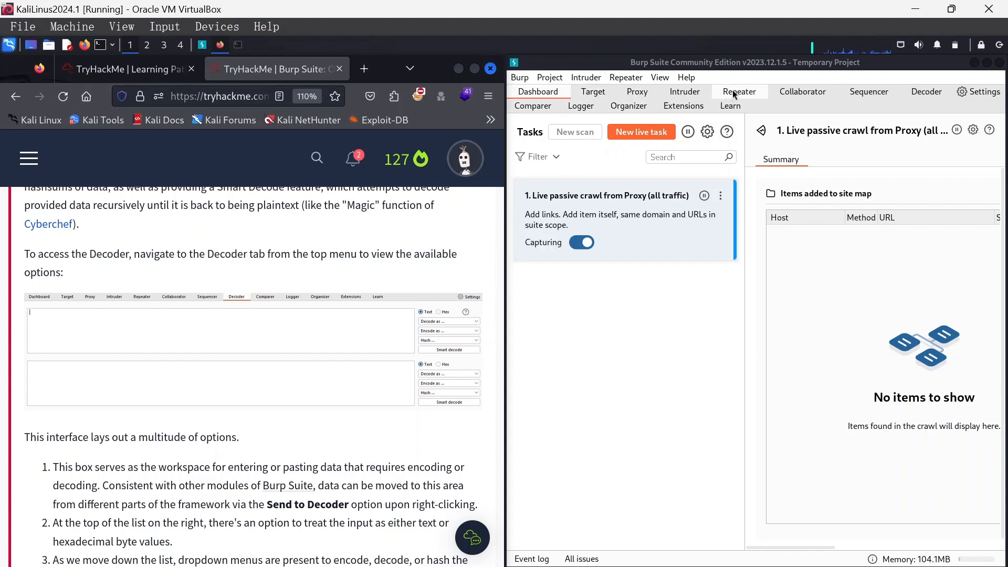
{"action": "left_click", "coordinate": [925, 92]}
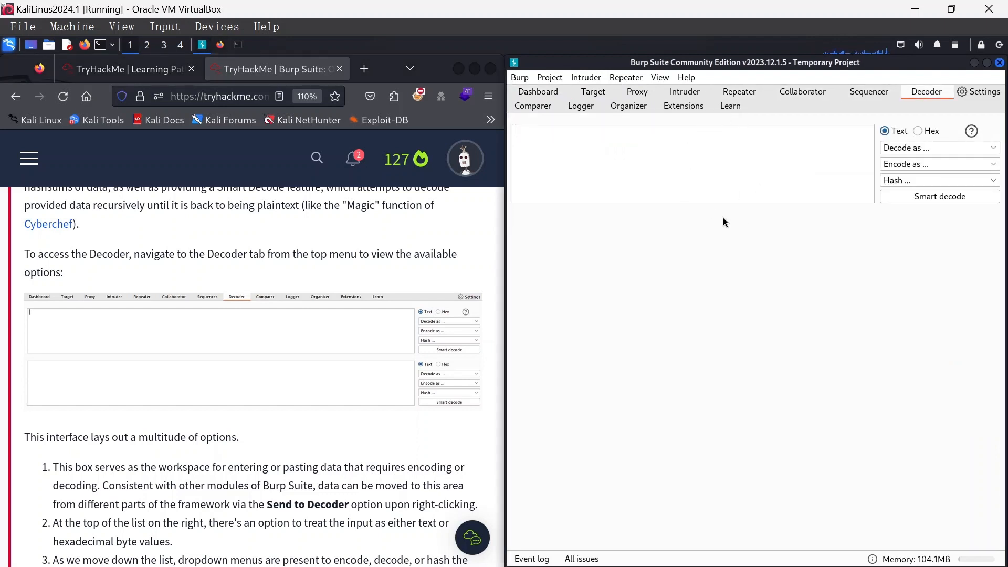
{"action": "left_click", "coordinate": [119, 300]}
{"action": "scroll", "coordinate": [118, 301], "scroll_direction": "down", "scroll_amount": 3}
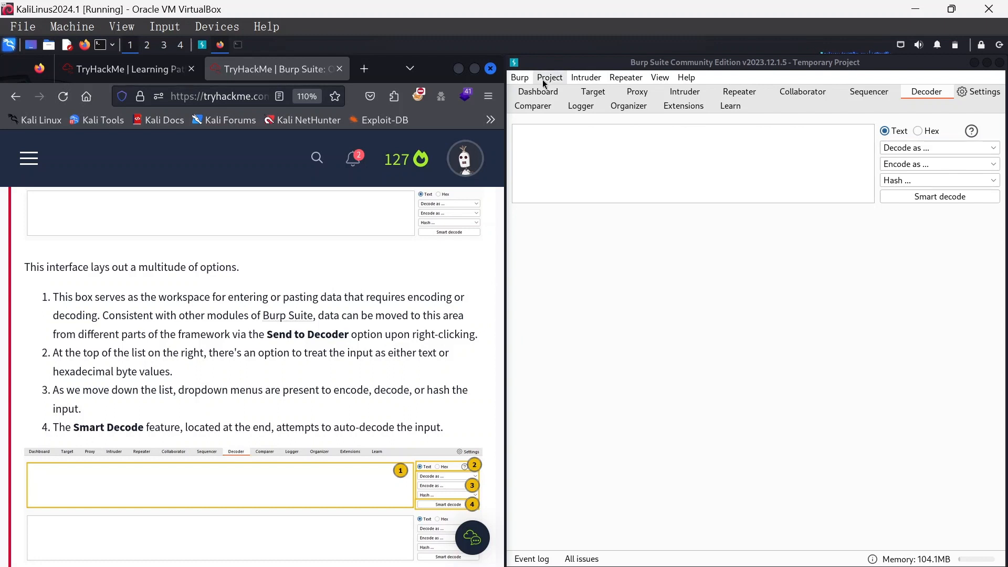
Open Burp's pre-configured browser from Proxy, minimize it and turn request interception on
{"action": "left_click", "coordinate": [637, 92]}
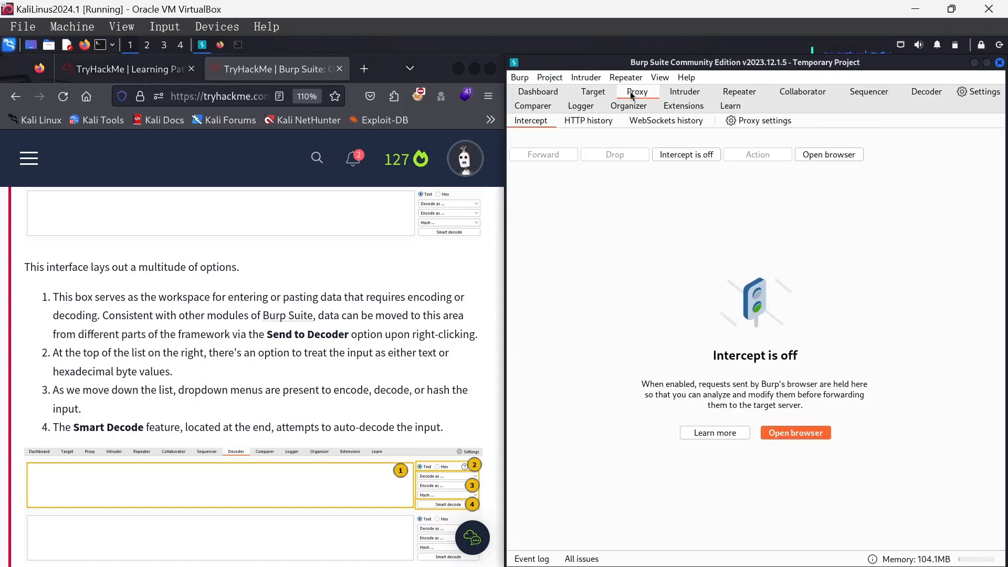
{"action": "left_click", "coordinate": [826, 158]}
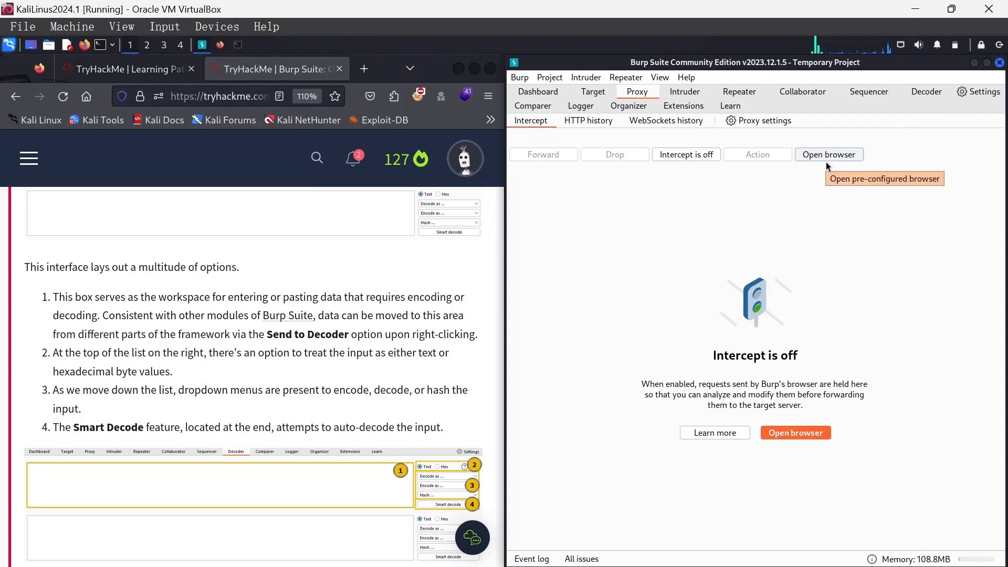
{"action": "left_click", "coordinate": [995, 70]}
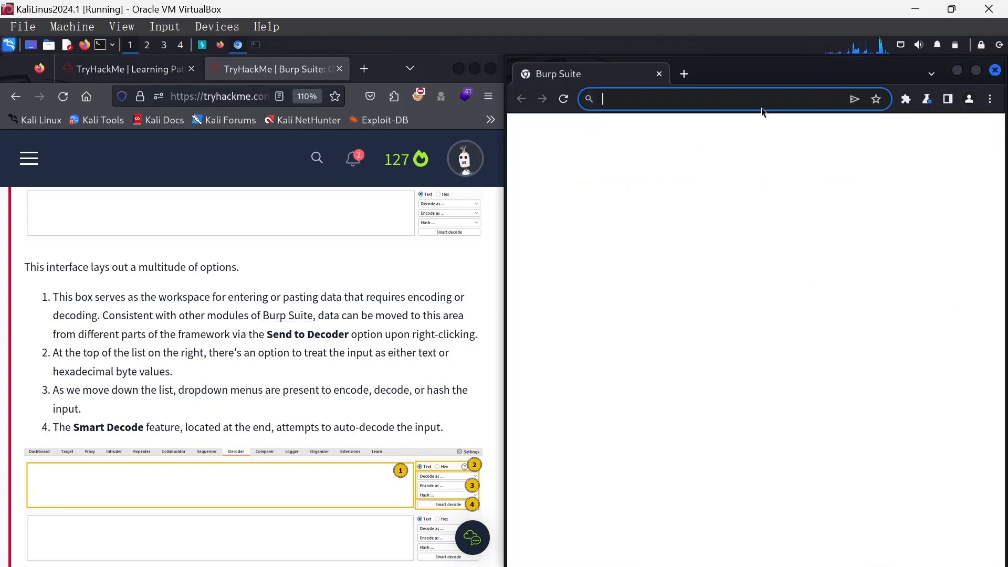
{"action": "left_click", "coordinate": [957, 71]}
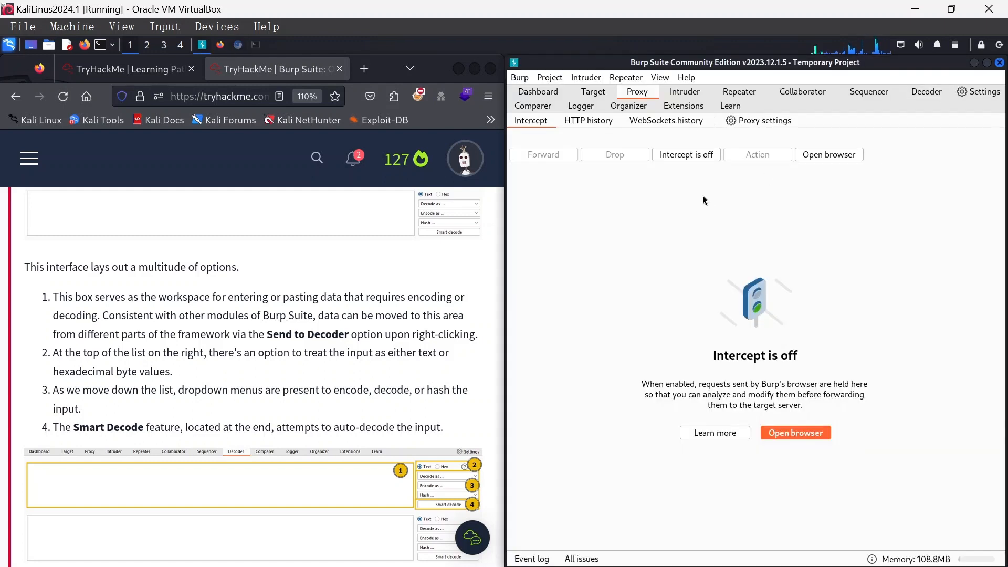
{"action": "left_click", "coordinate": [670, 159]}
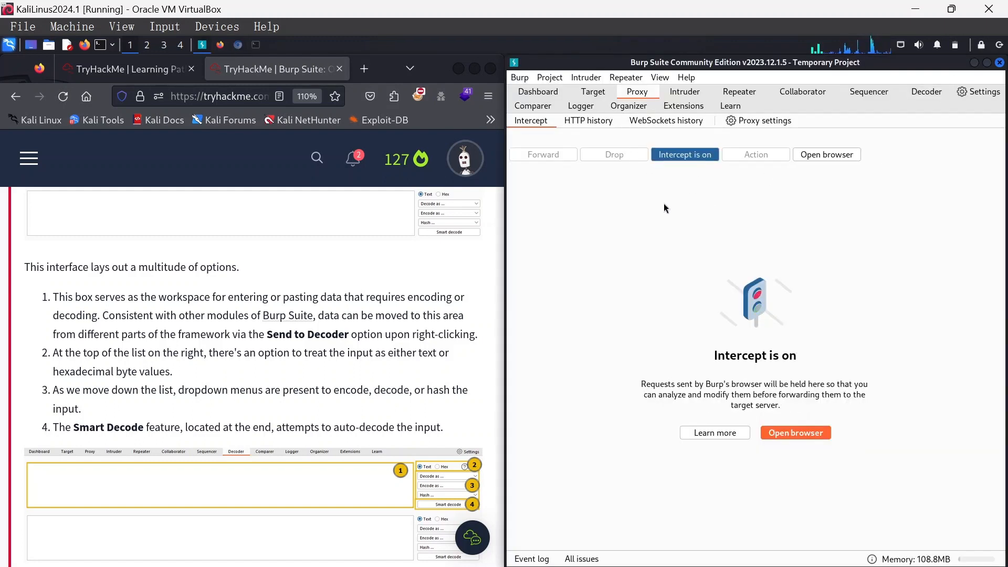
Restore Burp's browser and load tryhackme.com so that its request is intercepted
{"action": "left_click", "coordinate": [238, 44]}
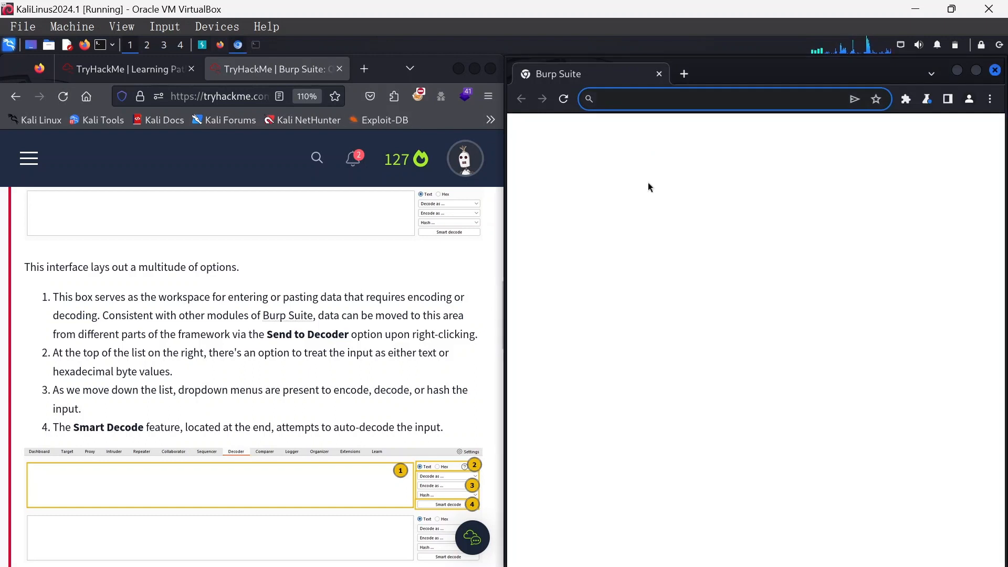
{"action": "left_click", "coordinate": [673, 93]}
{"action": "type", "text": "tryh"}
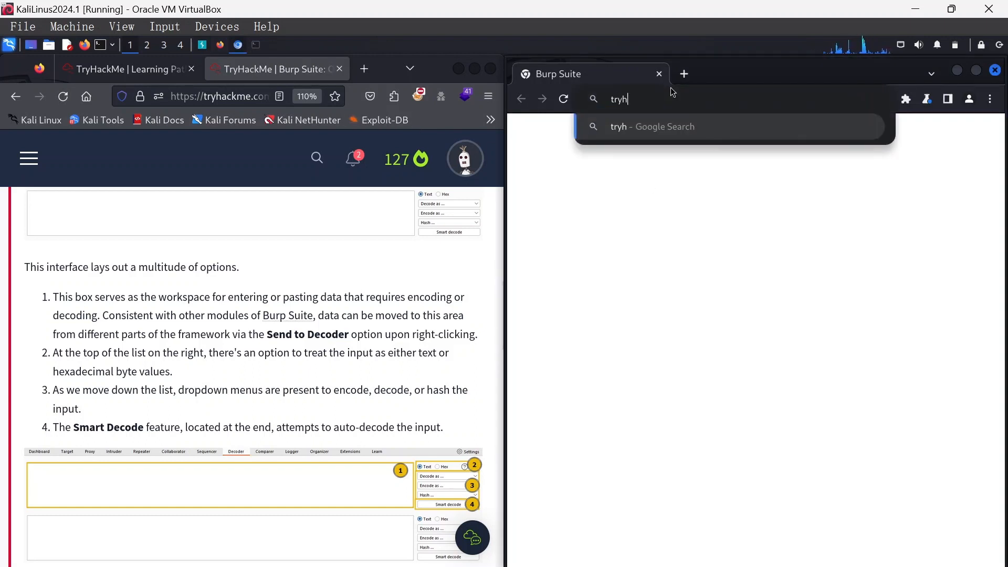
{"action": "type", "text": "ackme"}
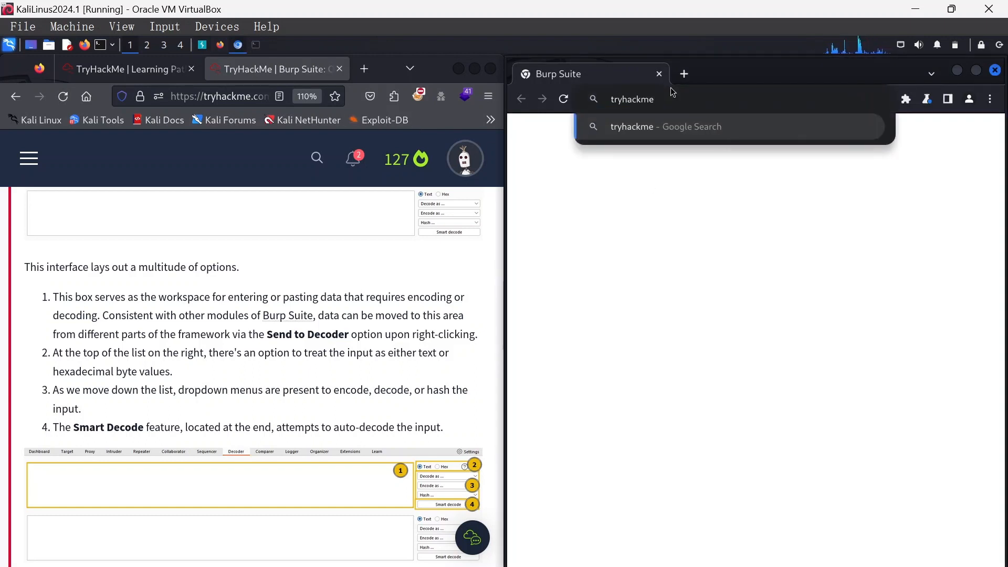
{"action": "type", "text": ".com"}
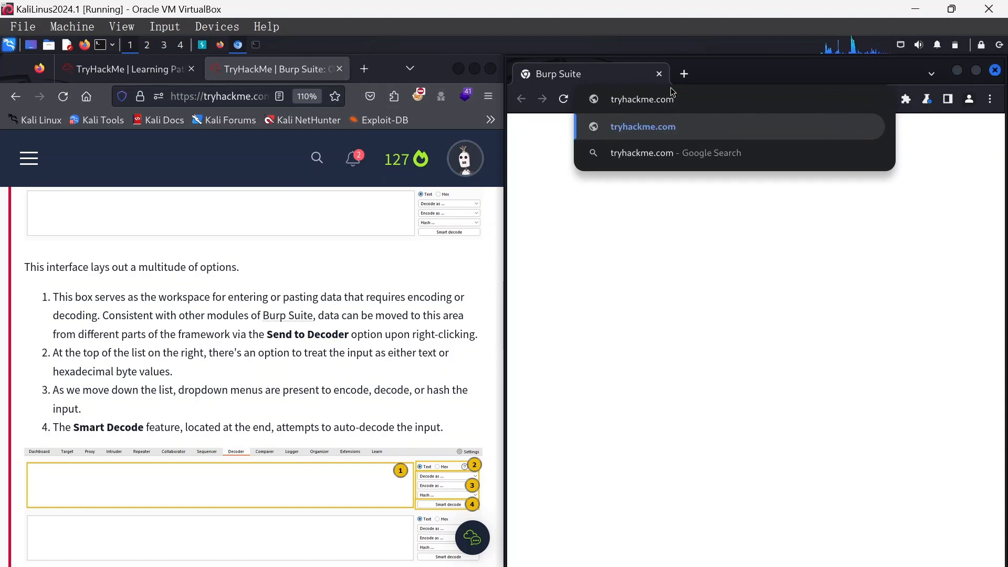
{"action": "key", "text": "Return"}
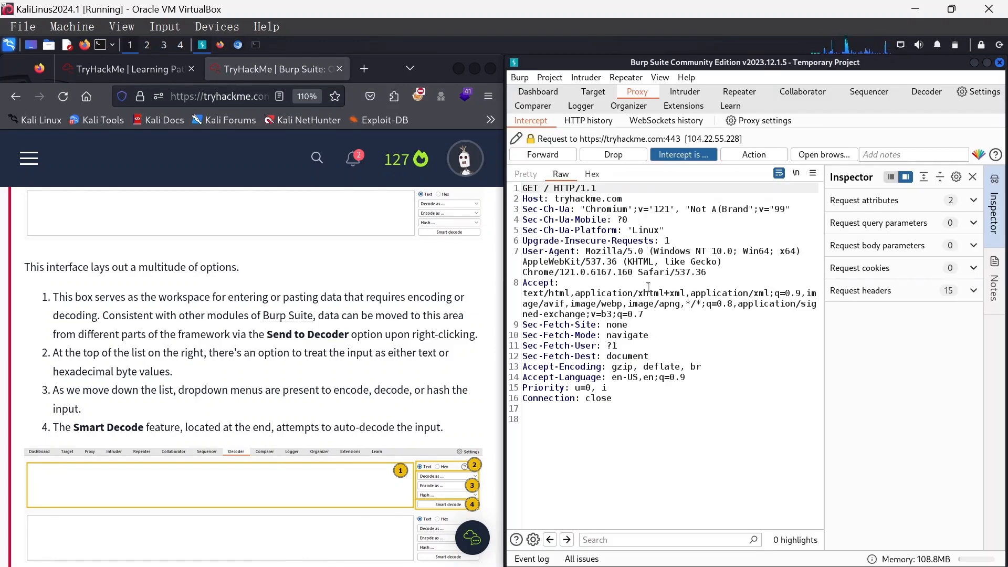
Minimize Burp's browser, send the intercepted tryhackme.com request to Decoder and review it there
{"action": "key", "text": "alt+Tab"}
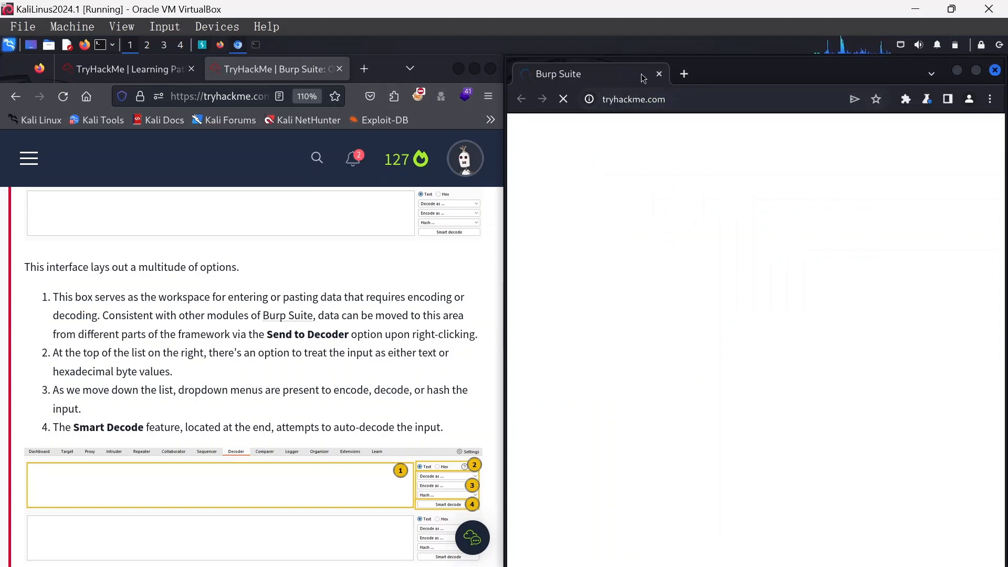
{"action": "left_click", "coordinate": [957, 74]}
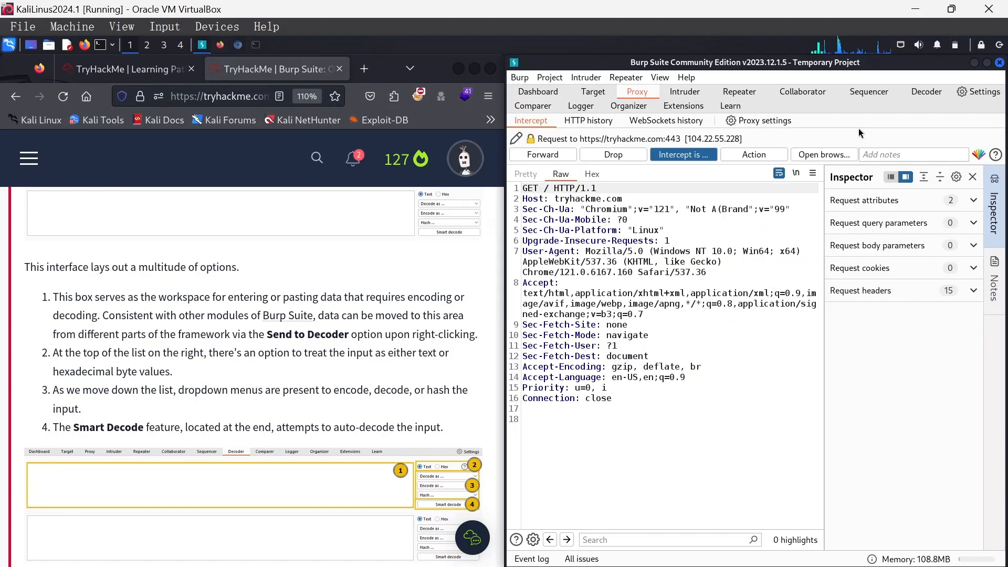
{"action": "right_click", "coordinate": [608, 264]}
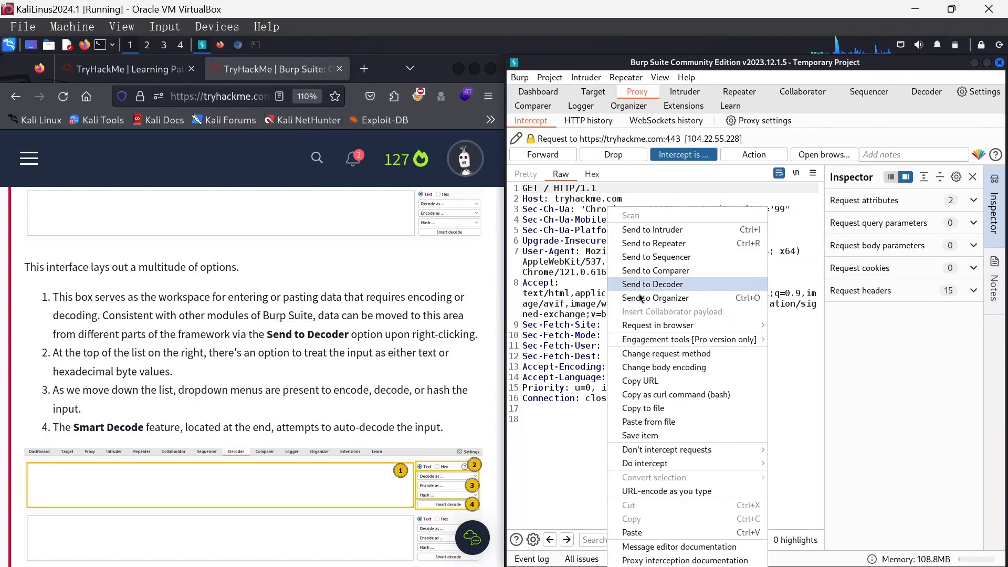
{"action": "left_click", "coordinate": [682, 285]}
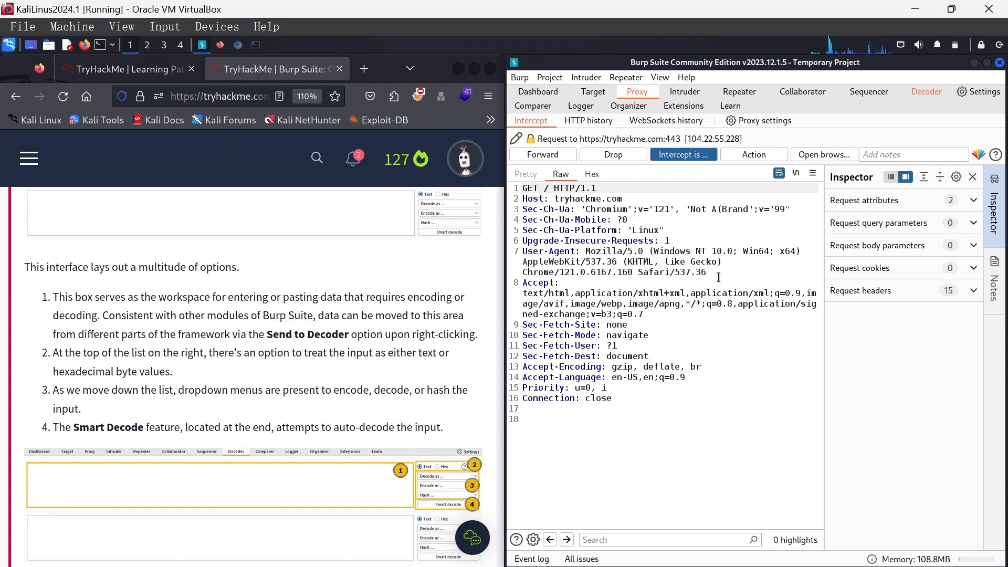
{"action": "left_click", "coordinate": [928, 93]}
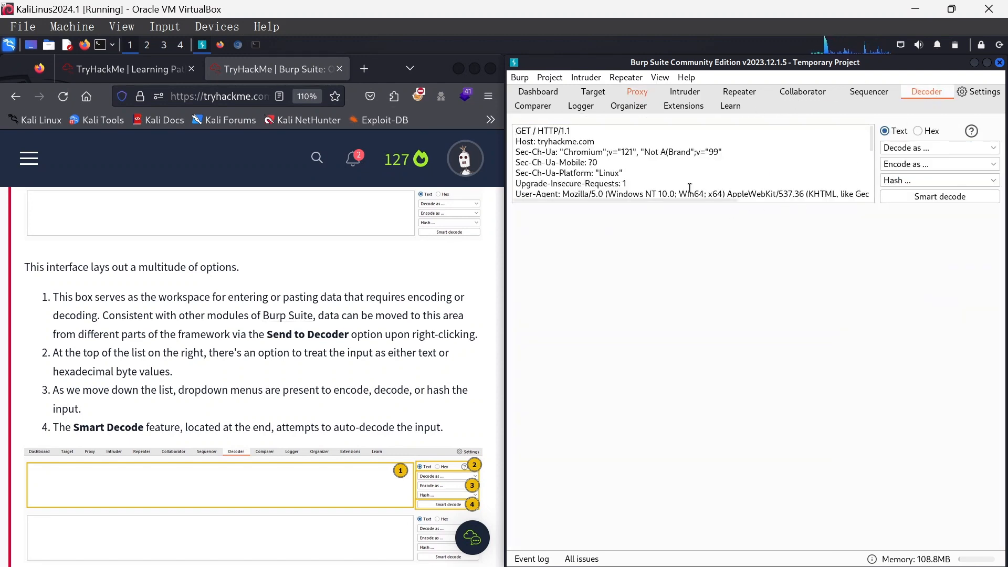
{"action": "scroll", "coordinate": [673, 165], "scroll_direction": "down", "scroll_amount": 4}
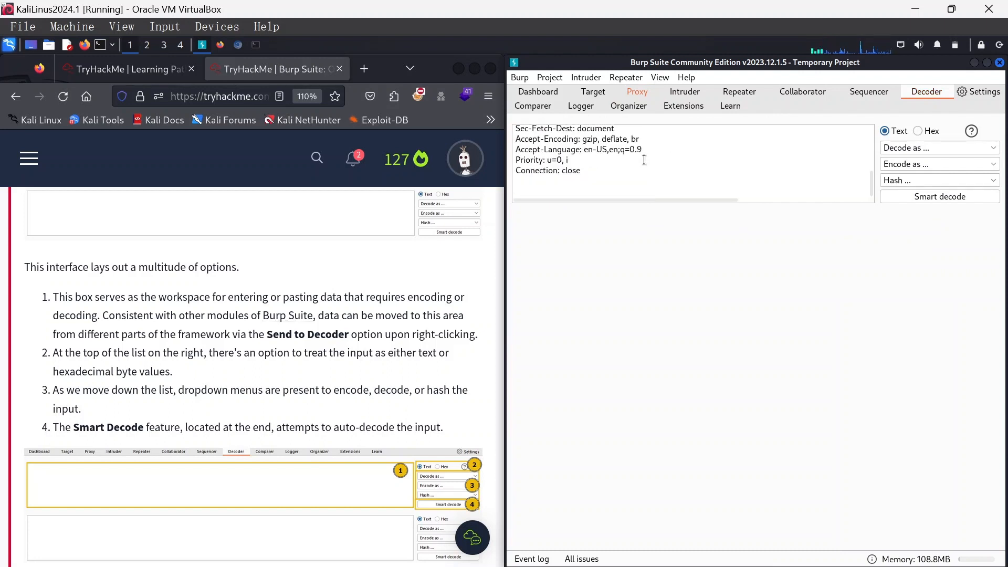
{"action": "scroll", "coordinate": [646, 160], "scroll_direction": "up", "scroll_amount": 4}
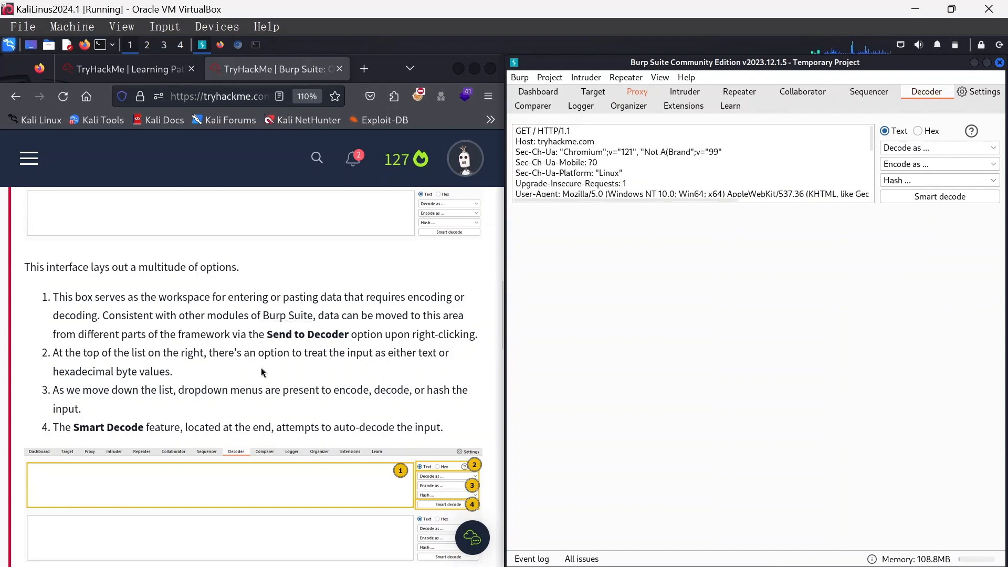
Continue in the Decoder option explanation and clear the whole request from the Decoder input box
{"action": "left_click", "coordinate": [251, 345]}
{"action": "scroll", "coordinate": [247, 345], "scroll_direction": "down", "scroll_amount": 3}
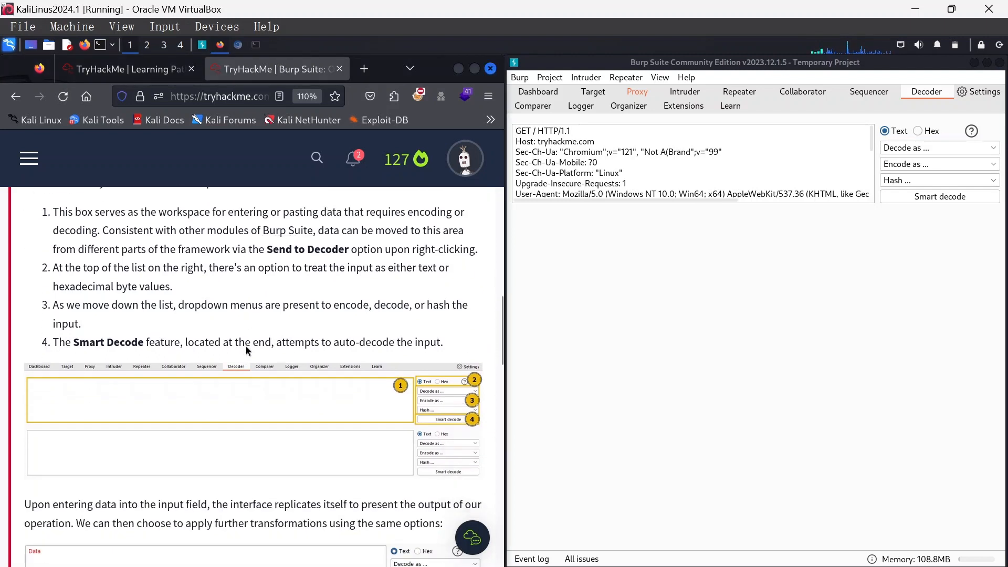
{"action": "left_click", "coordinate": [567, 174]}
{"action": "key", "text": "ctrl+a"}
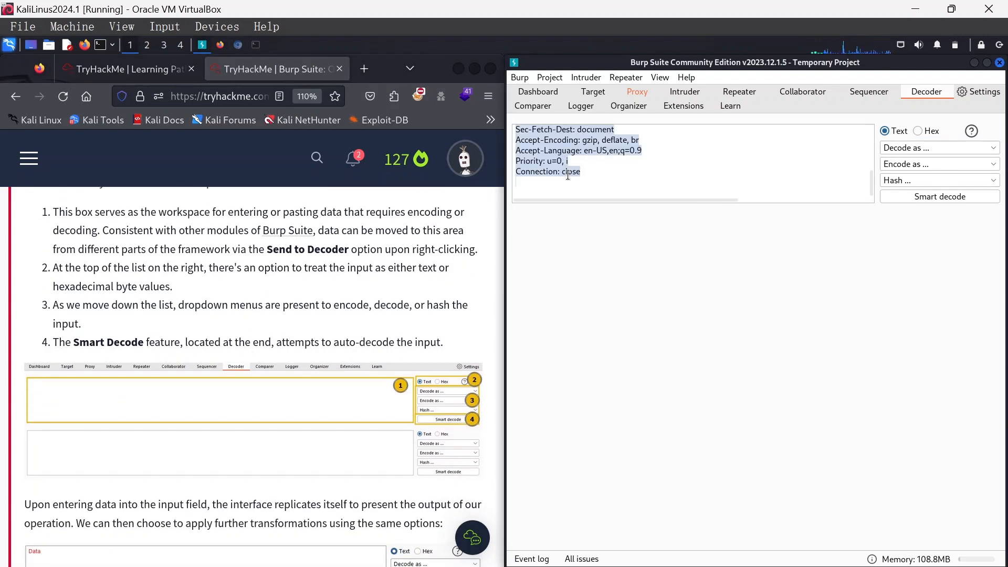
{"action": "key", "text": "BackSpace"}
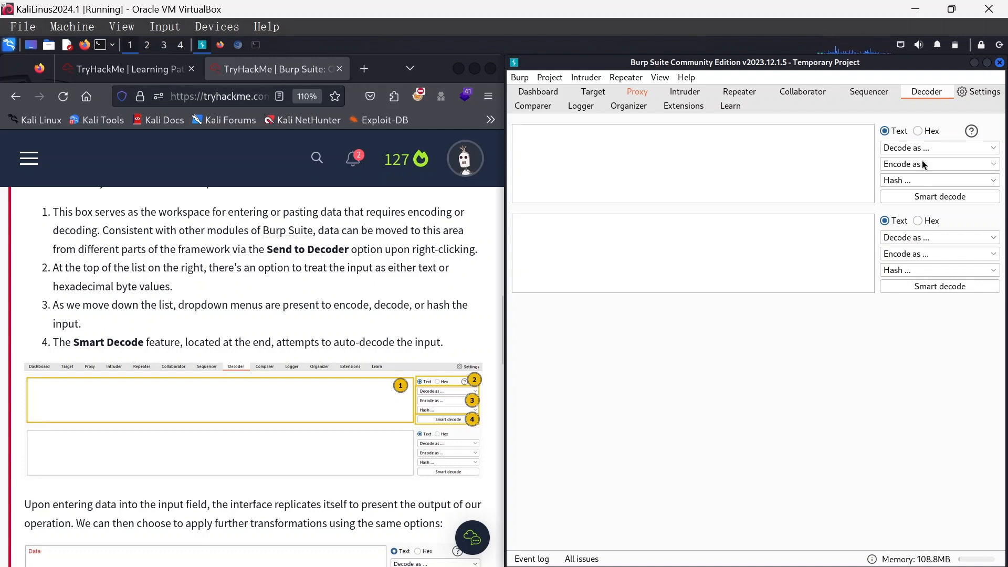
Try the Text and Hex views of the Decoder input, entering gggg as text and displaying it as hex
{"action": "left_click", "coordinate": [922, 131]}
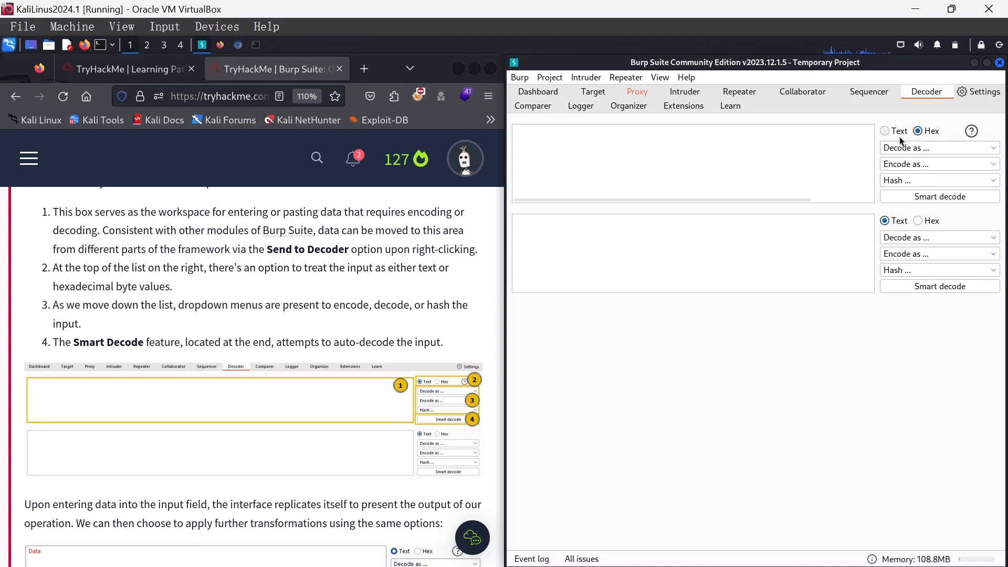
{"action": "left_click", "coordinate": [887, 132]}
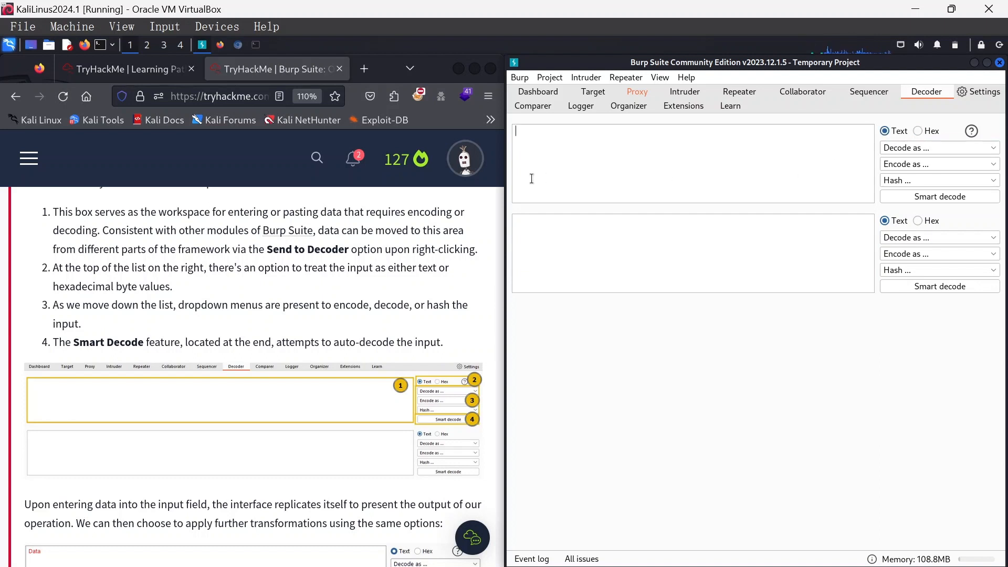
{"action": "type", "text": "gggg"}
{"action": "left_click", "coordinate": [917, 132]}
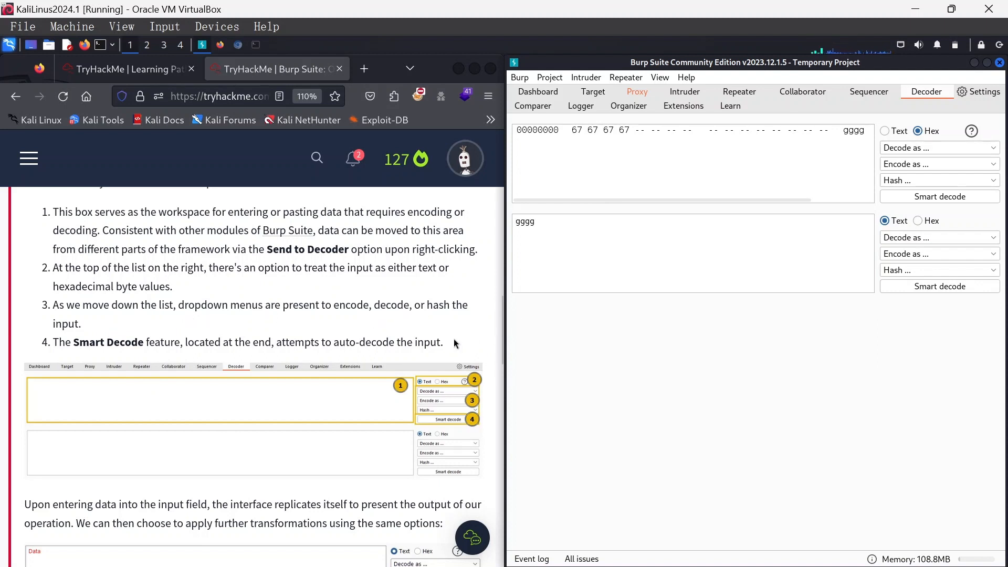
Look through the available Decode as, Encode as and Hash options for the Decoder input
{"action": "left_click", "coordinate": [926, 151]}
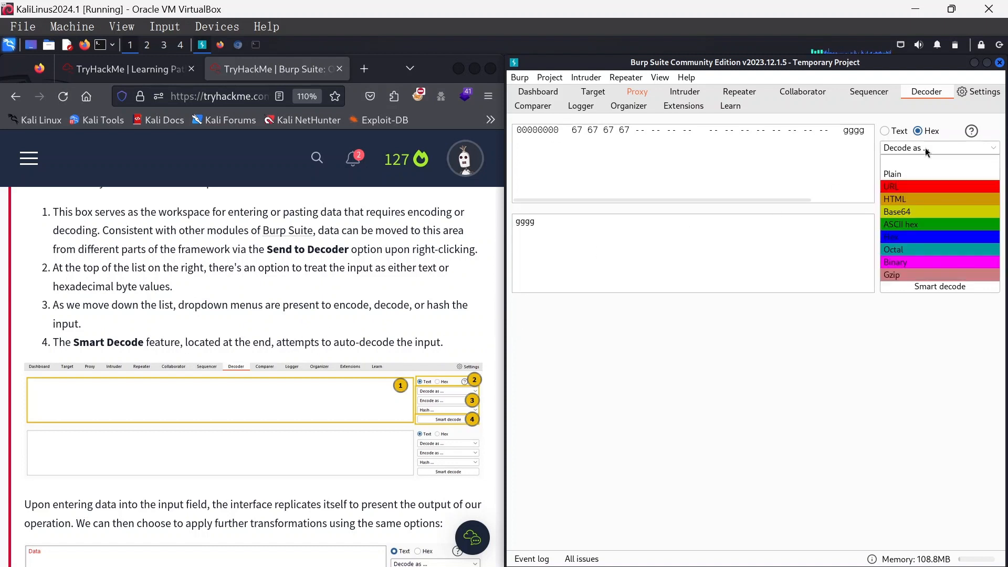
{"action": "left_click", "coordinate": [924, 153]}
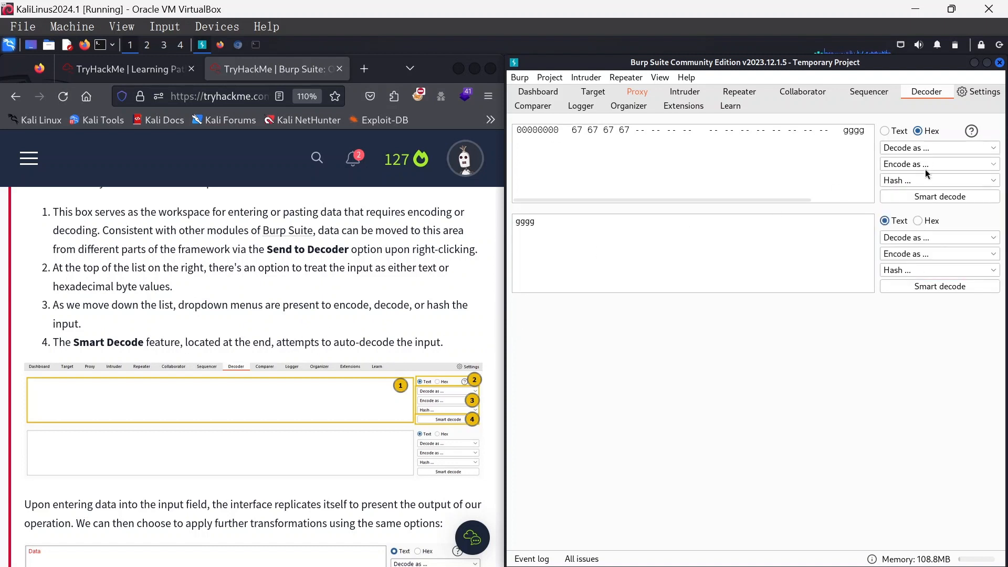
{"action": "left_click", "coordinate": [925, 167]}
{"action": "left_click", "coordinate": [925, 169]}
{"action": "left_click", "coordinate": [929, 178]}
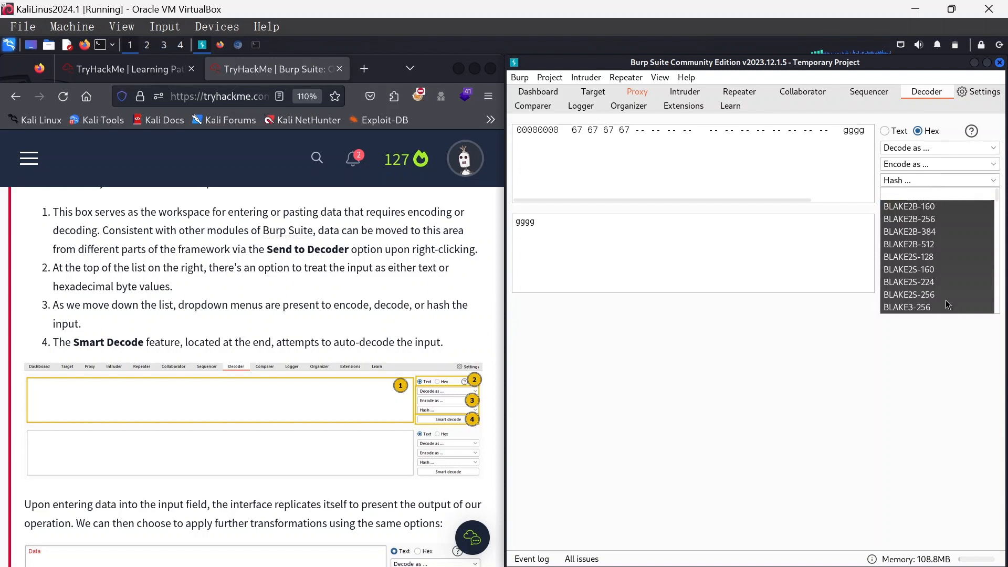
{"action": "scroll", "coordinate": [930, 266], "scroll_direction": "down", "scroll_amount": 8}
{"action": "left_click", "coordinate": [630, 400]}
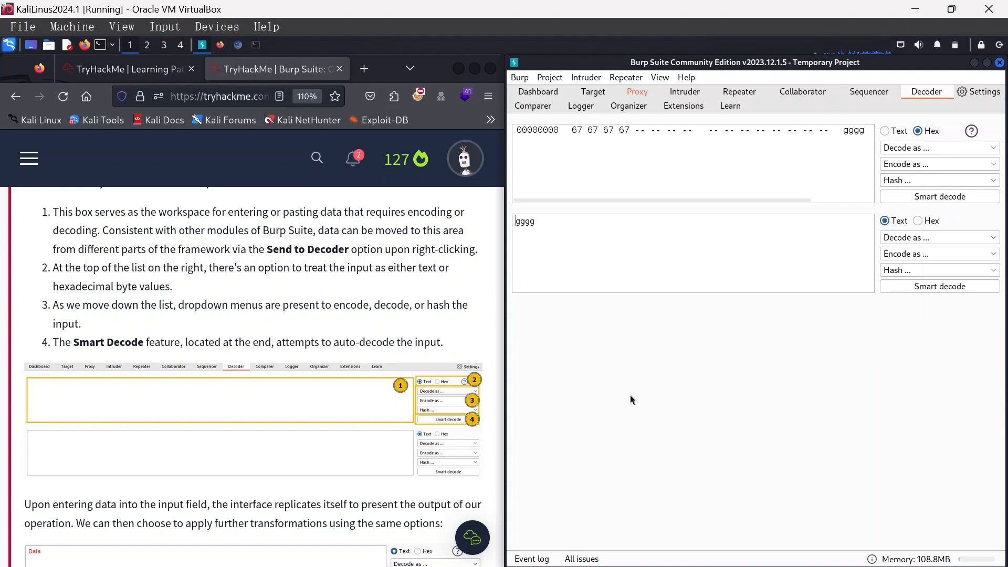
Read Task 2's explanation of the replicated output box and further transformations, down to the question
{"action": "left_click", "coordinate": [342, 374]}
{"action": "scroll", "coordinate": [329, 374], "scroll_direction": "down", "scroll_amount": 3}
{"action": "scroll", "coordinate": [268, 343], "scroll_direction": "up", "scroll_amount": 1}
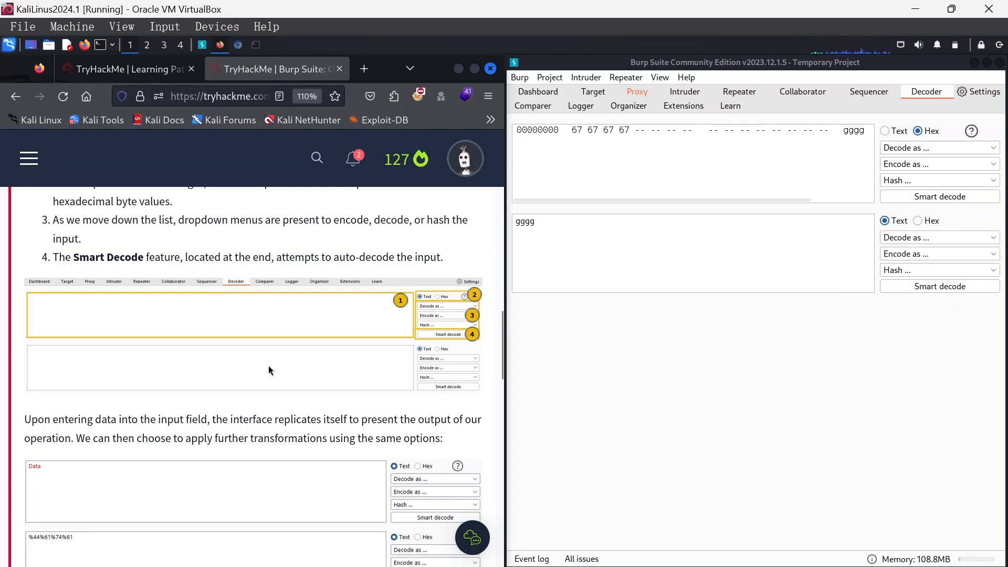
{"action": "left_click", "coordinate": [742, 225]}
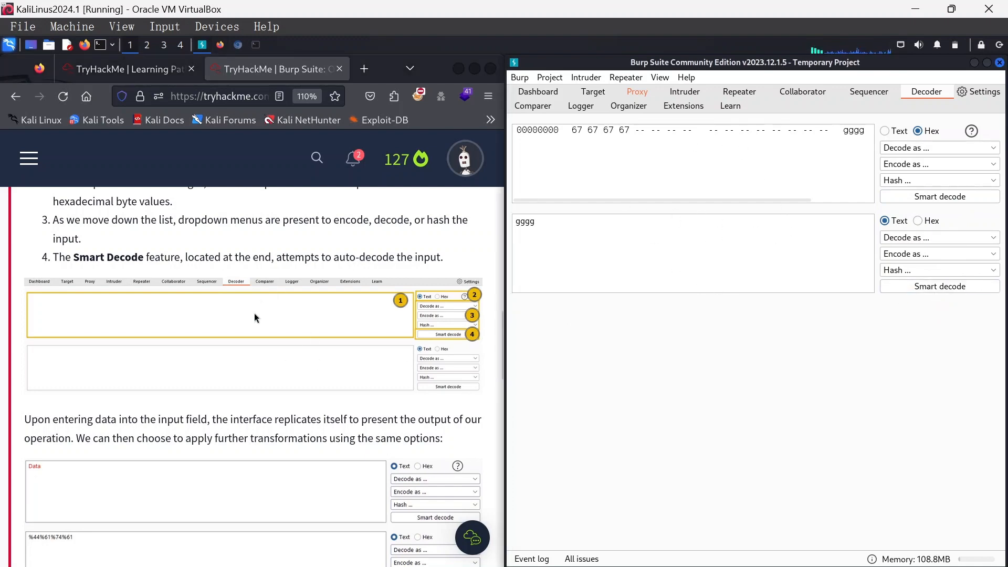
{"action": "left_click", "coordinate": [254, 313]}
{"action": "scroll", "coordinate": [246, 316], "scroll_direction": "down", "scroll_amount": 3}
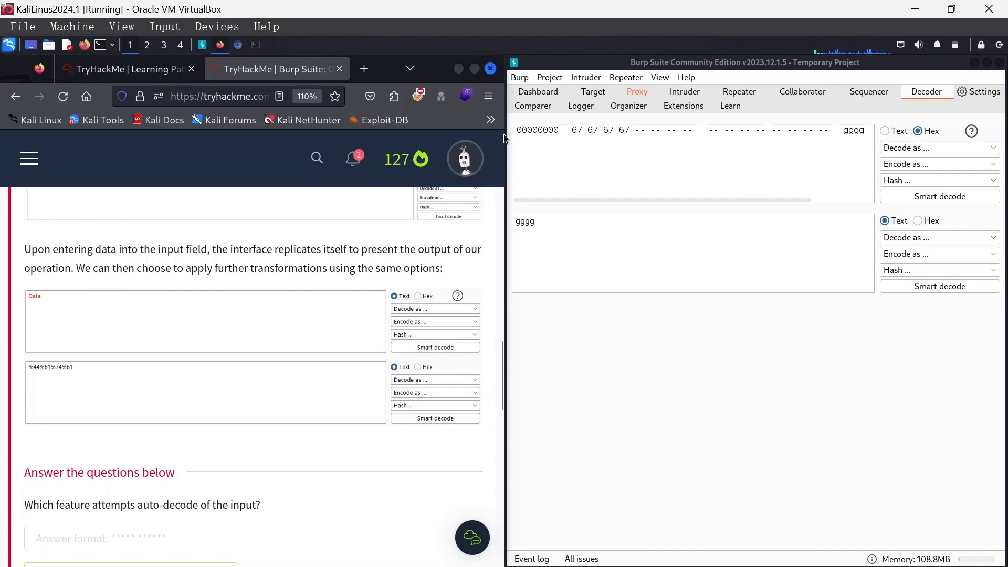
Switch the Decoder input back to text and replace its content with scxhcxhsgcxg
{"action": "left_click", "coordinate": [716, 151]}
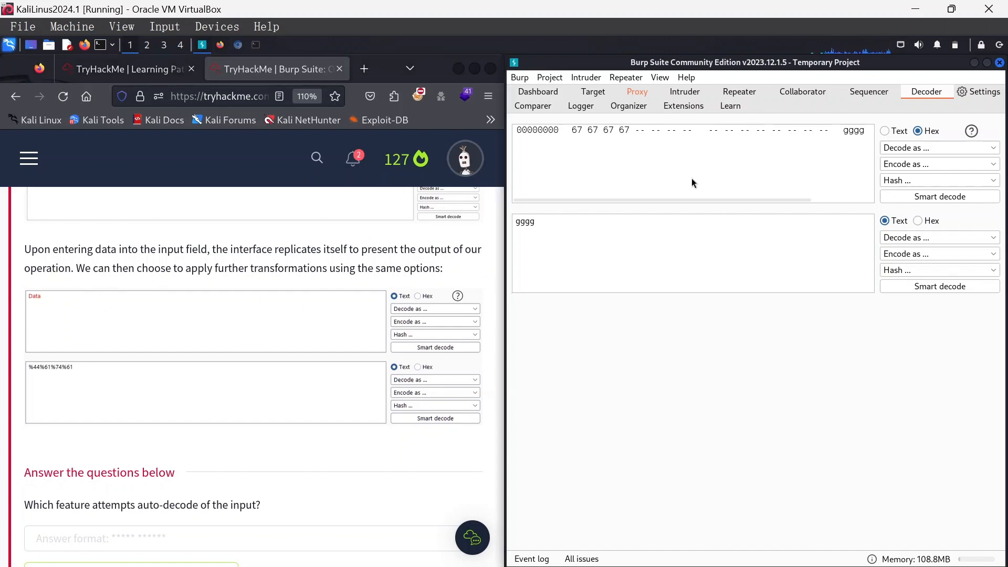
{"action": "left_click", "coordinate": [889, 132]}
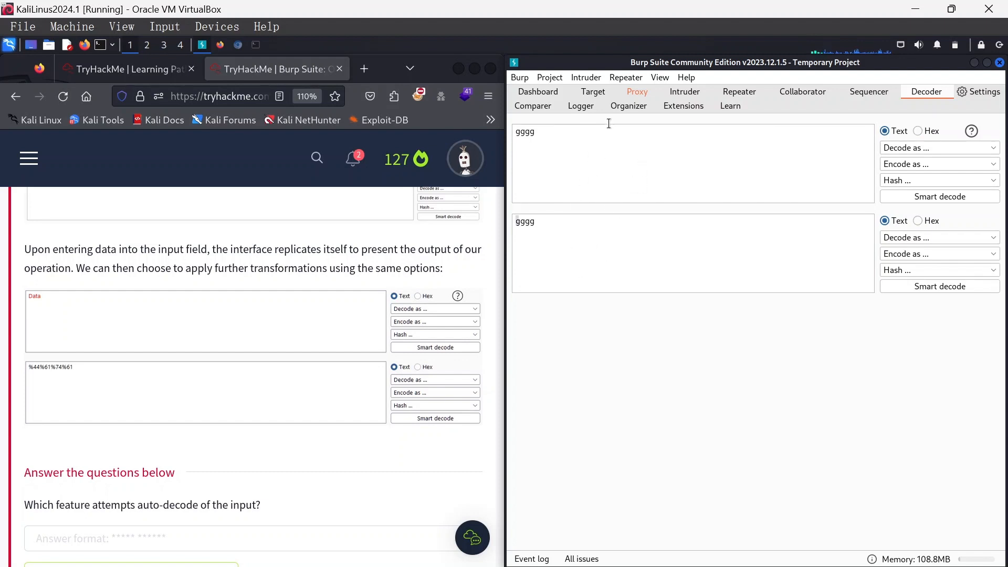
{"action": "key", "text": "BackSpace"}
{"action": "key", "text": "BackSpace"}
{"action": "key", "text": "BackSpace"}
{"action": "key", "text": "BackSpace"}
{"action": "type", "text": "scxhcxhsgcxg"}
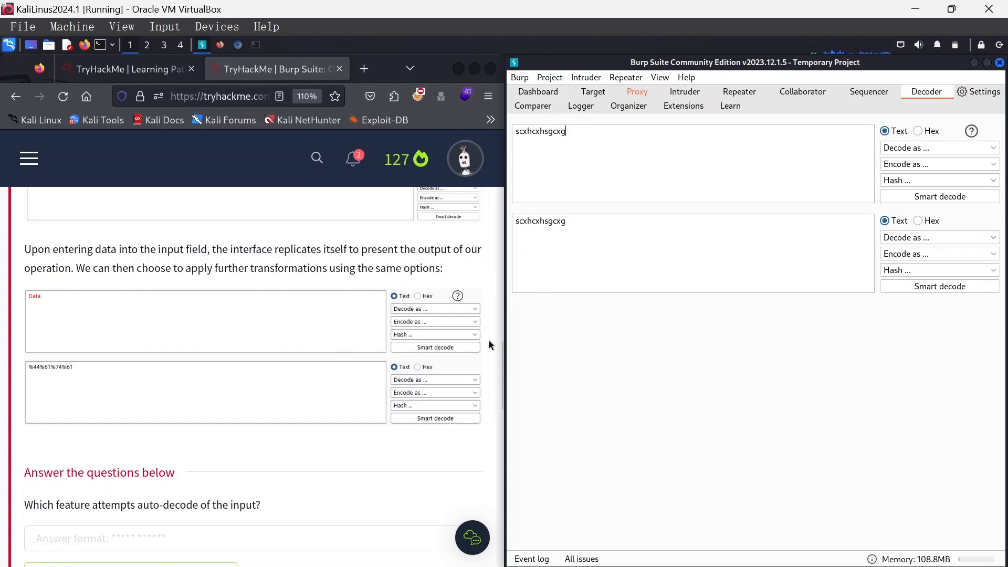
Check Task 2's question about auto-decoding and run Smart decode on the Decoder input
{"action": "left_click", "coordinate": [238, 411]}
{"action": "scroll", "coordinate": [237, 411], "scroll_direction": "down", "scroll_amount": 3}
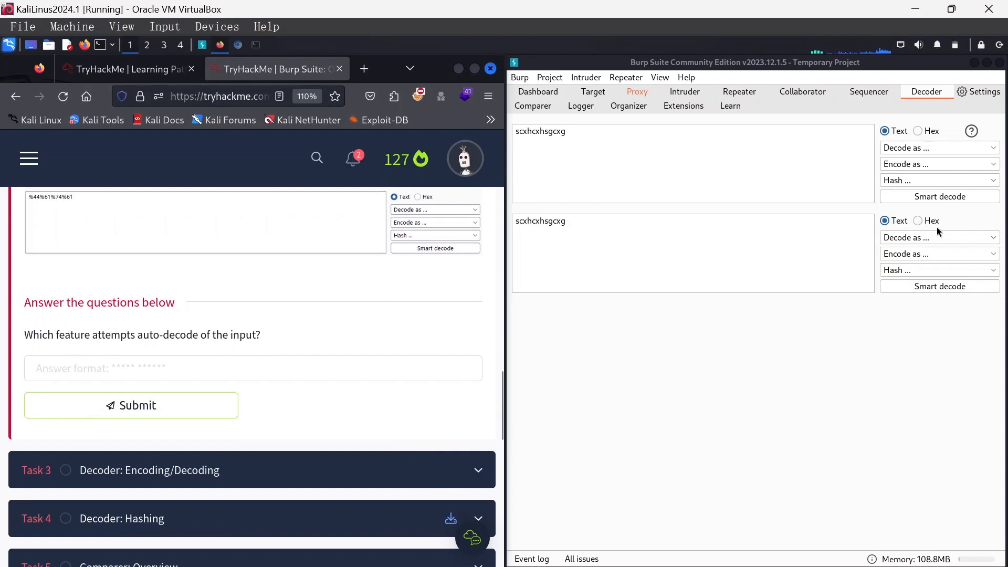
{"action": "left_click", "coordinate": [932, 198]}
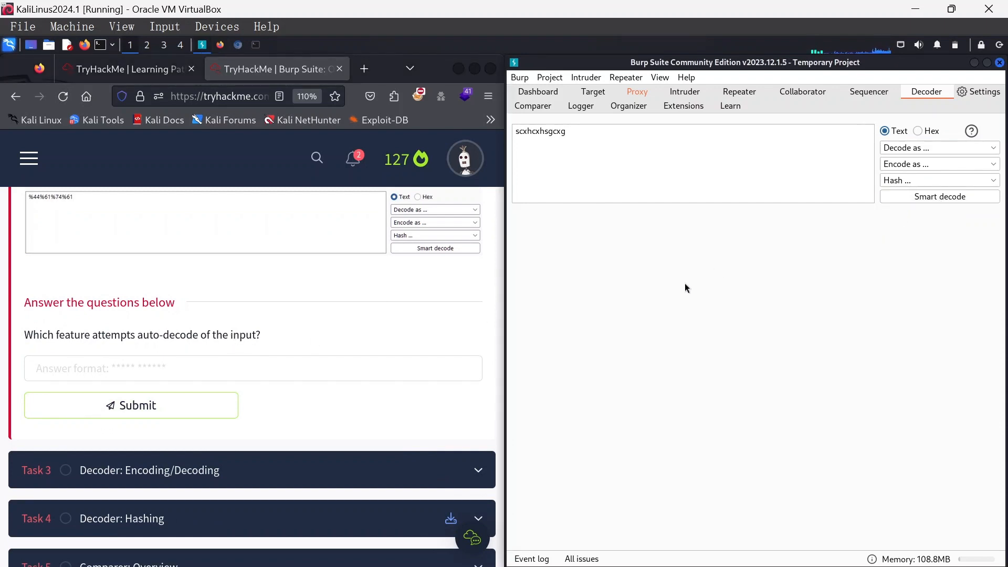
Submit "smart decode" as the answer to Task 2's question about the auto-decode feature
{"action": "left_click", "coordinate": [212, 368]}
{"action": "type", "text": "smart"}
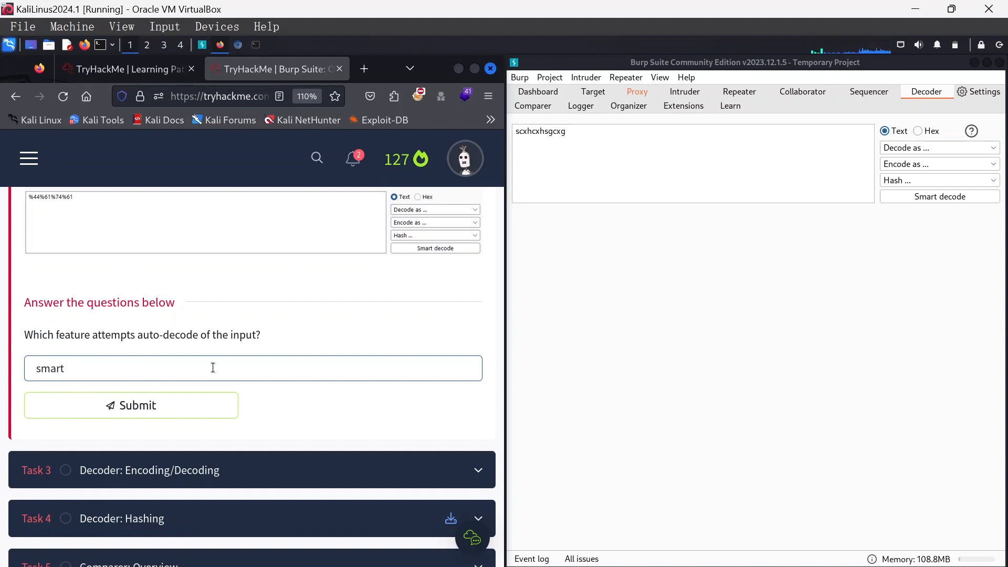
{"action": "type", "text": " decode"}
{"action": "key", "text": "Return"}
Expand Task 3, Decoder: Encoding/Decoding, and start reading its introduction to the encoding options
{"action": "left_click", "coordinate": [168, 469]}
{"action": "scroll", "coordinate": [190, 464], "scroll_direction": "down", "scroll_amount": 10}
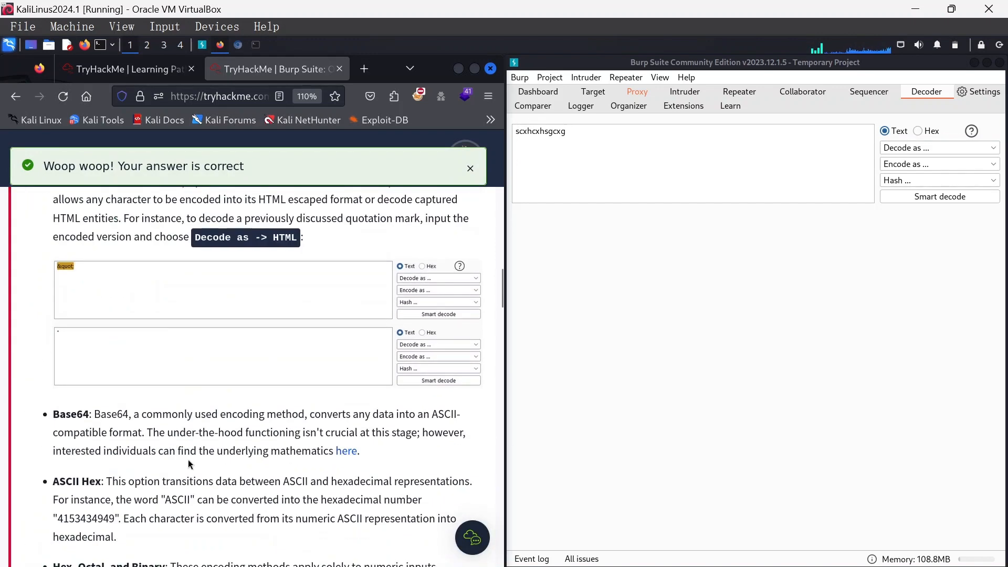
{"action": "scroll", "coordinate": [190, 464], "scroll_direction": "up", "scroll_amount": 12}
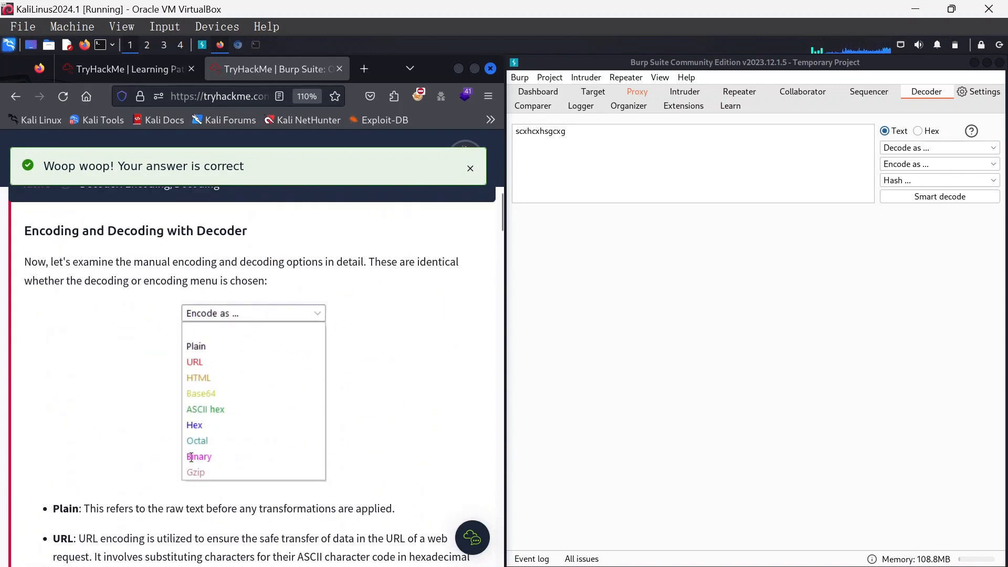
{"action": "scroll", "coordinate": [191, 457], "scroll_direction": "up", "scroll_amount": 4}
{"action": "scroll", "coordinate": [193, 463], "scroll_direction": "down", "scroll_amount": 2}
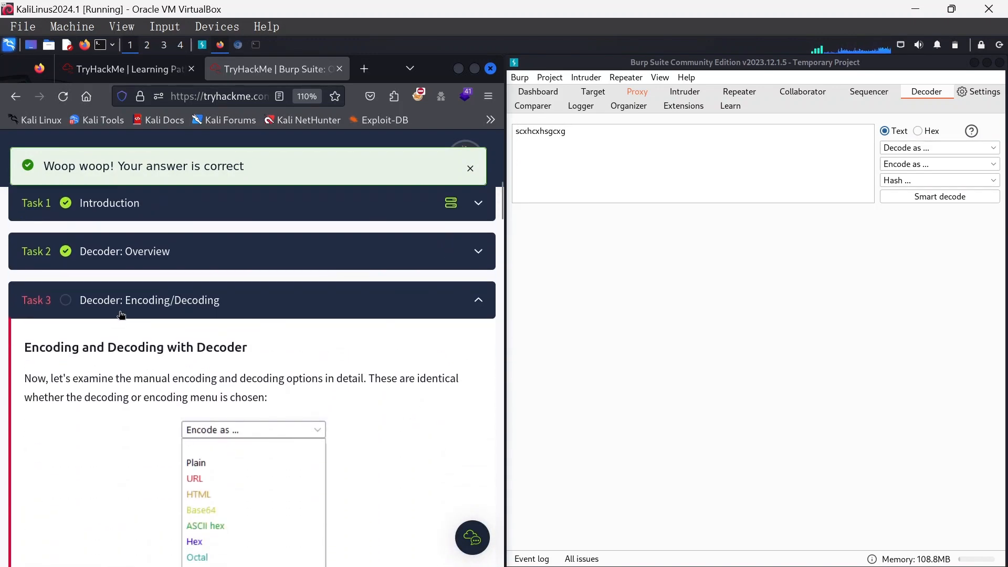
{"action": "scroll", "coordinate": [150, 362], "scroll_direction": "down", "scroll_amount": 2}
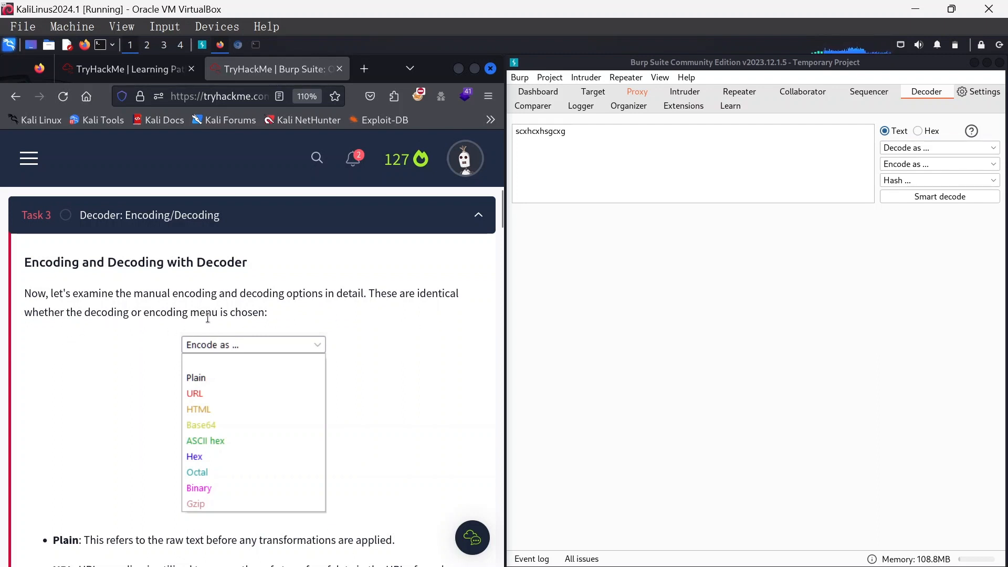
Compare Decoder's Decode as and Encode as options with Task 3's descriptions of Plain and URL encoding
{"action": "left_click", "coordinate": [959, 150]}
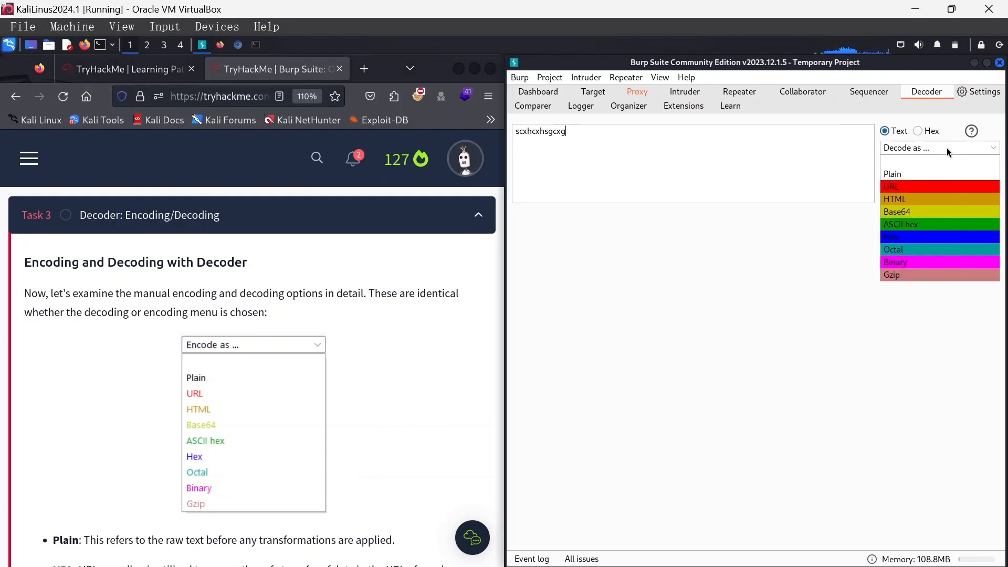
{"action": "left_click", "coordinate": [949, 148]}
{"action": "left_click", "coordinate": [940, 165]}
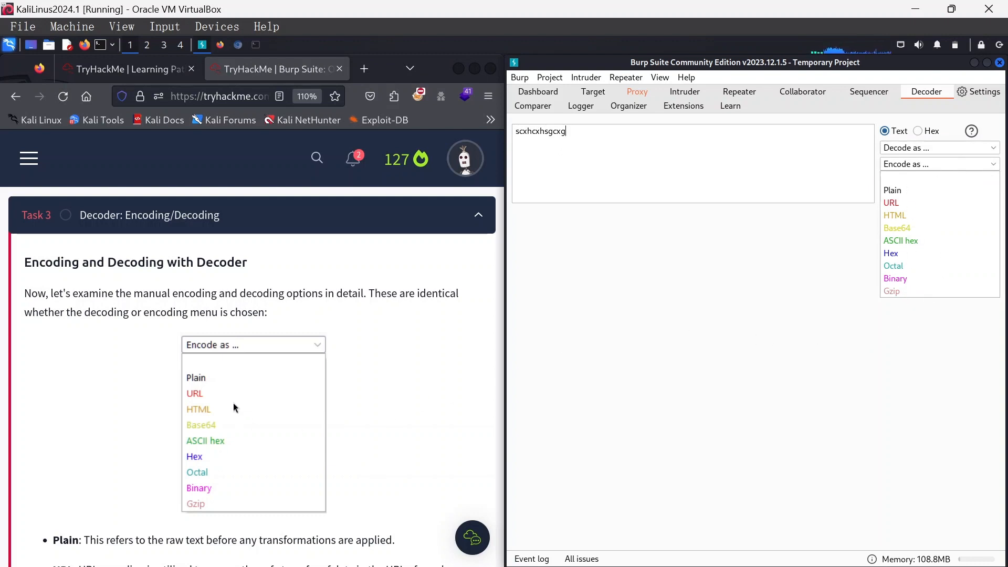
{"action": "left_click", "coordinate": [90, 437]}
{"action": "scroll", "coordinate": [90, 436], "scroll_direction": "down", "scroll_amount": 3}
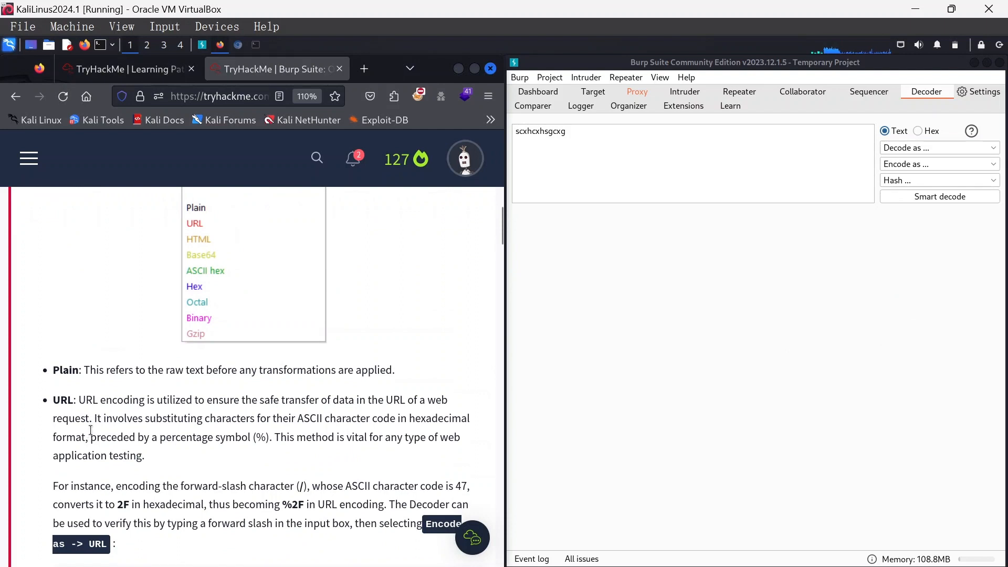
{"action": "left_click", "coordinate": [948, 149]}
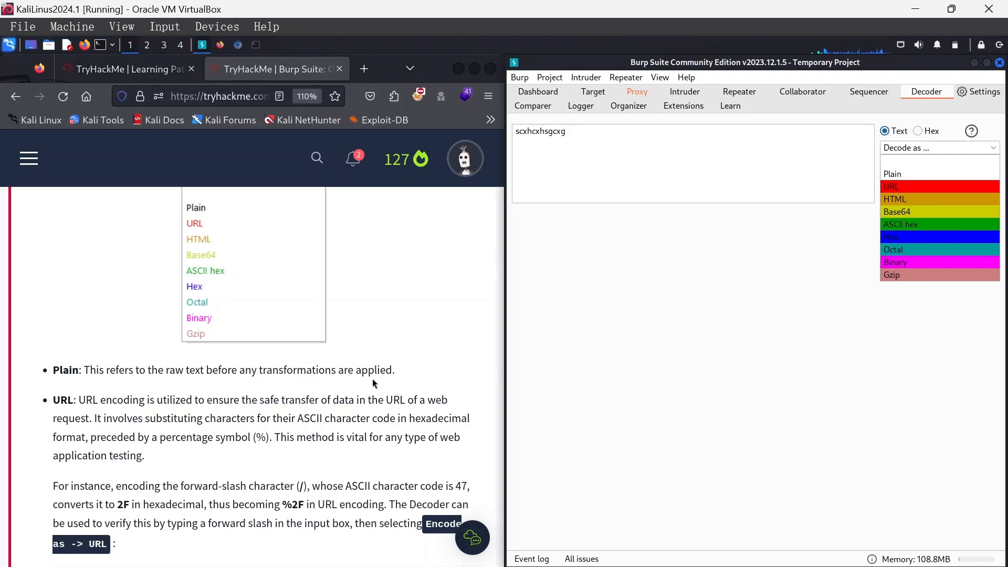
{"action": "left_click", "coordinate": [575, 137]}
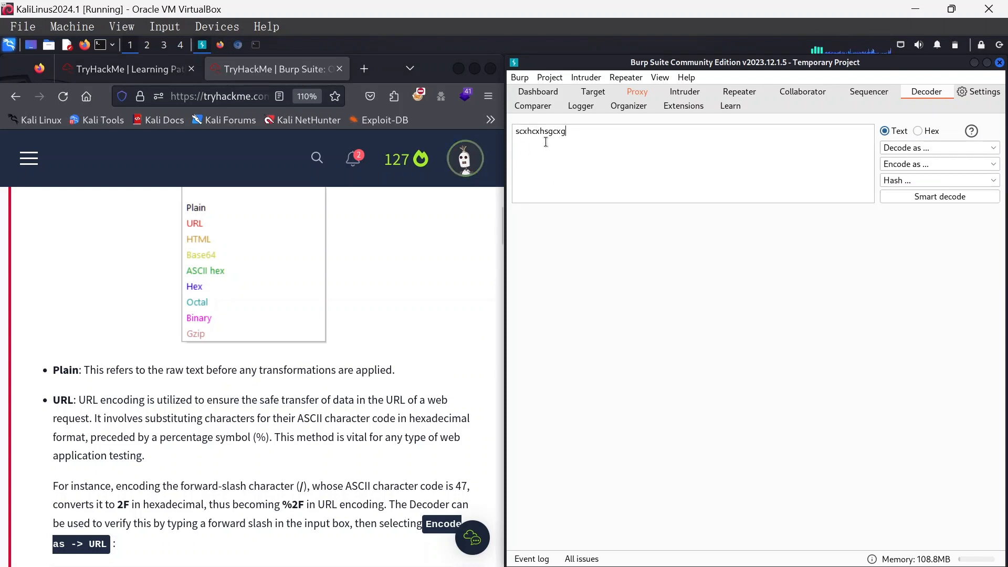
Decode the sample text scxhcxhsgcxg in Decoder as URL and as Plain
{"action": "double_click", "coordinate": [554, 137]}
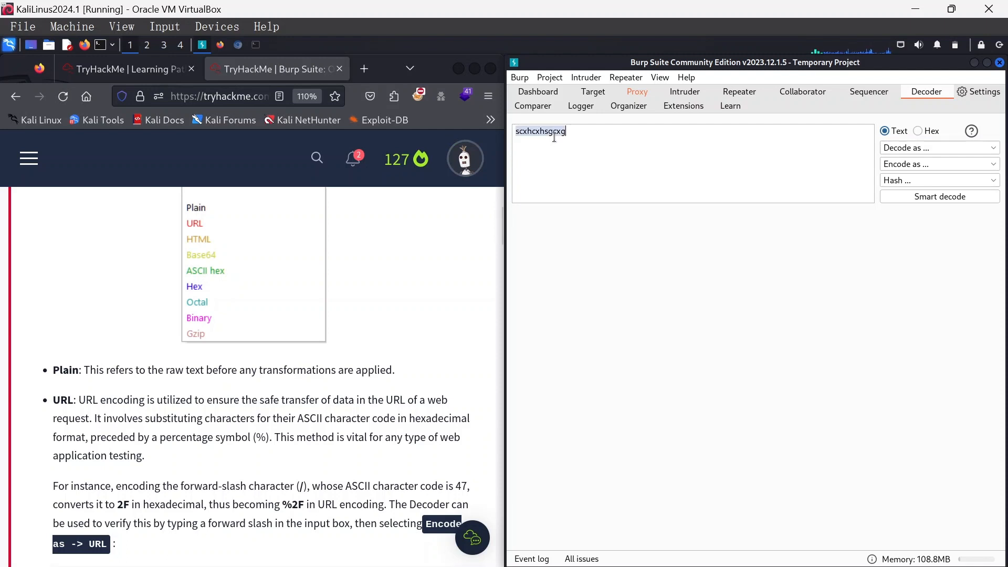
{"action": "left_click", "coordinate": [917, 150]}
{"action": "left_click", "coordinate": [921, 185]}
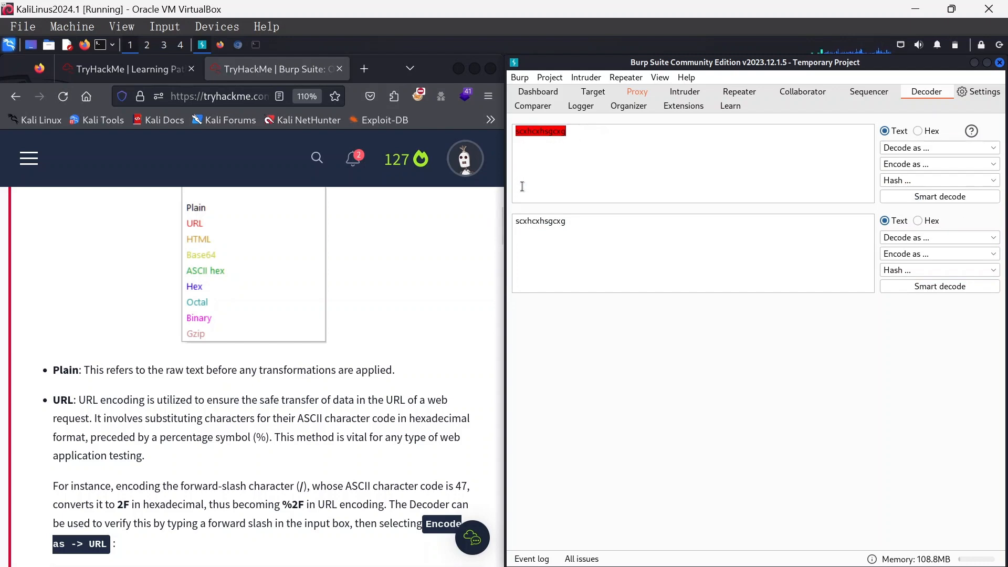
{"action": "left_click", "coordinate": [911, 151]}
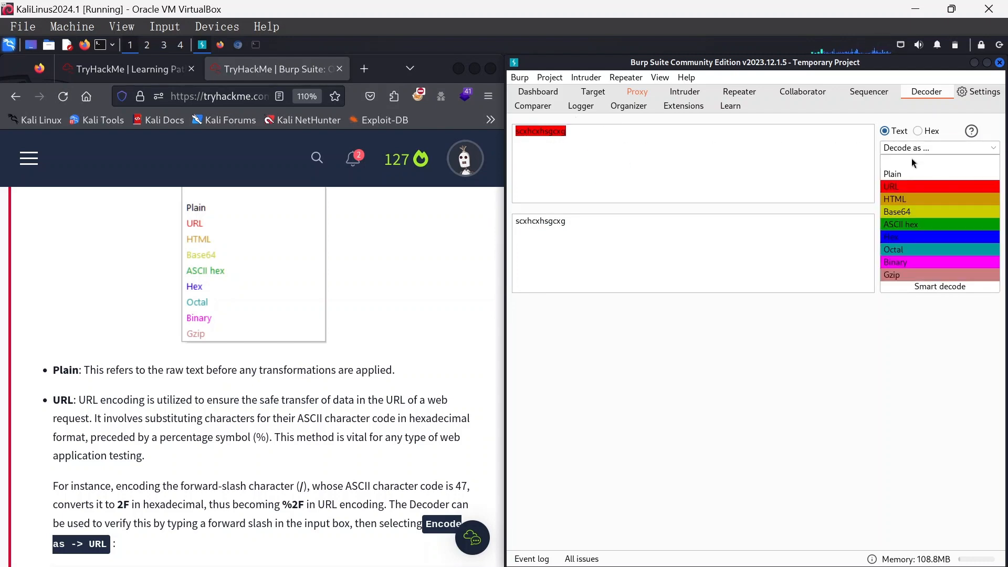
{"action": "left_click", "coordinate": [908, 173]}
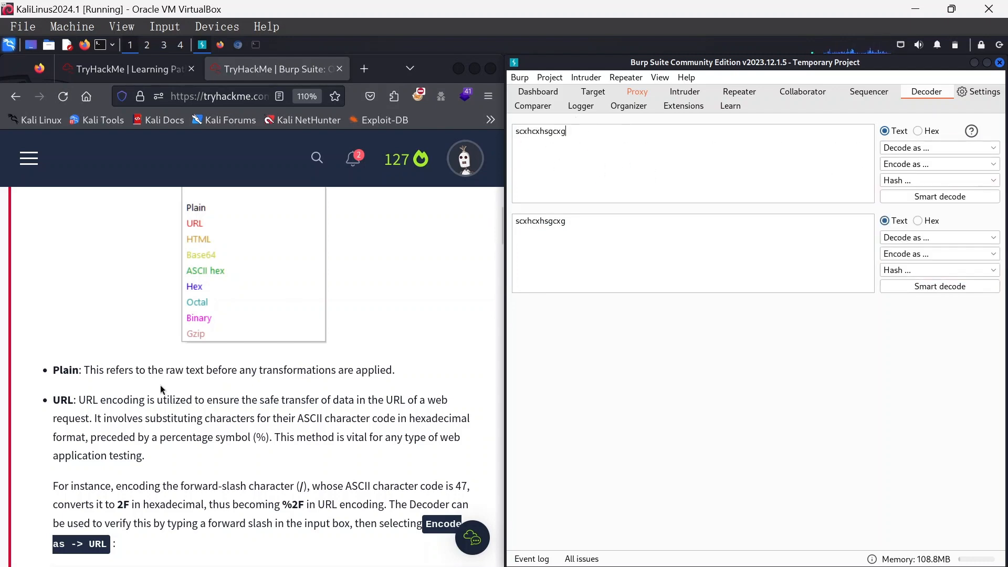
Replace Decoder's input with a forward slash and encode it as URL, following Task 3's example
{"action": "scroll", "coordinate": [97, 401], "scroll_direction": "down", "scroll_amount": 2}
{"action": "scroll", "coordinate": [96, 401], "scroll_direction": "down", "scroll_amount": 3}
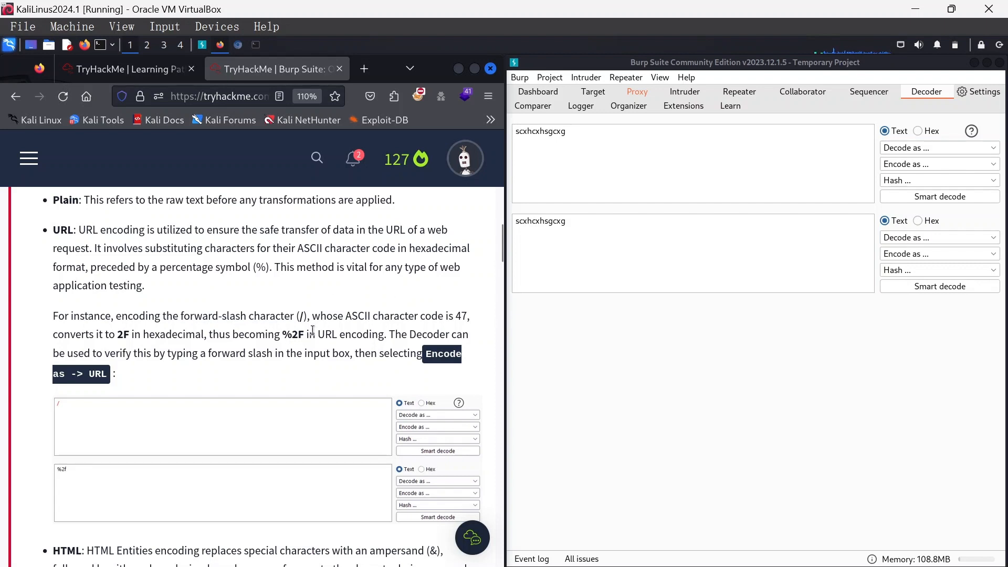
{"action": "left_click", "coordinate": [589, 135]}
{"action": "key", "text": "ctrl+a"}
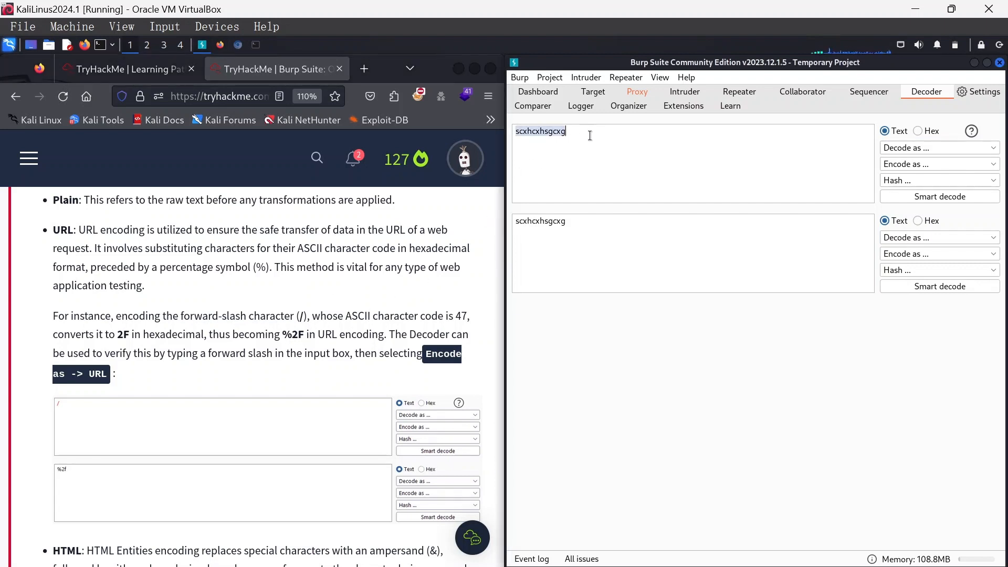
{"action": "type", "text": "/"}
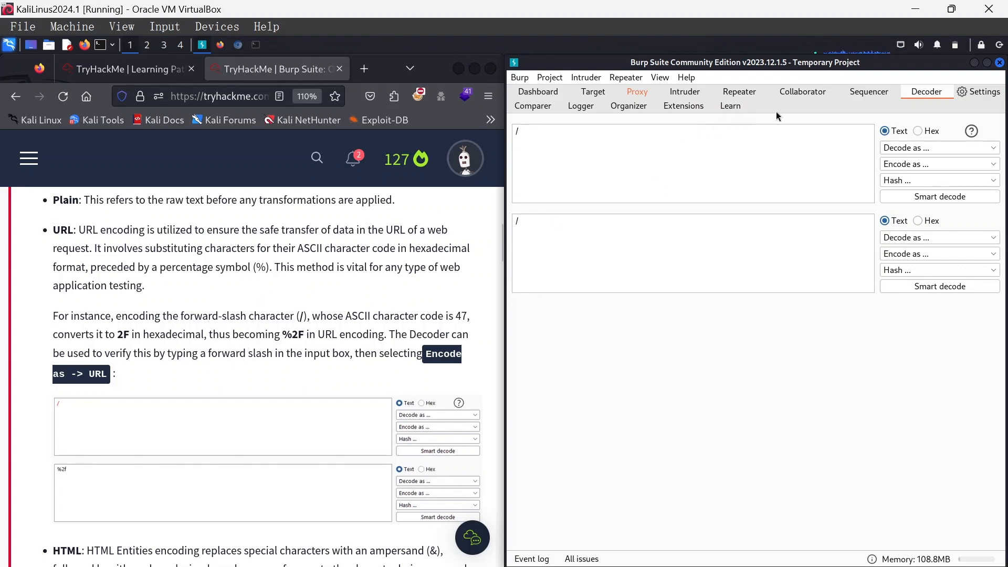
{"action": "left_click", "coordinate": [909, 163]}
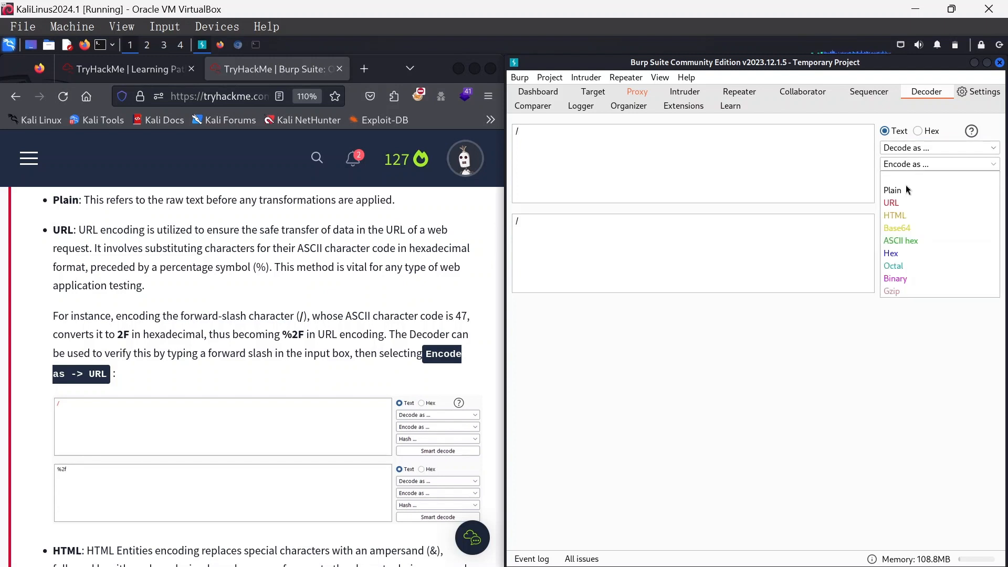
{"action": "left_click", "coordinate": [884, 203]}
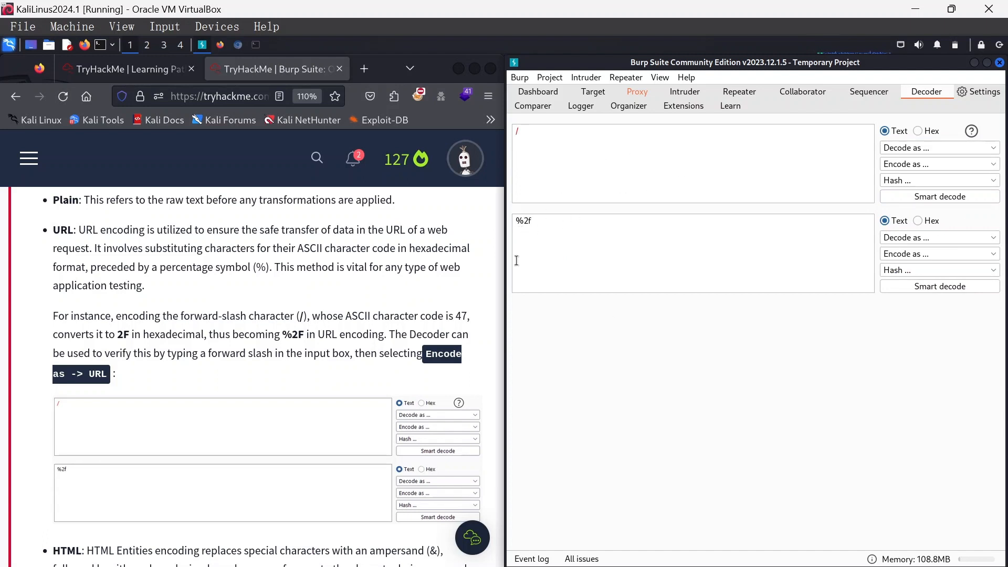
{"action": "left_click_drag", "start_coordinate": [512, 221], "coordinate": [533, 231]}
{"action": "left_click", "coordinate": [302, 351]}
Read Task 3's HTML encoding section and replace Decoder's input with its example entity &quot;
{"action": "scroll", "coordinate": [340, 293], "scroll_direction": "down", "scroll_amount": 3}
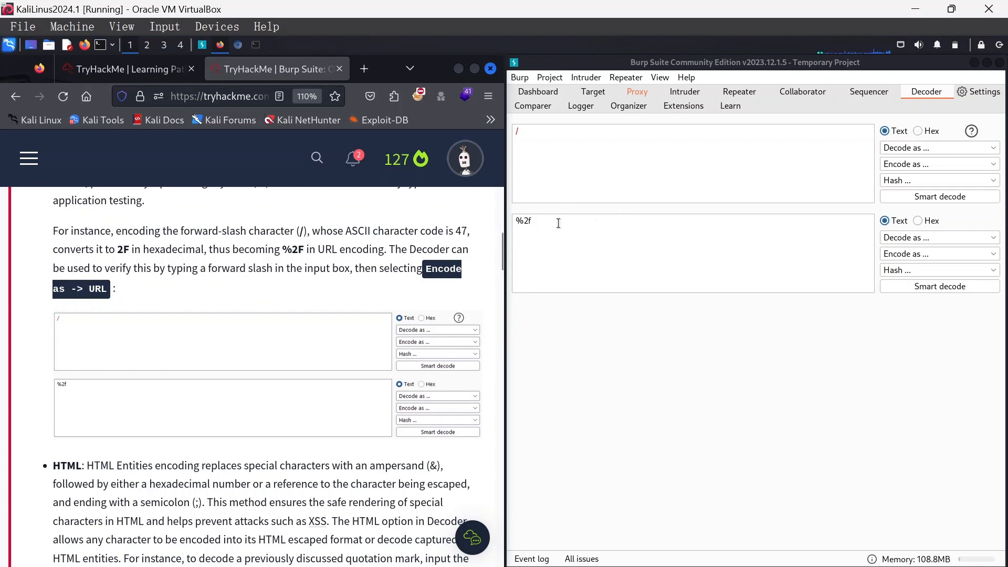
{"action": "scroll", "coordinate": [235, 325], "scroll_direction": "down", "scroll_amount": 3}
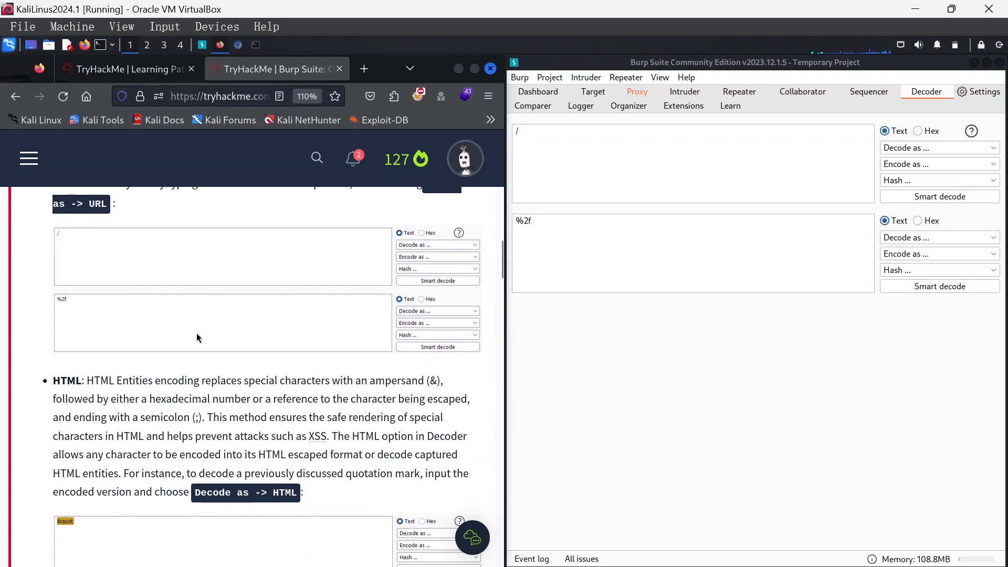
{"action": "scroll", "coordinate": [196, 333], "scroll_direction": "down", "scroll_amount": 3}
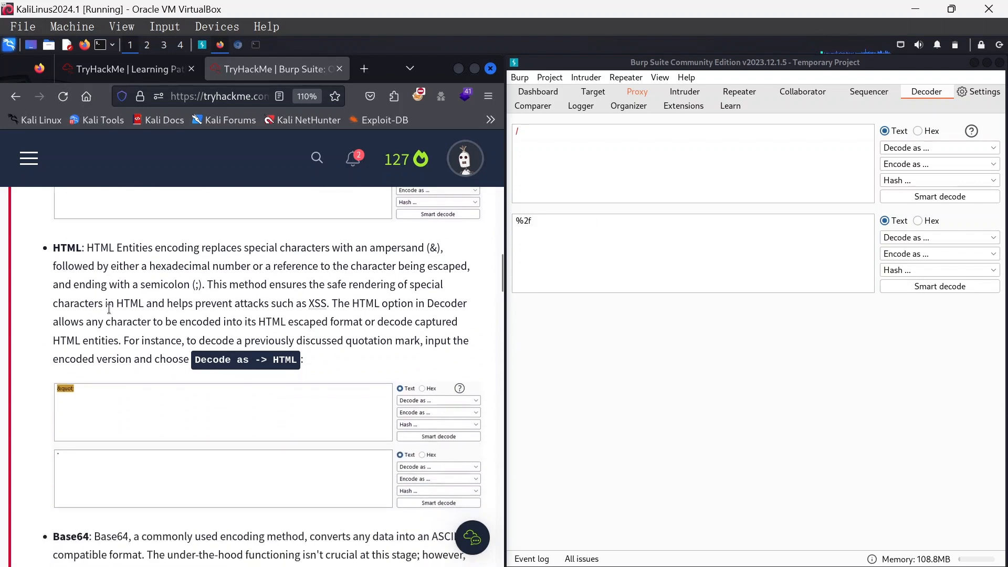
{"action": "scroll", "coordinate": [113, 306], "scroll_direction": "down", "scroll_amount": 3}
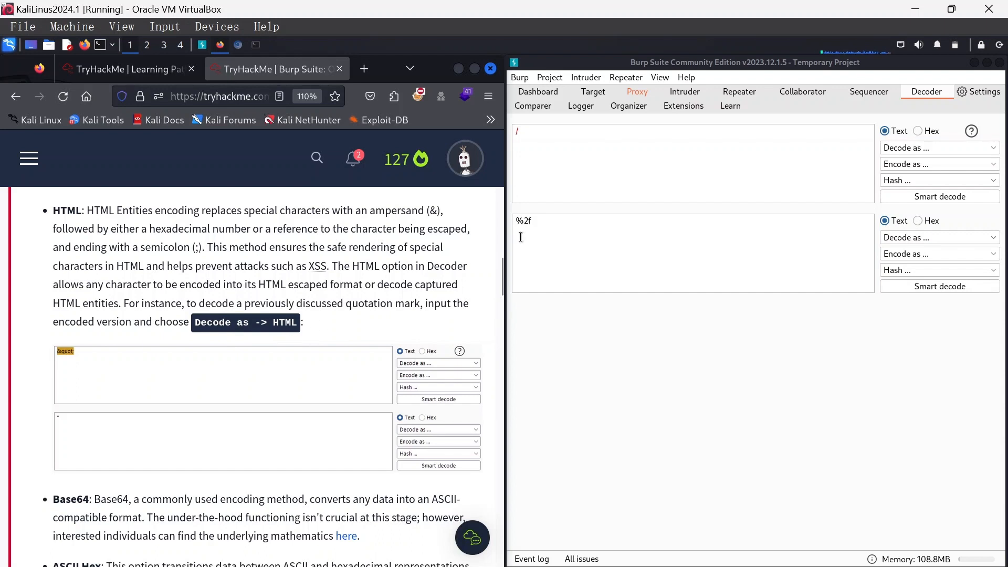
{"action": "left_click", "coordinate": [603, 130]}
{"action": "key", "text": "BackSpace"}
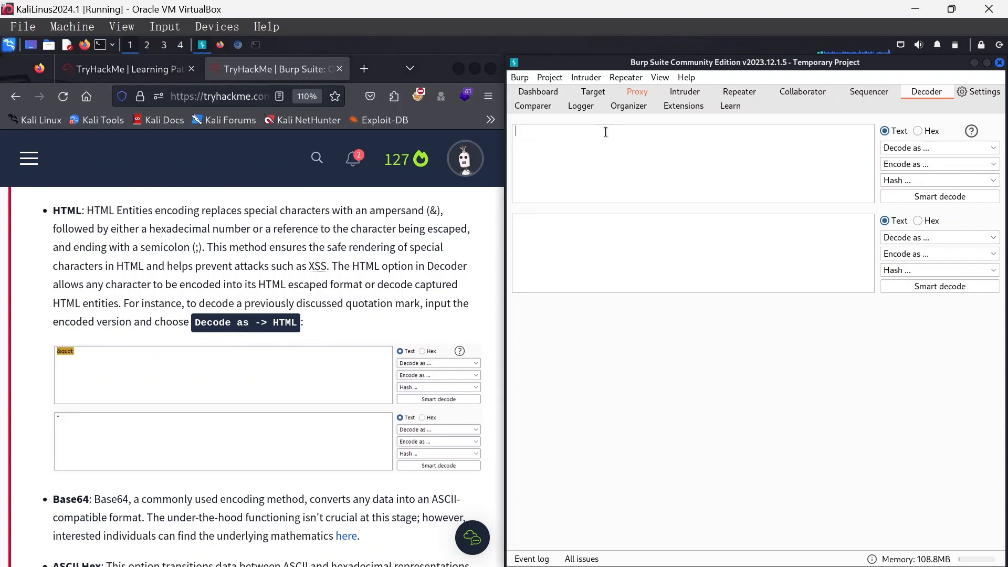
{"action": "type", "text": "&quot"}
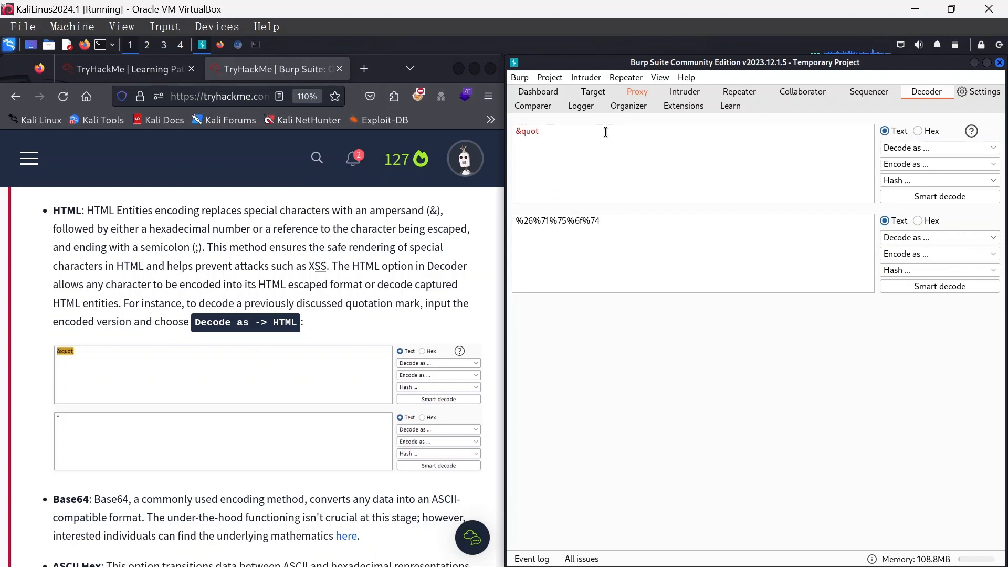
{"action": "type", "text": ":"}
{"action": "key", "text": "BackSpace"}
{"action": "type", "text": ";"}
Try encoding the &quot; input as HTML, and switch to decoding it as HTML
{"action": "left_click", "coordinate": [948, 164]}
{"action": "left_click", "coordinate": [916, 214]}
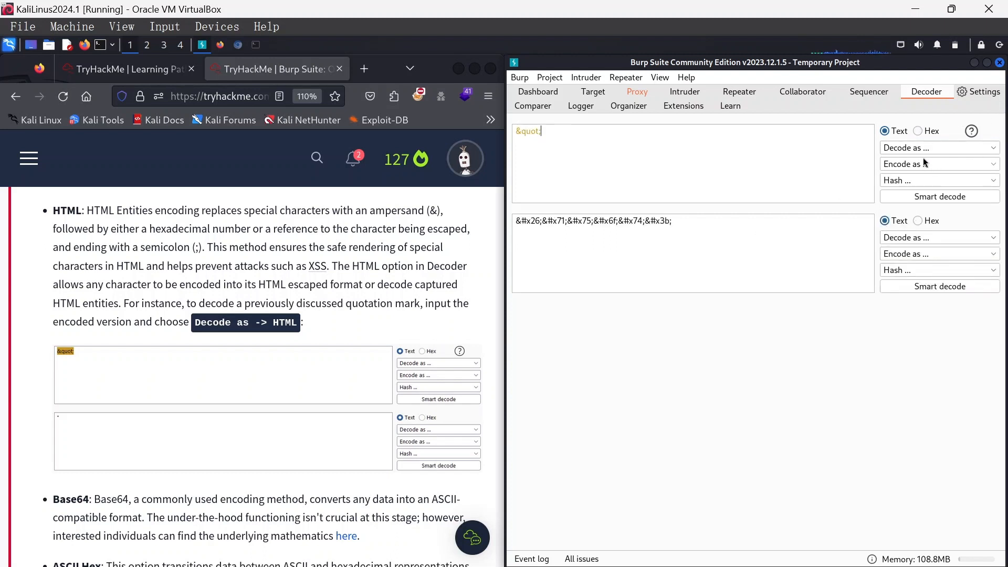
{"action": "left_click", "coordinate": [918, 149]}
{"action": "left_click", "coordinate": [913, 199]}
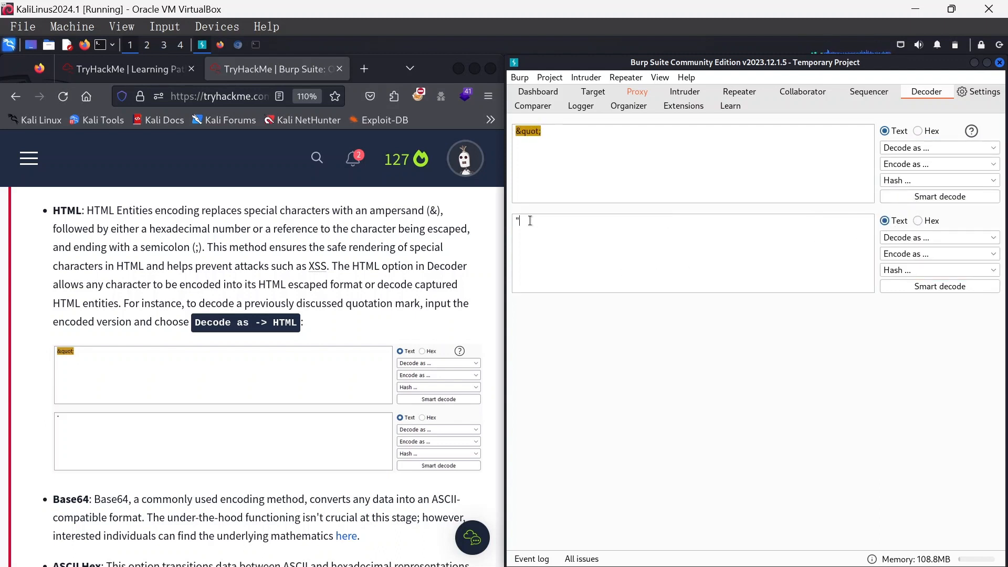
{"action": "left_click_drag", "start_coordinate": [530, 220], "coordinate": [492, 226]}
{"action": "left_click", "coordinate": [596, 147]}
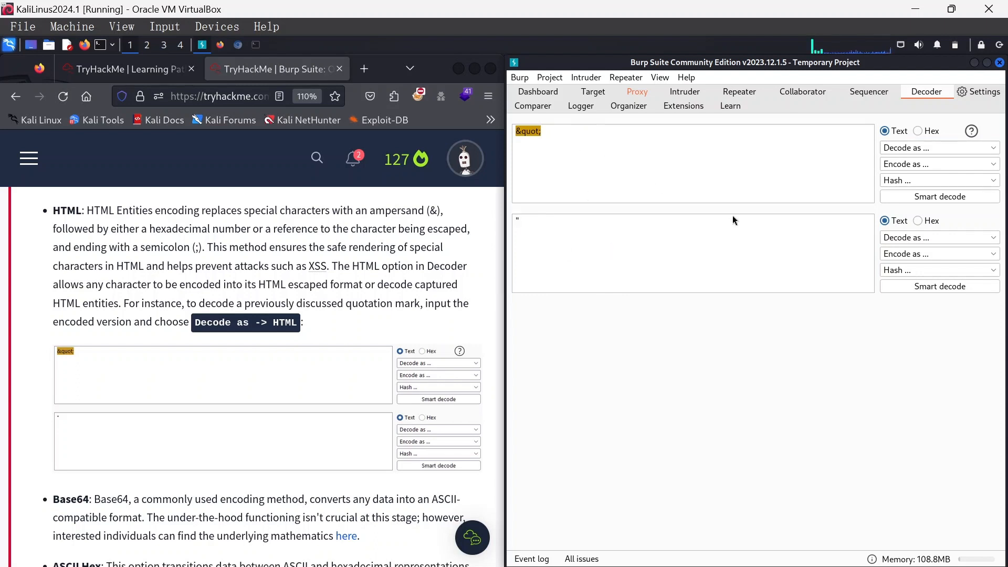
Read Task 3's Base64 section, skim its linked Stack Abuse article on Base64 encoding in a separate tab, and close the article
{"action": "left_click", "coordinate": [276, 346]}
{"action": "scroll", "coordinate": [276, 345], "scroll_direction": "down", "scroll_amount": 3}
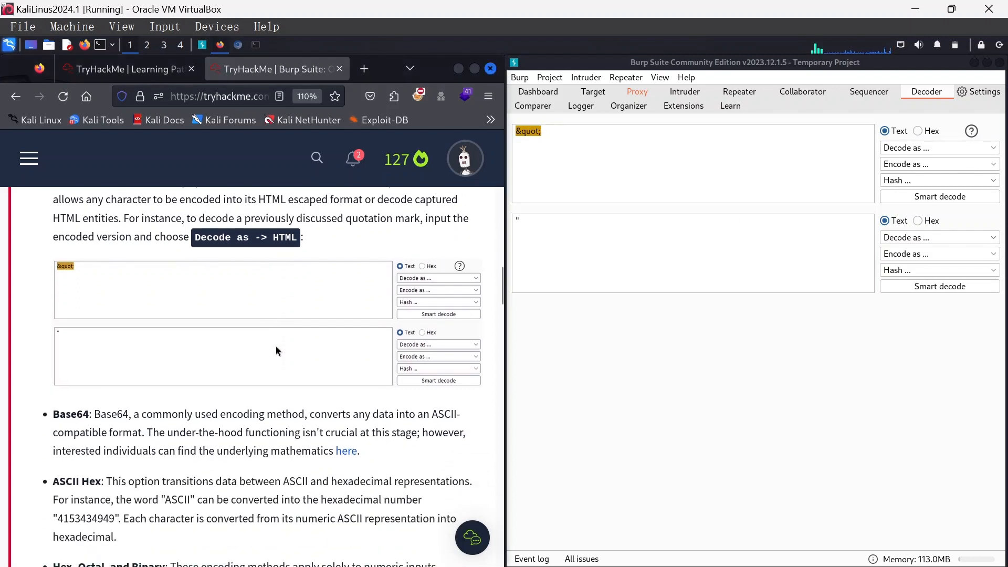
{"action": "scroll", "coordinate": [143, 341], "scroll_direction": "down", "scroll_amount": 2}
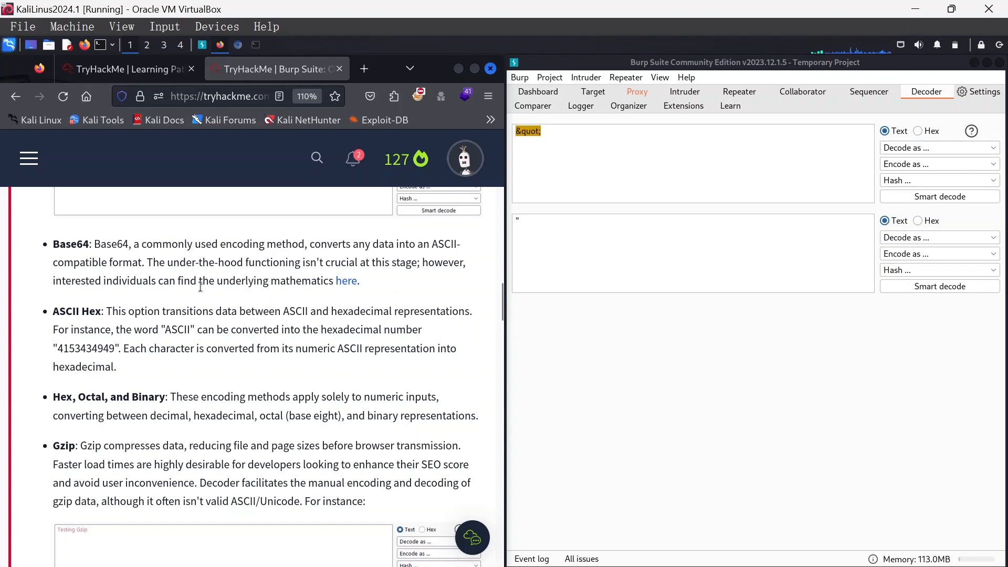
{"action": "right_click", "coordinate": [345, 282]}
{"action": "left_click", "coordinate": [383, 289]}
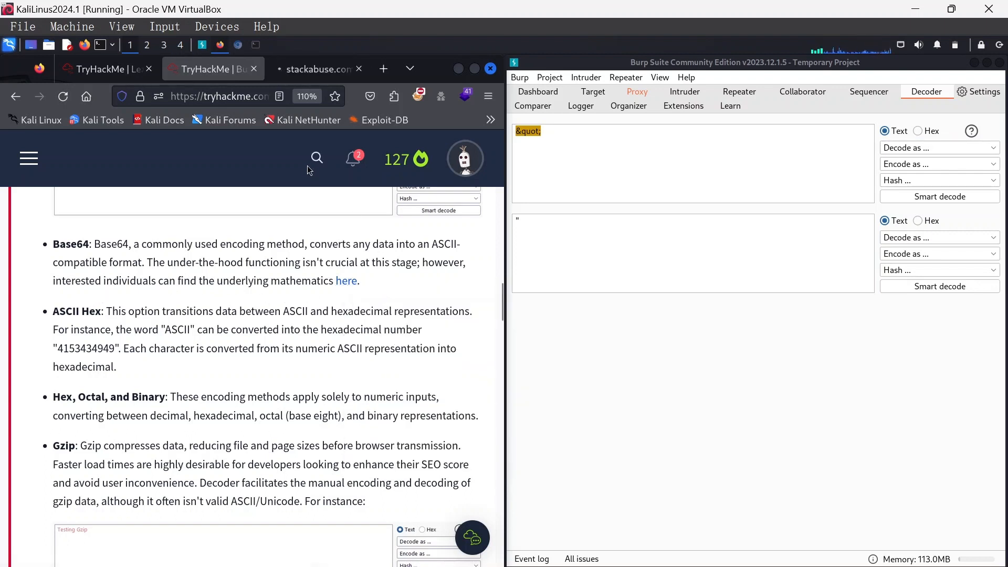
{"action": "left_click", "coordinate": [314, 67]}
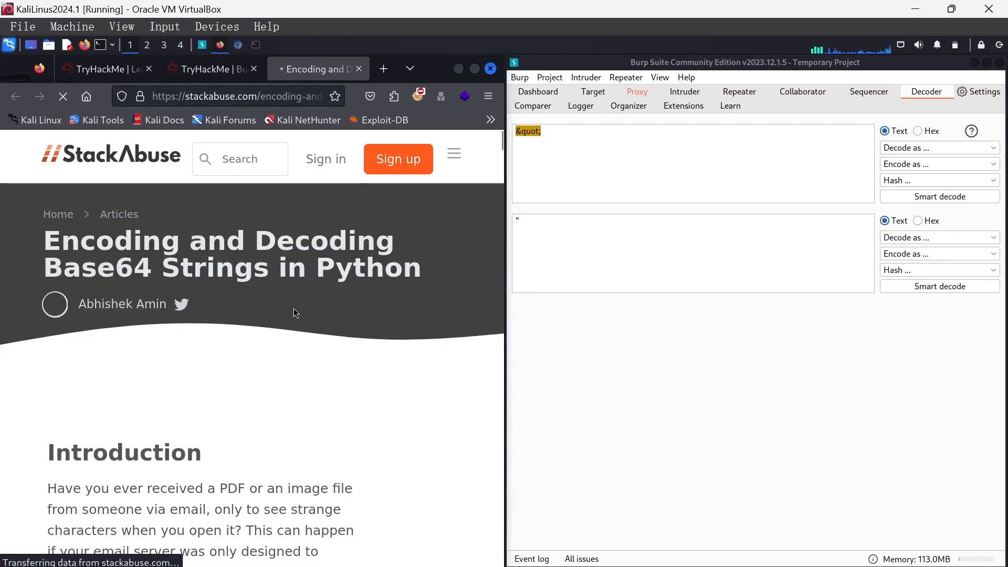
{"action": "scroll", "coordinate": [201, 266], "scroll_direction": "down", "scroll_amount": 5}
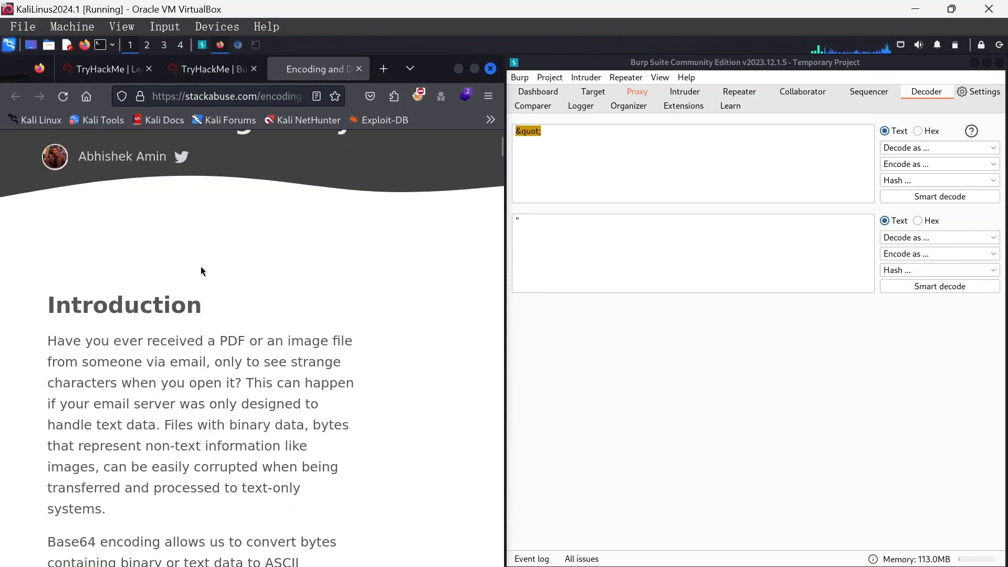
{"action": "scroll", "coordinate": [252, 302], "scroll_direction": "down", "scroll_amount": 12}
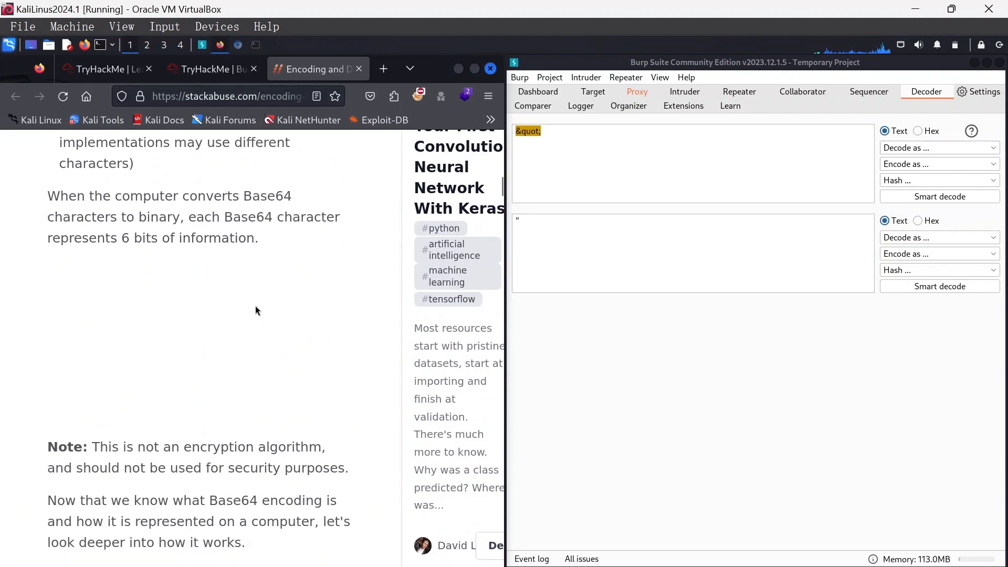
{"action": "scroll", "coordinate": [255, 307], "scroll_direction": "up", "scroll_amount": 5}
{"action": "scroll", "coordinate": [288, 172], "scroll_direction": "up", "scroll_amount": 5}
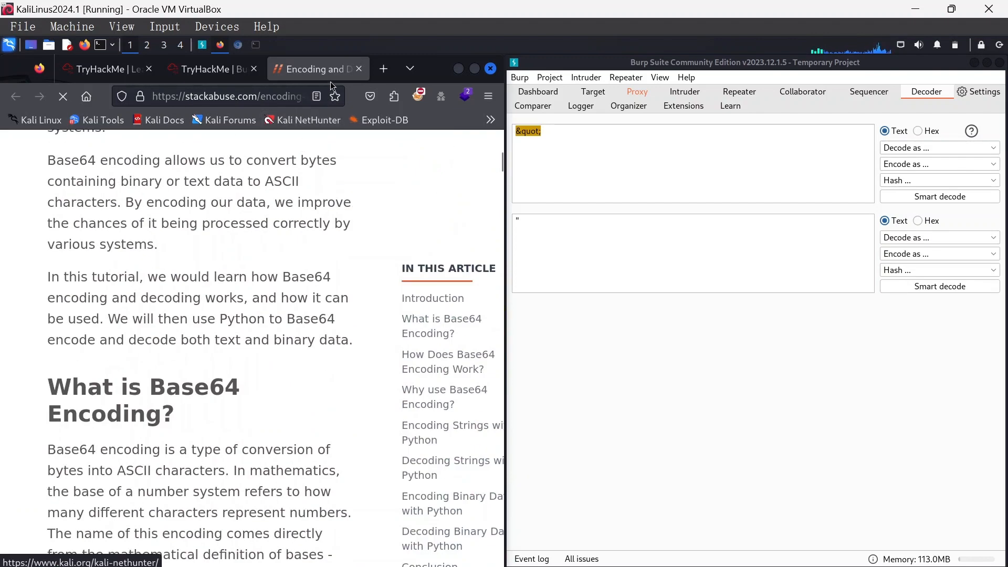
{"action": "left_click", "coordinate": [358, 69]}
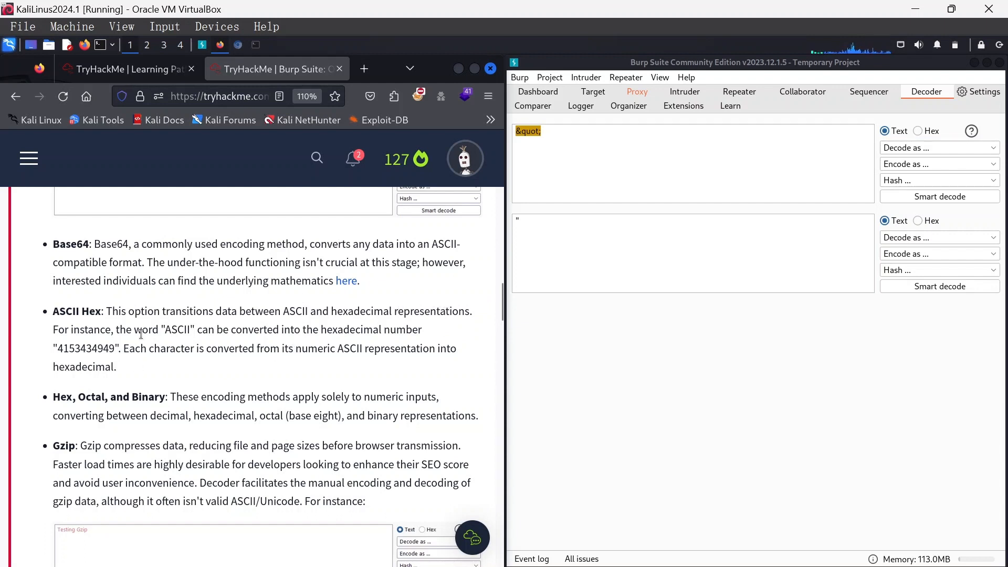
Replace Decoder's input with the word ASCII from Task 3's ASCII Hex example
{"action": "left_click", "coordinate": [571, 132]}
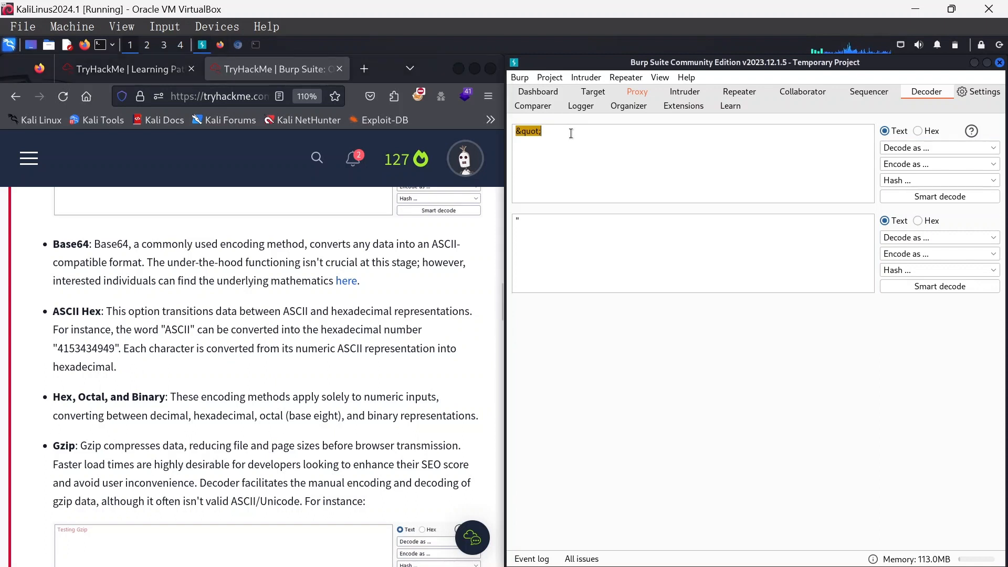
{"action": "key", "text": "BackSpace"}
{"action": "key", "text": "BackSpace"}
{"action": "key", "text": "BackSpace"}
{"action": "key", "text": "BackSpace"}
{"action": "key", "text": "BackSpace"}
{"action": "key", "text": "BackSpace"}
{"action": "key", "text": "Caps_Lock"}
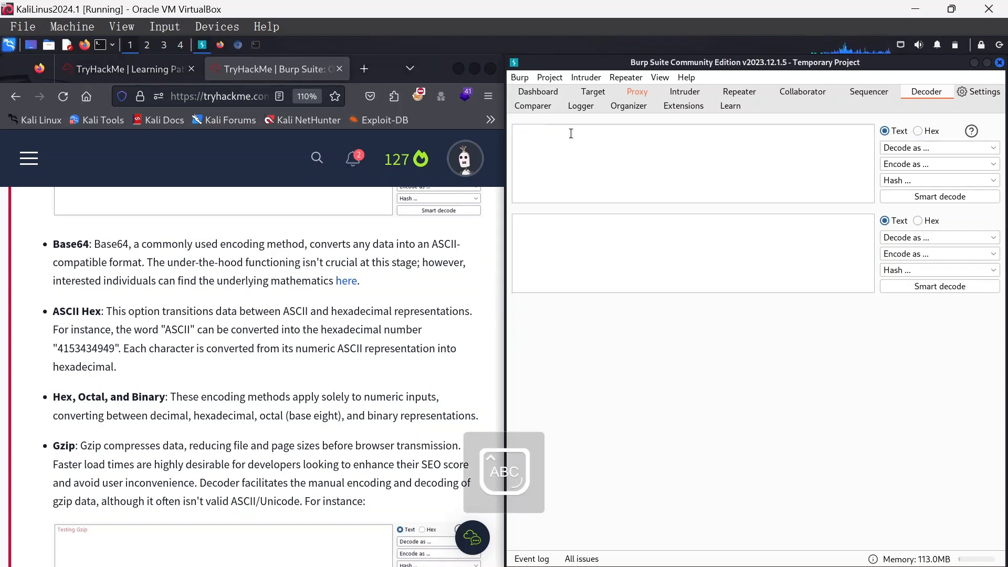
{"action": "type", "text": "ASCII"}
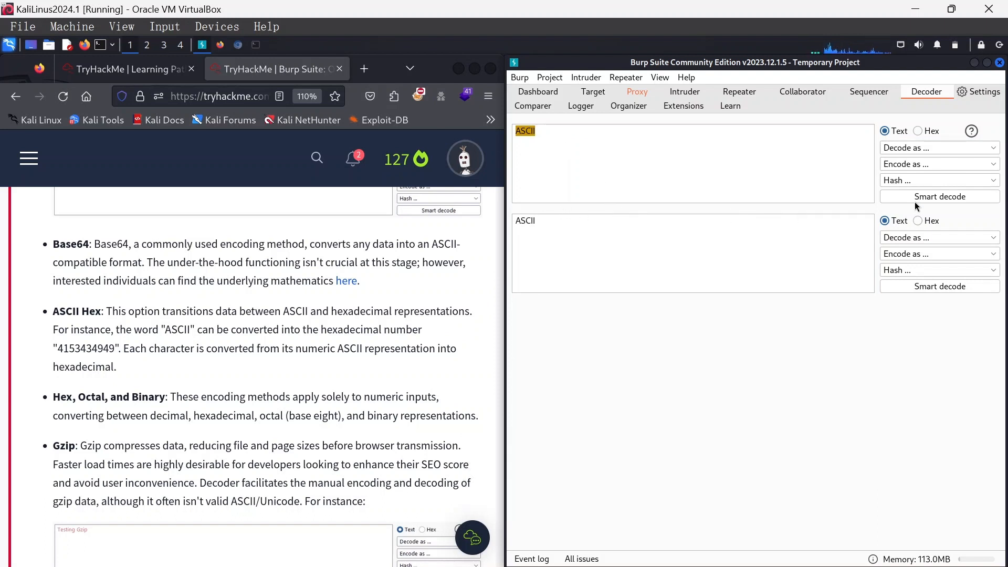
Try decoding the word ASCII as ASCII hex, encode it as ASCII hex instead, and compare the output with Task 3's example
{"action": "left_click", "coordinate": [923, 150]}
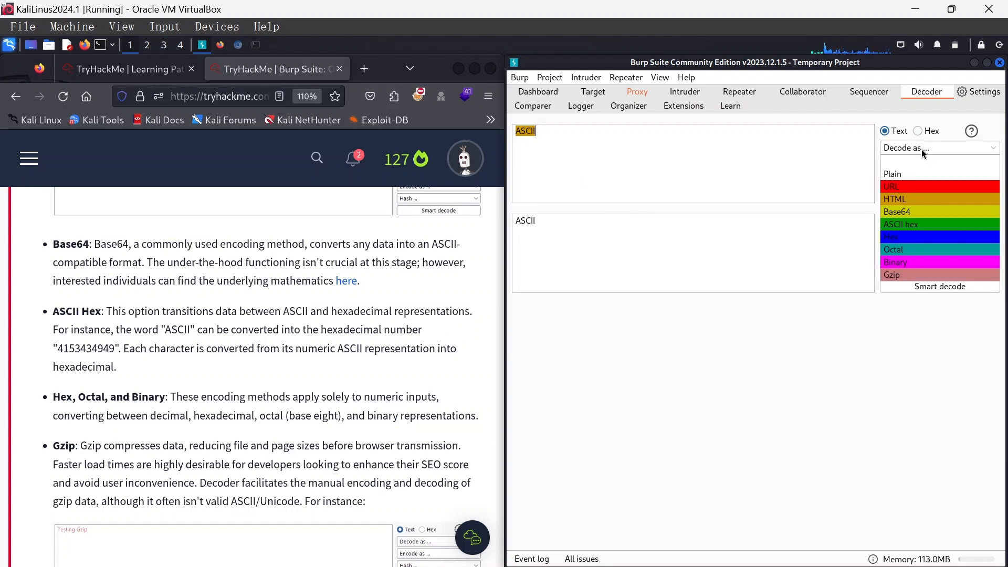
{"action": "left_click", "coordinate": [906, 225]}
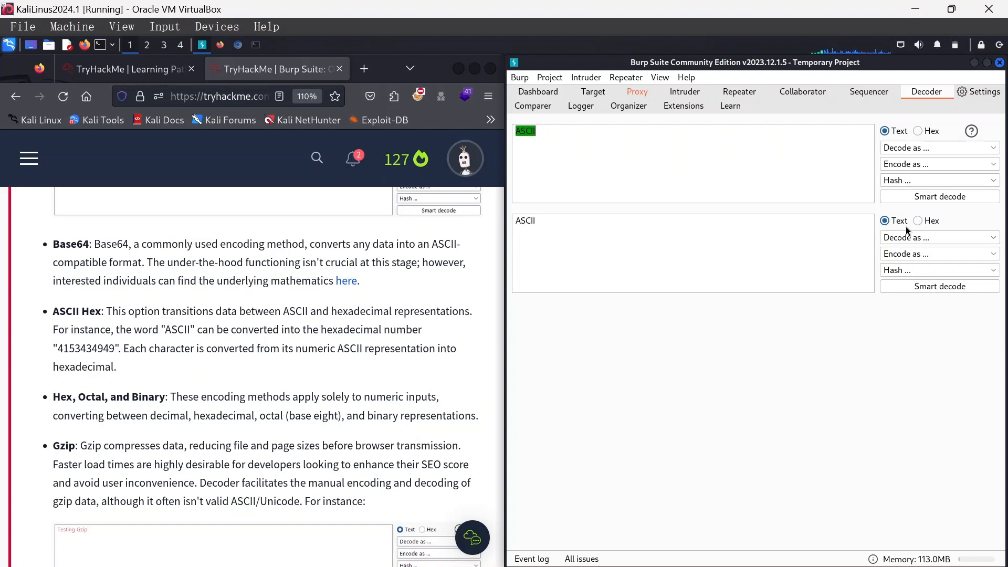
{"action": "left_click", "coordinate": [902, 162]}
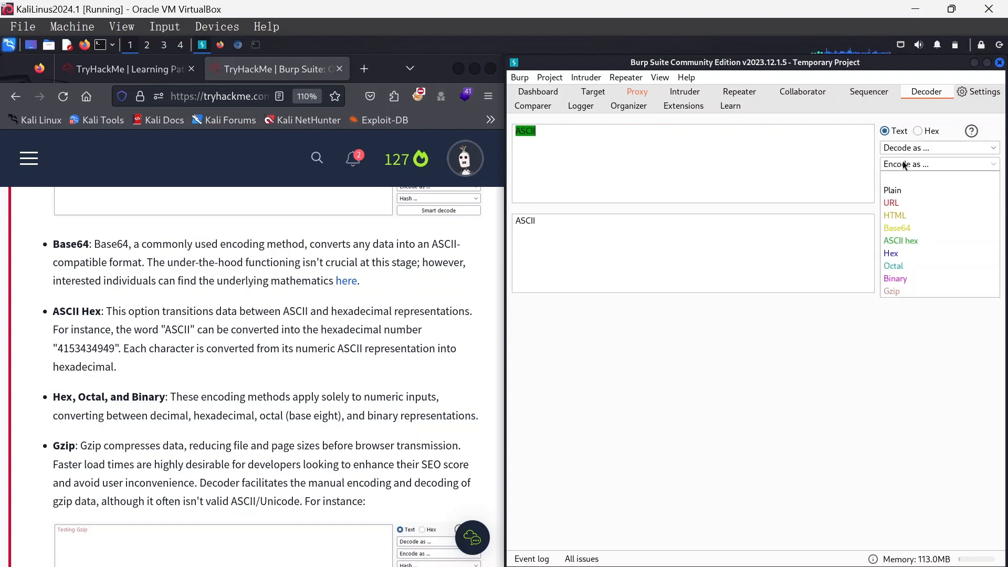
{"action": "left_click", "coordinate": [905, 239]}
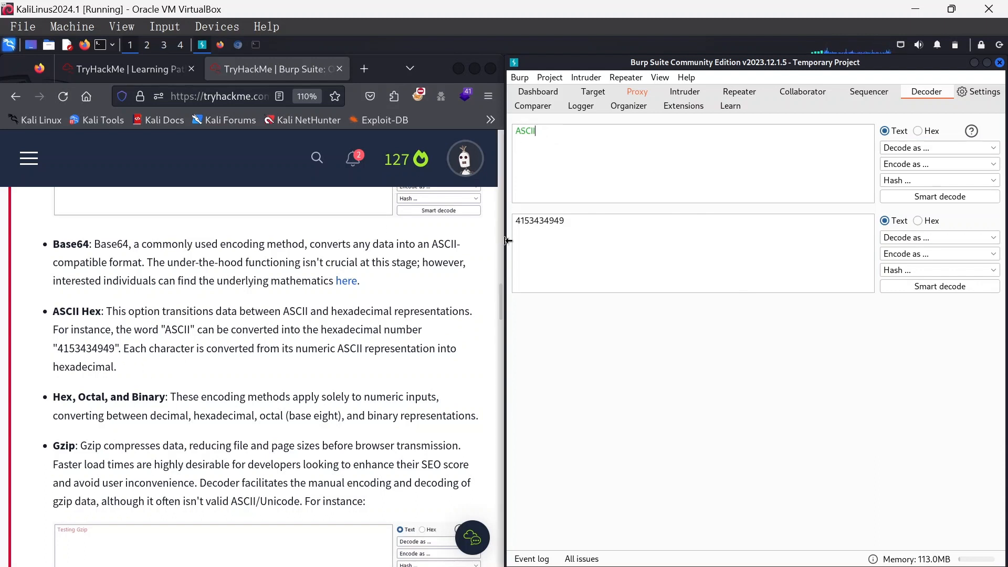
{"action": "left_click_drag", "start_coordinate": [524, 221], "coordinate": [513, 220]}
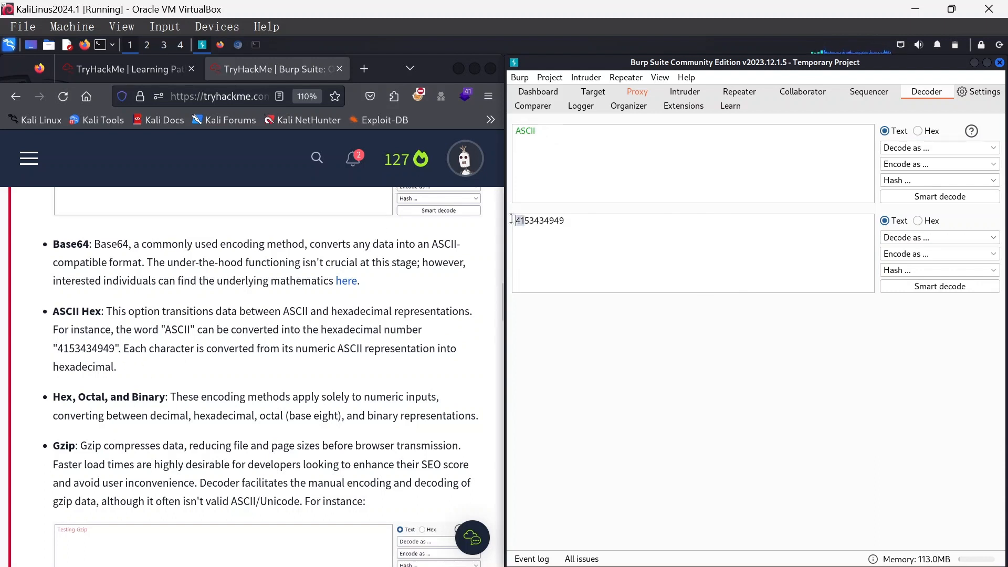
{"action": "left_click", "coordinate": [527, 131]}
{"action": "left_click", "coordinate": [138, 379]}
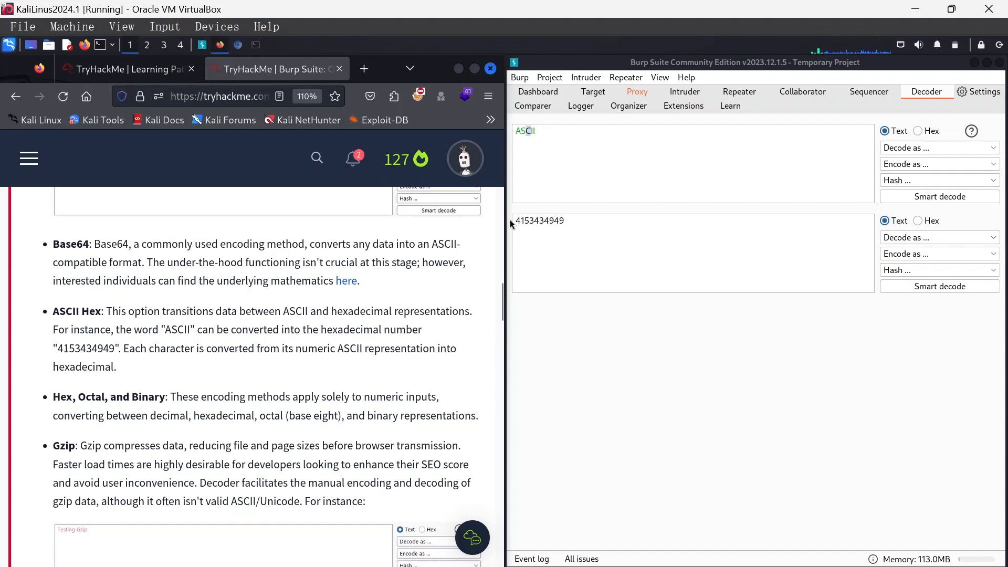
Encode Decoder's ASCII hex output as octal, and encode the resulting octal value as binary
{"action": "scroll", "coordinate": [234, 400], "scroll_direction": "down", "scroll_amount": 2}
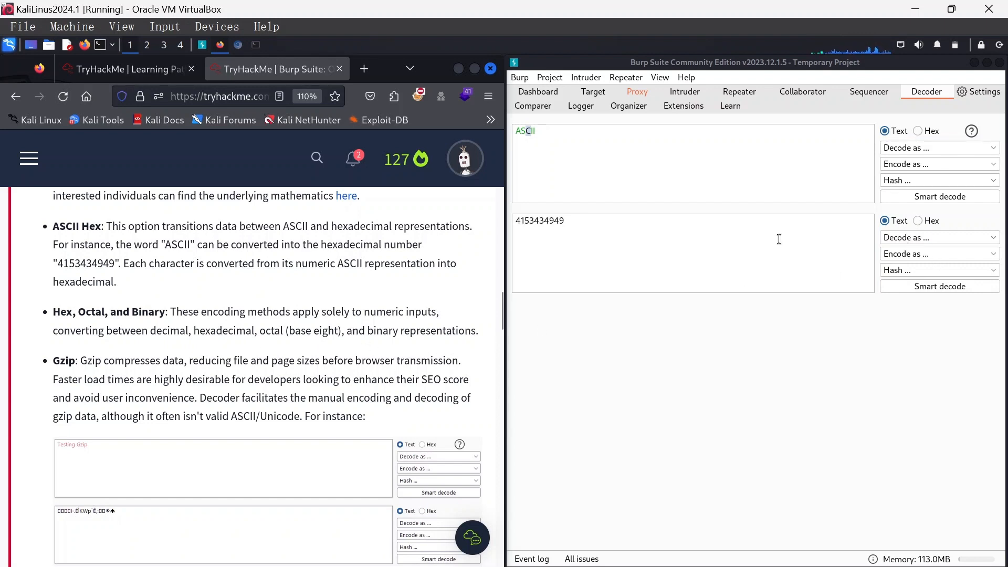
{"action": "left_click", "coordinate": [699, 256]}
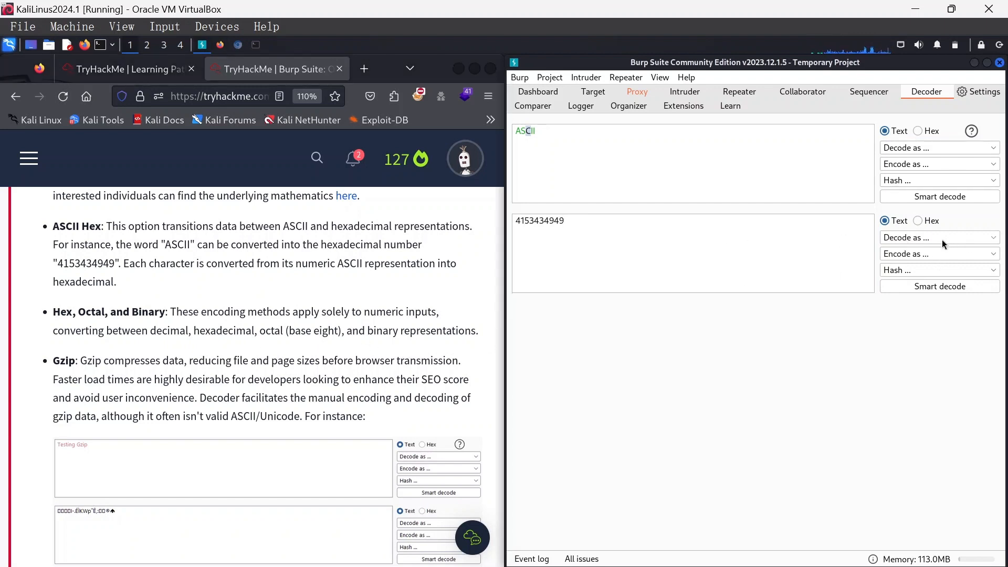
{"action": "left_click", "coordinate": [930, 255]}
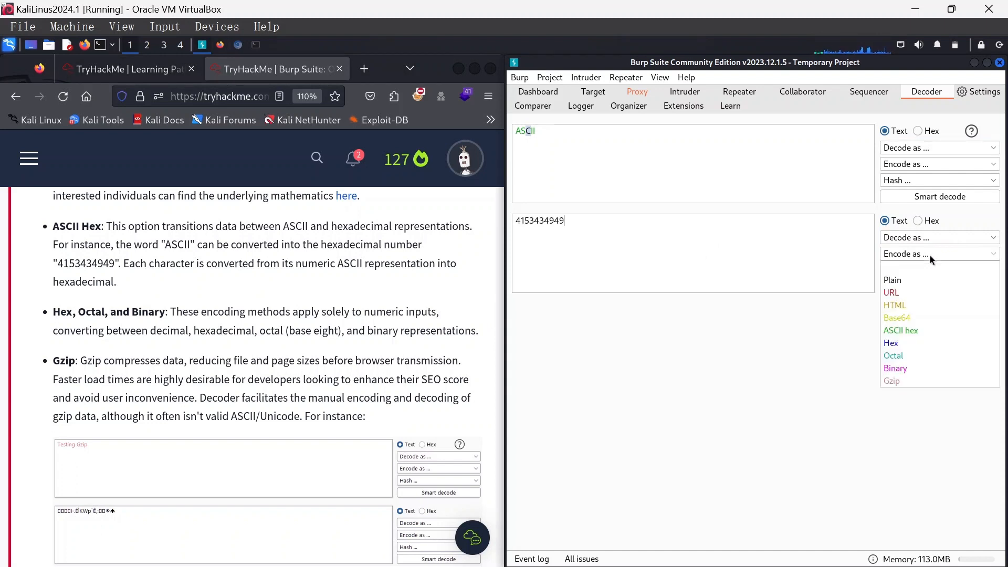
{"action": "left_click", "coordinate": [906, 354]}
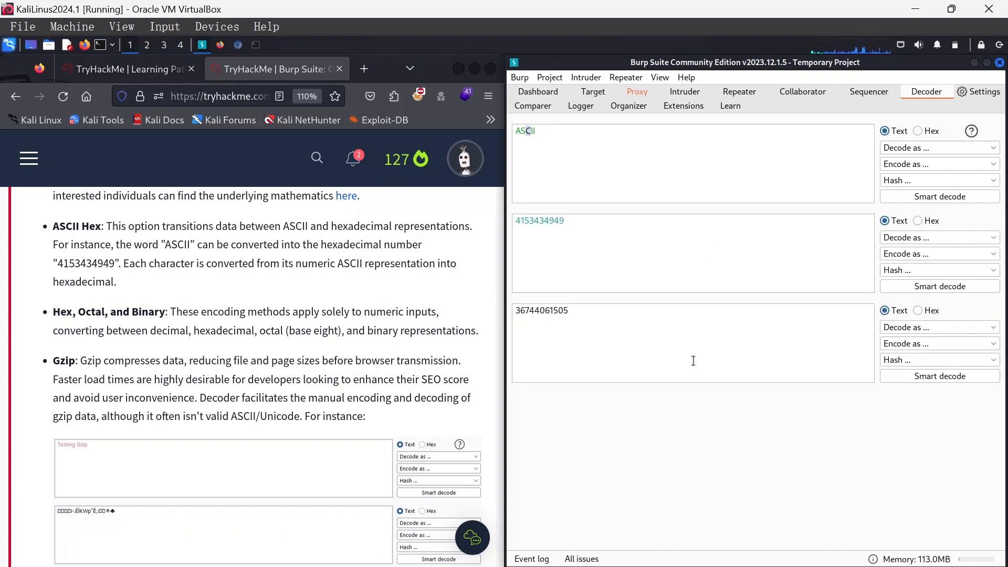
{"action": "left_click", "coordinate": [918, 329]}
{"action": "left_click", "coordinate": [919, 329]}
{"action": "left_click", "coordinate": [915, 344]}
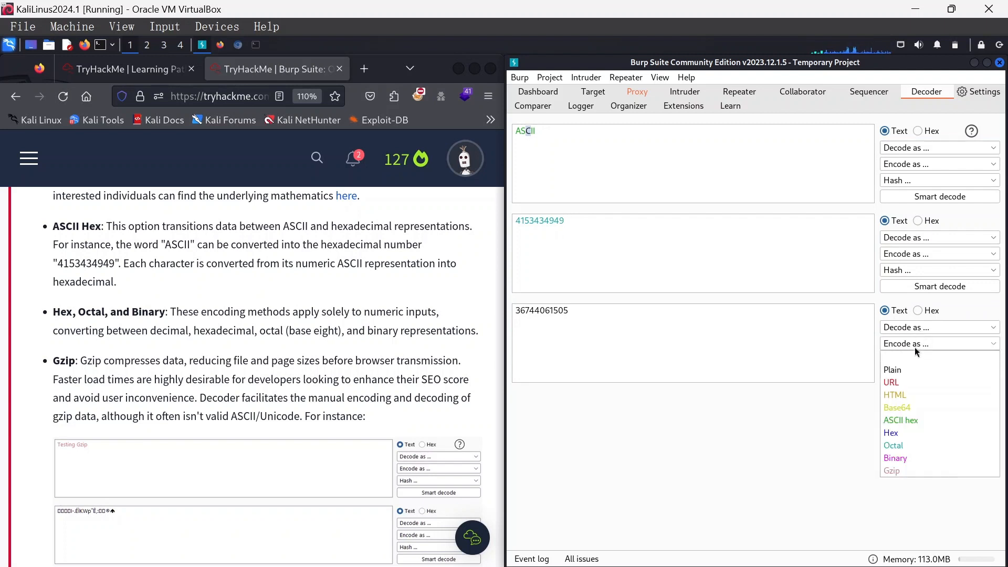
{"action": "left_click", "coordinate": [904, 455]}
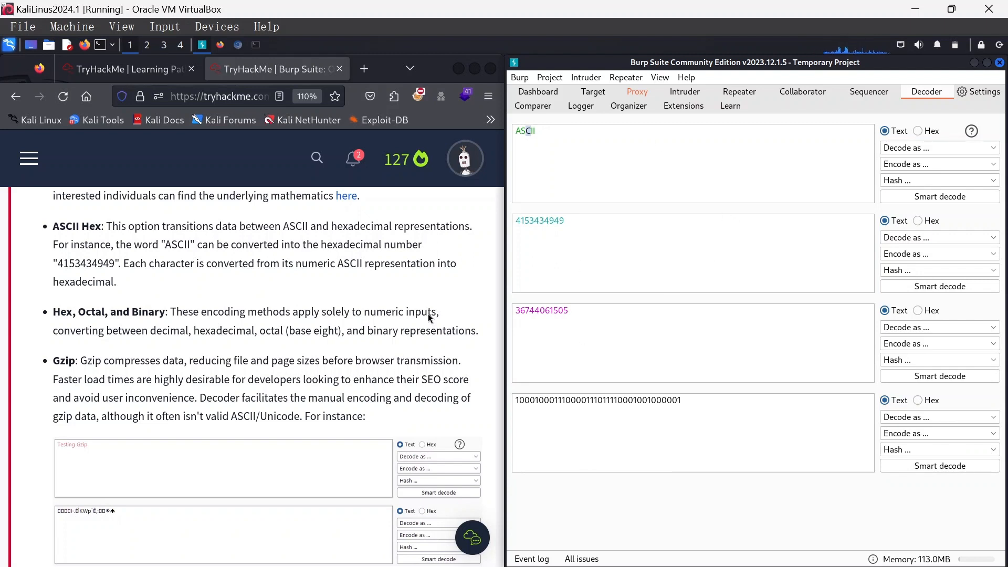
Read Task 3's Gzip section and replace Decoder's input with its example text, Testing Gzip
{"action": "left_click", "coordinate": [77, 370]}
{"action": "scroll", "coordinate": [140, 335], "scroll_direction": "down", "scroll_amount": 3}
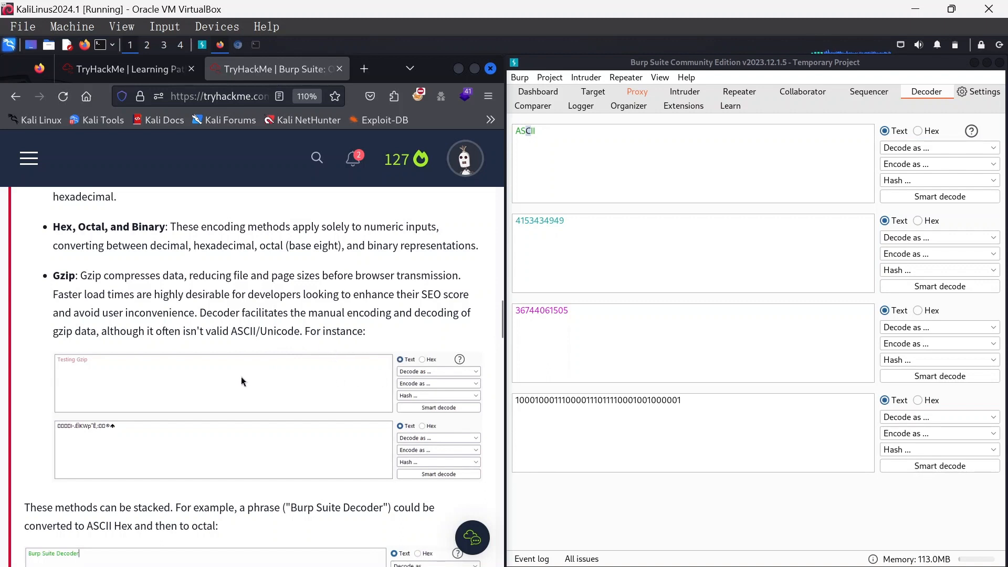
{"action": "left_click", "coordinate": [605, 150]}
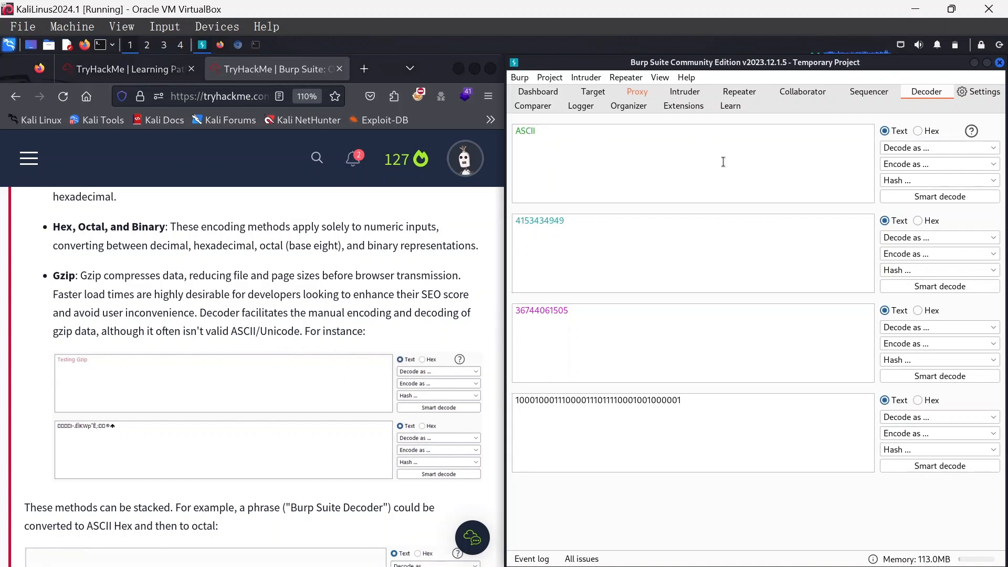
{"action": "key", "text": "BackSpace"}
{"action": "key", "text": "BackSpace"}
{"action": "key", "text": "BackSpace"}
{"action": "key", "text": "BackSpace"}
{"action": "key", "text": "BackSpace"}
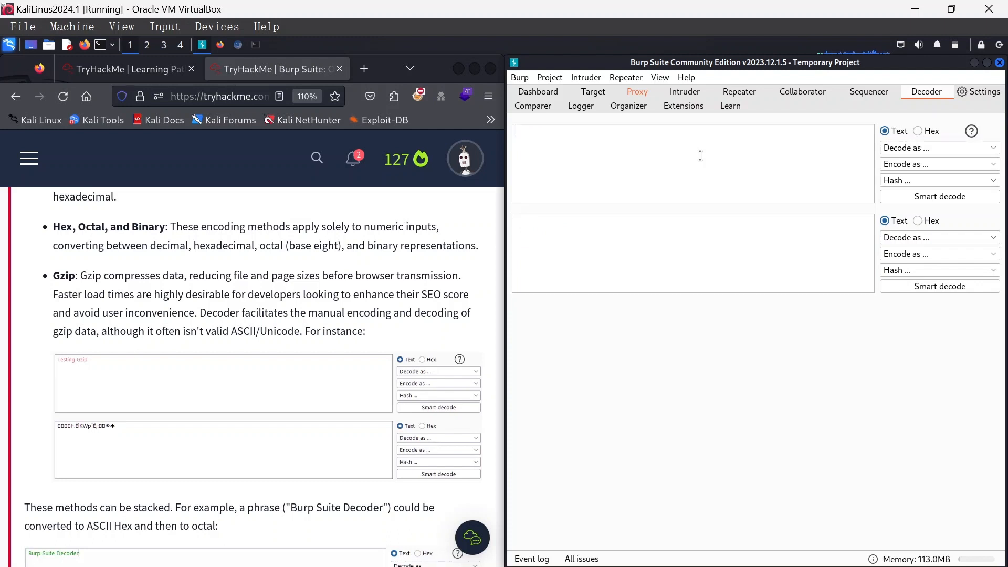
{"action": "type", "text": "Testing "}
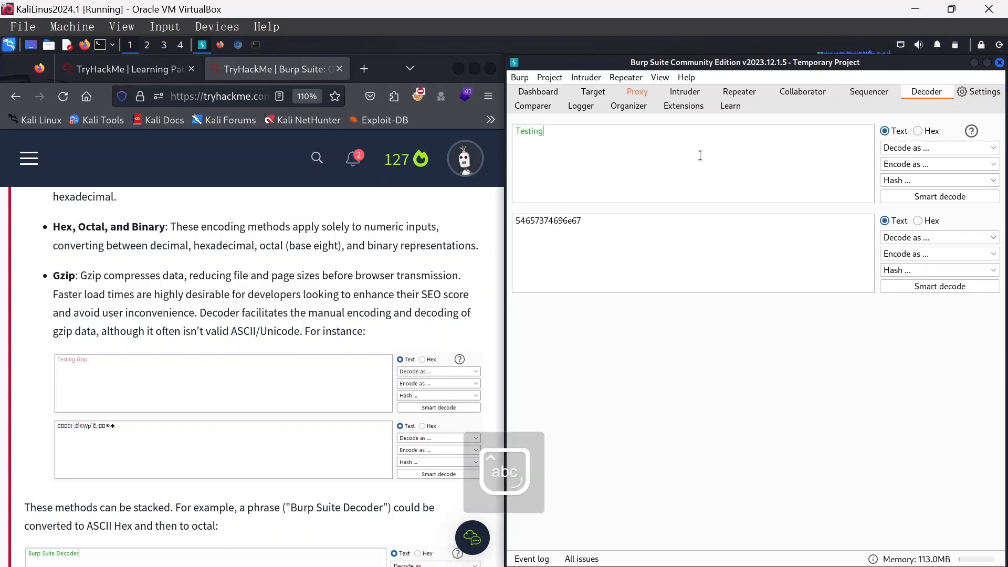
{"action": "type", "text": "Gzip"}
Try decoding Testing Gzip as Gzip, encode it as Gzip instead, and inspect the hex output
{"action": "left_click", "coordinate": [919, 153]}
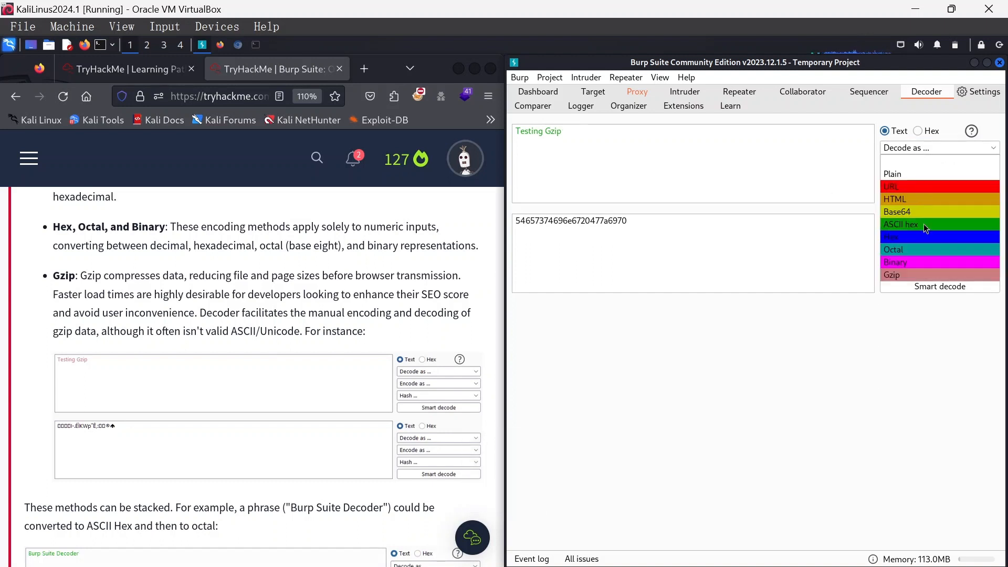
{"action": "left_click", "coordinate": [913, 275]}
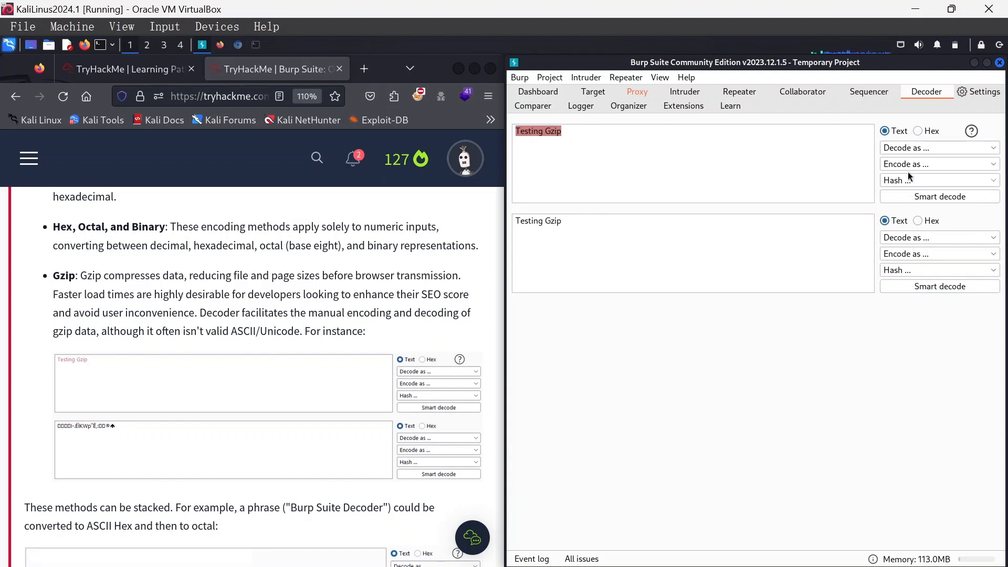
{"action": "left_click", "coordinate": [911, 163]}
{"action": "left_click", "coordinate": [901, 291]}
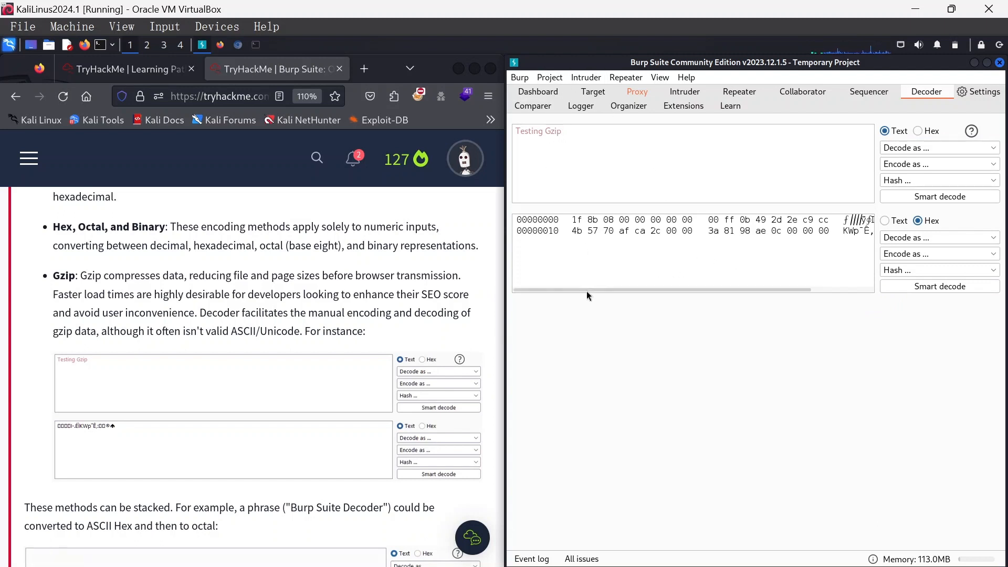
{"action": "left_click_drag", "start_coordinate": [585, 290], "coordinate": [552, 292]}
Read Task 3's stacked encoding example and replace Decoder's input with its phrase, Burp Suite Decoder
{"action": "left_click", "coordinate": [279, 368]}
{"action": "scroll", "coordinate": [269, 368], "scroll_direction": "down", "scroll_amount": 3}
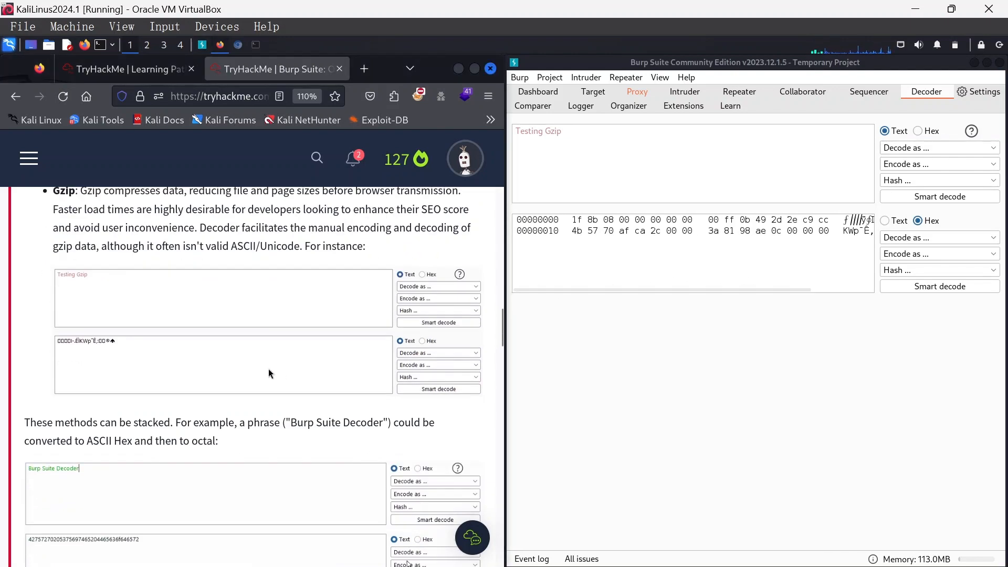
{"action": "scroll", "coordinate": [261, 370], "scroll_direction": "down", "scroll_amount": 2}
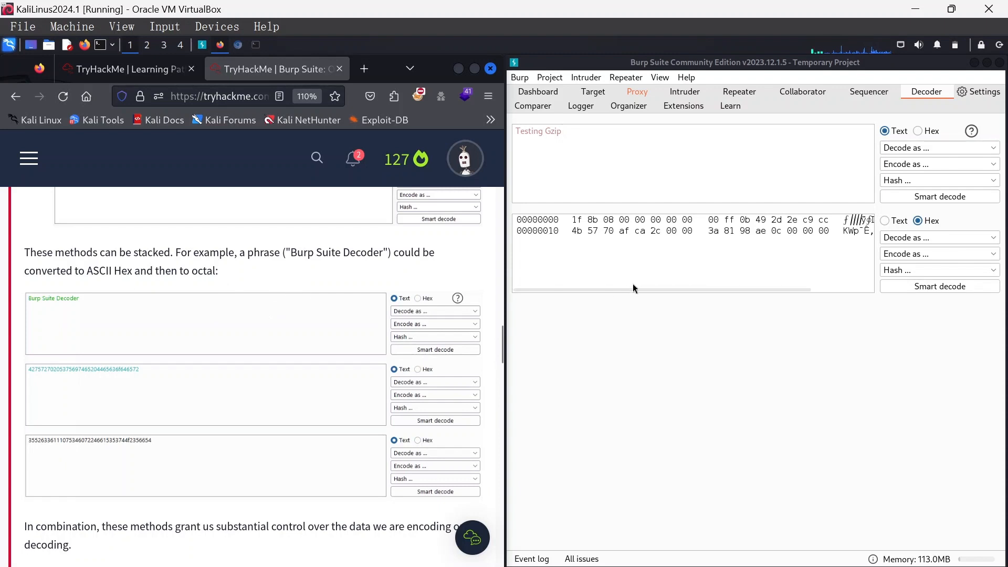
{"action": "left_click", "coordinate": [662, 283]}
{"action": "left_click", "coordinate": [288, 314]}
{"action": "scroll", "coordinate": [288, 314], "scroll_direction": "down", "scroll_amount": 1}
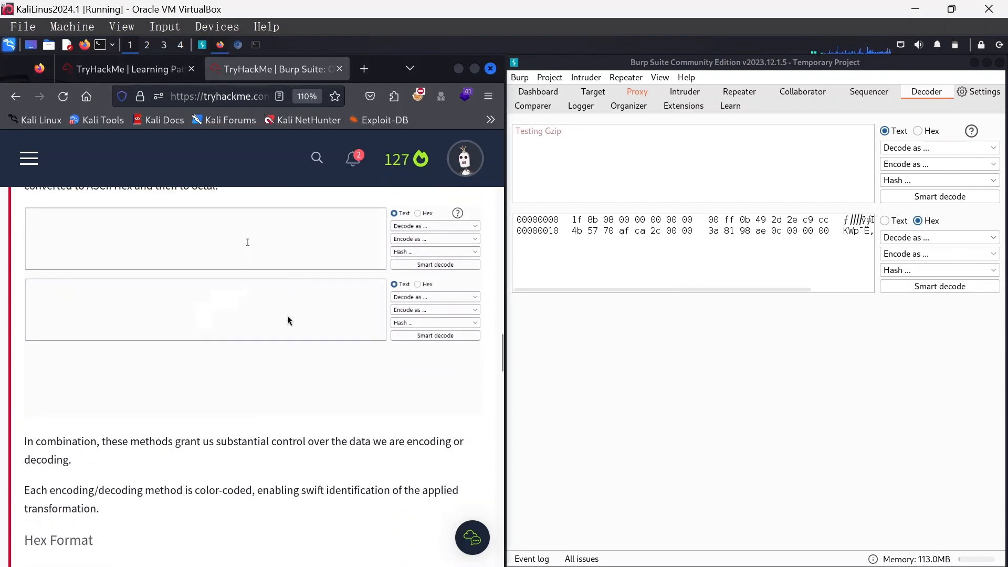
{"action": "scroll", "coordinate": [287, 316], "scroll_direction": "up", "scroll_amount": 2}
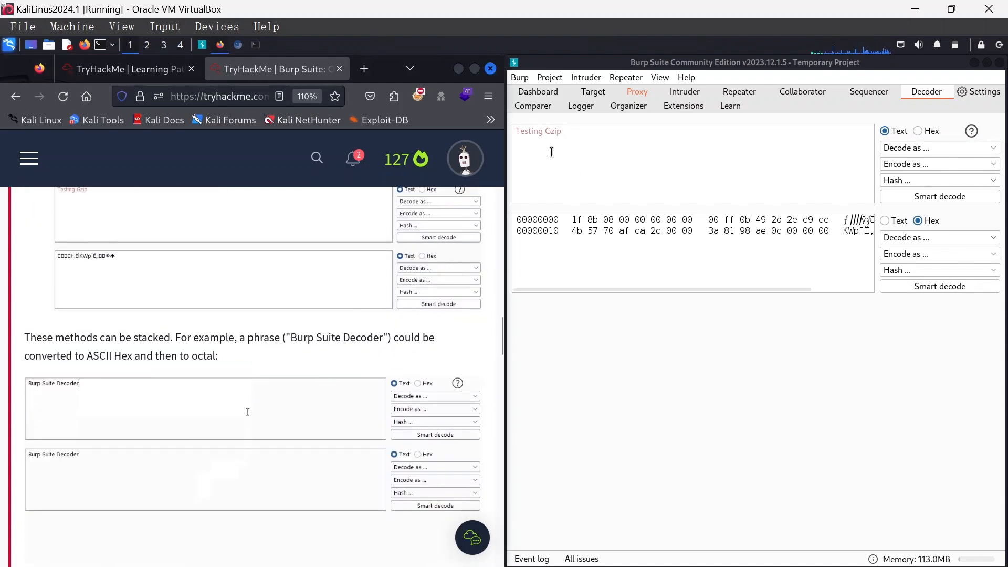
{"action": "left_click", "coordinate": [571, 131]}
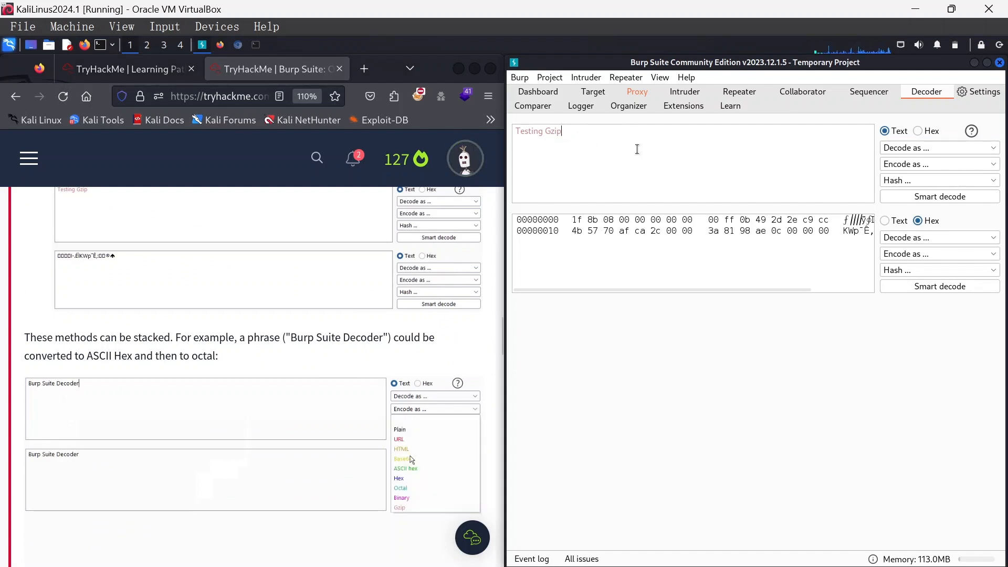
{"action": "key", "text": "BackSpace"}
{"action": "key", "text": "BackSpace"}
{"action": "key", "text": "BackSpace"}
{"action": "key", "text": "BackSpace"}
{"action": "key", "text": "BackSpace"}
{"action": "key", "text": "BackSpace"}
{"action": "key", "text": "BackSpace"}
{"action": "key", "text": "BackSpace"}
{"action": "key", "text": "BackSpace"}
{"action": "key", "text": "BackSpace"}
{"action": "key", "text": "BackSpace"}
{"action": "key", "text": "BackSpace"}
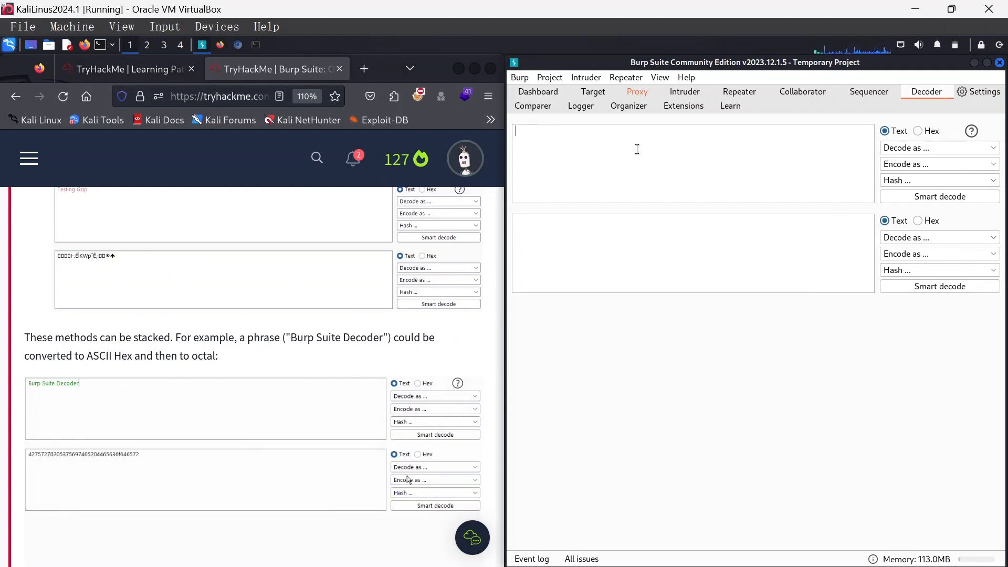
{"action": "type", "text": "Burp"}
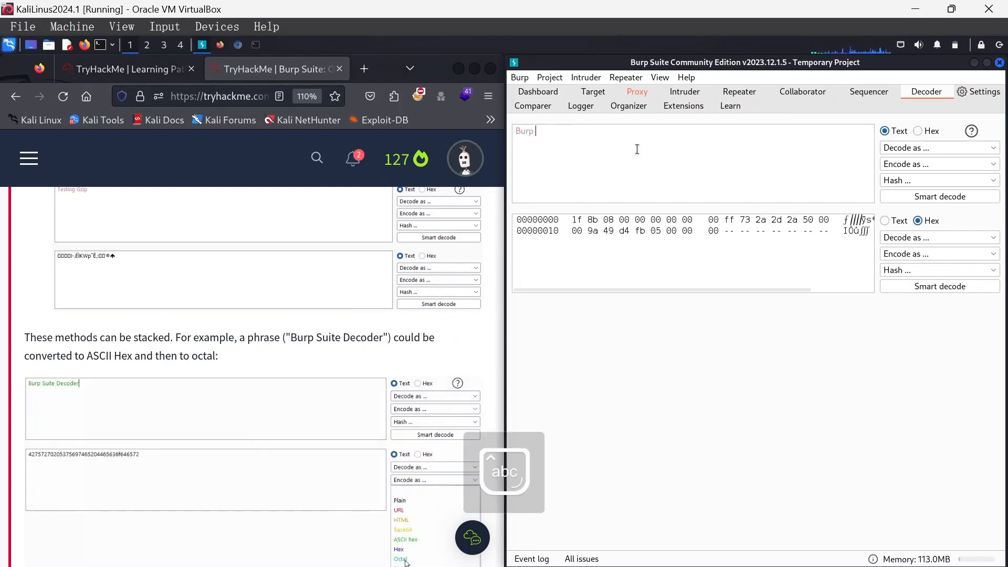
{"action": "key", "text": "Caps_Lock"}
{"action": "type", "text": "S"}
{"action": "key", "text": "Caps_Lock"}
{"action": "type", "text": "uite"}
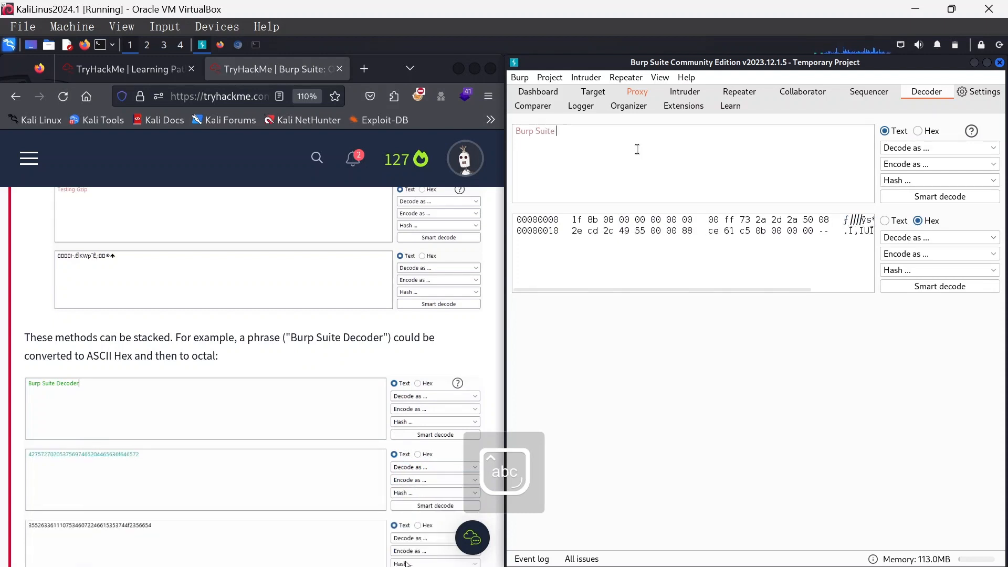
{"action": "key", "text": "Caps_Lock"}
{"action": "type", "text": "D"}
{"action": "key", "text": "Caps_Lock"}
{"action": "type", "text": "e"}
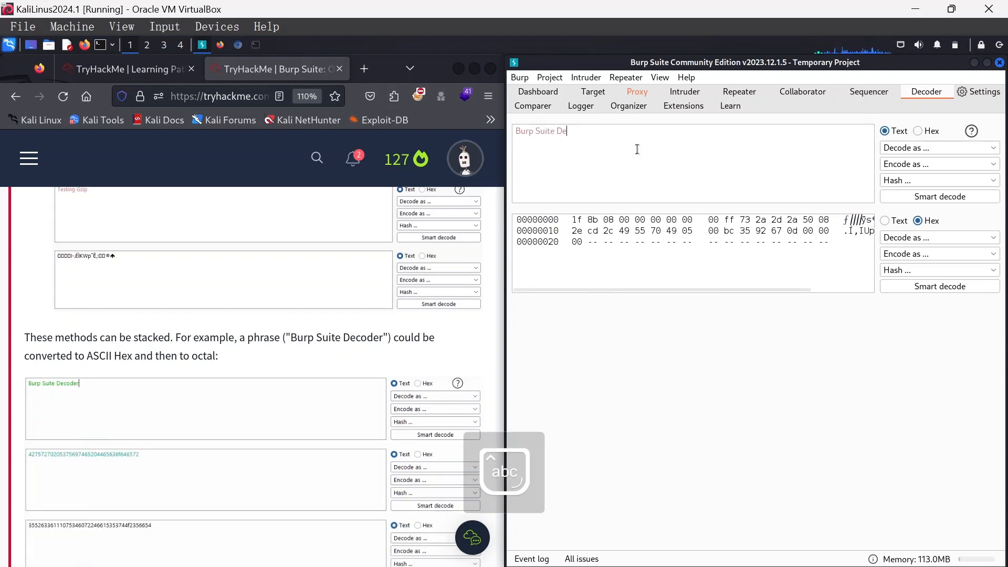
{"action": "type", "text": "coder"}
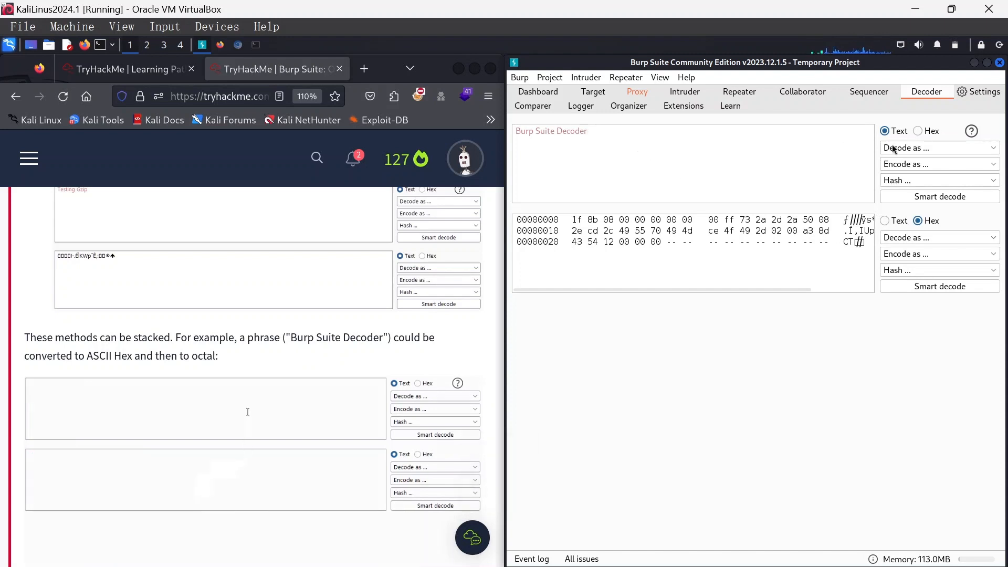
Encode the phrase Burp Suite Decoder as ASCII hex, and encode that output as octal
{"action": "left_click", "coordinate": [918, 164]}
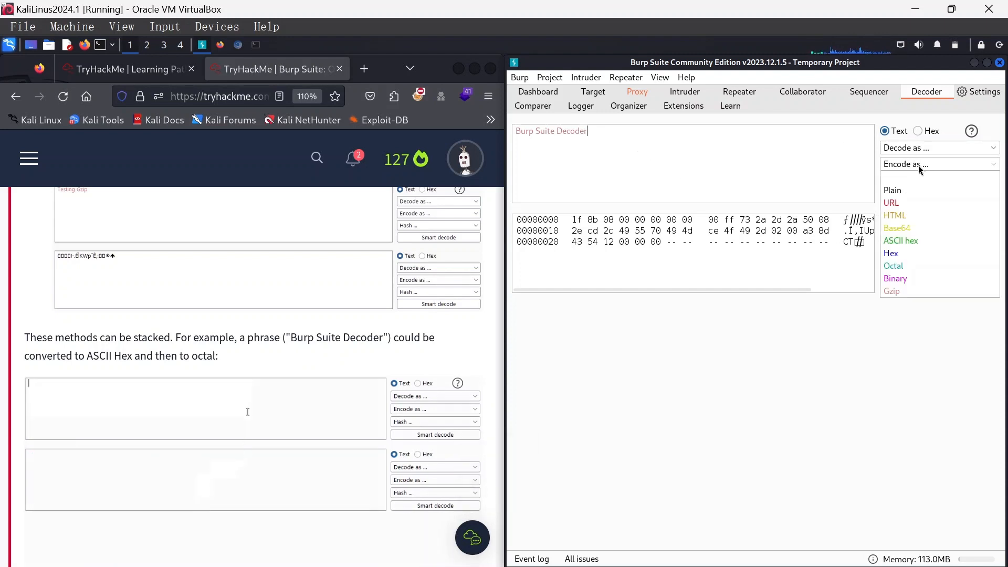
{"action": "left_click", "coordinate": [908, 242]}
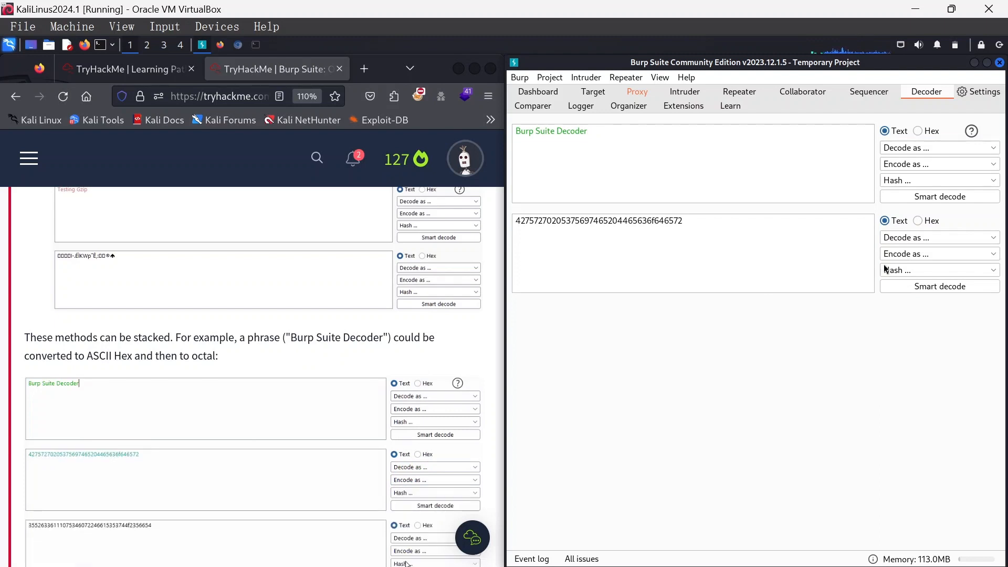
{"action": "left_click", "coordinate": [925, 255]}
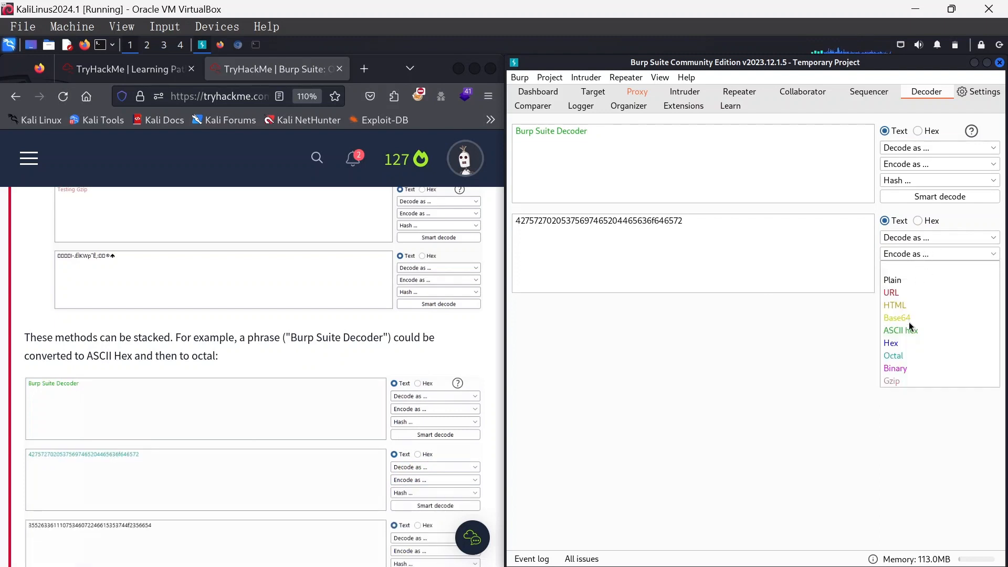
{"action": "left_click", "coordinate": [894, 355]}
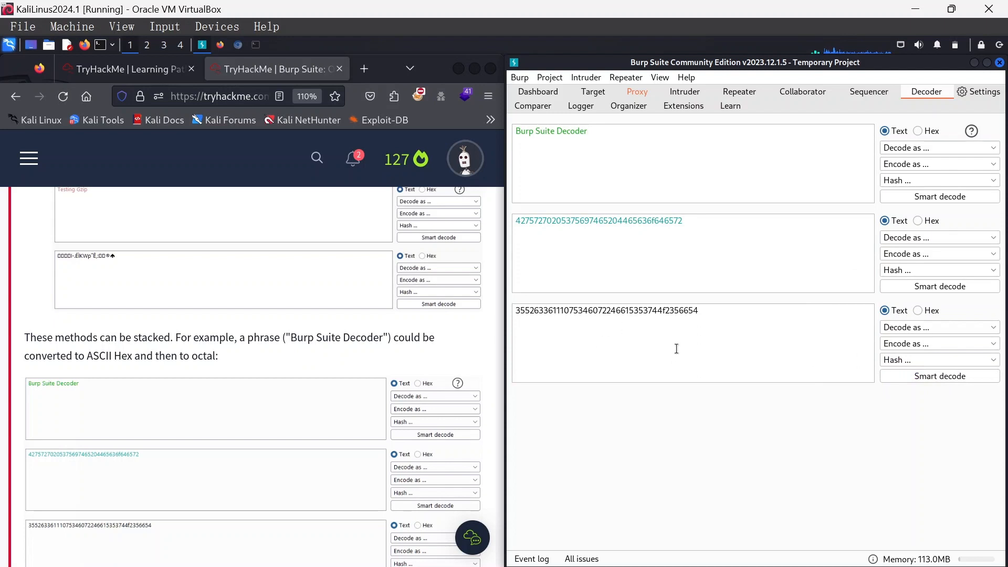
Look further down Task 3's stacked encoding example and encode Decoder's octal output as binary
{"action": "left_click", "coordinate": [236, 465]}
{"action": "scroll", "coordinate": [377, 347], "scroll_direction": "down", "scroll_amount": 3}
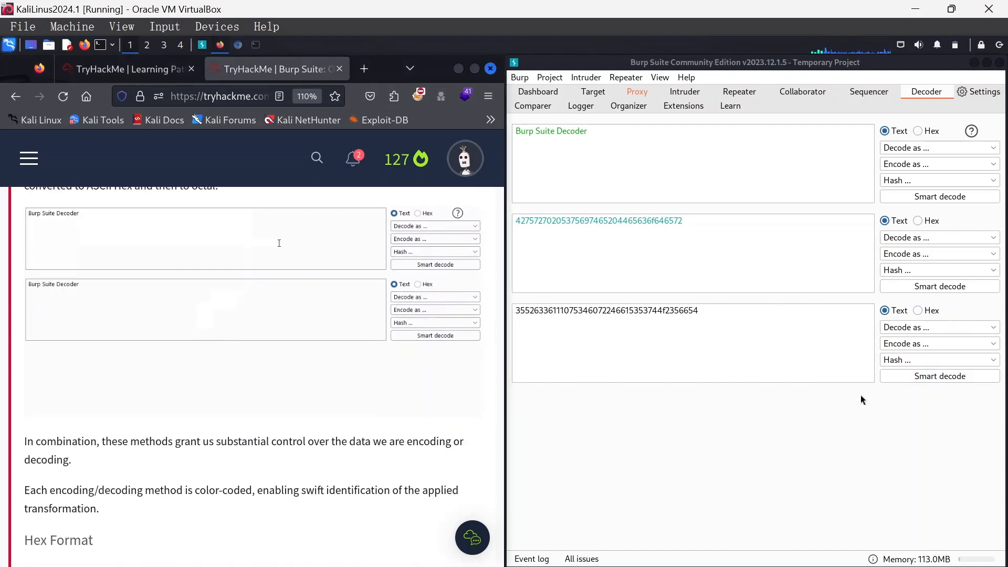
{"action": "left_click", "coordinate": [927, 345]}
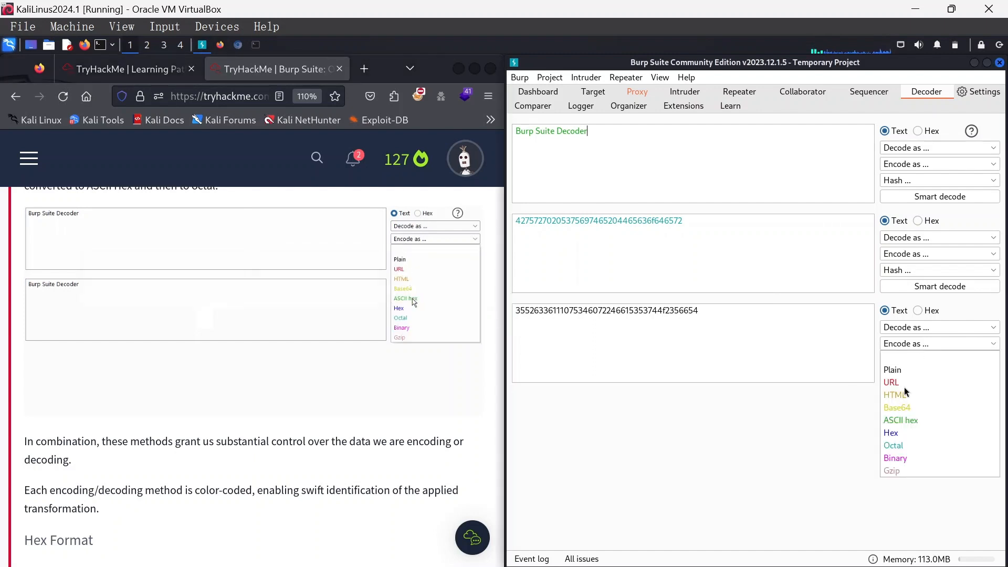
{"action": "left_click", "coordinate": [903, 458]}
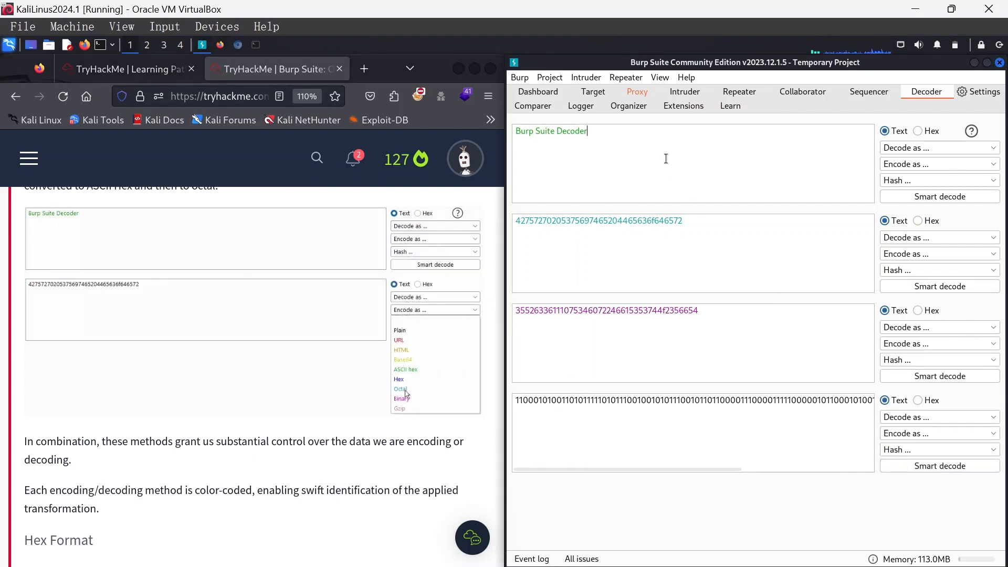
Review Task 3's stacked encoding example and read its color-coding note, Hex Format section and Smart Decode section
{"action": "left_click", "coordinate": [208, 306]}
{"action": "scroll", "coordinate": [207, 304], "scroll_direction": "up", "scroll_amount": 3}
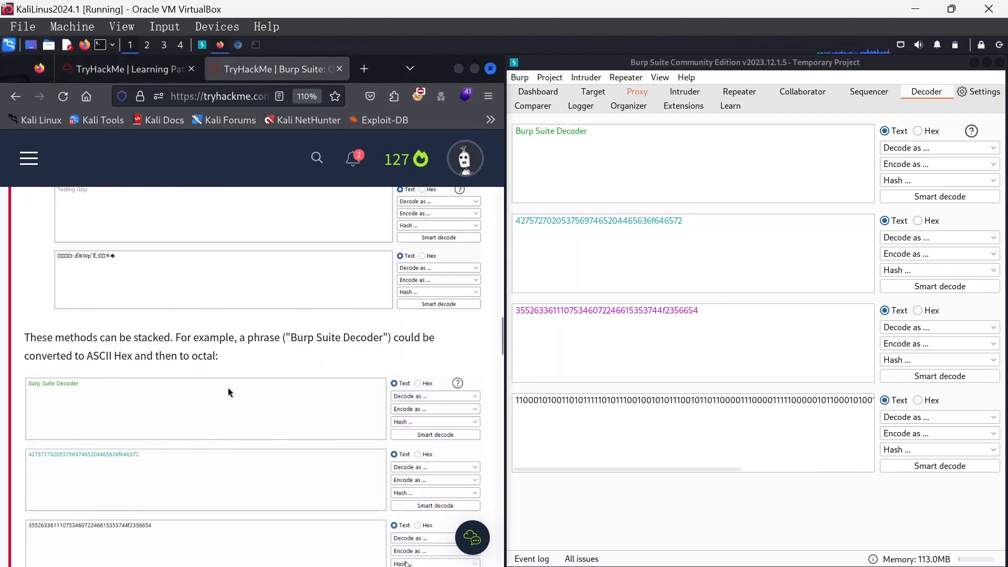
{"action": "scroll", "coordinate": [300, 307], "scroll_direction": "down", "scroll_amount": 7}
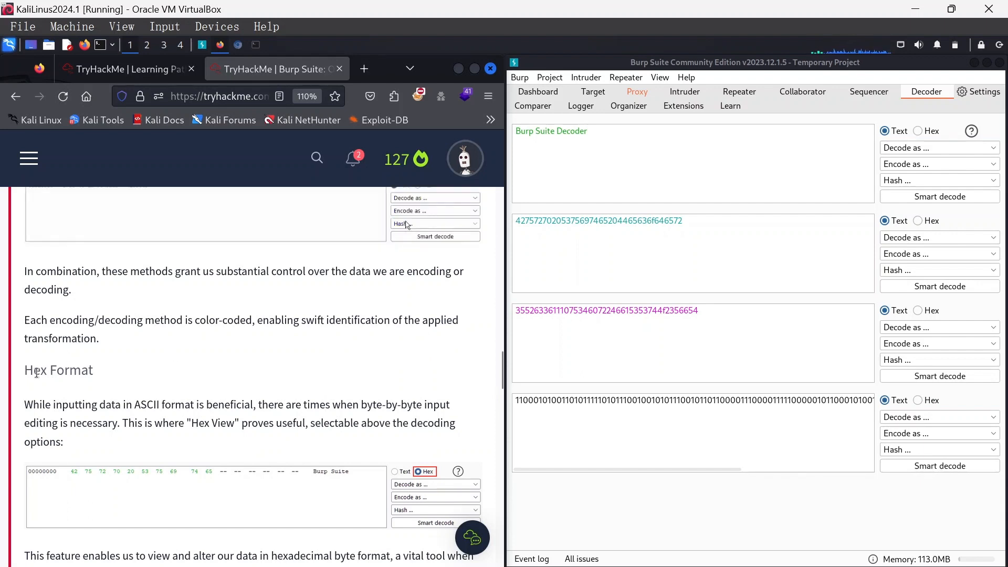
{"action": "scroll", "coordinate": [76, 366], "scroll_direction": "down", "scroll_amount": 2}
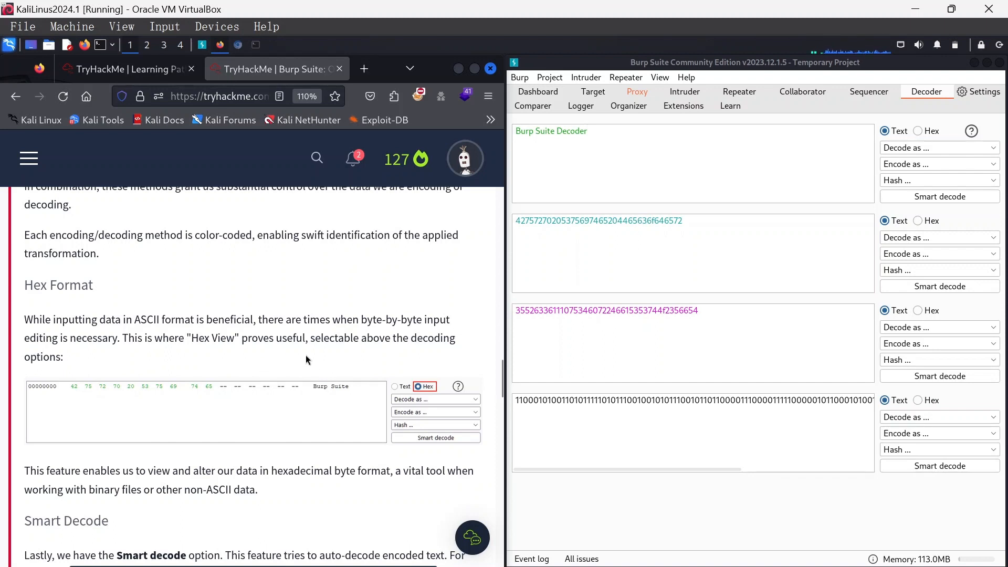
{"action": "scroll", "coordinate": [140, 360], "scroll_direction": "down", "scroll_amount": 3}
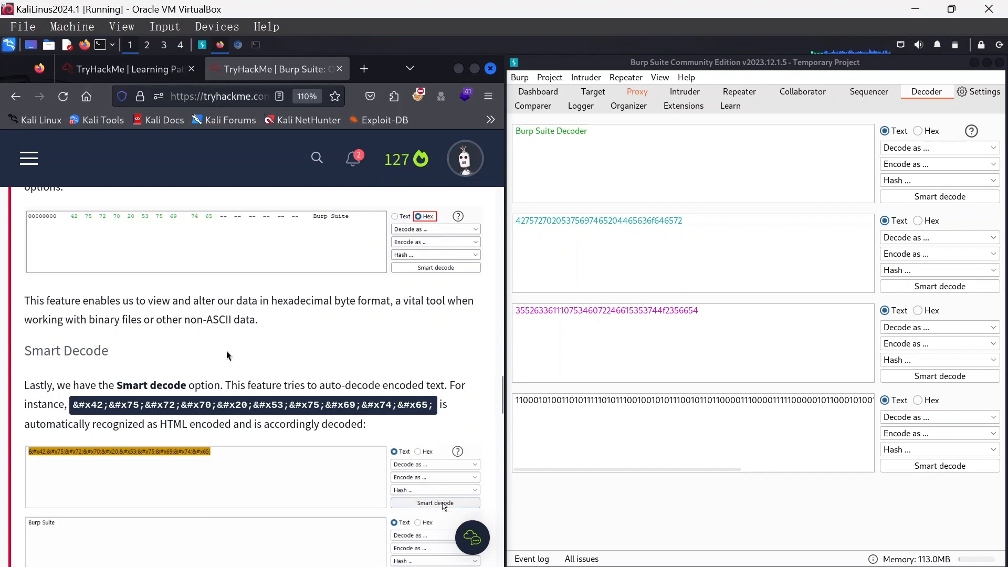
{"action": "scroll", "coordinate": [117, 369], "scroll_direction": "down", "scroll_amount": 3}
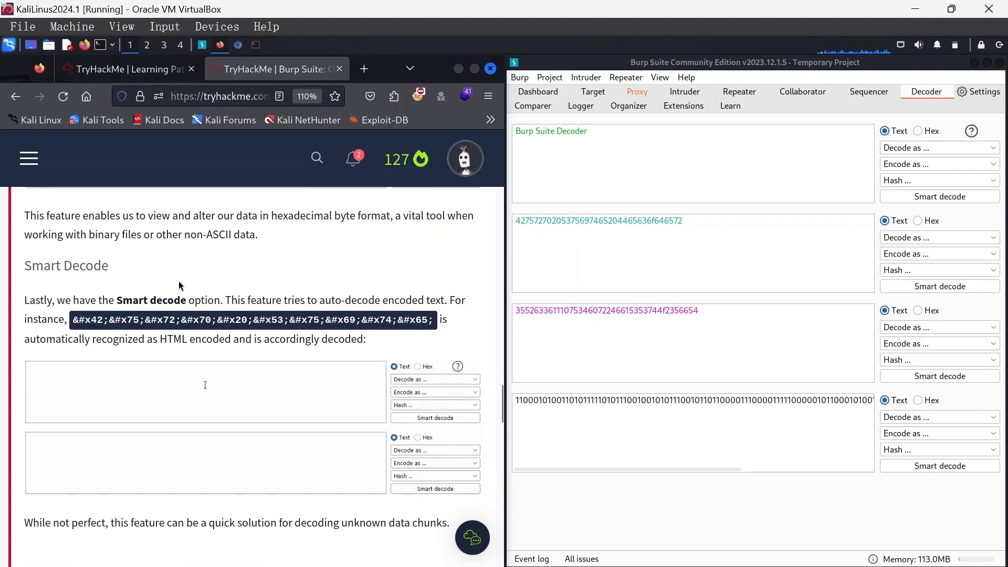
Copy Task 3's HTML-encoded Smart Decode example into Decoder in place of the current input and run Smart decode on it
{"action": "scroll", "coordinate": [128, 304], "scroll_direction": "down", "scroll_amount": 3}
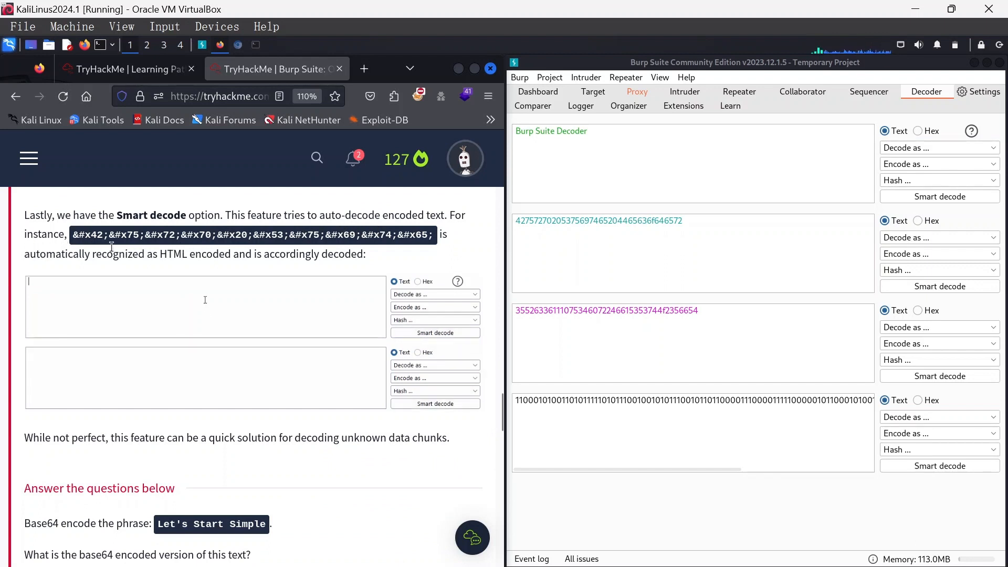
{"action": "left_click_drag", "start_coordinate": [74, 237], "coordinate": [411, 233]}
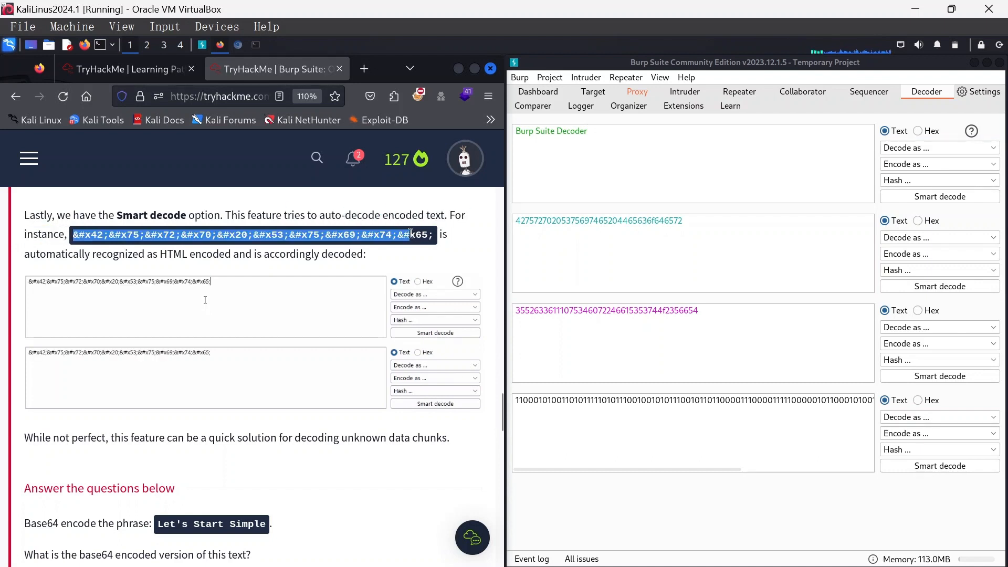
{"action": "left_click", "coordinate": [617, 139]}
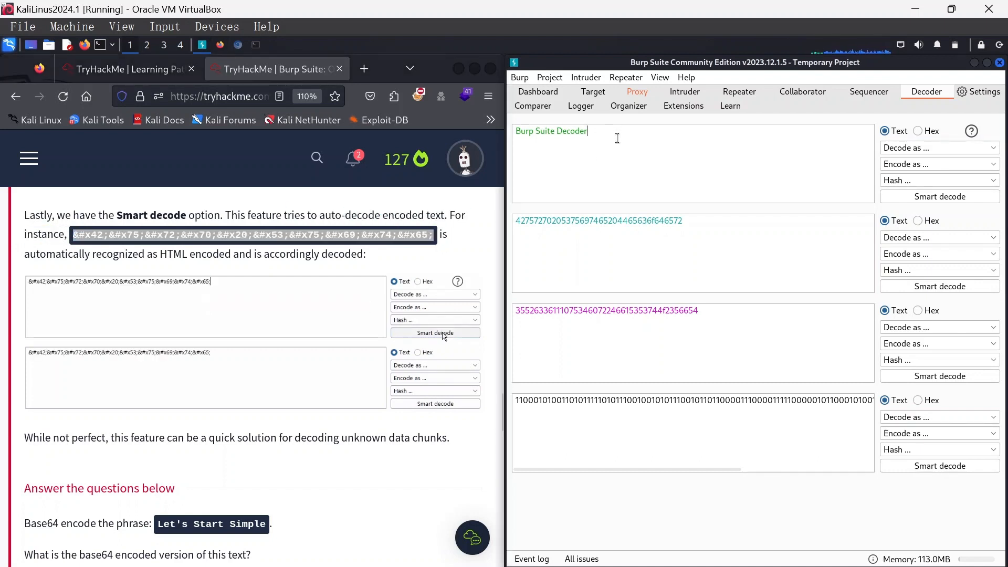
{"action": "key", "text": "ctrl+a"}
{"action": "type", "text": "&#x42;&#x75;&#x72;&#x70;&#x20;&#x53;&#x75;&#x69;&#x74;&#x65;"}
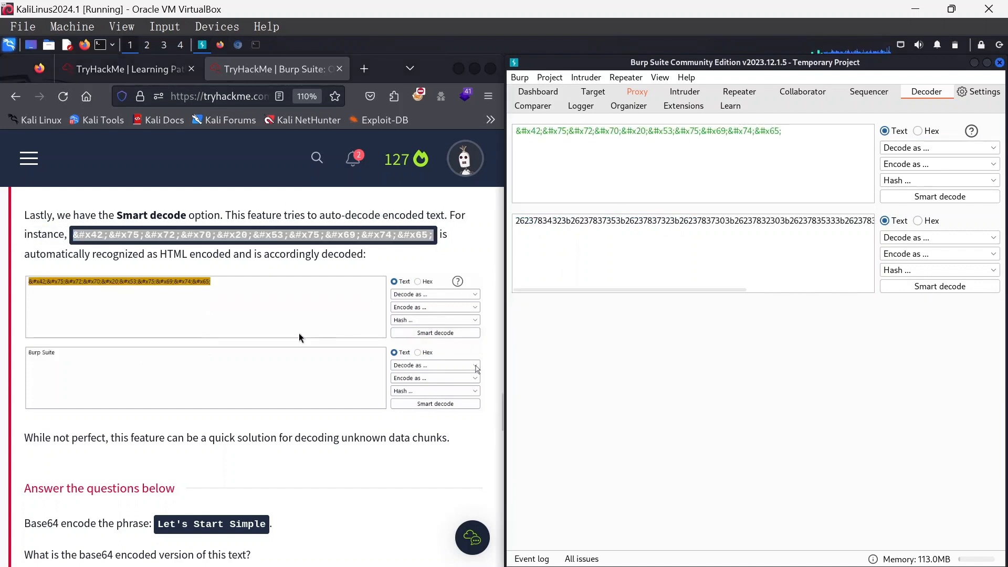
{"action": "left_click", "coordinate": [927, 200]}
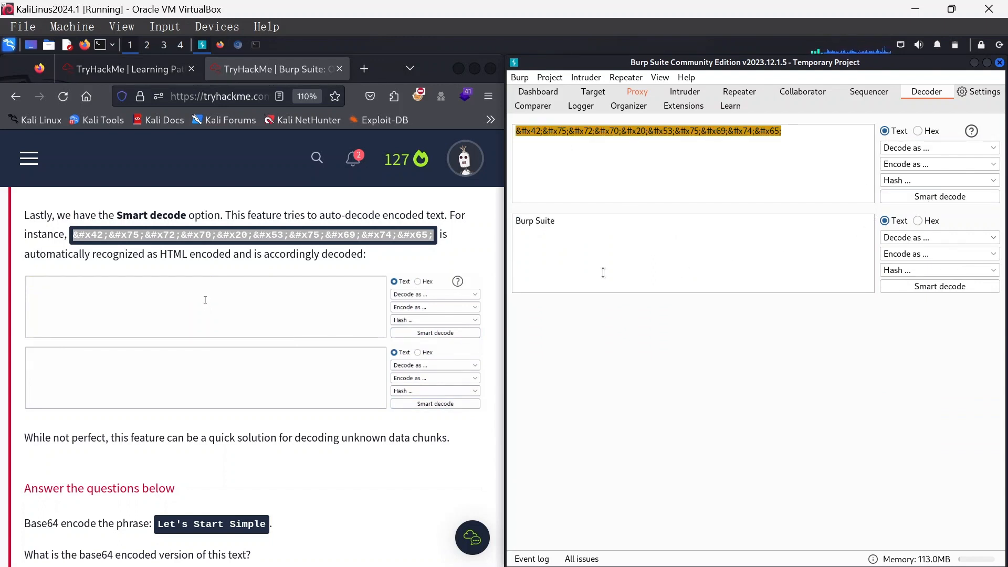
Go to Task 3's questions and copy the phrase Let's Start Simple from the Base64 encoding question
{"action": "left_click", "coordinate": [178, 298]}
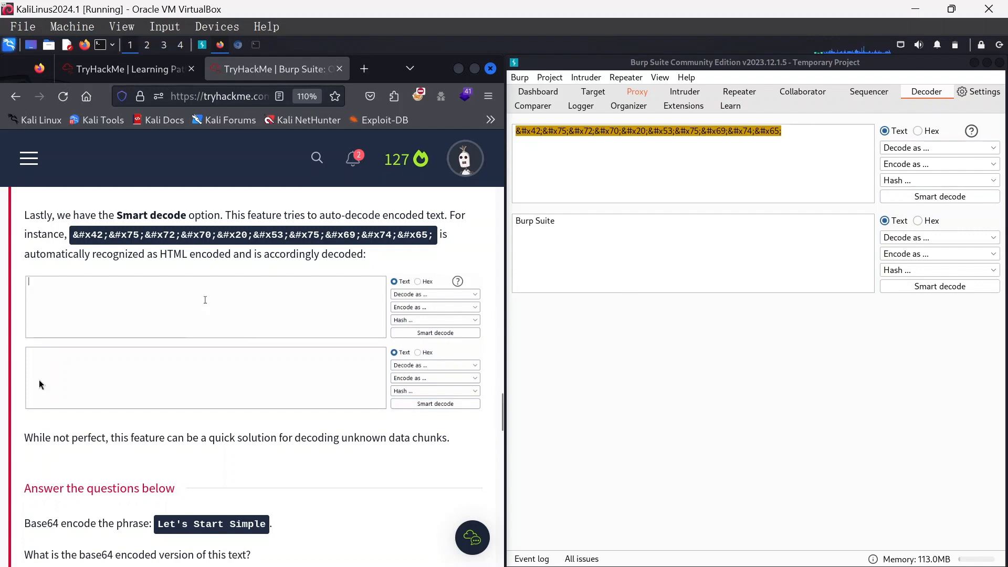
{"action": "scroll", "coordinate": [41, 380], "scroll_direction": "down", "scroll_amount": 2}
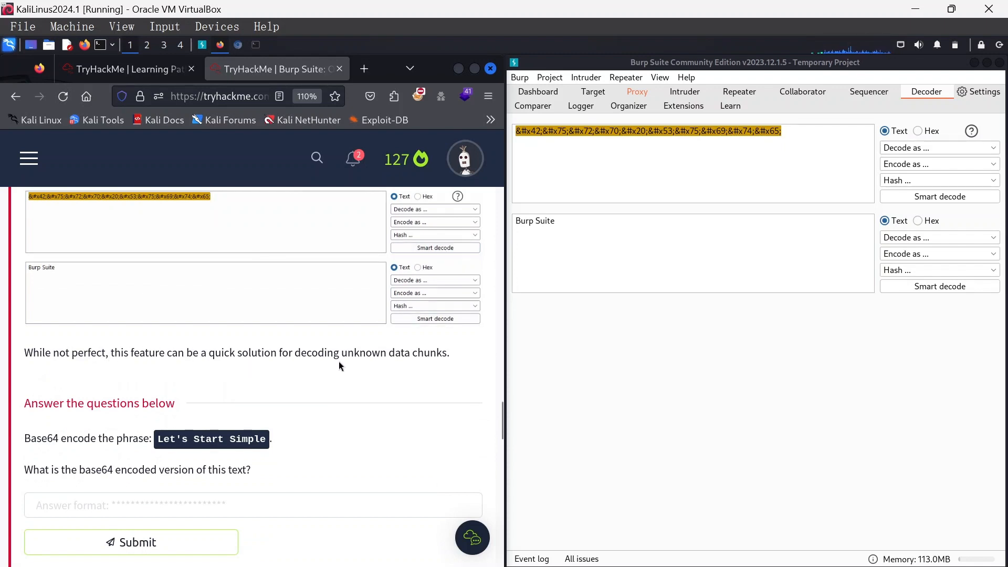
{"action": "scroll", "coordinate": [317, 359], "scroll_direction": "down", "scroll_amount": 3}
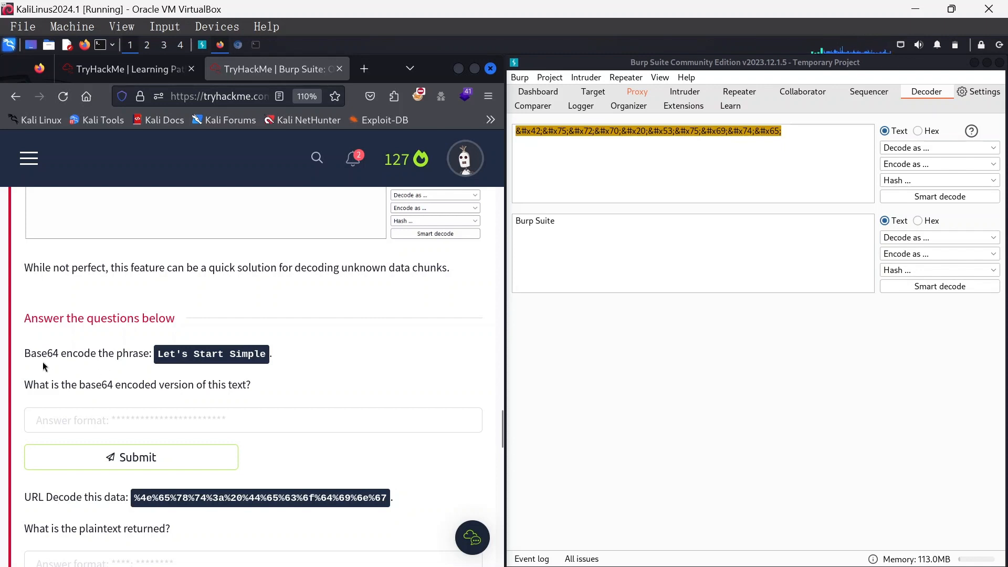
{"action": "scroll", "coordinate": [54, 345], "scroll_direction": "down", "scroll_amount": 3}
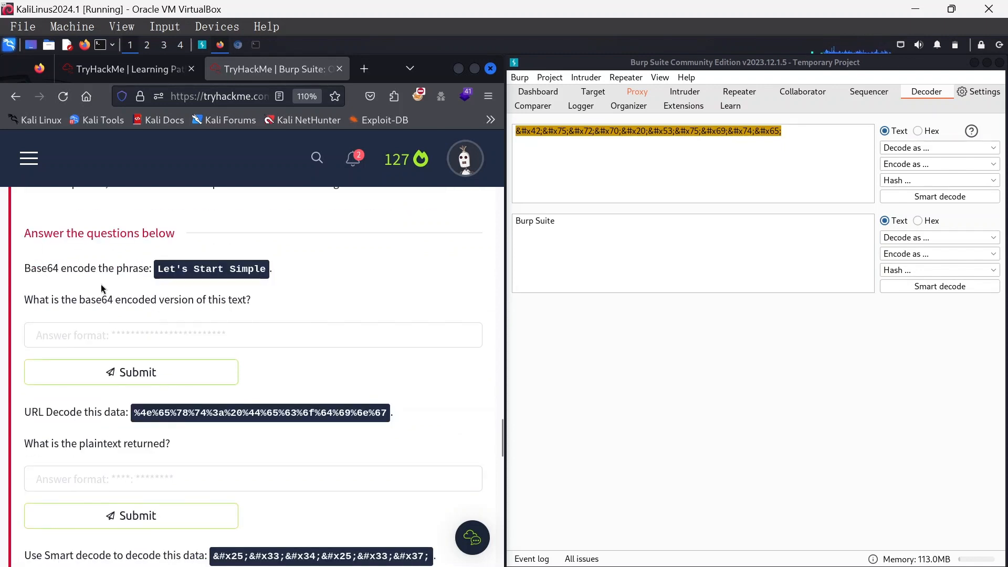
{"action": "left_click_drag", "start_coordinate": [162, 269], "coordinate": [261, 272]}
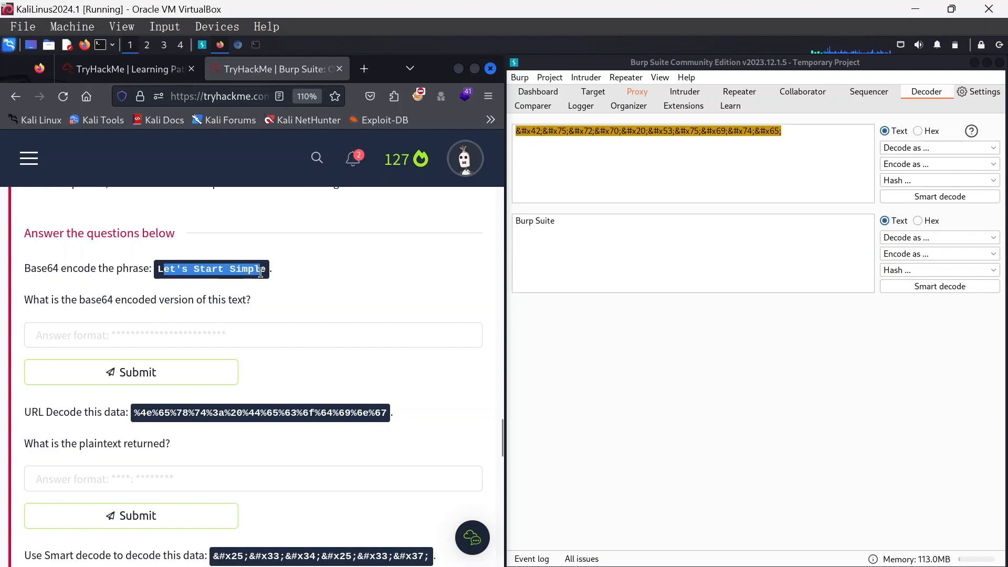
{"action": "left_click_drag", "start_coordinate": [157, 269], "coordinate": [272, 277]}
{"action": "left_click", "coordinate": [241, 278]}
{"action": "triple_click", "coordinate": [181, 269]}
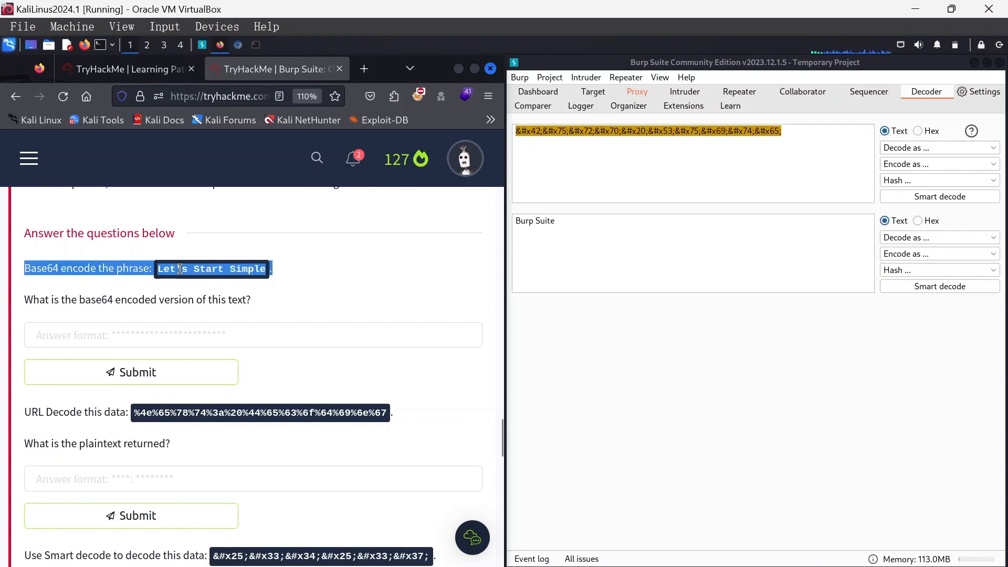
{"action": "left_click_drag", "start_coordinate": [157, 268], "coordinate": [263, 269]}
{"action": "key", "text": "ctrl+c"}
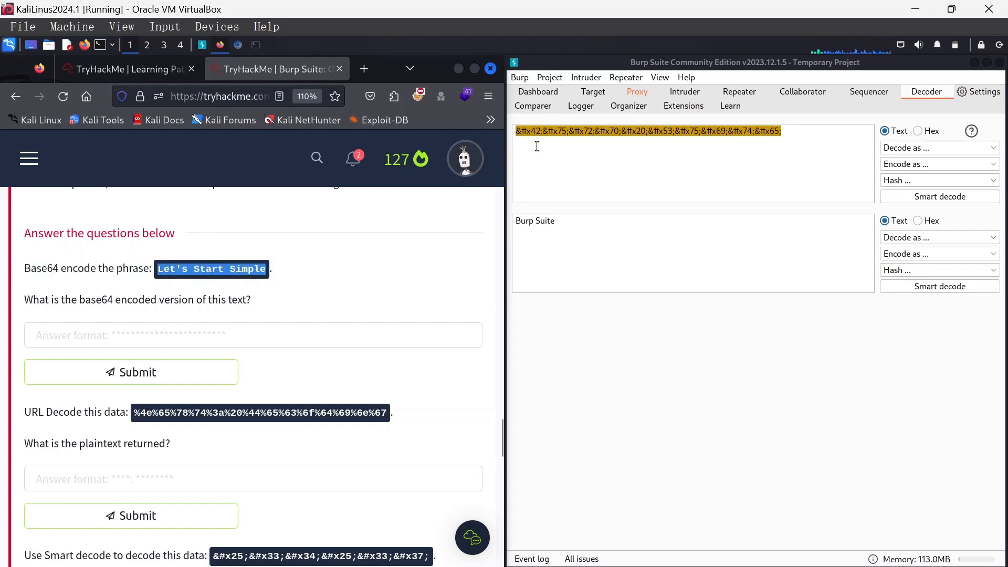
Replace Decoder's input with the copied phrase Let's Start Simple and encode it as Base64
{"action": "left_click", "coordinate": [574, 142]}
{"action": "key", "text": "ctrl+v"}
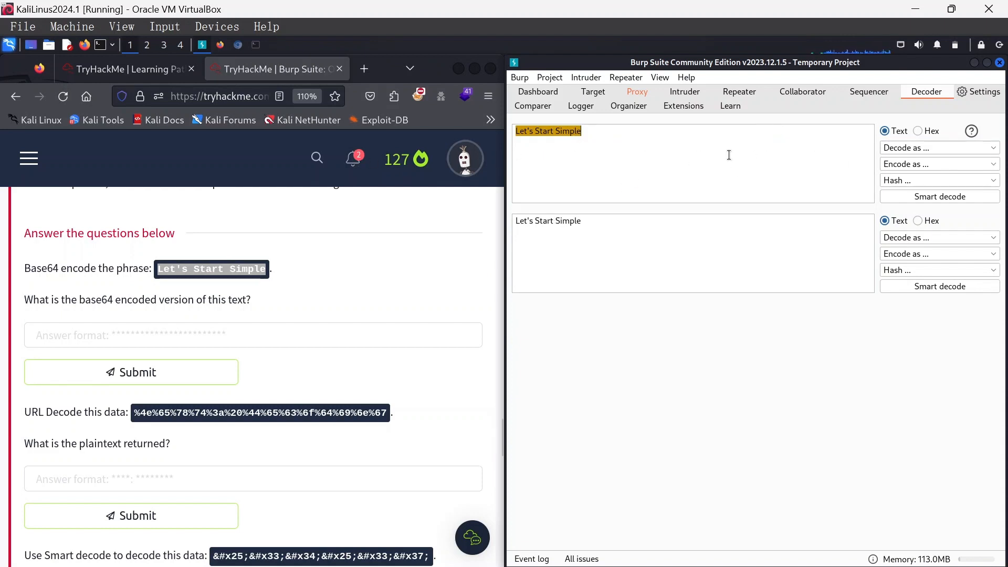
{"action": "left_click", "coordinate": [917, 165]}
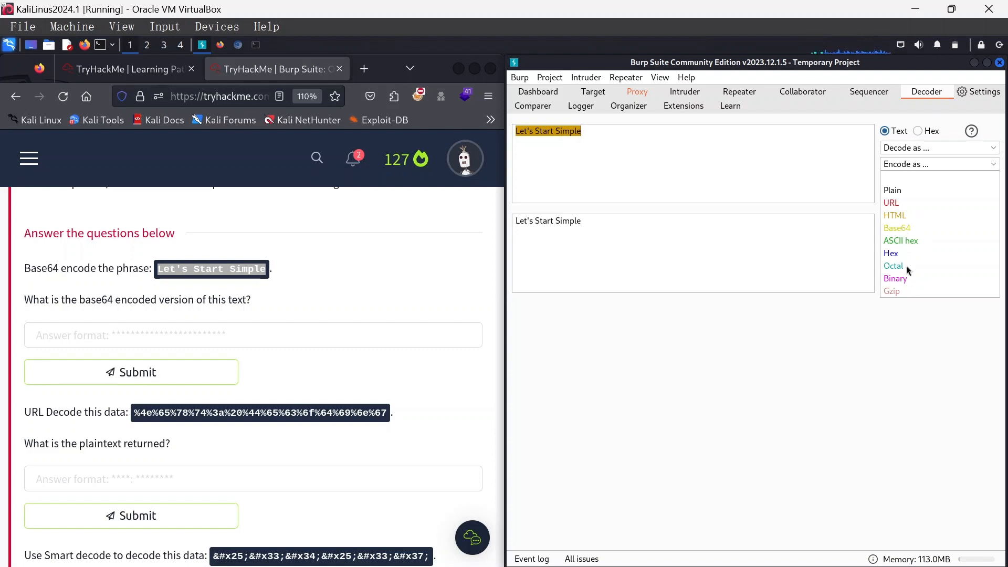
{"action": "left_click", "coordinate": [910, 232]}
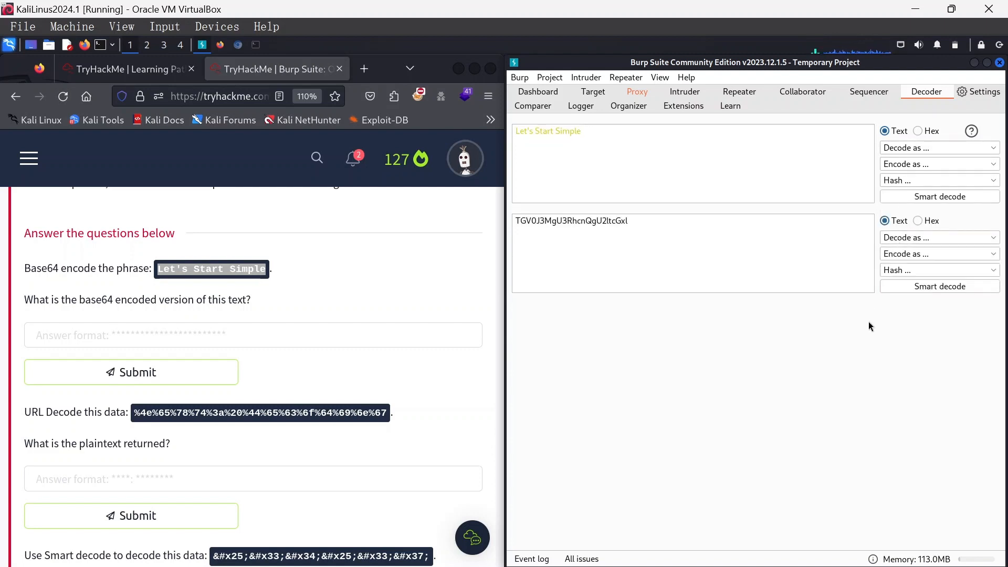
Copy Decoder's Base64 output, TGV0J3MgU3RhcnQgU2ltcGxl, and submit it as the answer to Task 3's first question
{"action": "double_click", "coordinate": [554, 224]}
{"action": "key", "text": "ctrl+c"}
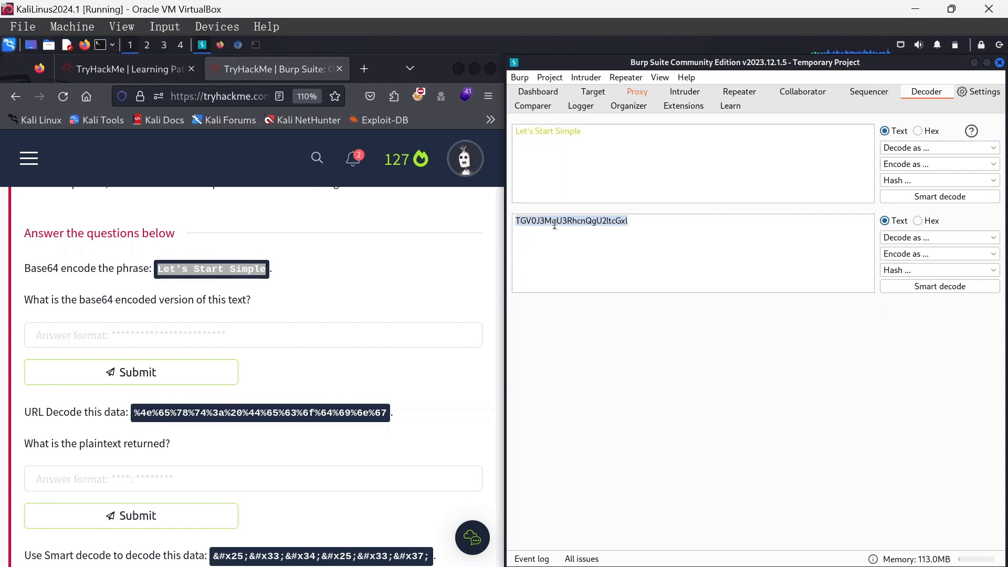
{"action": "left_click", "coordinate": [162, 335]}
{"action": "key", "text": "ctrl+v"}
{"action": "left_click", "coordinate": [165, 364]}
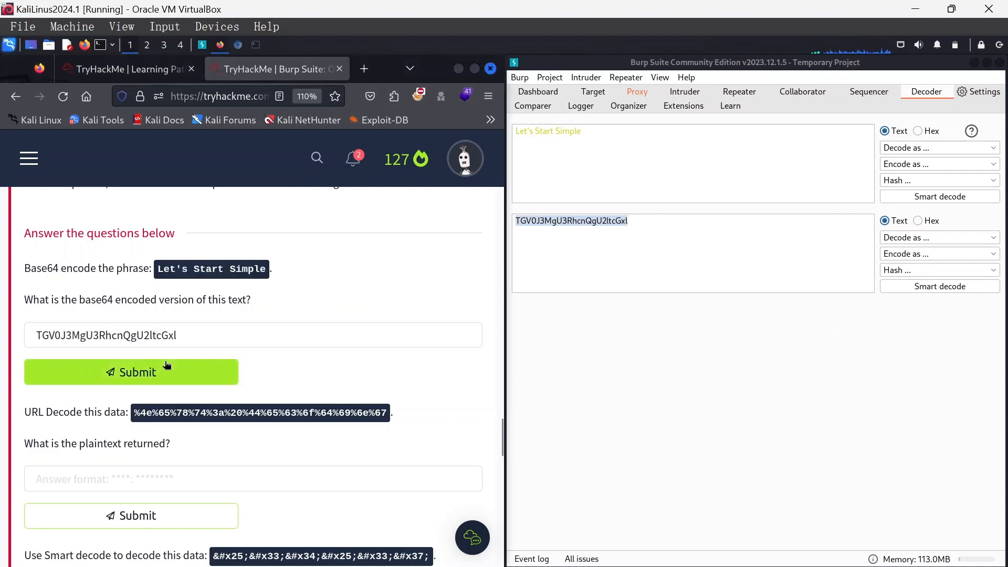
Replace Decoder's input with the data from Task 3's URL Decode question, %4e%65%78%74%3a%20%44%65%63%6f%64%69%6e%67, and decode it as URL
{"action": "scroll", "coordinate": [259, 370], "scroll_direction": "down", "scroll_amount": 2}
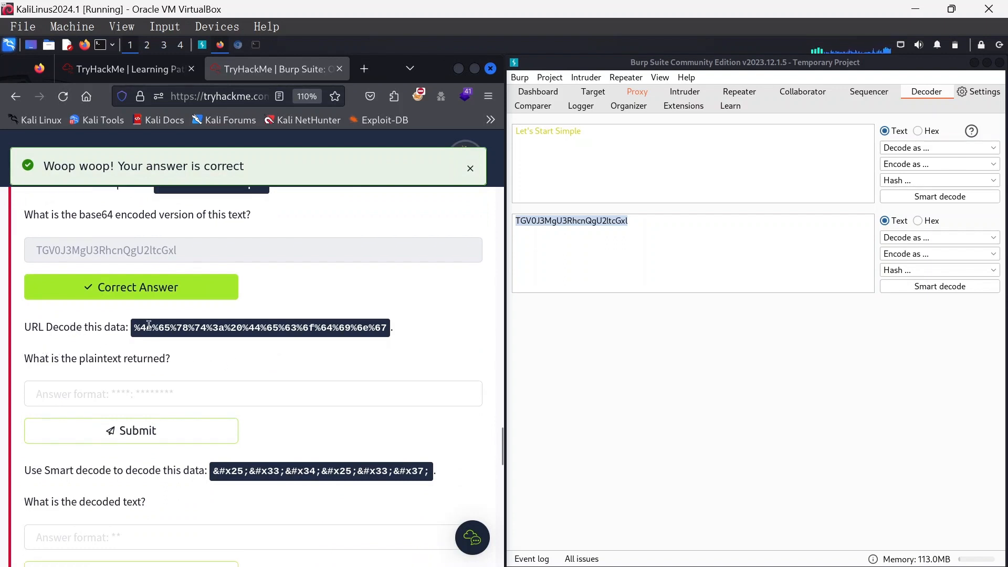
{"action": "left_click_drag", "start_coordinate": [134, 326], "coordinate": [392, 327]}
{"action": "key", "text": "ctrl+c"}
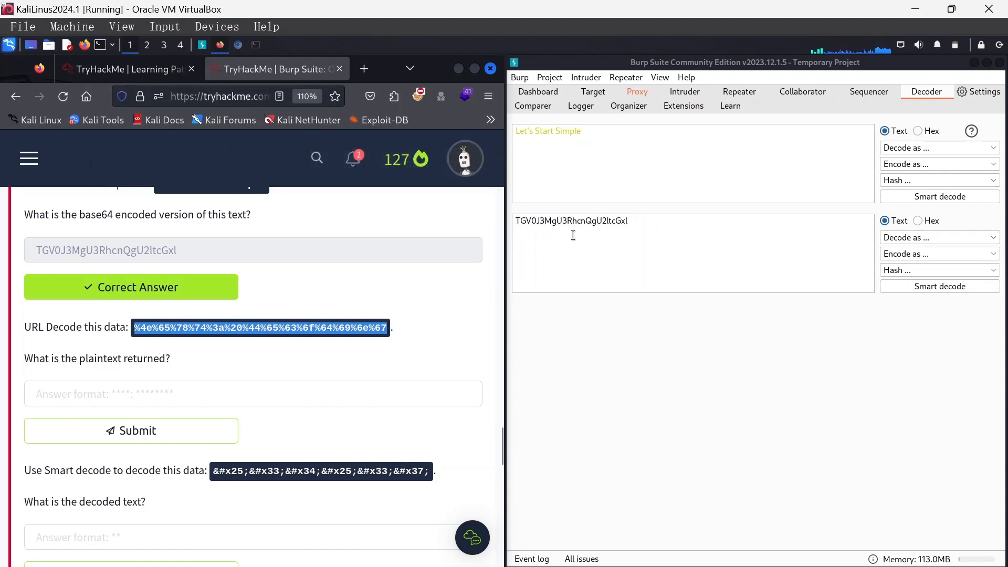
{"action": "left_click", "coordinate": [590, 147]}
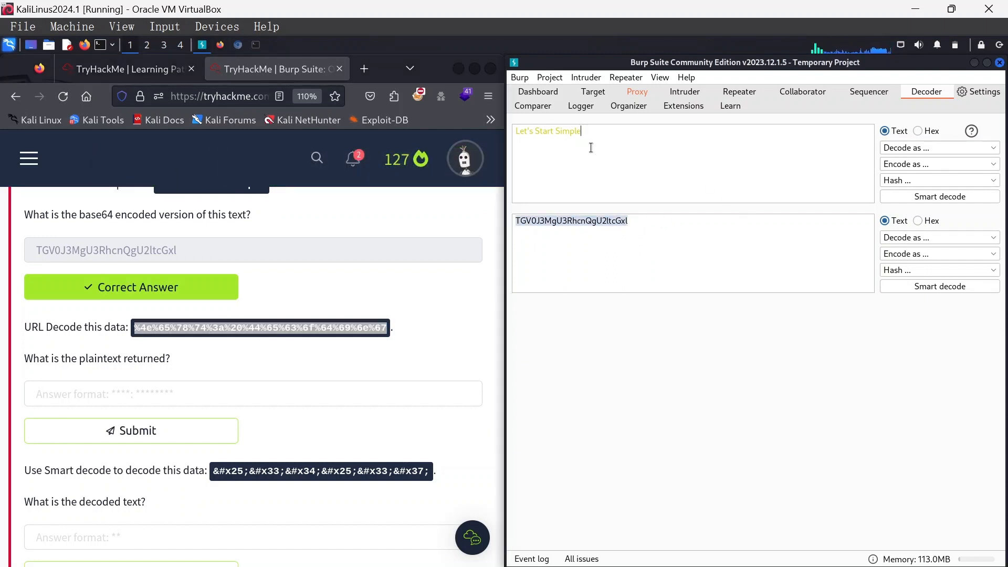
{"action": "key", "text": "ctrl+a"}
{"action": "key", "text": "ctrl+v"}
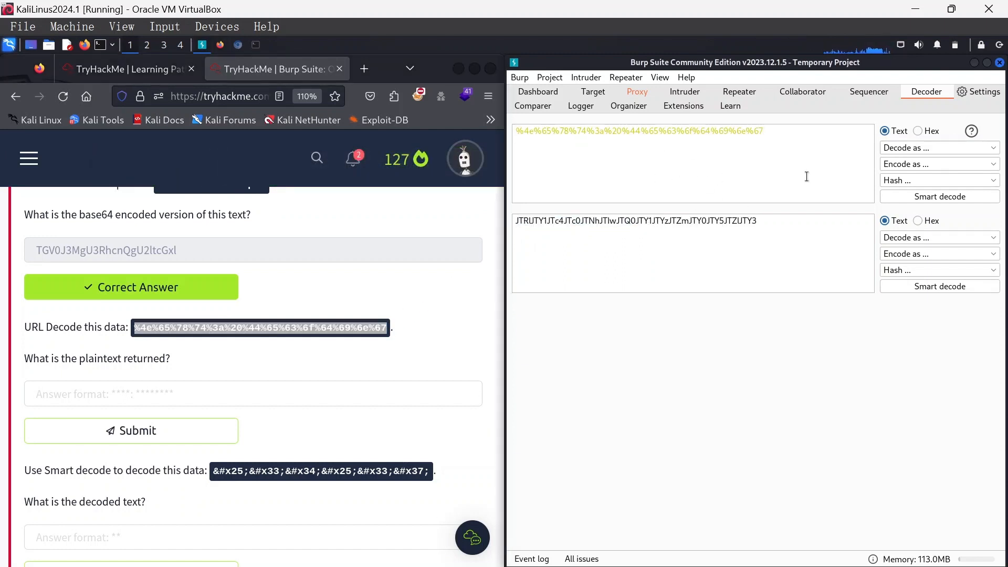
{"action": "left_click", "coordinate": [928, 150]}
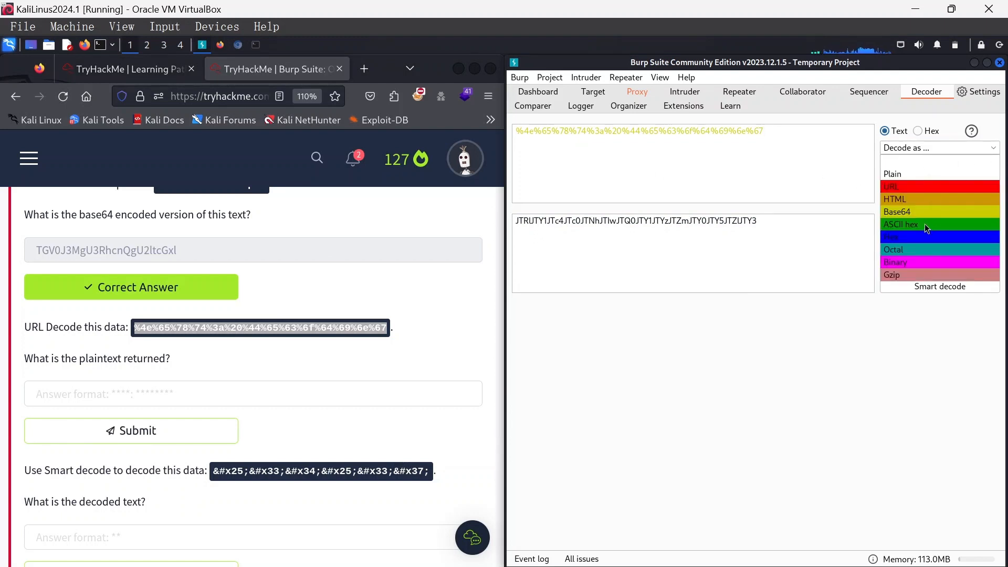
{"action": "left_click", "coordinate": [900, 186]}
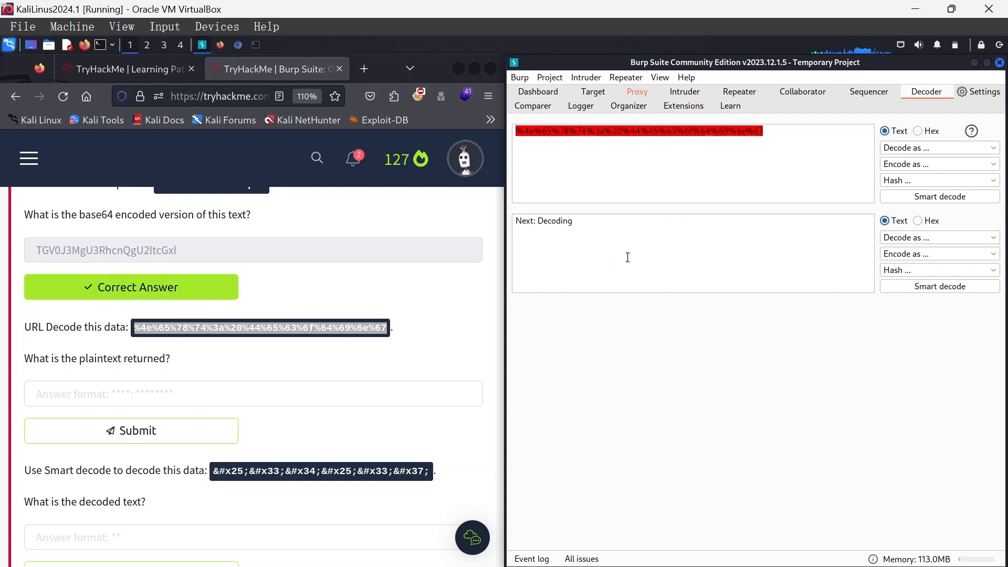
Copy the full decoded plaintext, Next: Decoding, and submit it as the answer to the URL Decode question
{"action": "triple_click", "coordinate": [573, 220]}
{"action": "key", "text": "ctrl+c"}
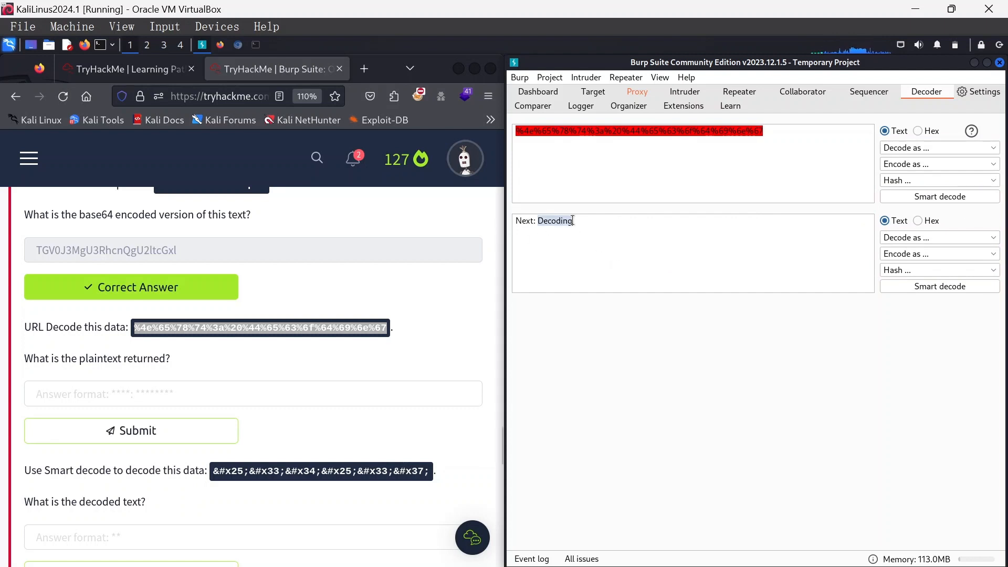
{"action": "left_click", "coordinate": [147, 394]}
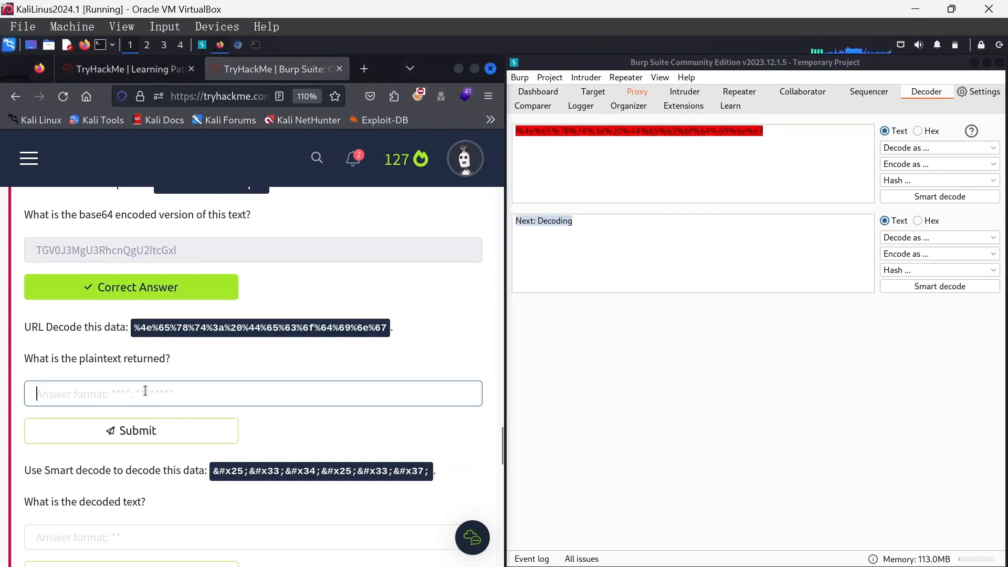
{"action": "key", "text": "ctrl+v"}
{"action": "key", "text": "Return"}
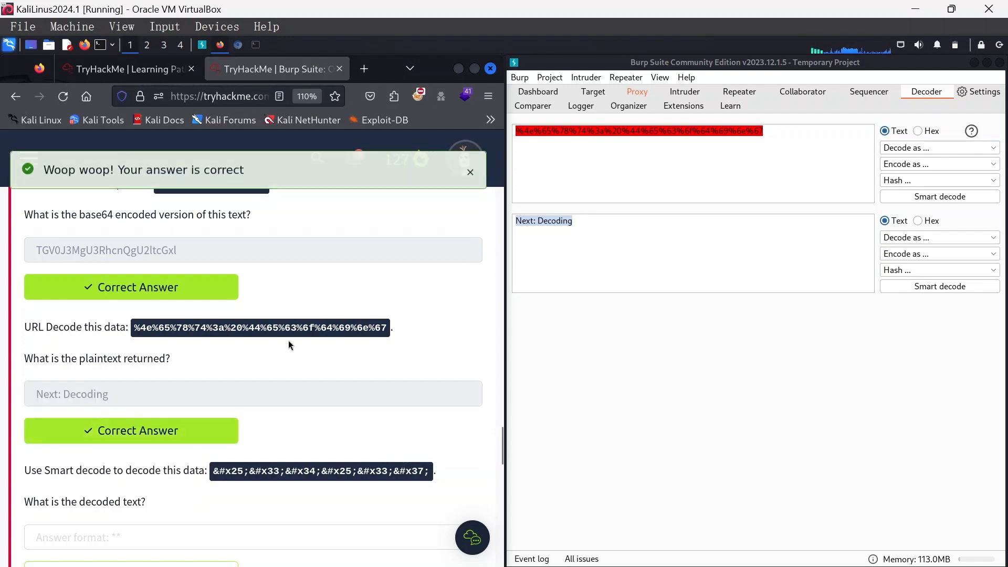
Replace Decoder's input with the Smart decode question's data, &#x25;&#x33;&#x34;&#x25;&#x33;&#x37;, and run Smart decode on it
{"action": "scroll", "coordinate": [288, 340], "scroll_direction": "down", "scroll_amount": 3}
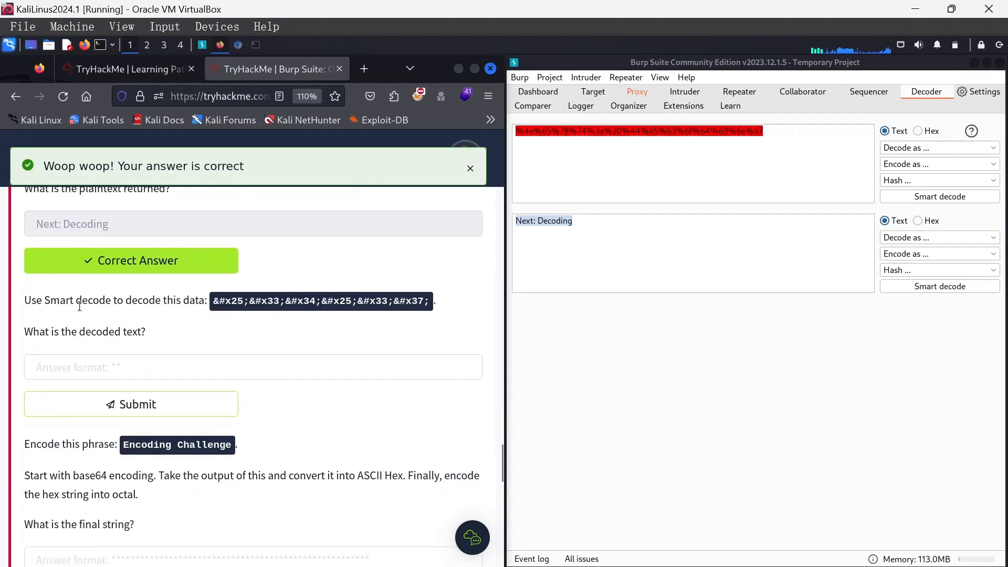
{"action": "double_click", "coordinate": [229, 302]}
{"action": "left_click", "coordinate": [218, 300]}
{"action": "left_click_drag", "start_coordinate": [217, 300], "coordinate": [428, 305]}
{"action": "key", "text": "ctrl+c"}
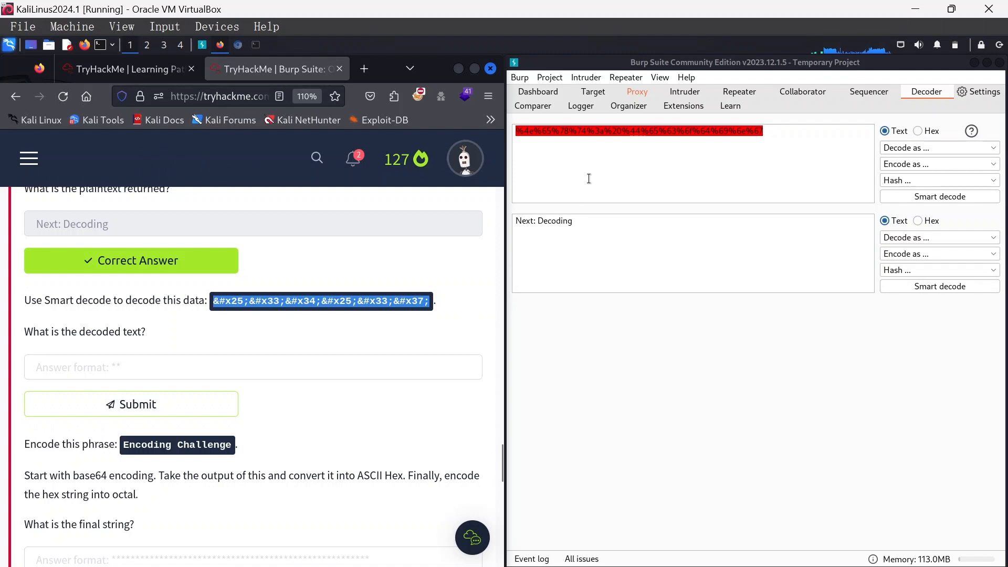
{"action": "left_click", "coordinate": [593, 162]}
{"action": "triple_click", "coordinate": [612, 144]}
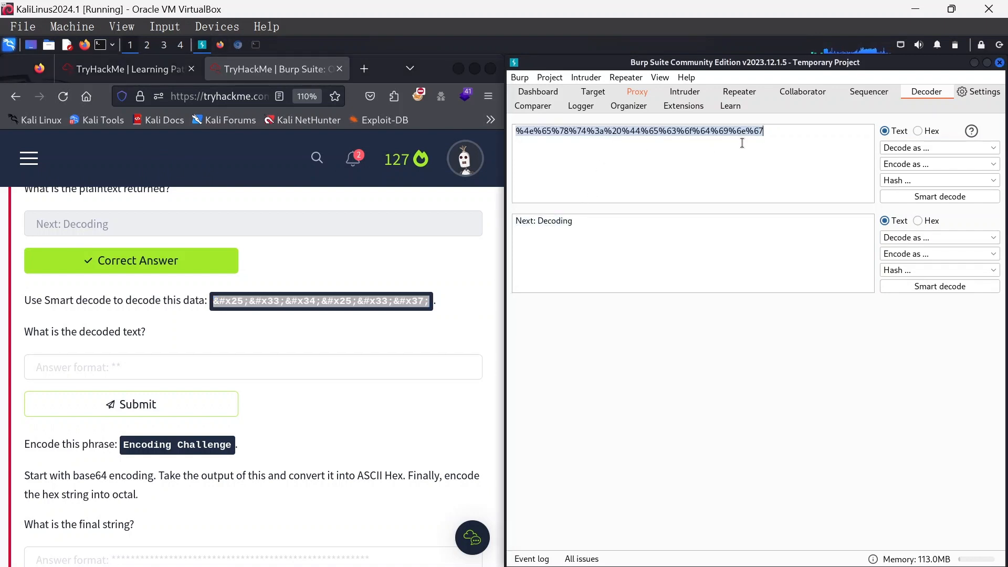
{"action": "key", "text": "ctrl+v"}
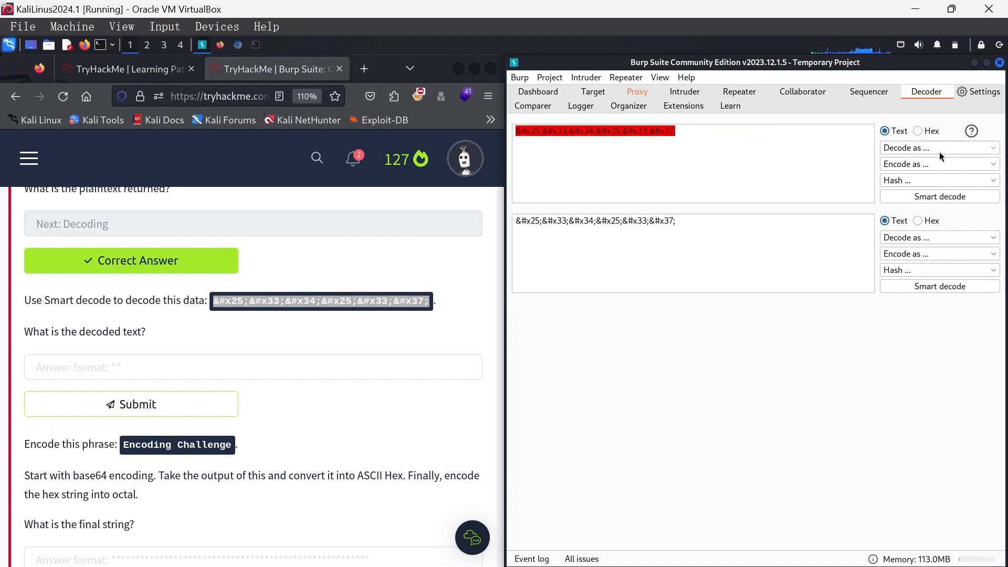
{"action": "left_click", "coordinate": [913, 197]}
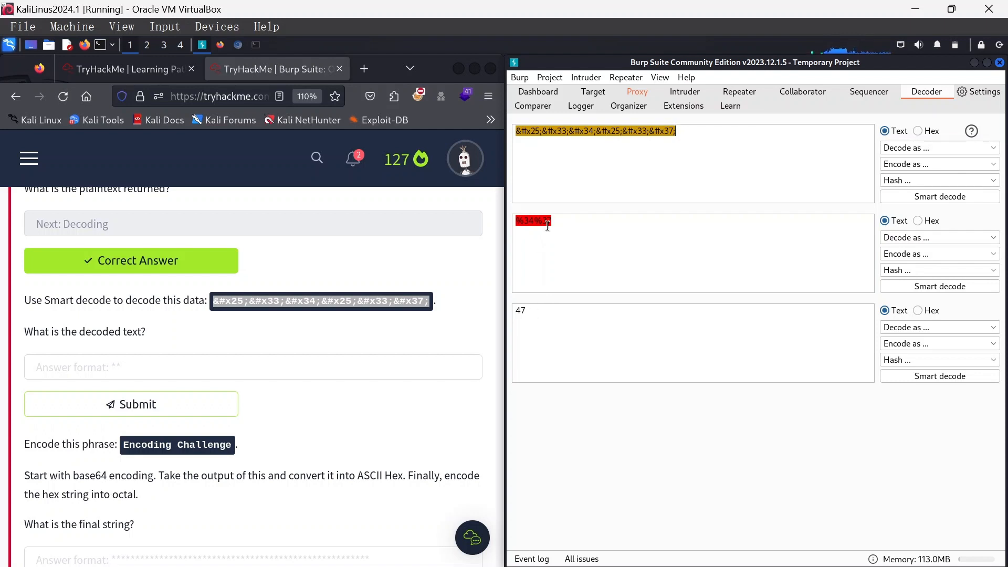
Copy the final decoded text, 47, and submit it as the answer to the Smart decode question
{"action": "double_click", "coordinate": [531, 321]}
{"action": "key", "text": "ctrl+c"}
{"action": "left_click", "coordinate": [120, 366]}
{"action": "key", "text": "ctrl+v"}
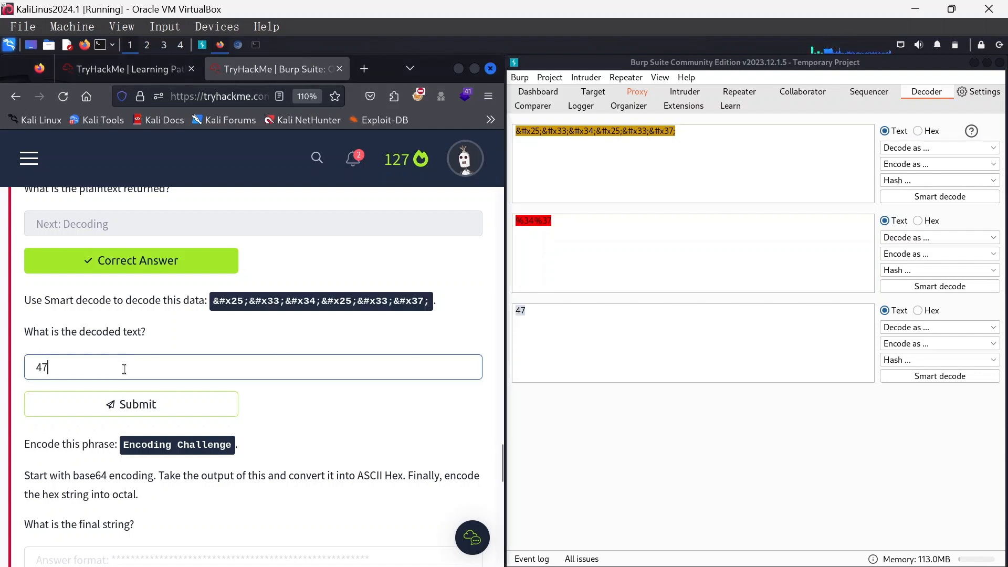
{"action": "left_click", "coordinate": [208, 401]}
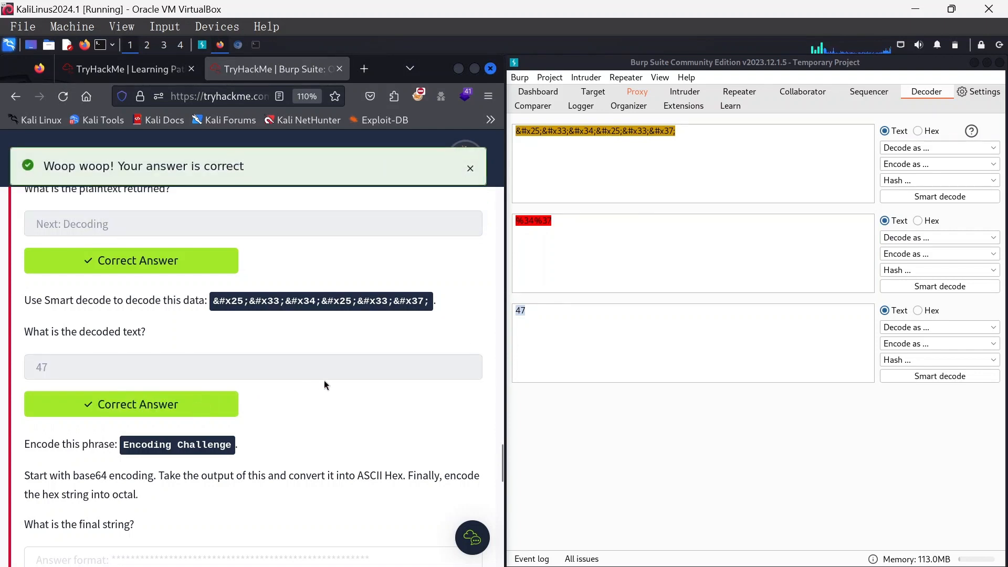
Copy the phrase Encoding Challenge from Task 3's last question and replace Decoder's input with it
{"action": "scroll", "coordinate": [323, 385], "scroll_direction": "down", "scroll_amount": 3}
{"action": "scroll", "coordinate": [268, 394], "scroll_direction": "down", "scroll_amount": 3}
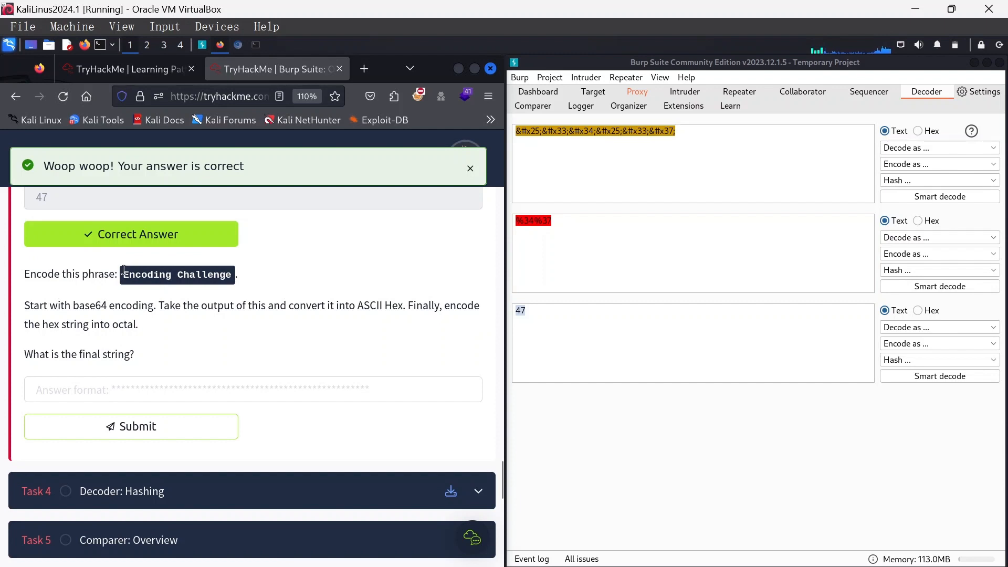
{"action": "left_click_drag", "start_coordinate": [125, 273], "coordinate": [237, 274]}
{"action": "key", "text": "ctrl+c"}
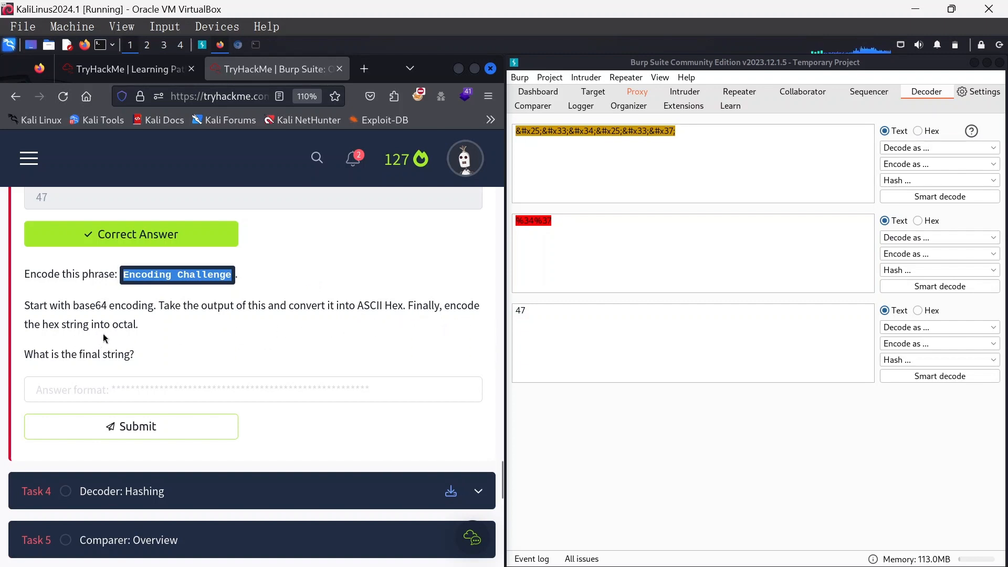
{"action": "left_click", "coordinate": [701, 131]}
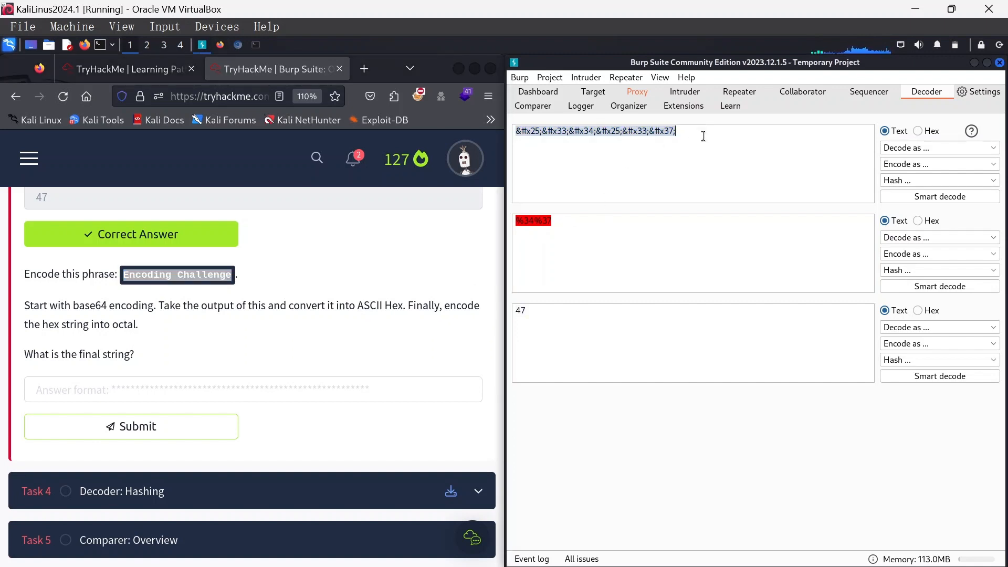
{"action": "key", "text": "ctrl+v"}
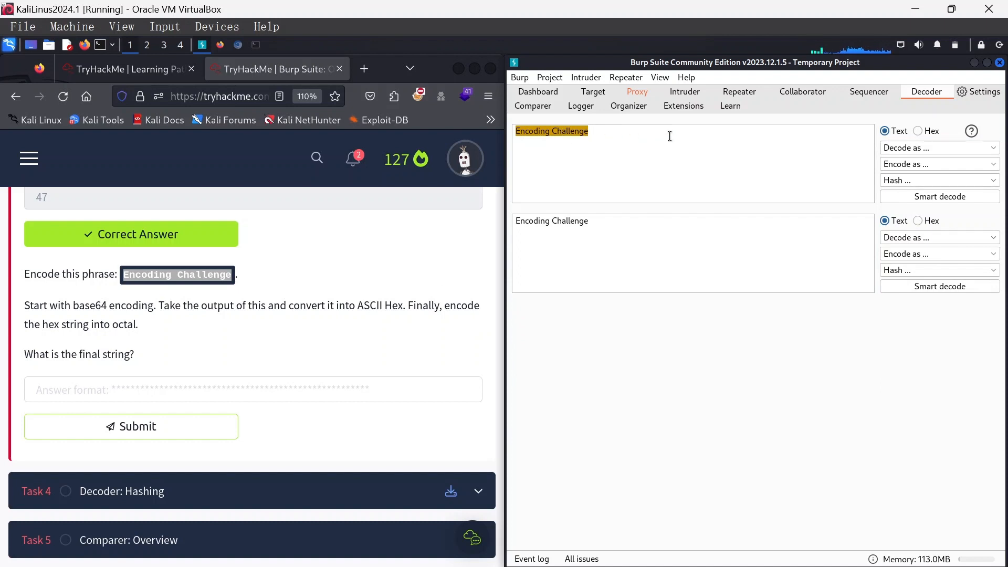
Try encoding the phrase as ASCII hex and its output as Octal
{"action": "left_click", "coordinate": [915, 165]}
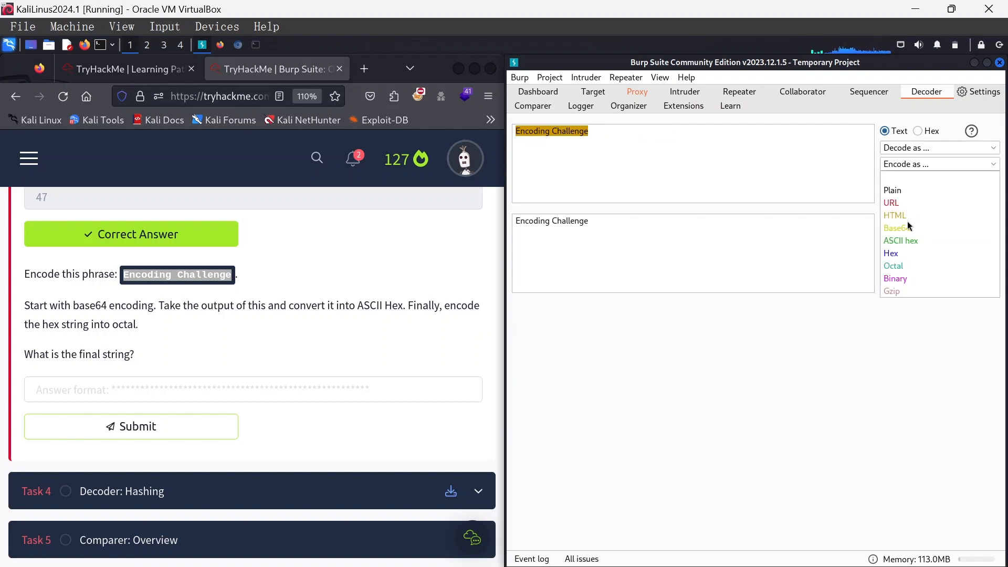
{"action": "left_click", "coordinate": [899, 242]}
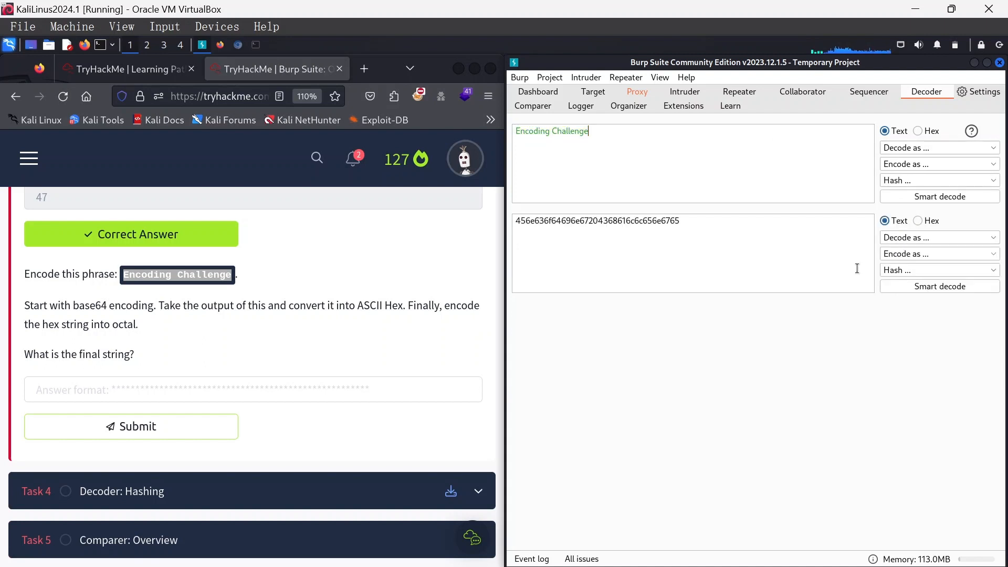
{"action": "left_click", "coordinate": [909, 253]}
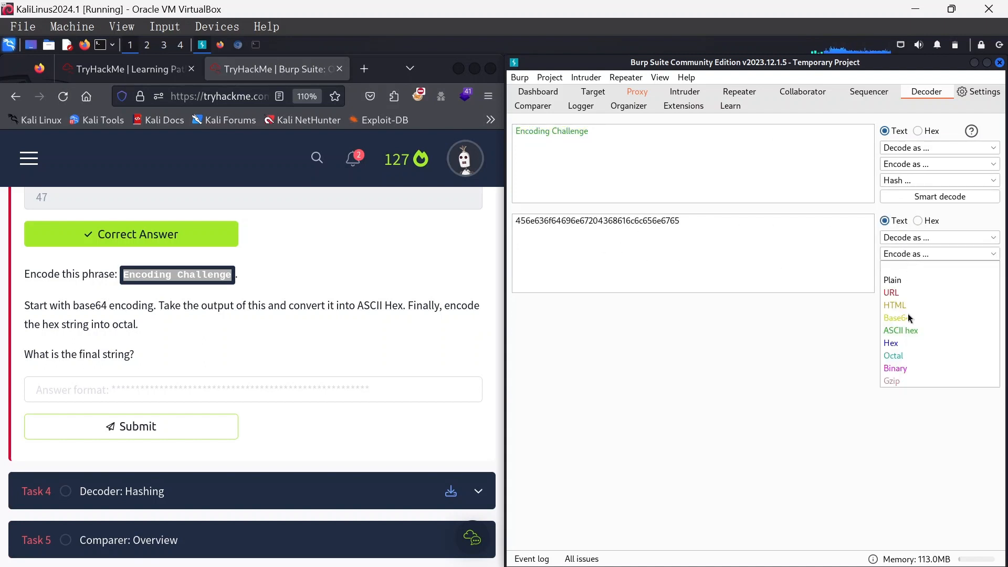
{"action": "left_click", "coordinate": [908, 354]}
{"action": "left_click", "coordinate": [730, 333]}
{"action": "key", "text": "ctrl+a"}
{"action": "key", "text": "ctrl+c"}
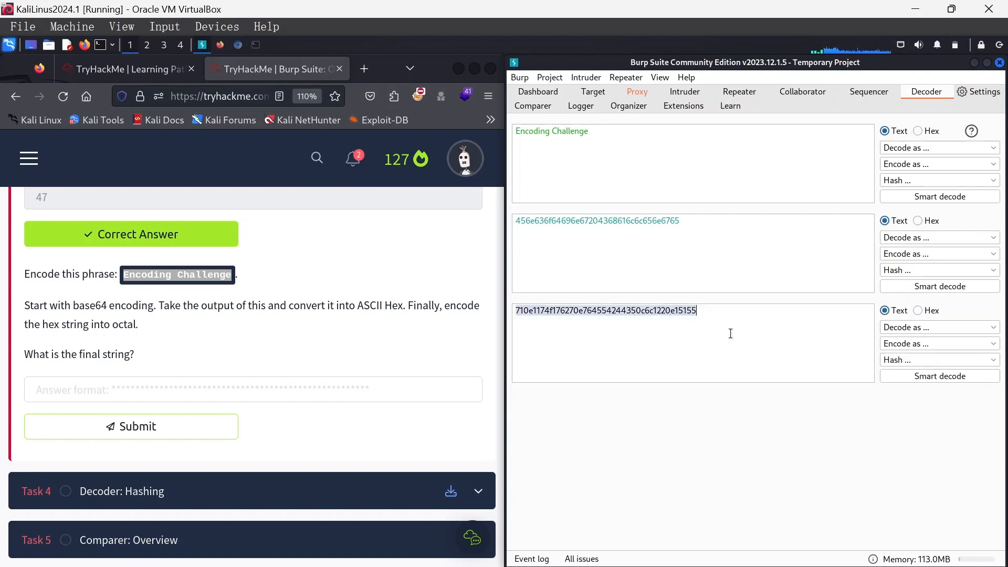
{"action": "left_click", "coordinate": [235, 391]}
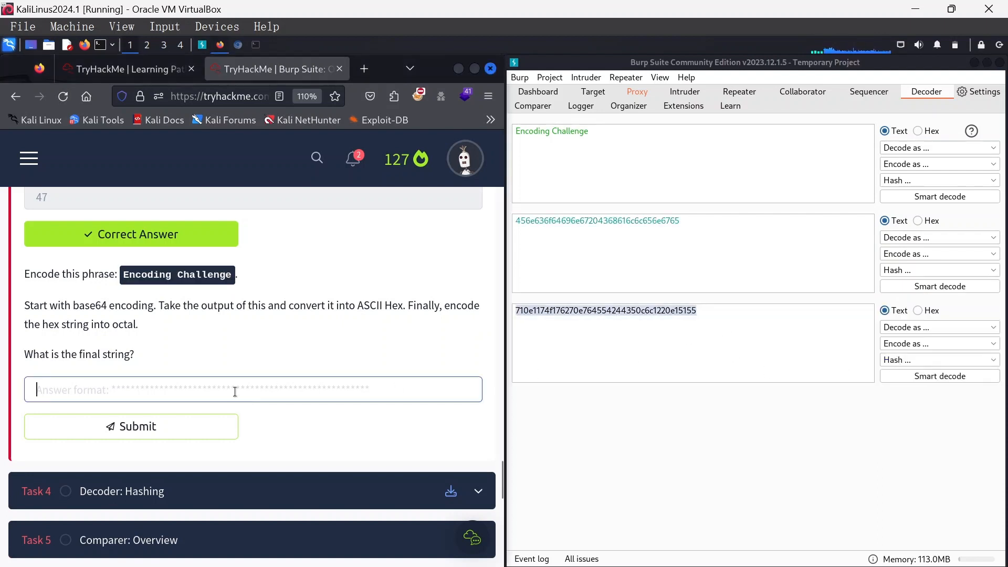
{"action": "key", "text": "ctrl+v"}
{"action": "left_click", "coordinate": [207, 425]}
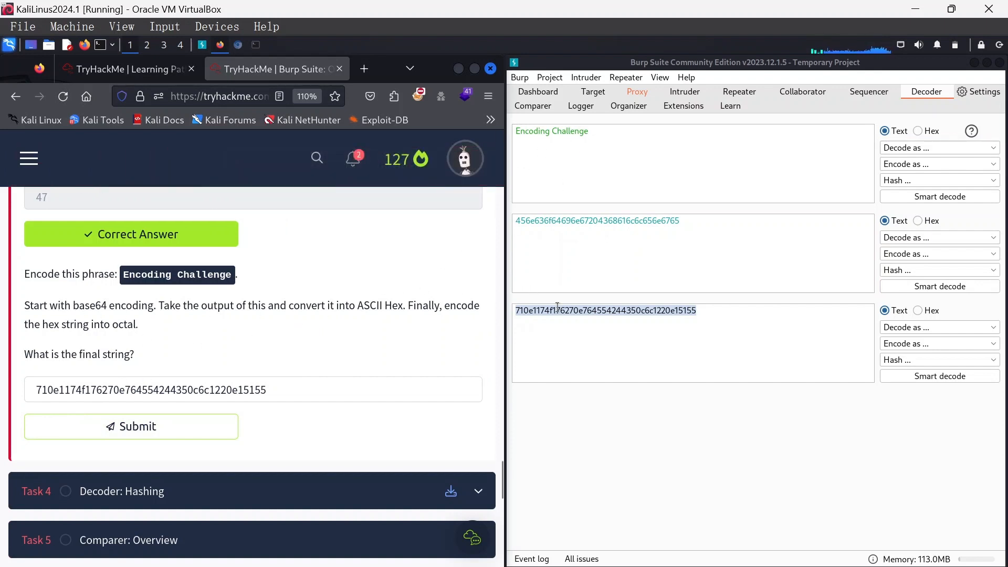
Encode the phrase Encoding Challenge as Base64, that output as ASCII hex, and the hex string as Octal
{"action": "left_click", "coordinate": [767, 133]}
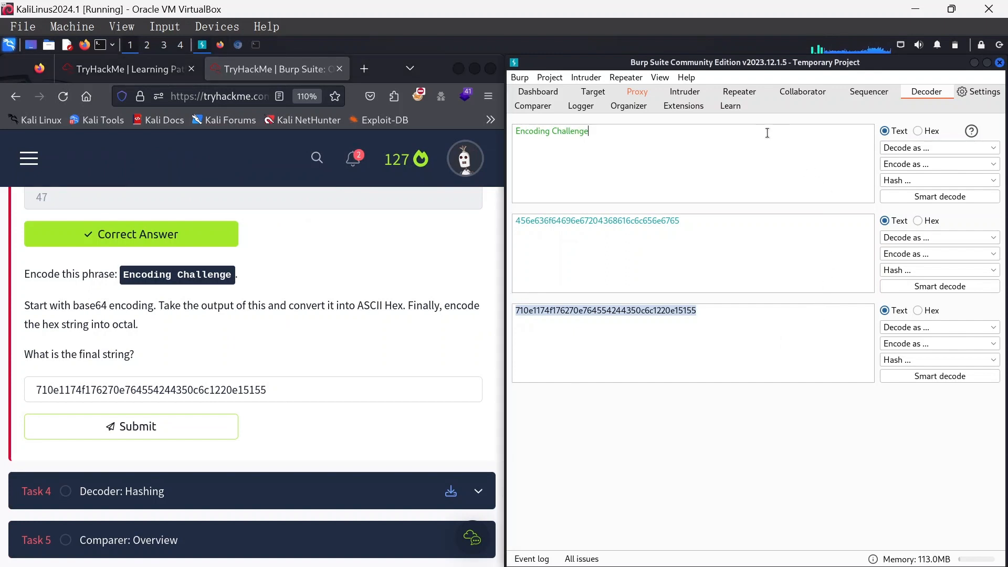
{"action": "left_click", "coordinate": [923, 165]}
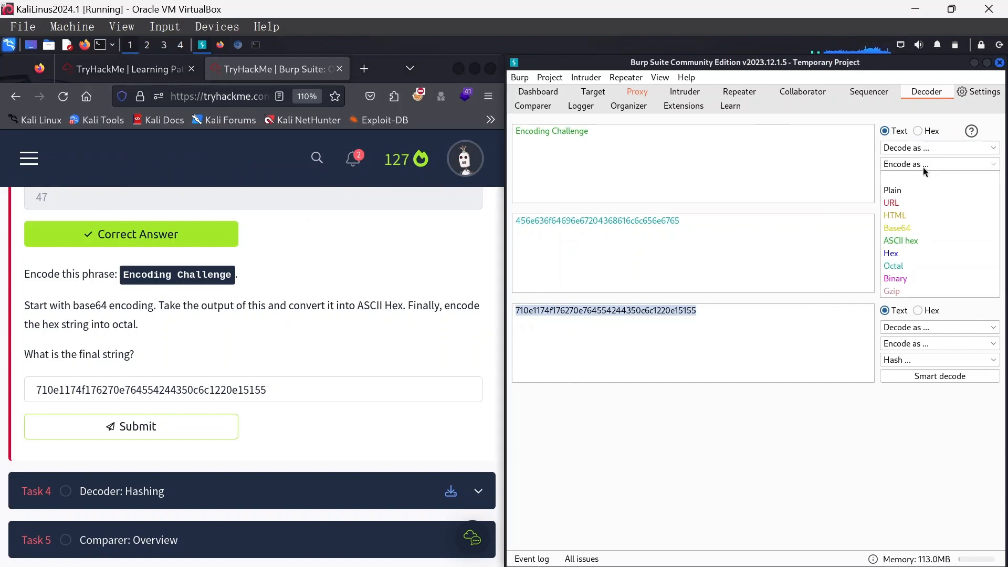
{"action": "left_click", "coordinate": [903, 227]}
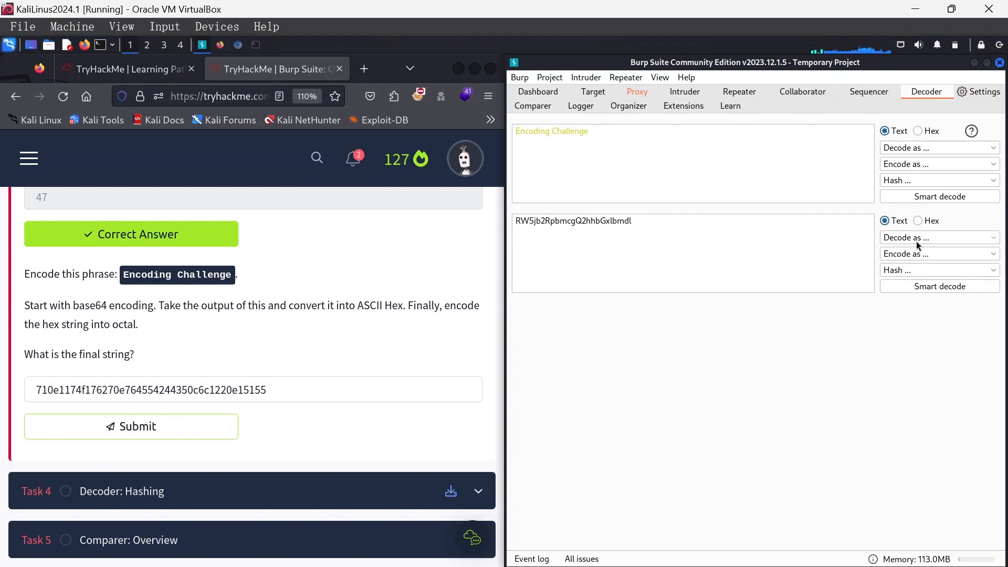
{"action": "left_click", "coordinate": [917, 252]}
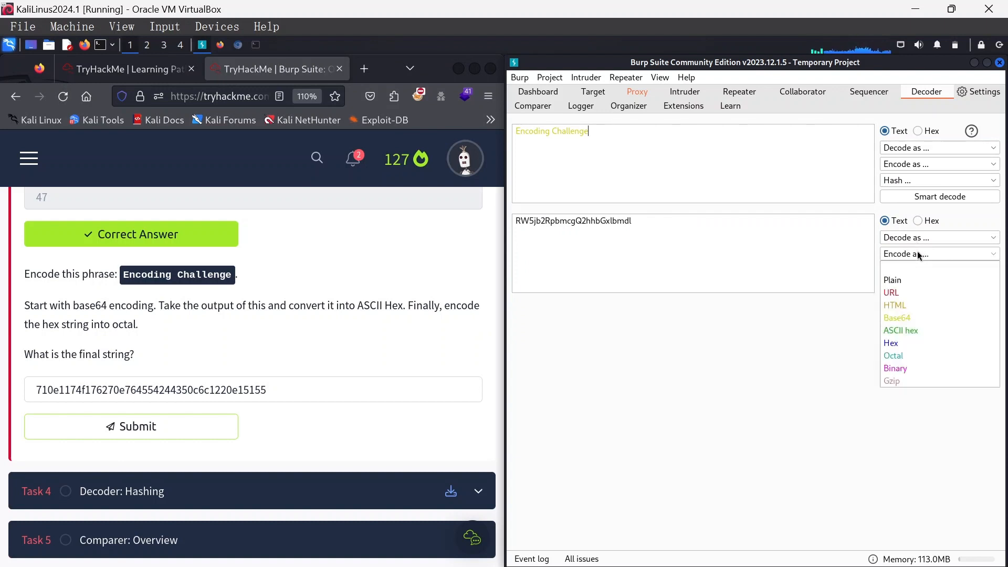
{"action": "left_click", "coordinate": [900, 330]}
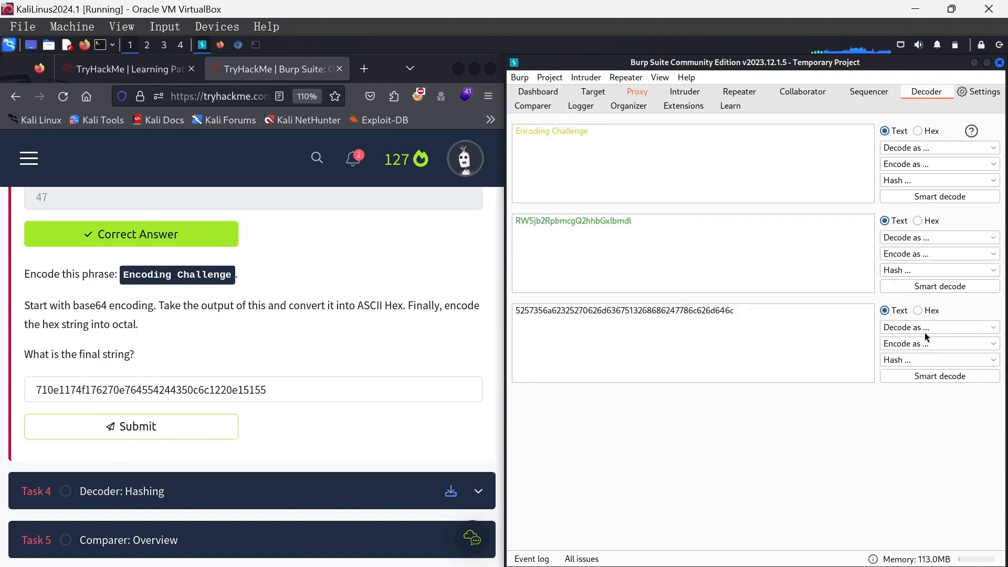
{"action": "left_click", "coordinate": [917, 345]}
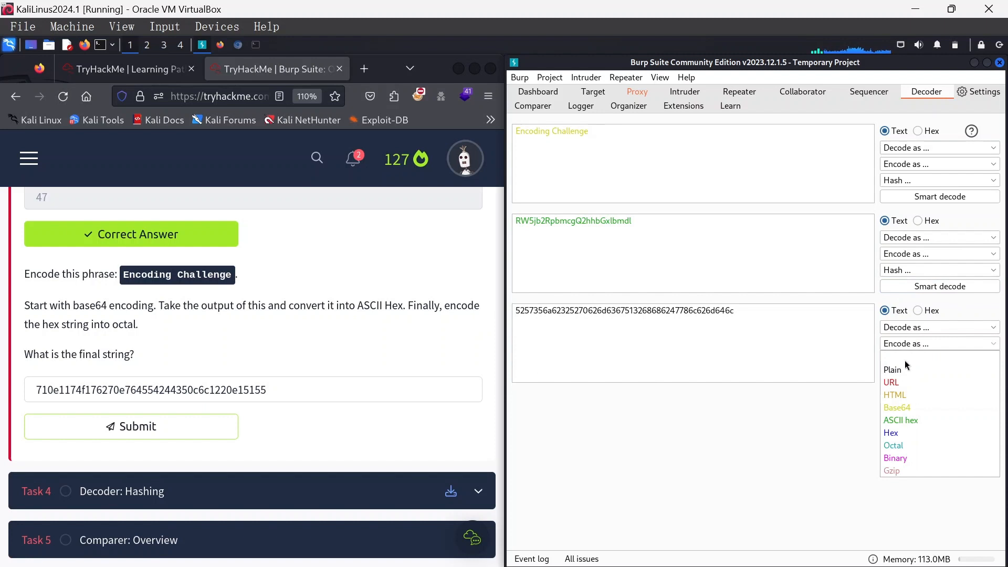
{"action": "left_click", "coordinate": [903, 447]}
{"action": "triple_click", "coordinate": [696, 414]}
{"action": "key", "text": "ctrl+c"}
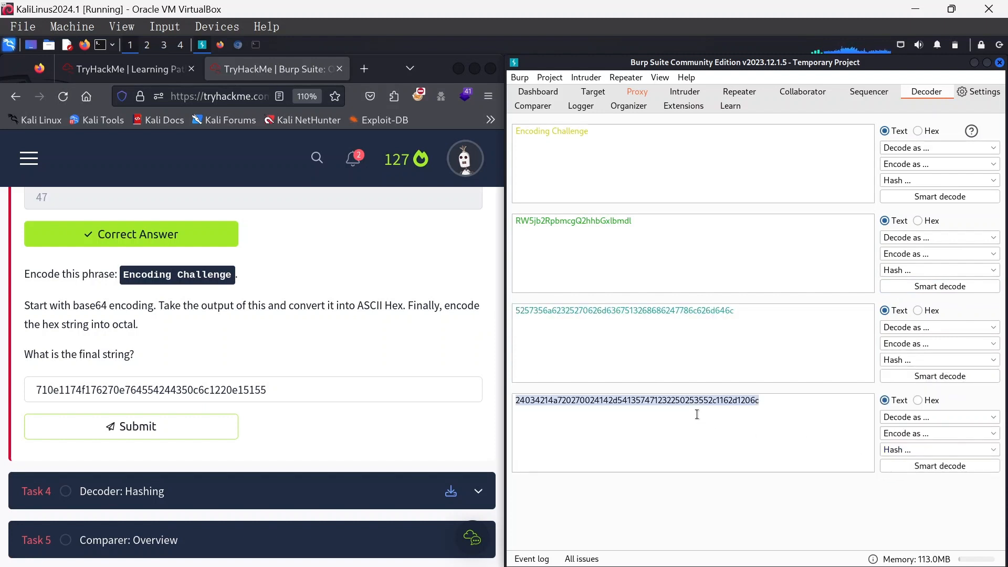
{"action": "left_click", "coordinate": [282, 387]}
{"action": "key", "text": "ctrl+a"}
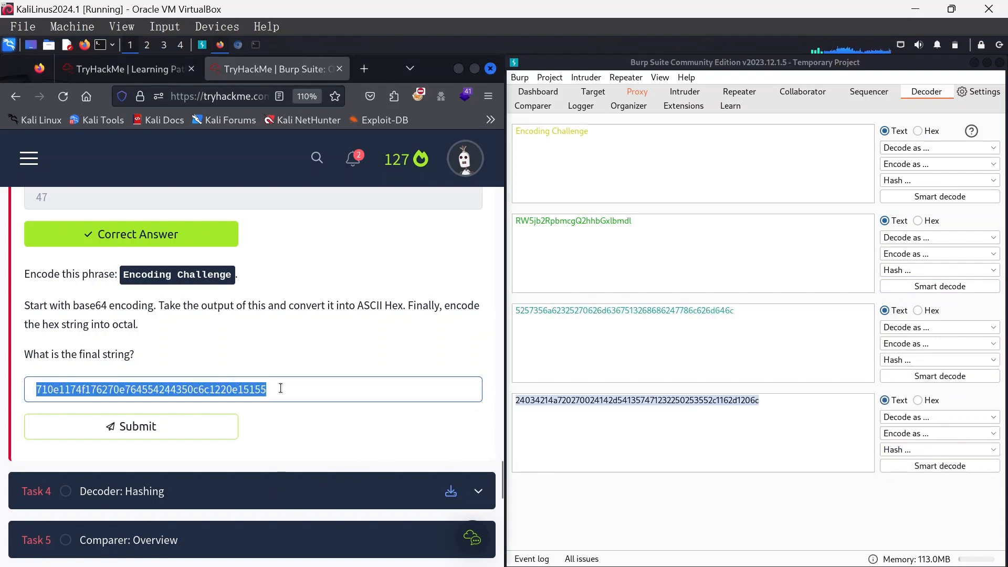
{"action": "key", "text": "ctrl+v"}
{"action": "left_click", "coordinate": [208, 427]}
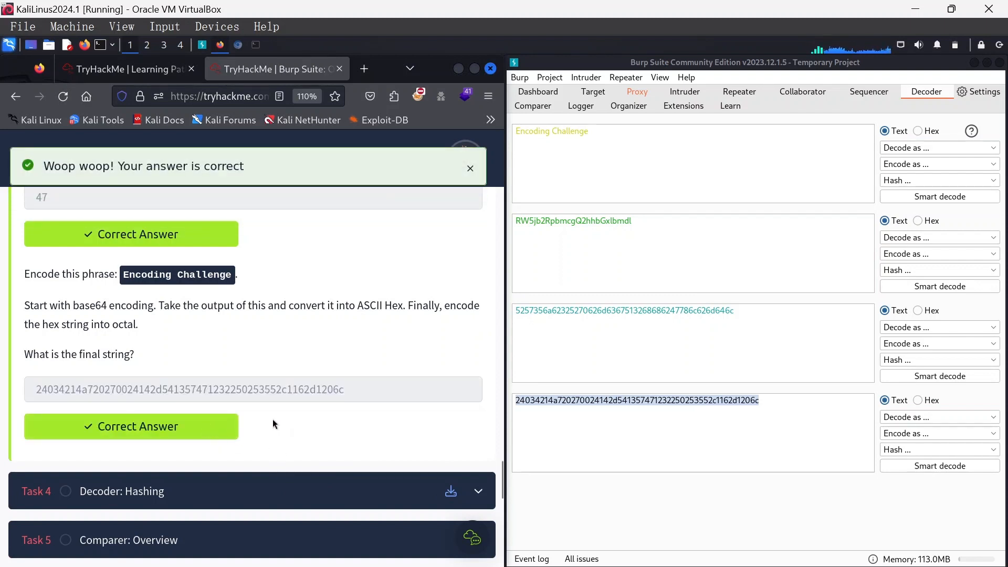
Open Task 4, Decoder: Hashing, and go to the start of its text
{"action": "scroll", "coordinate": [226, 462], "scroll_direction": "down", "scroll_amount": 3}
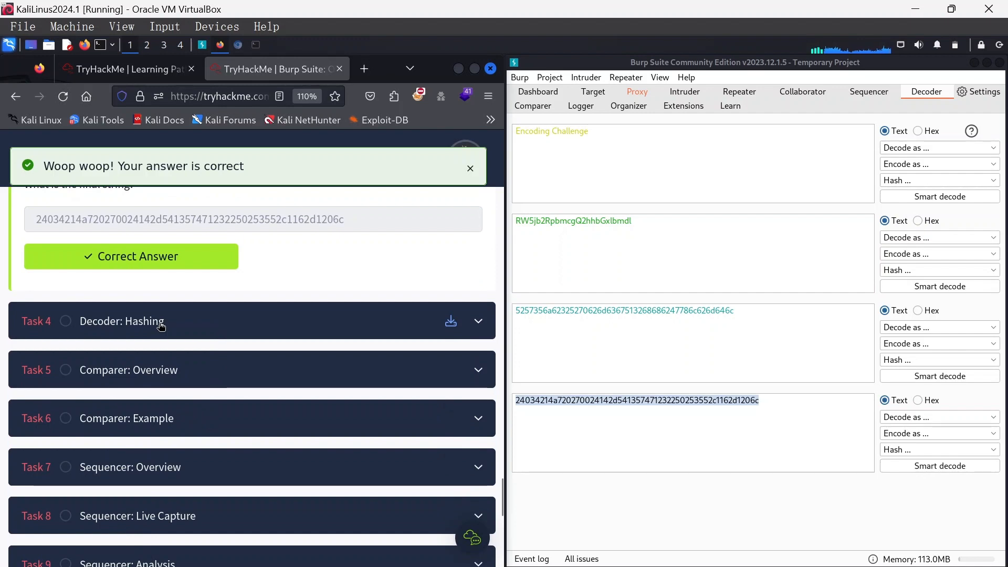
{"action": "left_click", "coordinate": [160, 326]}
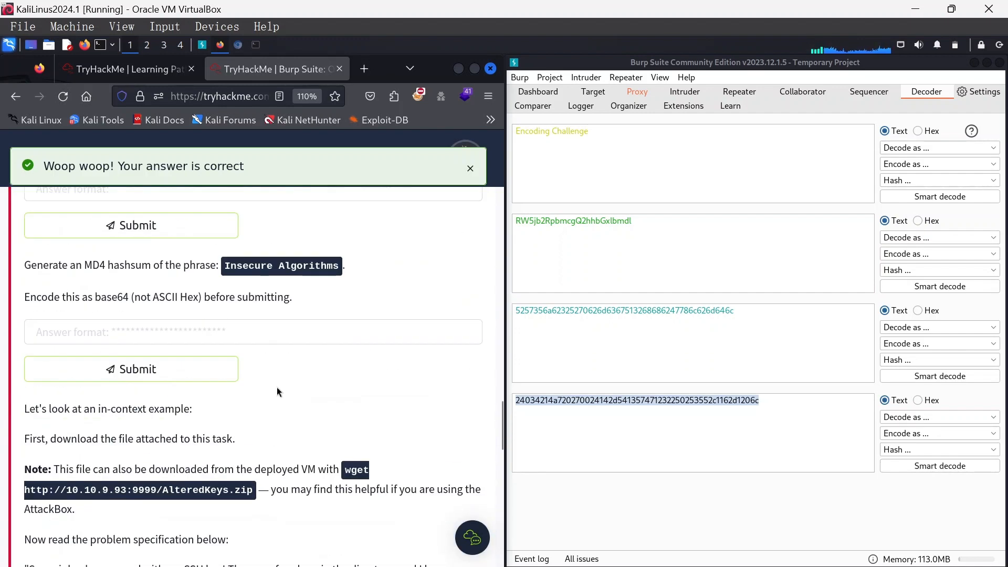
{"action": "scroll", "coordinate": [276, 386], "scroll_direction": "up", "scroll_amount": 10}
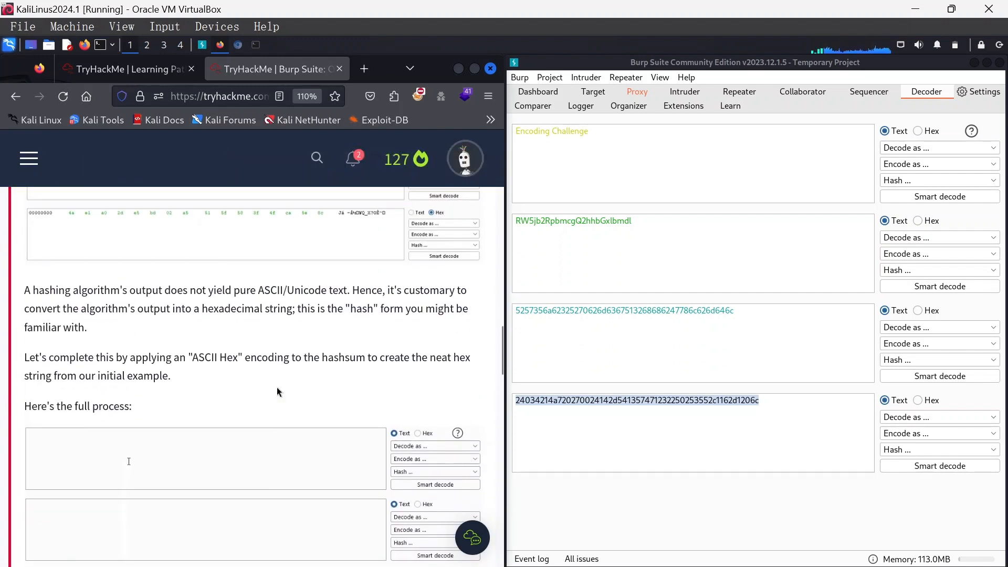
{"action": "scroll", "coordinate": [276, 386], "scroll_direction": "up", "scroll_amount": 8}
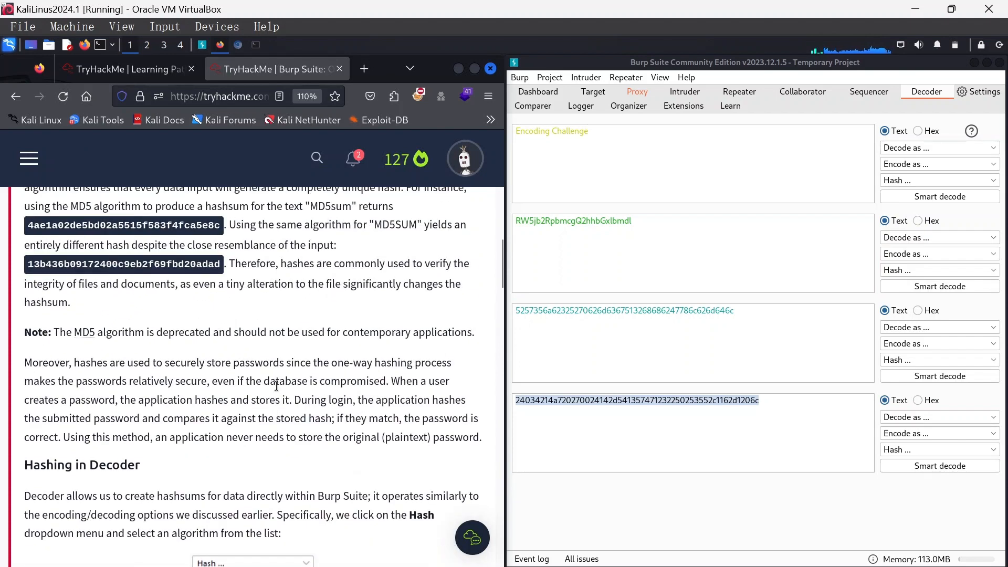
{"action": "scroll", "coordinate": [277, 386], "scroll_direction": "up", "scroll_amount": 5}
{"action": "scroll", "coordinate": [276, 386], "scroll_direction": "down", "scroll_amount": 2}
{"action": "scroll", "coordinate": [278, 388], "scroll_direction": "up", "scroll_amount": 2}
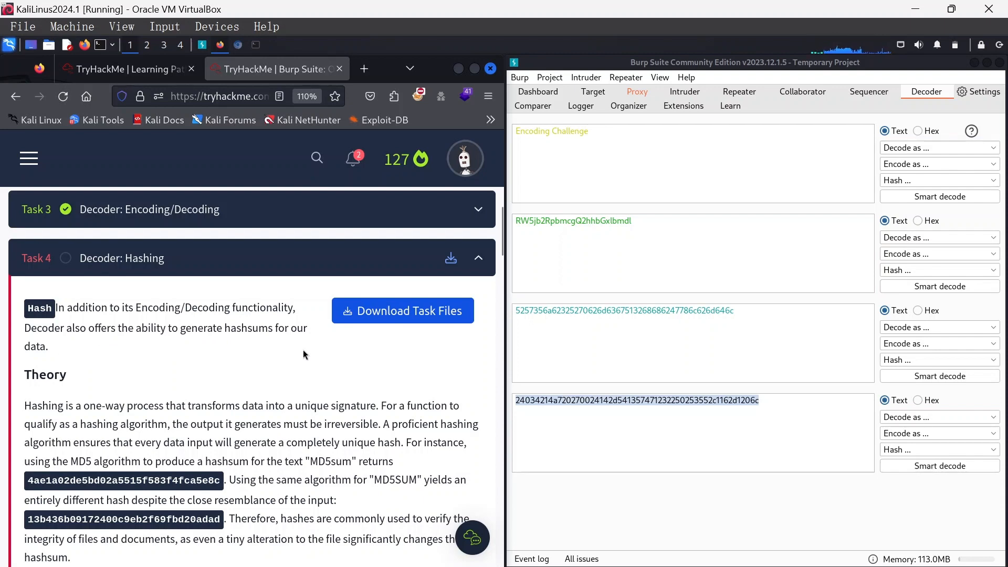
Read Task 4's hashing theory, comparing the MD5 example hashes, and the introduction to hashing in Decoder
{"action": "scroll", "coordinate": [70, 382], "scroll_direction": "down", "scroll_amount": 3}
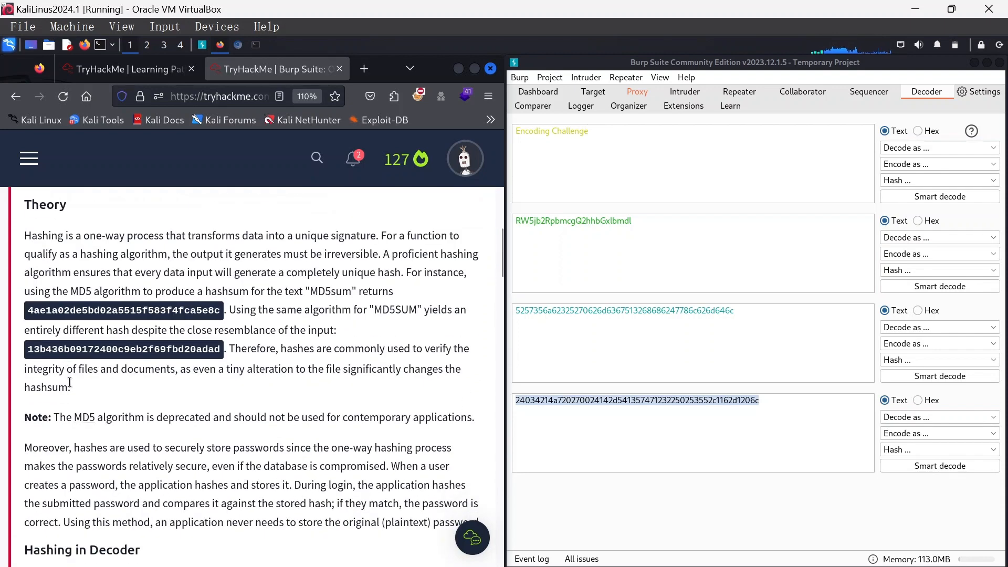
{"action": "scroll", "coordinate": [70, 383], "scroll_direction": "up", "scroll_amount": 2}
{"action": "scroll", "coordinate": [65, 304], "scroll_direction": "down", "scroll_amount": 2}
{"action": "left_click_drag", "start_coordinate": [25, 315], "coordinate": [220, 314]}
{"action": "left_click", "coordinate": [235, 322]}
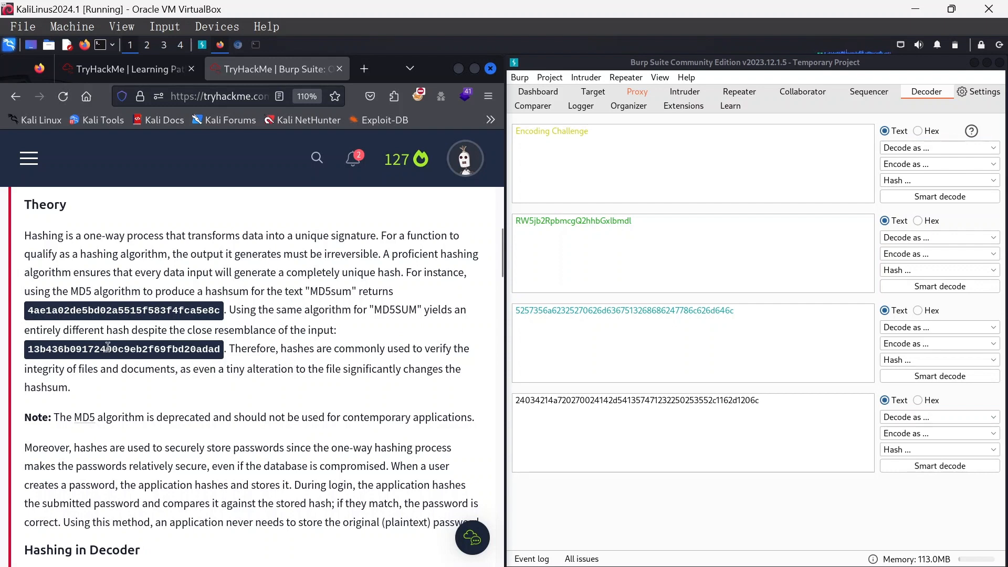
{"action": "left_click_drag", "start_coordinate": [28, 349], "coordinate": [141, 348]}
{"action": "left_click", "coordinate": [249, 362]}
{"action": "scroll", "coordinate": [90, 405], "scroll_direction": "down", "scroll_amount": 3}
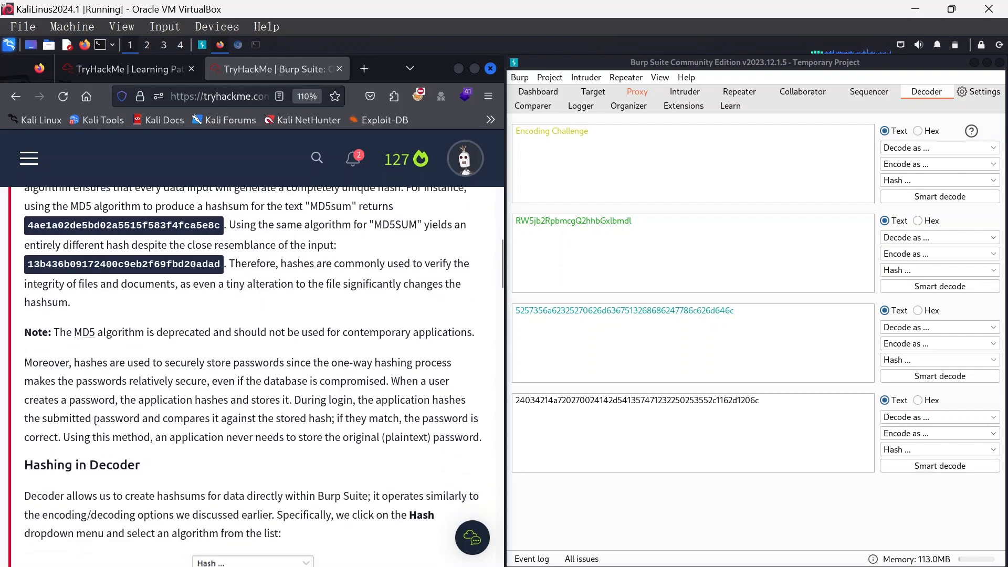
{"action": "scroll", "coordinate": [95, 414], "scroll_direction": "down", "scroll_amount": 3}
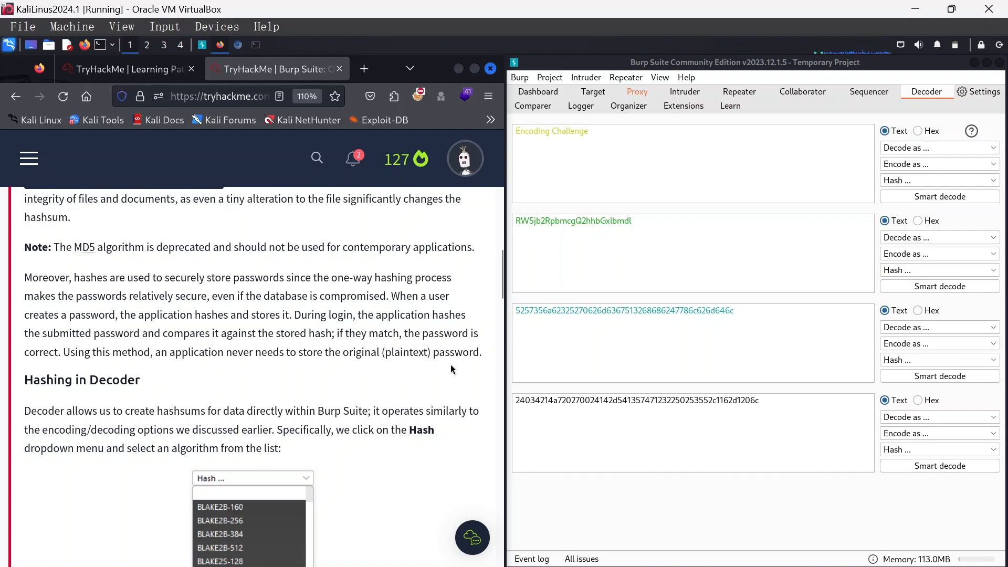
{"action": "scroll", "coordinate": [341, 357], "scroll_direction": "down", "scroll_amount": 2}
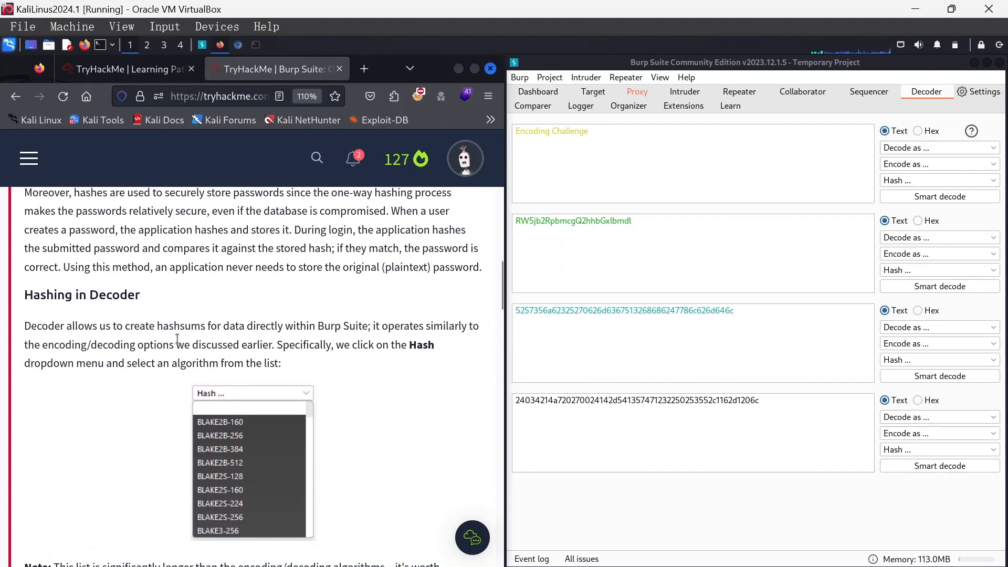
{"action": "scroll", "coordinate": [176, 339], "scroll_direction": "down", "scroll_amount": 2}
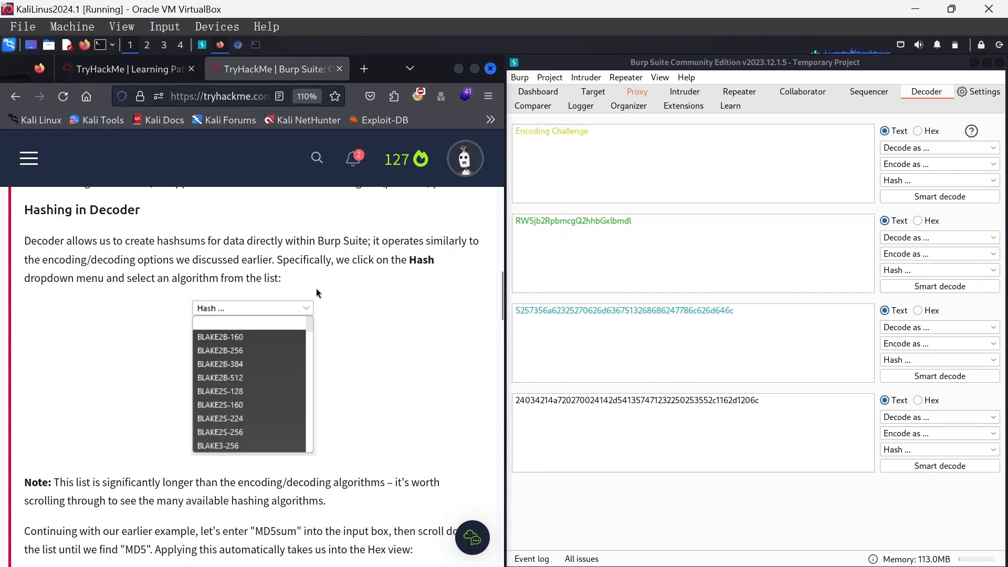
Look through the hashing algorithms available for Decoder's input, then close the list without choosing one
{"action": "left_click", "coordinate": [940, 180]}
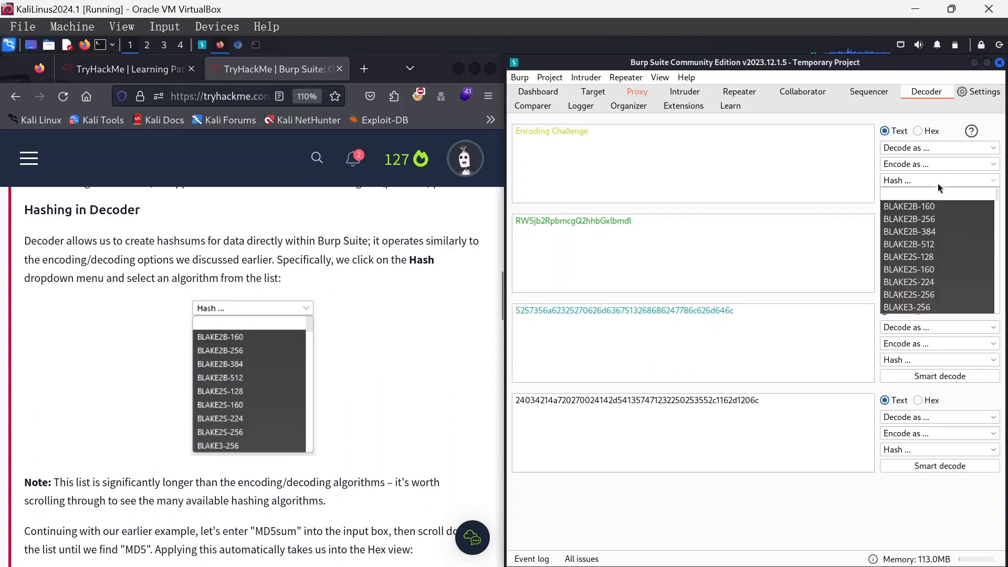
{"action": "scroll", "coordinate": [942, 272], "scroll_direction": "down", "scroll_amount": 15}
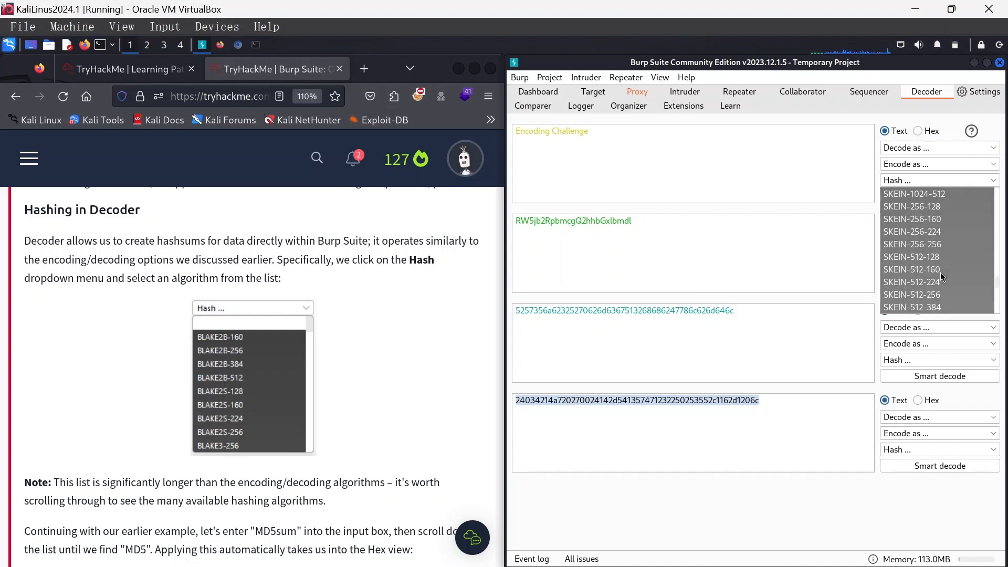
{"action": "scroll", "coordinate": [941, 276], "scroll_direction": "down", "scroll_amount": 1}
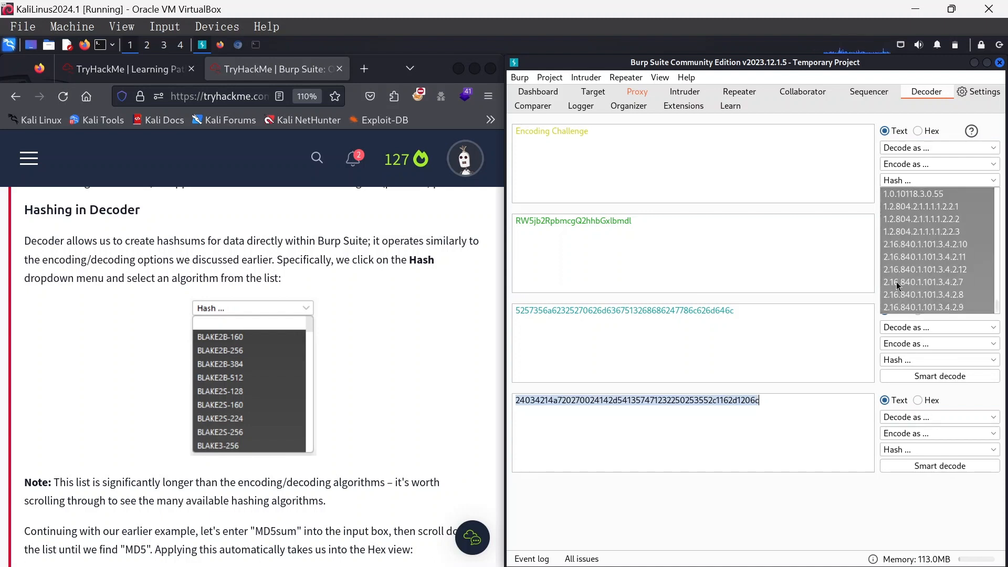
{"action": "left_click", "coordinate": [85, 423]}
Replace Decoder's input with the example text MD5sum copied from the Hashing in Decoder section
{"action": "scroll", "coordinate": [71, 468], "scroll_direction": "down", "scroll_amount": 5}
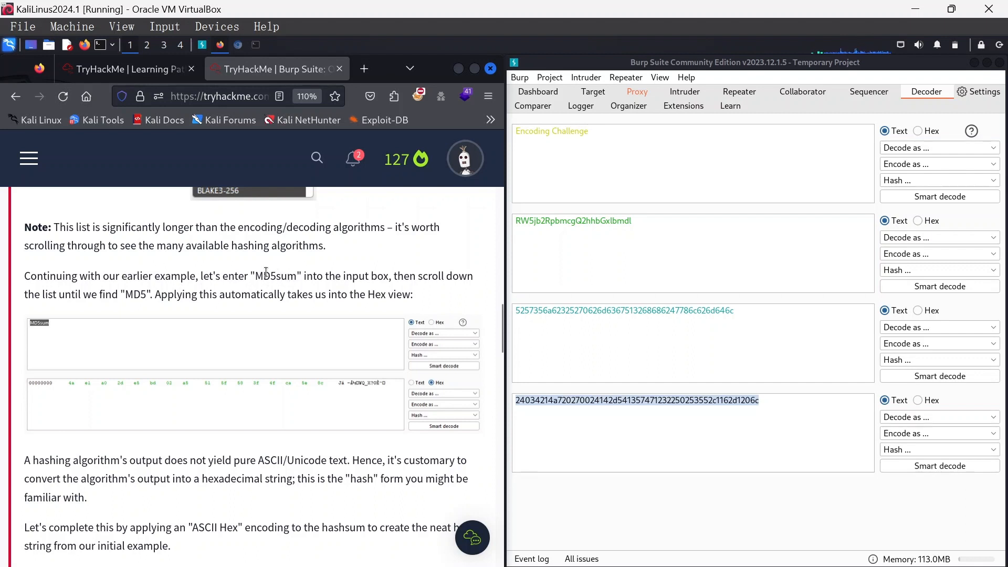
{"action": "left_click_drag", "start_coordinate": [256, 275], "coordinate": [297, 277]}
{"action": "key", "text": "ctrl+c"}
{"action": "left_click", "coordinate": [575, 151]}
{"action": "key", "text": "ctrl+a"}
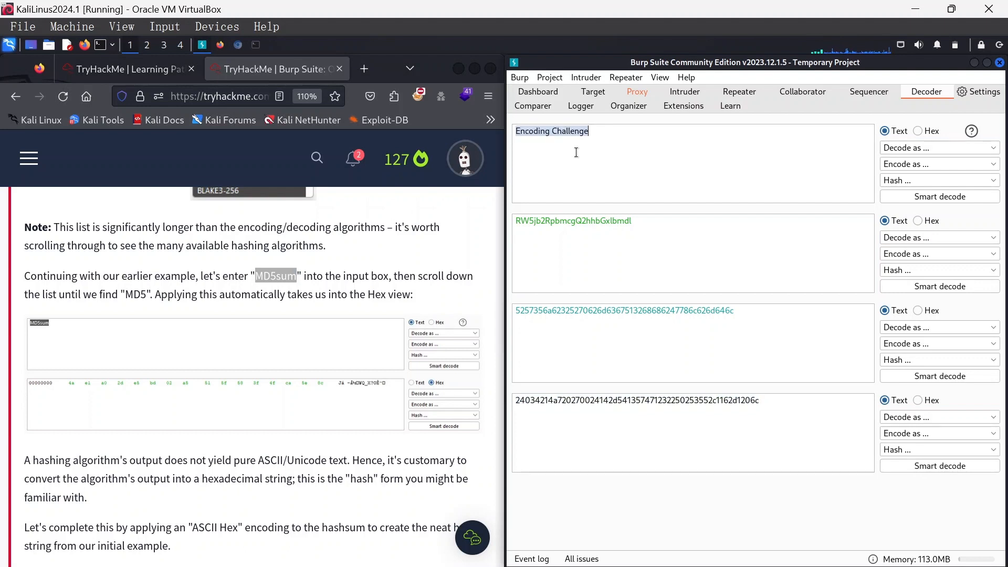
{"action": "key", "text": "ctrl+v"}
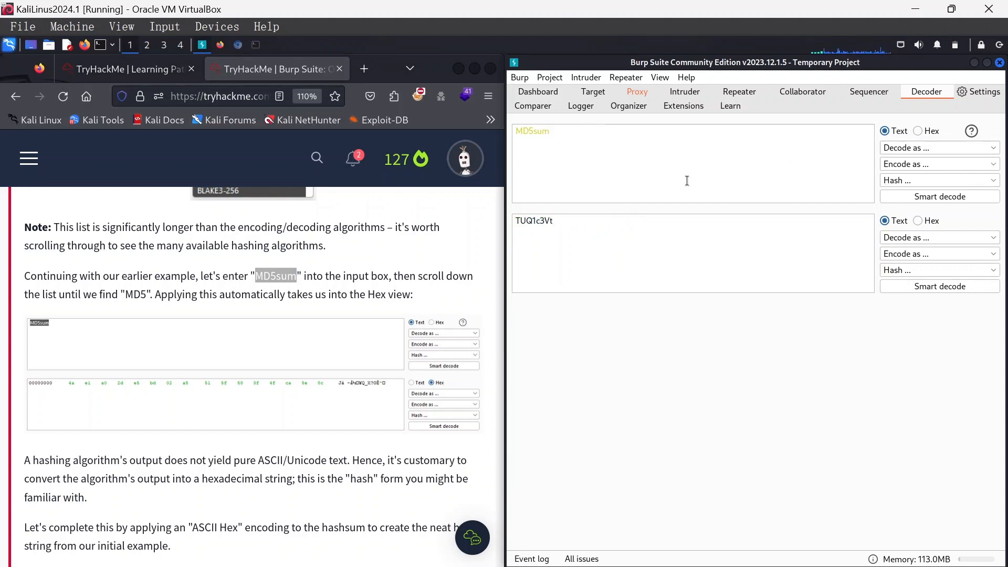
Hash the MD5sum input in Decoder with the MD5 algorithm
{"action": "left_click", "coordinate": [903, 181]}
{"action": "scroll", "coordinate": [910, 252], "scroll_direction": "down", "scroll_amount": 5}
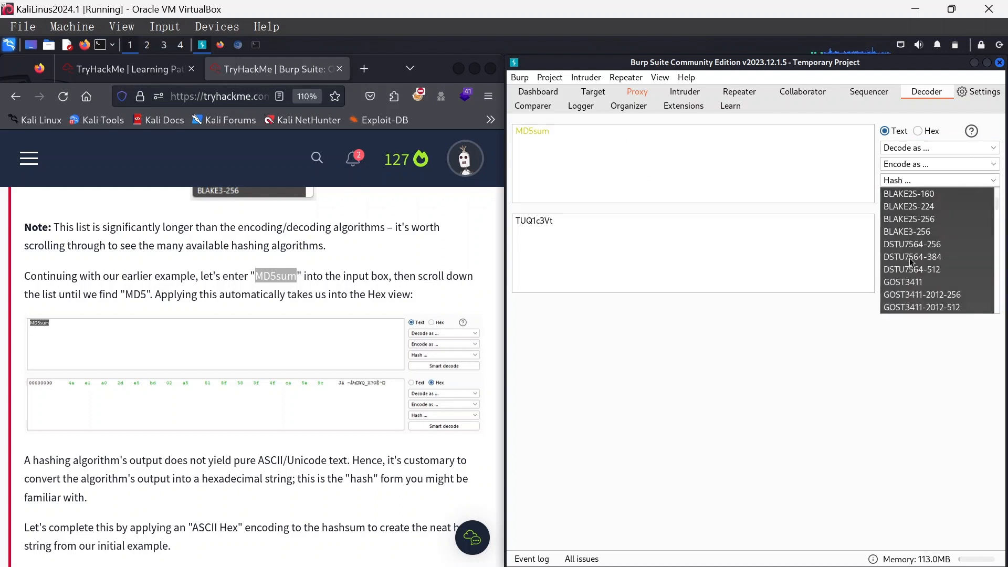
{"action": "scroll", "coordinate": [910, 261], "scroll_direction": "down", "scroll_amount": 1}
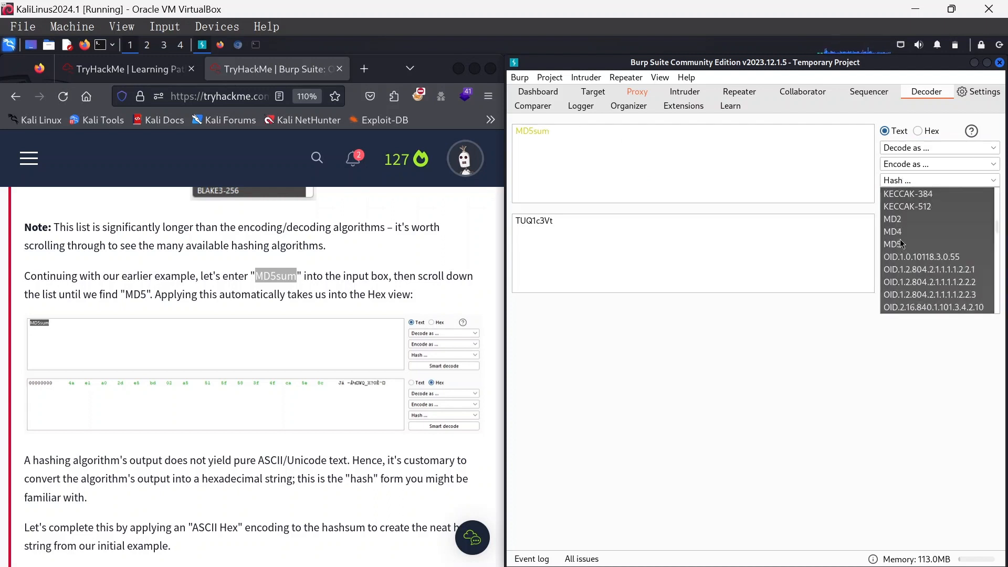
{"action": "left_click", "coordinate": [895, 246]}
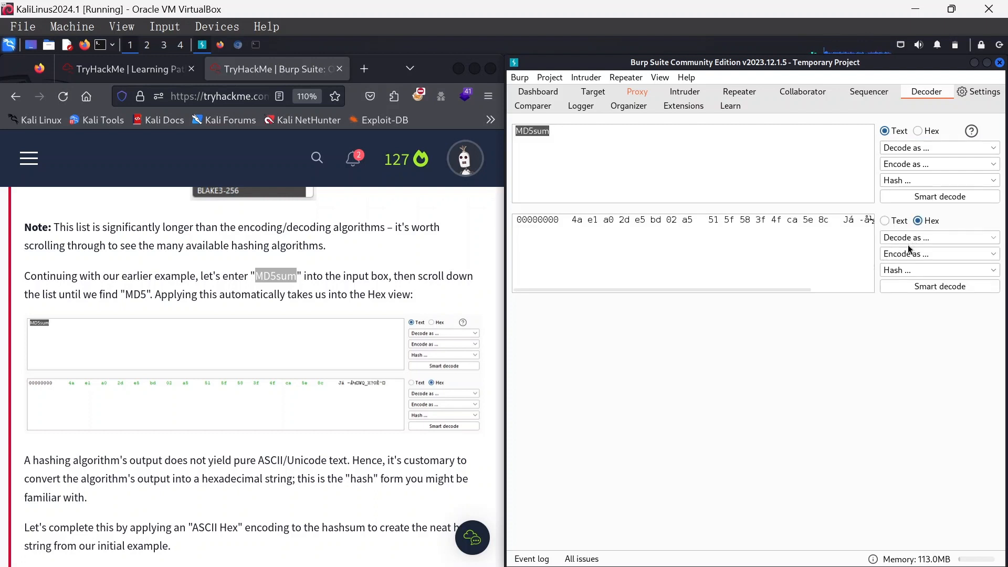
Read how to turn the hash output into a hex string and encode the MD5 hashsum as ASCII hex
{"action": "scroll", "coordinate": [397, 391], "scroll_direction": "down", "scroll_amount": 3}
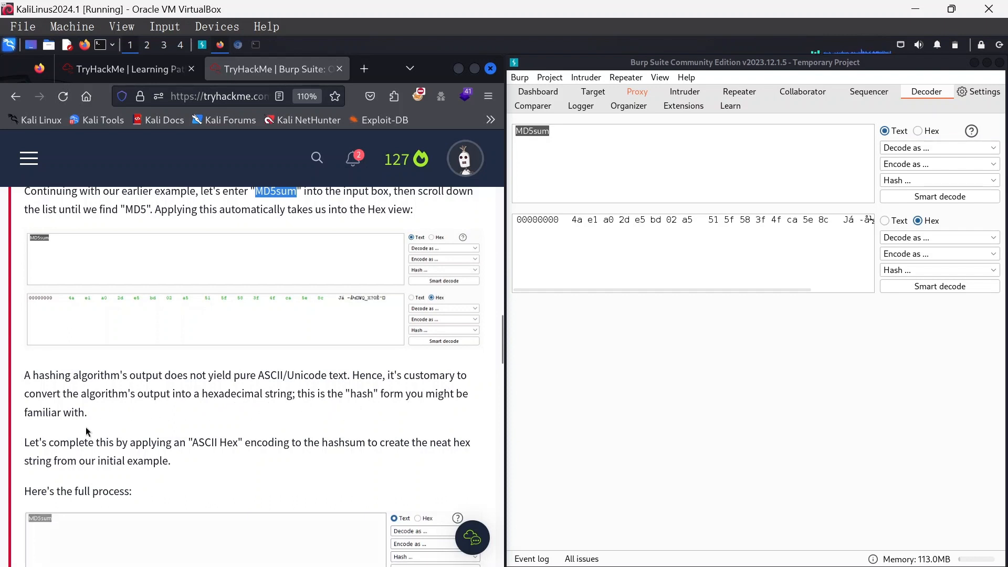
{"action": "scroll", "coordinate": [86, 427], "scroll_direction": "down", "scroll_amount": 3}
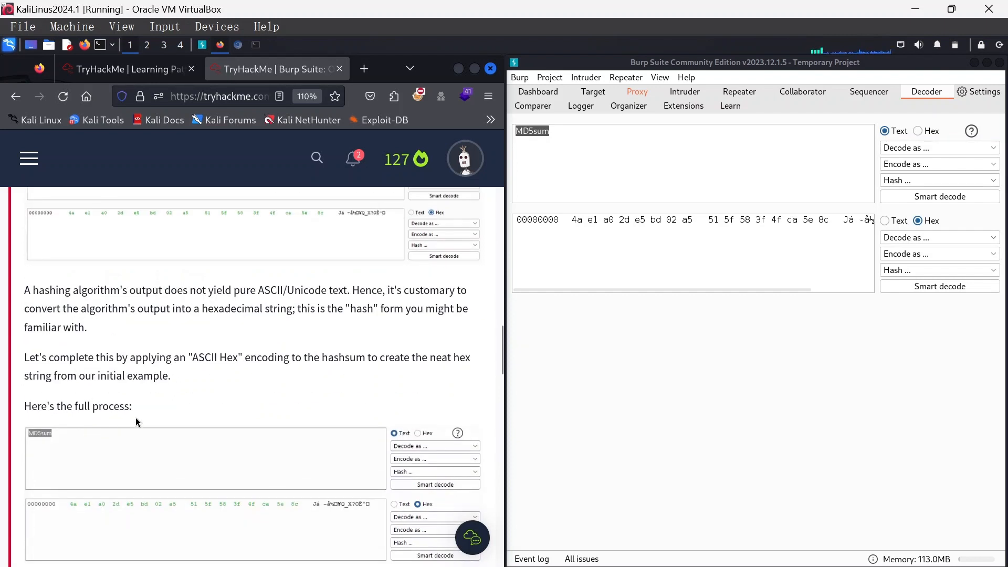
{"action": "left_click", "coordinate": [937, 255]}
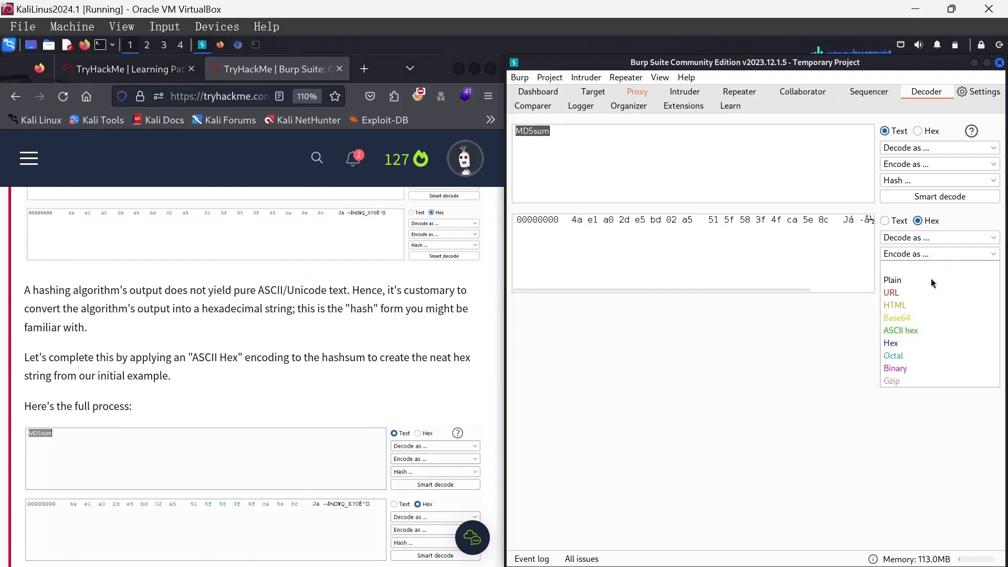
{"action": "left_click", "coordinate": [913, 330]}
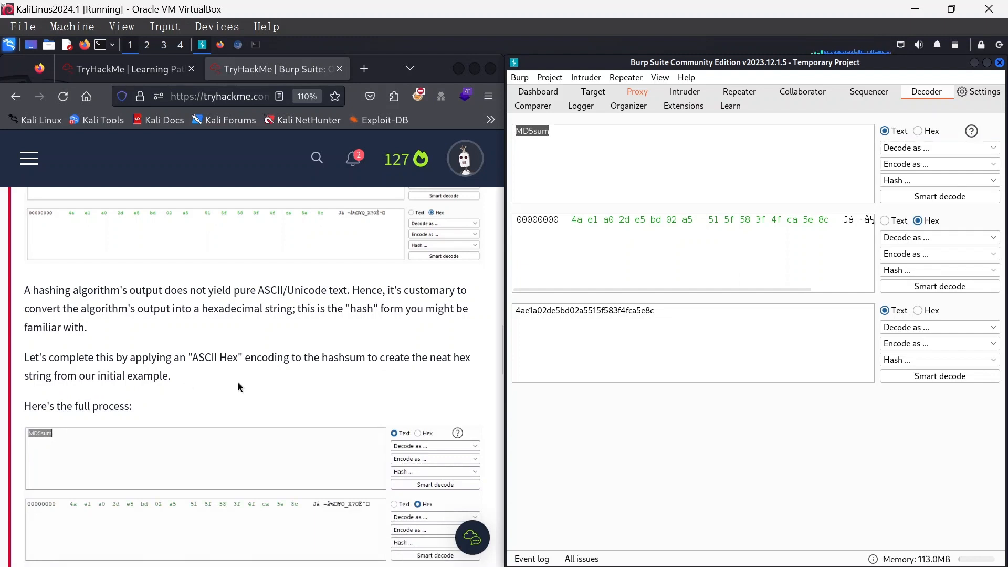
Replace Decoder's input with the phrase from Task 4's first question, Let's get Hashing!
{"action": "scroll", "coordinate": [107, 376], "scroll_direction": "down", "scroll_amount": 2}
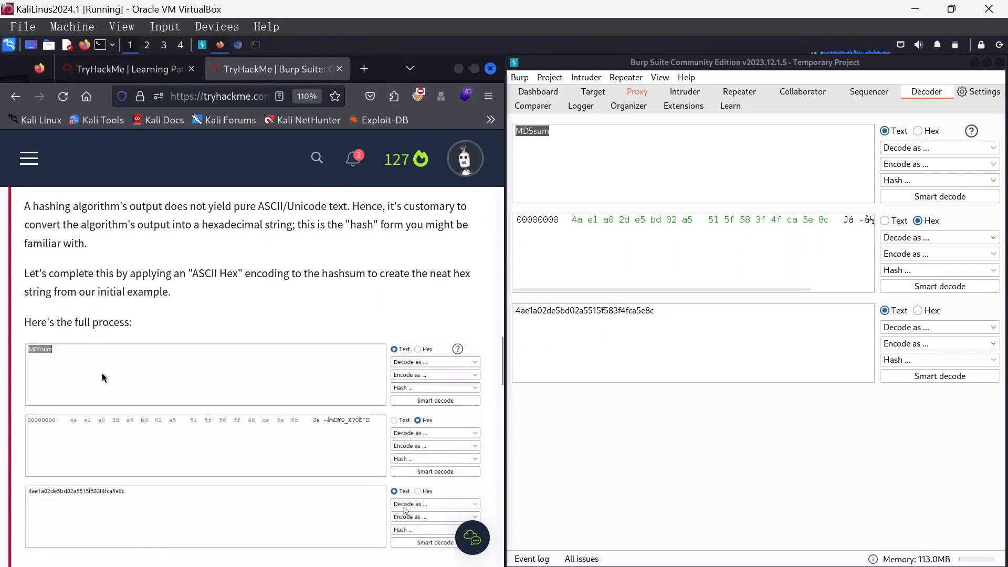
{"action": "scroll", "coordinate": [140, 516], "scroll_direction": "down", "scroll_amount": 3}
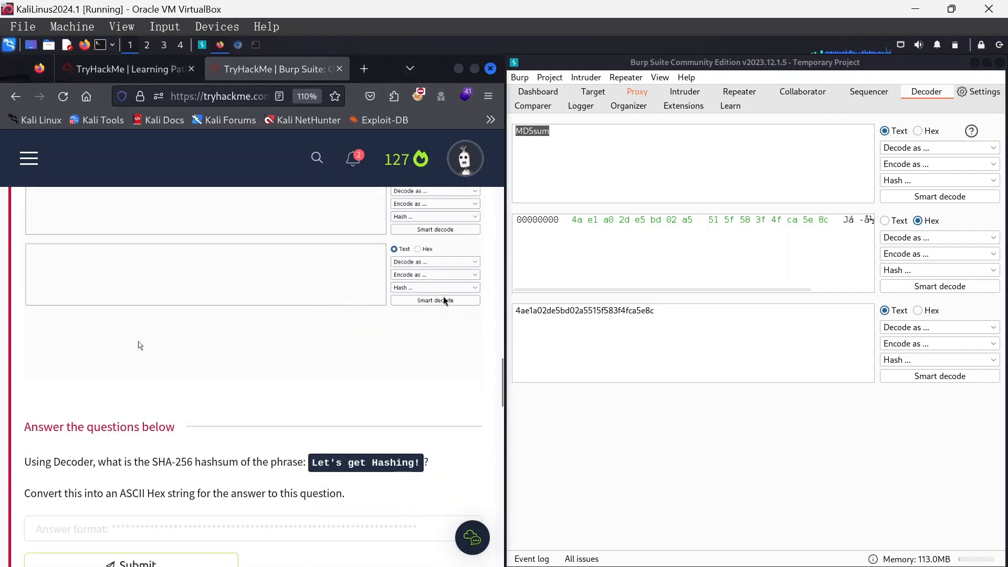
{"action": "left_click", "coordinate": [579, 300]}
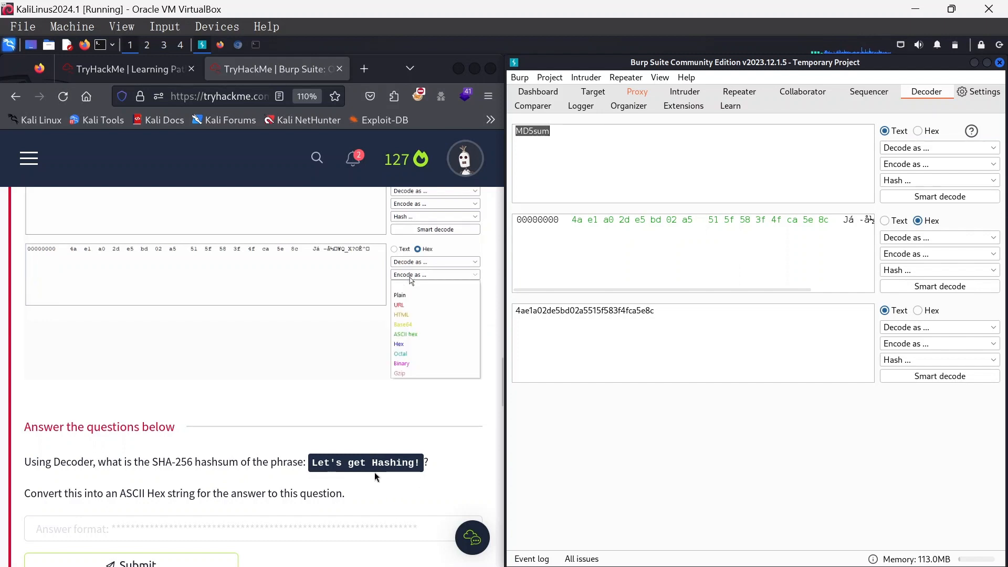
{"action": "left_click_drag", "start_coordinate": [313, 462], "coordinate": [419, 462]}
{"action": "key", "text": "ctrl+c"}
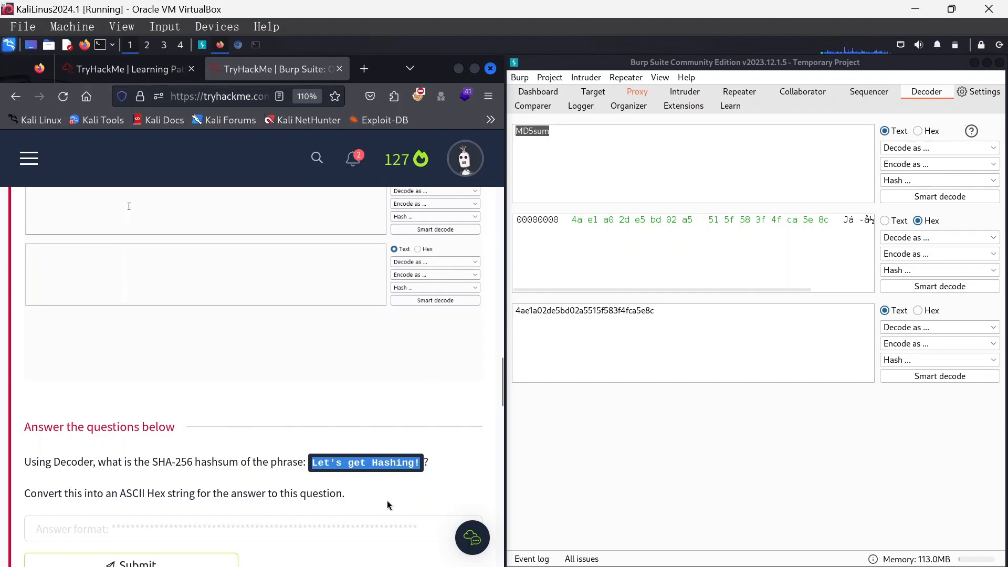
{"action": "left_click", "coordinate": [582, 136]}
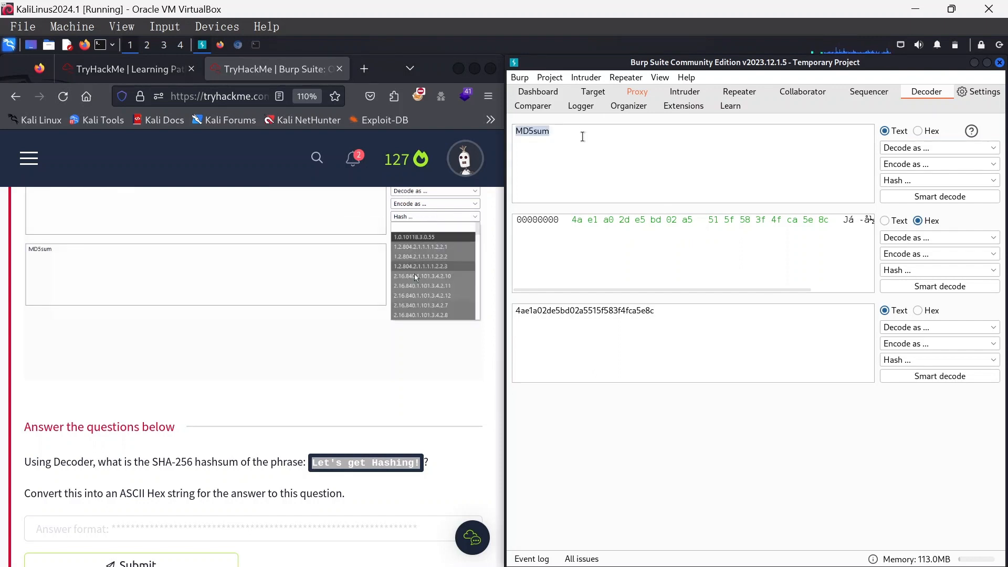
{"action": "key", "text": "ctrl+v"}
{"action": "key", "text": "ctrl+a"}
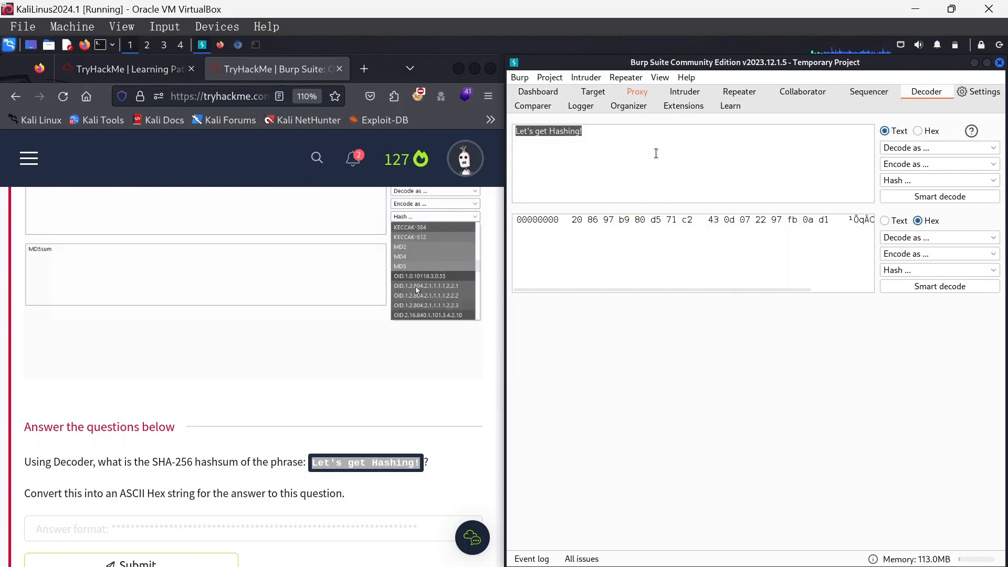
Hash the phrase Let's get Hashing! with SHA-256 and encode the resulting hashsum as ASCII hex
{"action": "left_click", "coordinate": [913, 180]}
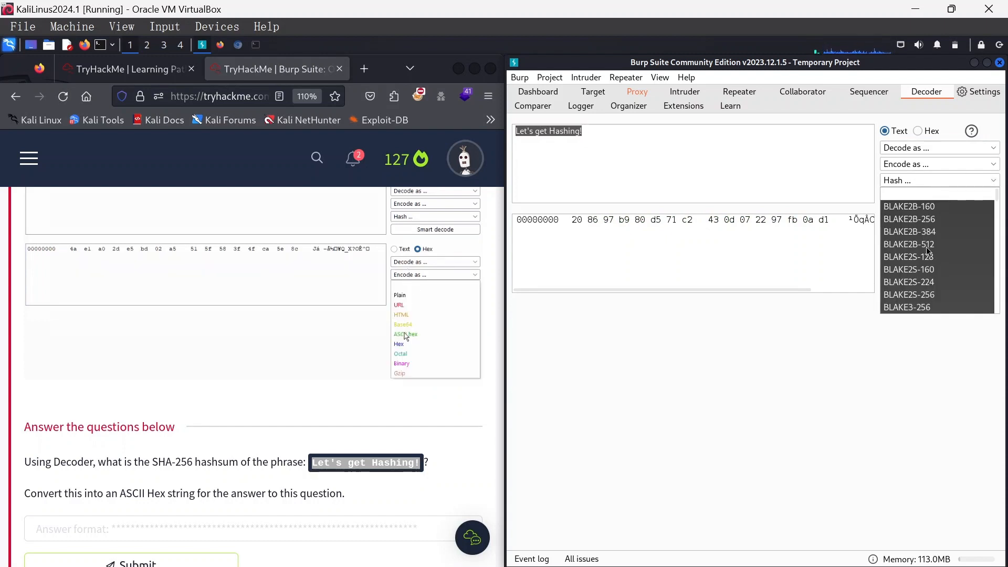
{"action": "scroll", "coordinate": [937, 274], "scroll_direction": "down", "scroll_amount": 3}
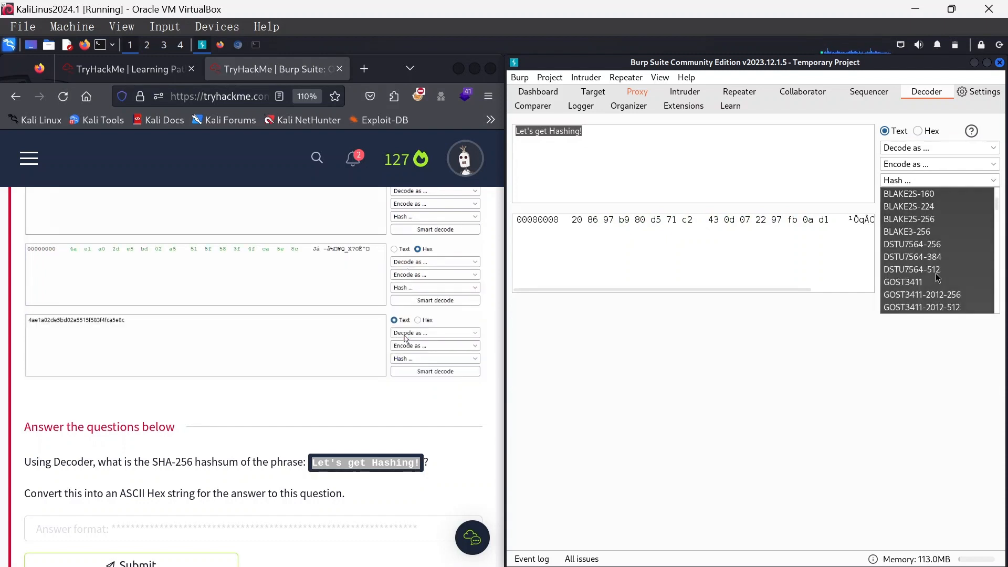
{"action": "scroll", "coordinate": [937, 275], "scroll_direction": "down", "scroll_amount": 12}
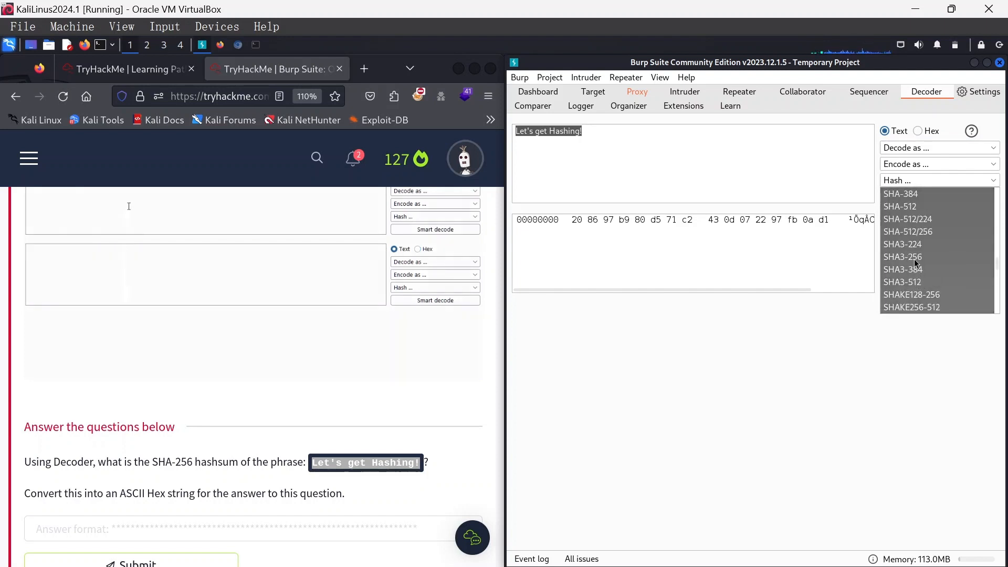
{"action": "scroll", "coordinate": [910, 250], "scroll_direction": "up", "scroll_amount": 1}
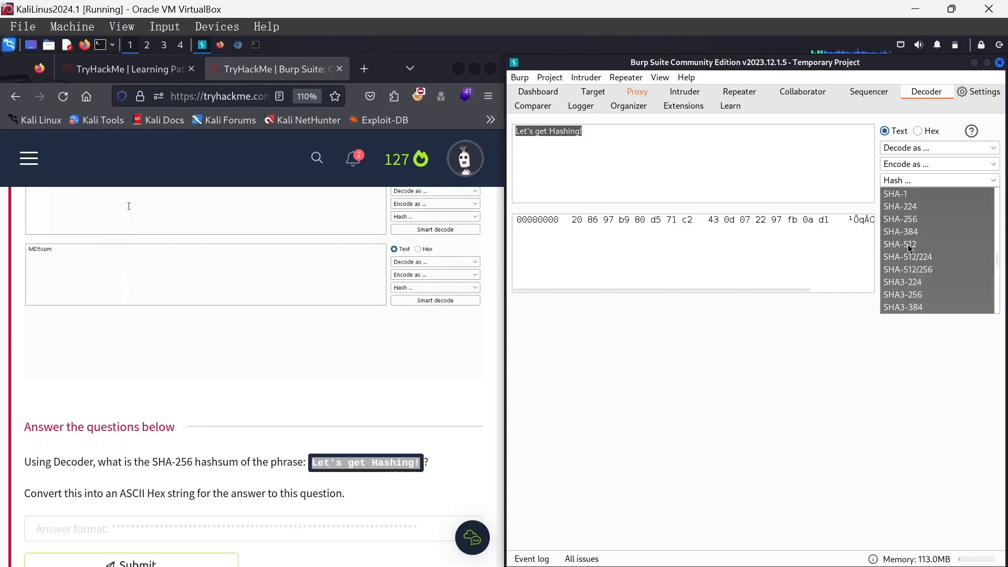
{"action": "left_click", "coordinate": [915, 220]}
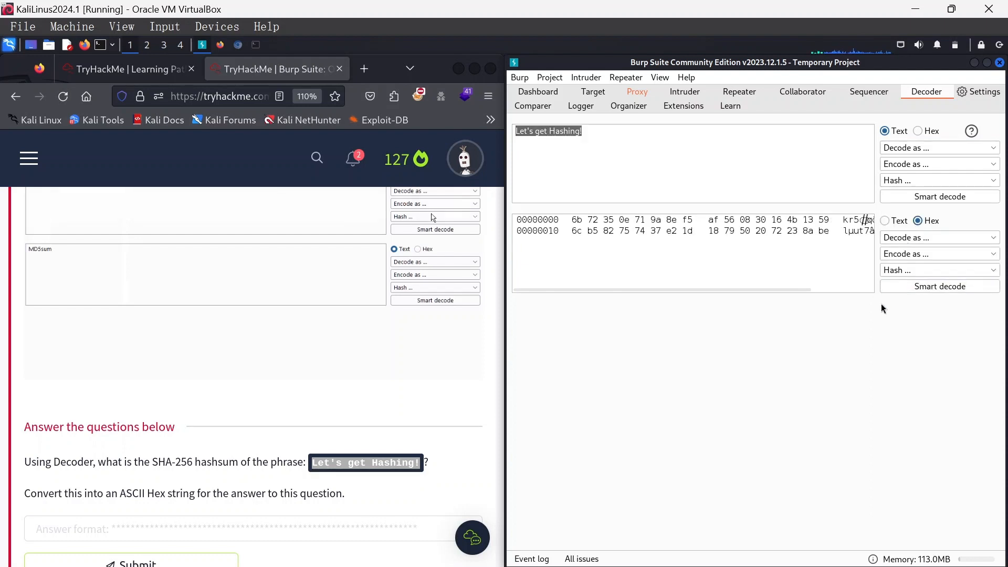
{"action": "left_click", "coordinate": [922, 254]}
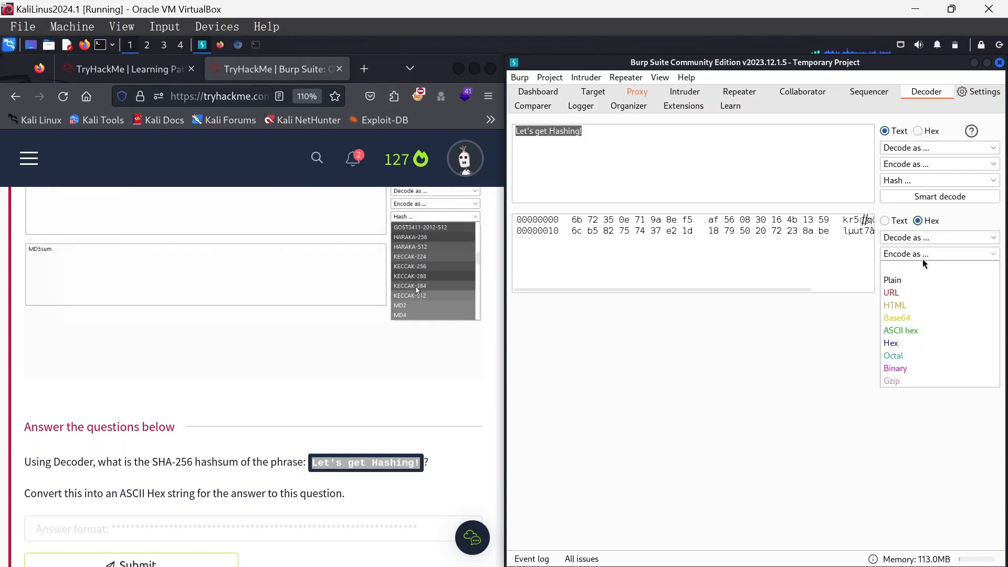
{"action": "left_click", "coordinate": [901, 332]}
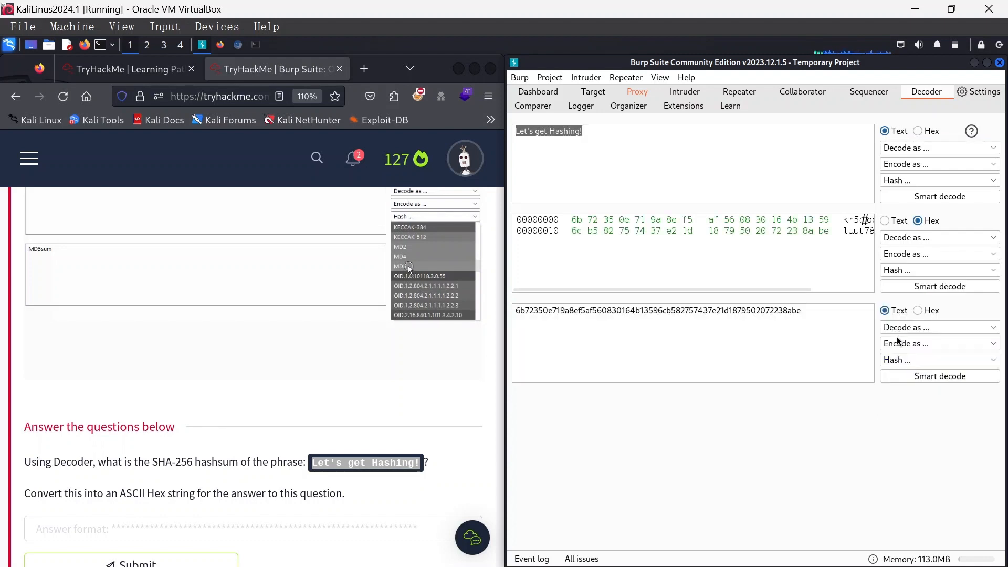
{"action": "double_click", "coordinate": [677, 311]}
{"action": "key", "text": "ctrl+c"}
{"action": "left_click", "coordinate": [237, 405]}
{"action": "scroll", "coordinate": [238, 405], "scroll_direction": "down", "scroll_amount": 3}
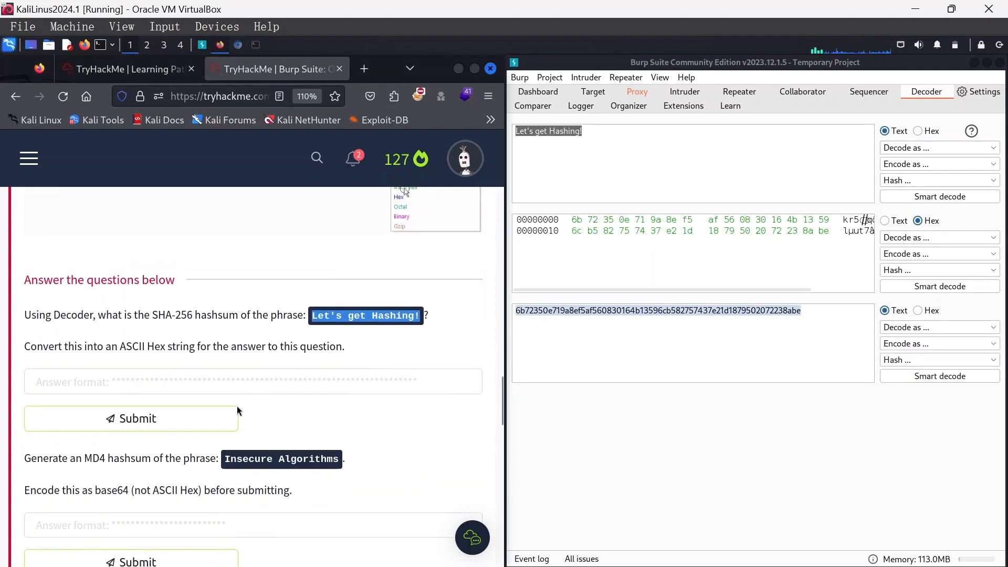
{"action": "left_click", "coordinate": [168, 359]}
{"action": "key", "text": "ctrl+v"}
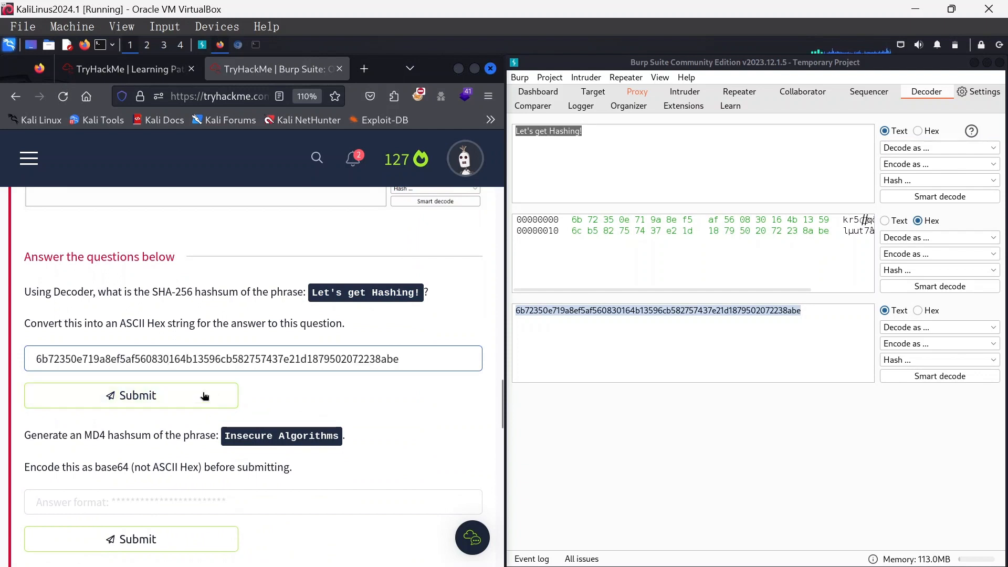
{"action": "left_click", "coordinate": [203, 397]}
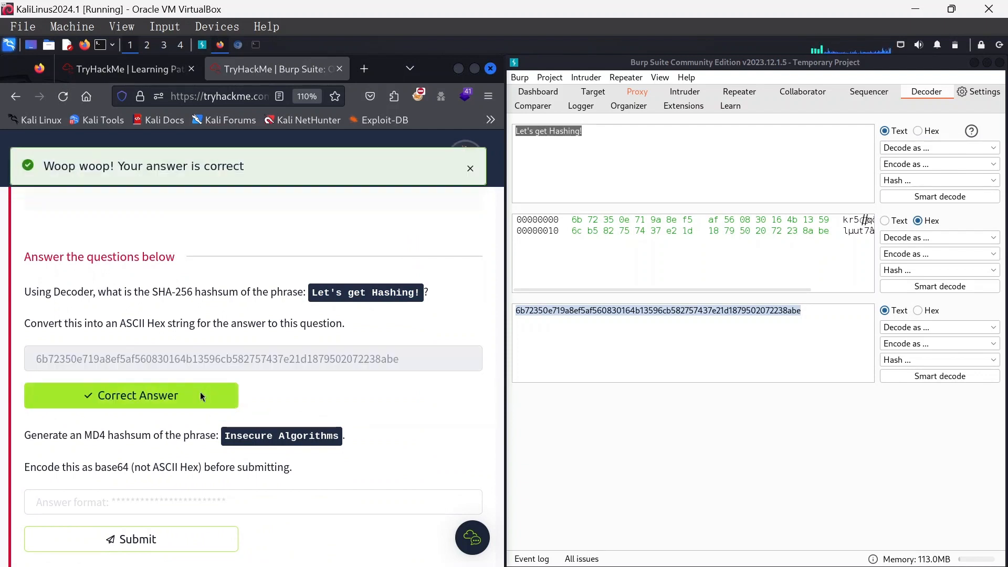
Replace Decoder's input with the phrase from the MD4 question, Insecure Algorithms
{"action": "scroll", "coordinate": [251, 391], "scroll_direction": "down", "scroll_amount": 3}
{"action": "scroll", "coordinate": [252, 391], "scroll_direction": "down", "scroll_amount": 1}
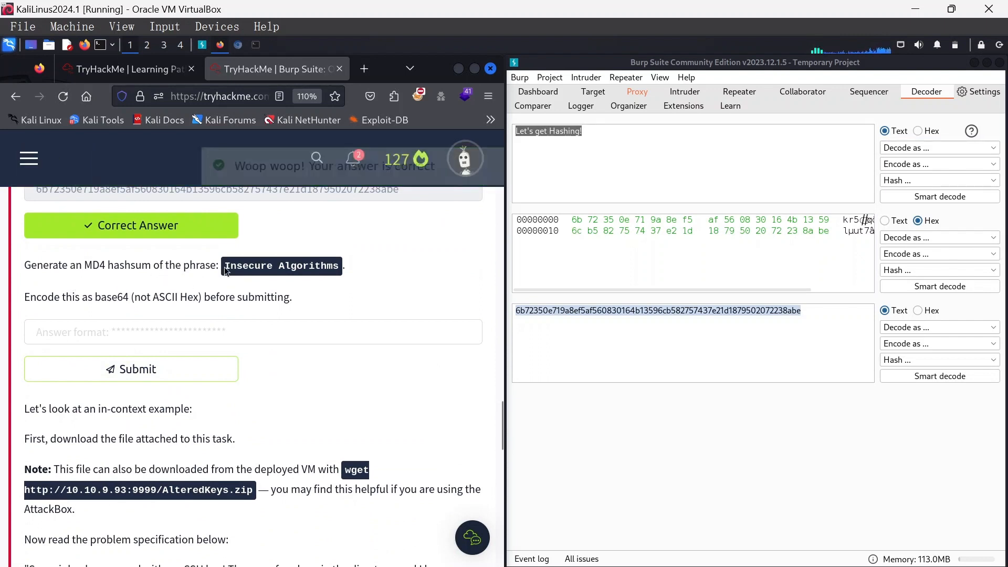
{"action": "left_click_drag", "start_coordinate": [226, 268], "coordinate": [344, 270]}
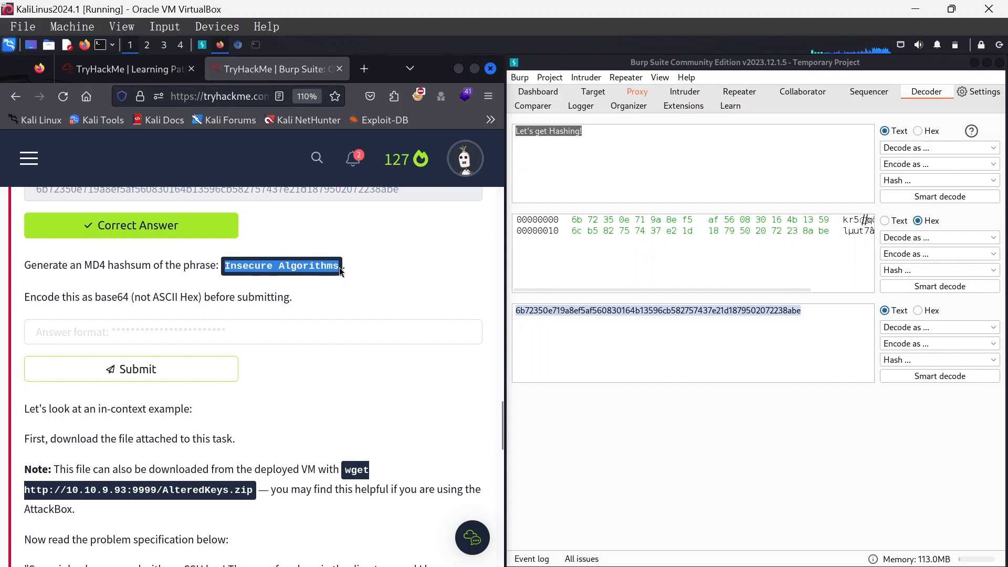
{"action": "left_click", "coordinate": [659, 141]}
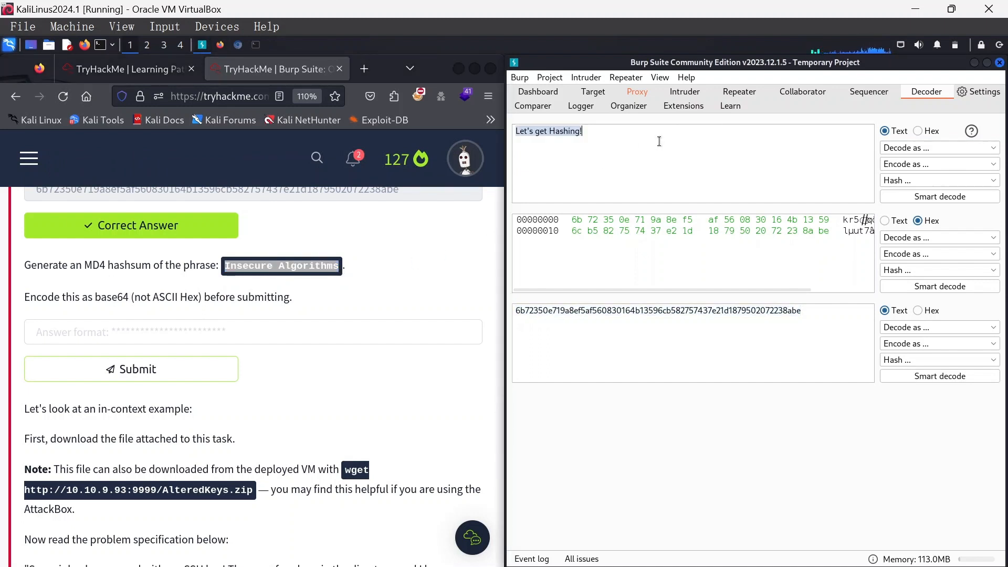
{"action": "type", "text": "Insecure Algorithms"}
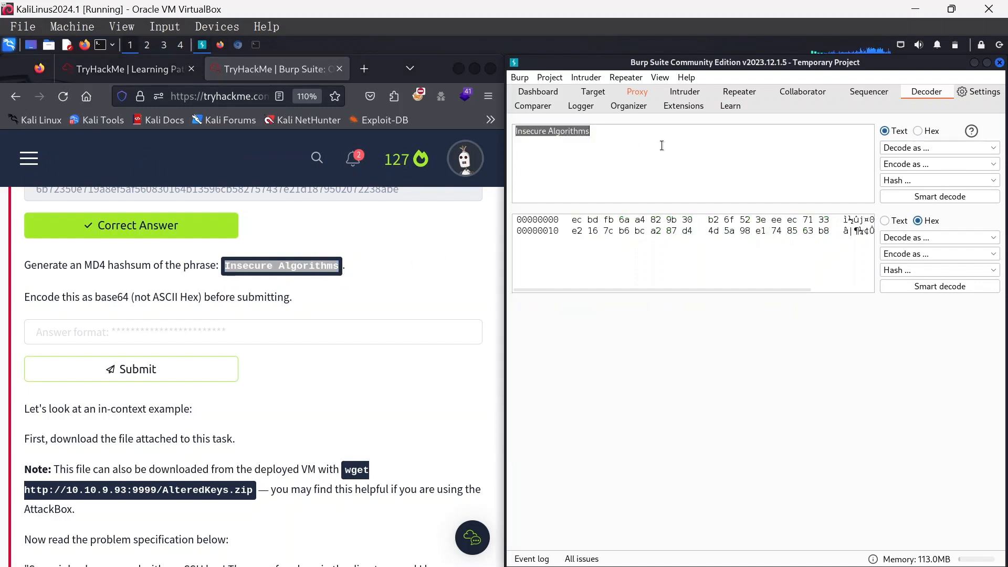
Hash the phrase Insecure Algorithms with the MD4 algorithm
{"action": "left_click", "coordinate": [918, 181]}
{"action": "scroll", "coordinate": [929, 257], "scroll_direction": "down", "scroll_amount": 3}
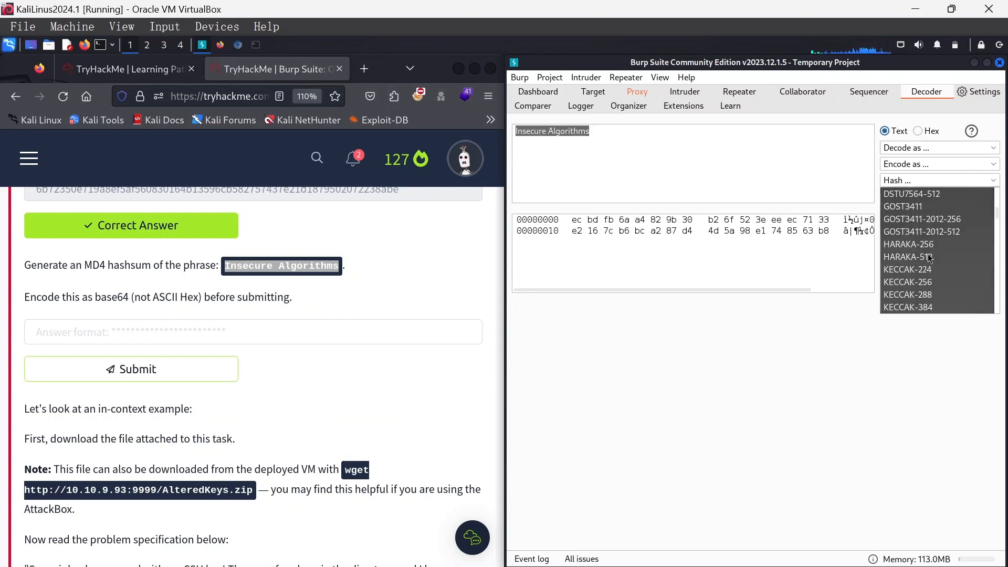
{"action": "scroll", "coordinate": [929, 258], "scroll_direction": "down", "scroll_amount": 2}
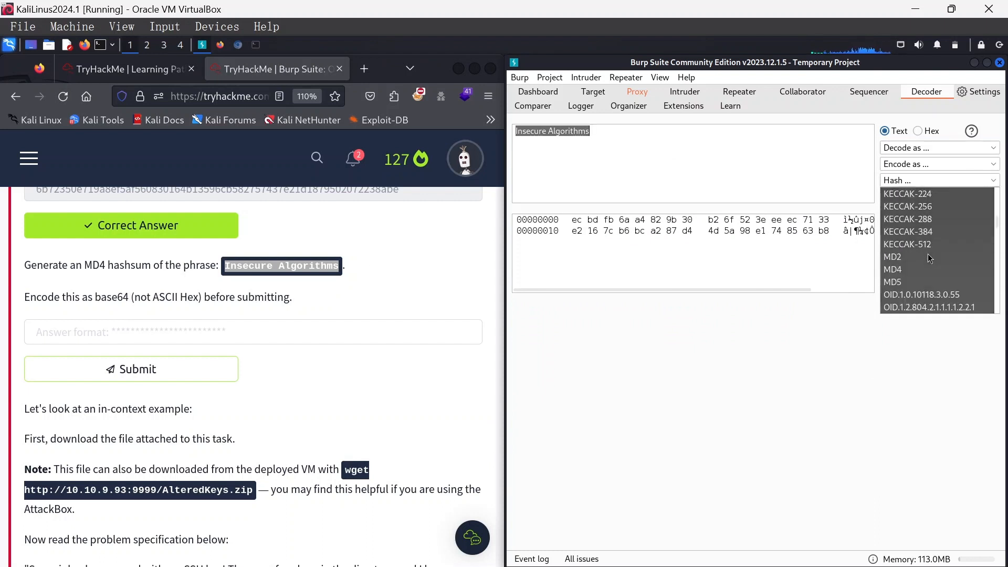
{"action": "left_click", "coordinate": [886, 270]}
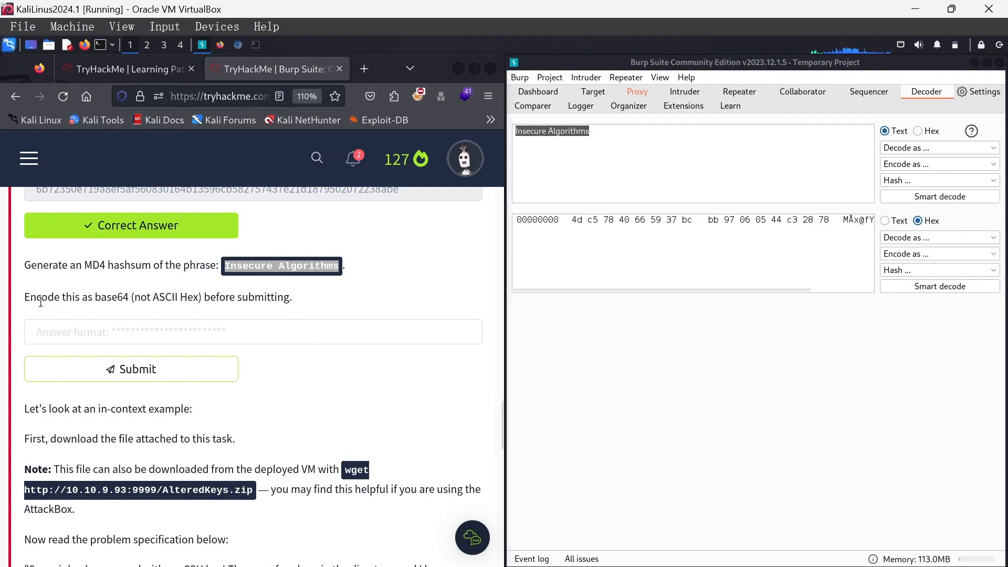
Encode the MD4 hashsum of Insecure Algorithms as Base64 in Decoder
{"action": "left_click_drag", "start_coordinate": [42, 297], "coordinate": [135, 299]}
{"action": "left_click", "coordinate": [167, 297]}
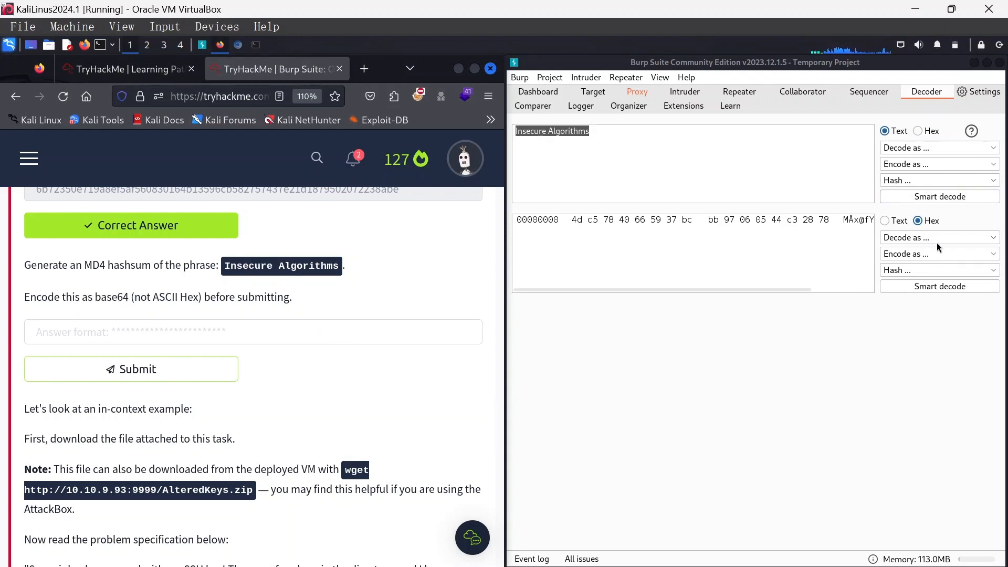
{"action": "left_click", "coordinate": [928, 255]}
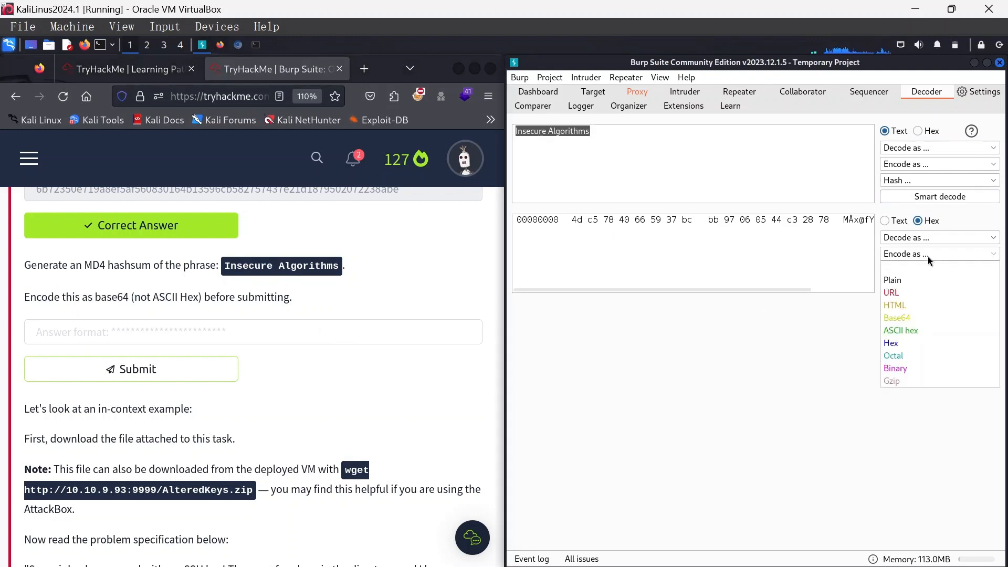
{"action": "left_click", "coordinate": [910, 317]}
Copy the Base64 output, TcV4QGZZN7y7lwYFRMMoeA==, into the MD4 question's answer and submit it
{"action": "triple_click", "coordinate": [648, 316]}
{"action": "key", "text": "ctrl+c"}
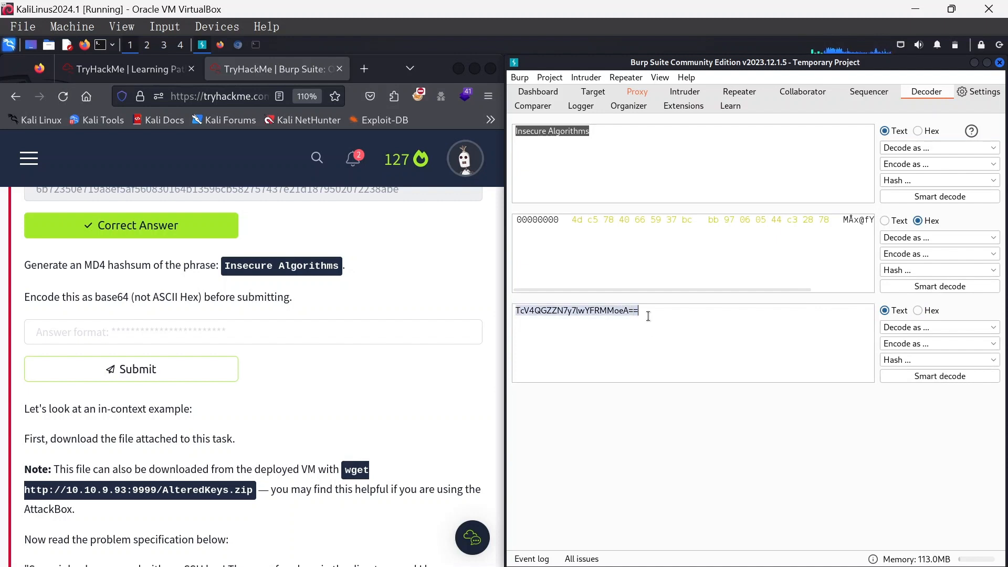
{"action": "left_click", "coordinate": [165, 326]}
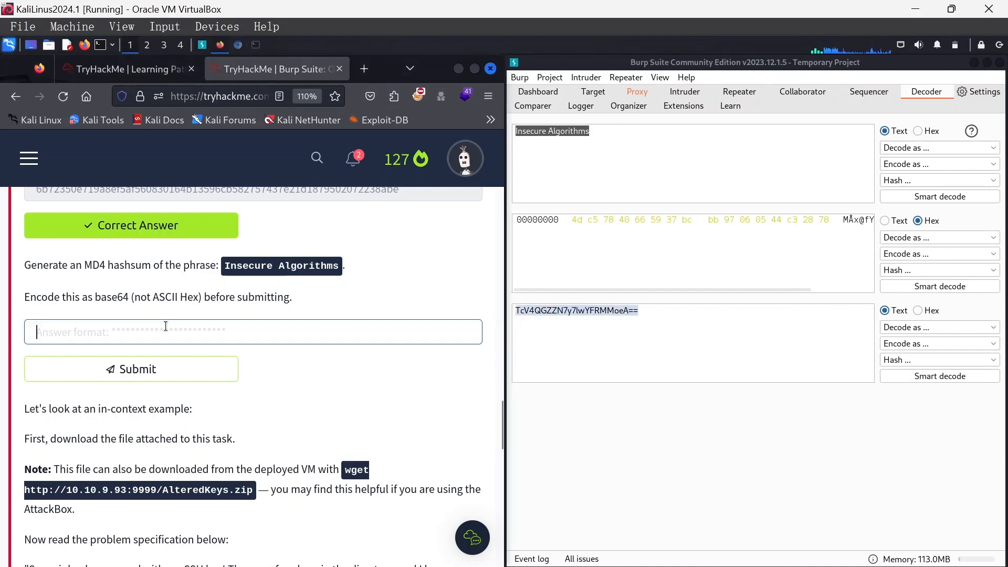
{"action": "key", "text": "ctrl+v"}
{"action": "left_click", "coordinate": [180, 369]}
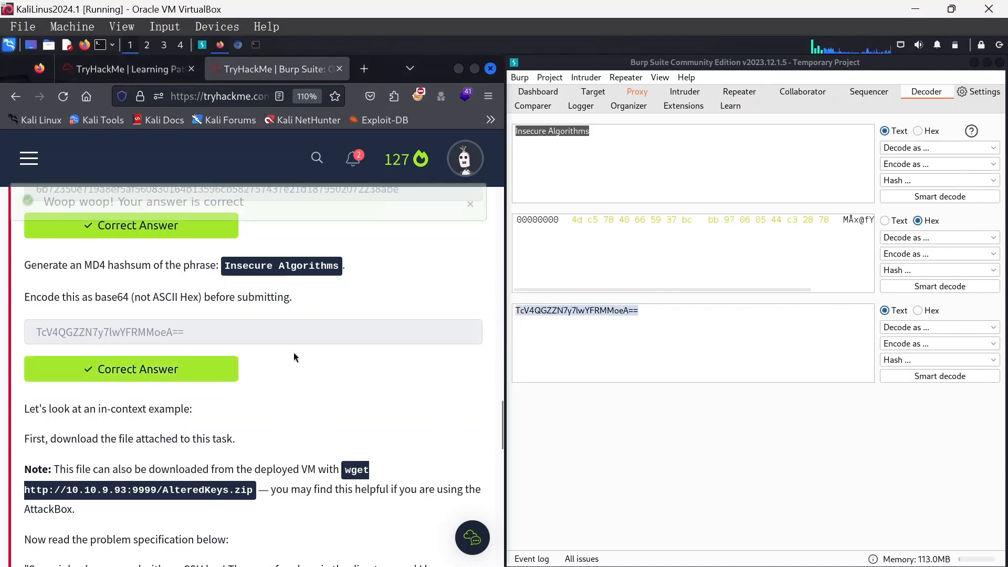
Review Task 4's hashing walkthrough and read the in-context SSH key example, including its download instructions
{"action": "scroll", "coordinate": [263, 353], "scroll_direction": "down", "scroll_amount": 3}
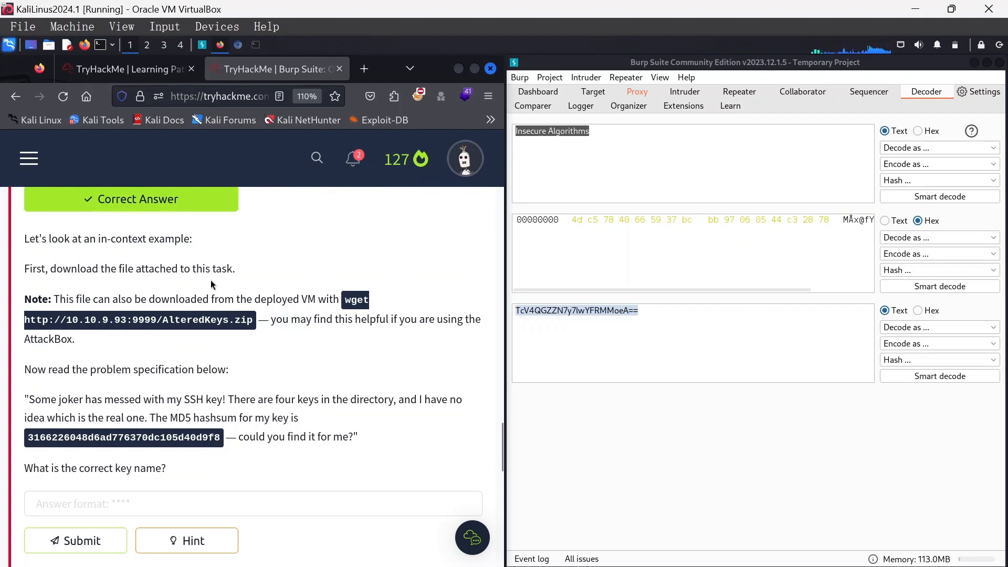
{"action": "scroll", "coordinate": [421, 270], "scroll_direction": "up", "scroll_amount": 10}
{"action": "scroll", "coordinate": [431, 271], "scroll_direction": "up", "scroll_amount": 15}
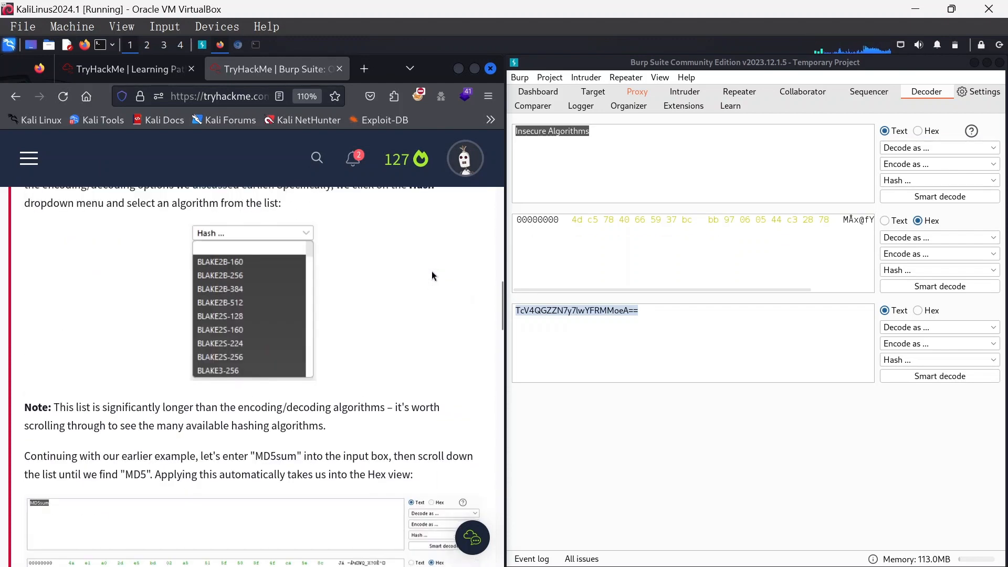
{"action": "scroll", "coordinate": [409, 313], "scroll_direction": "down", "scroll_amount": 5}
{"action": "scroll", "coordinate": [409, 313], "scroll_direction": "down", "scroll_amount": 15}
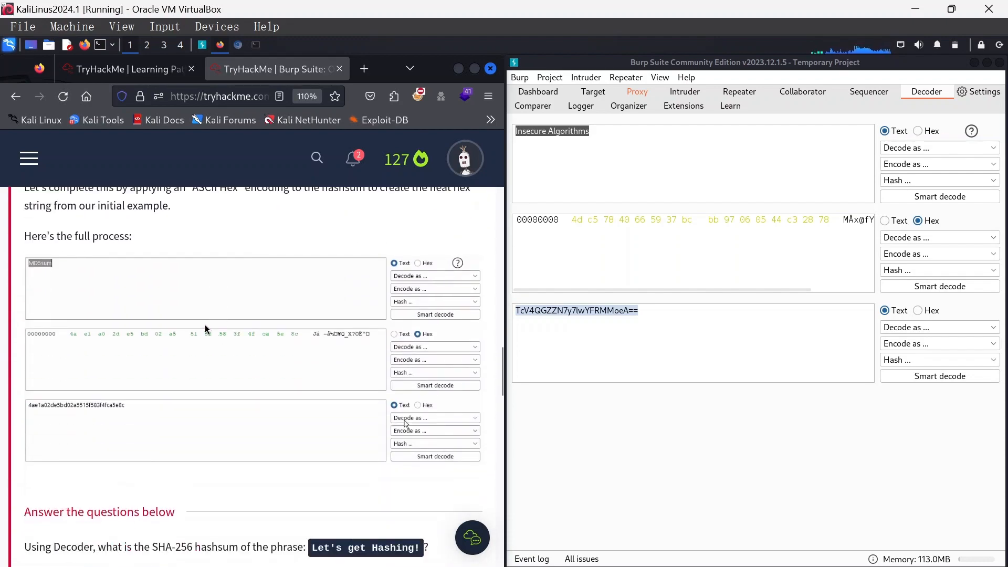
{"action": "scroll", "coordinate": [205, 324], "scroll_direction": "down", "scroll_amount": 3}
{"action": "scroll", "coordinate": [205, 324], "scroll_direction": "down", "scroll_amount": 5}
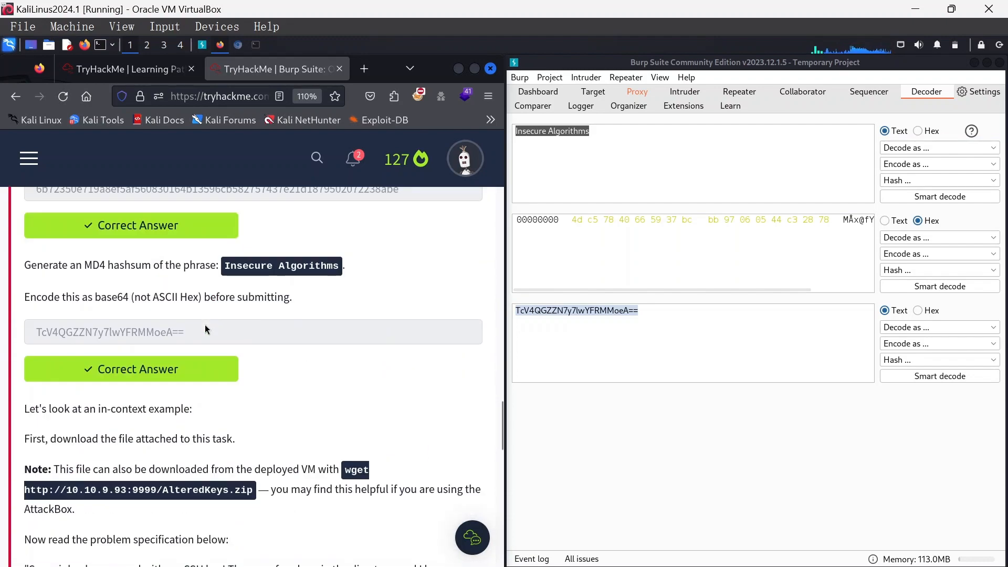
{"action": "scroll", "coordinate": [204, 324], "scroll_direction": "down", "scroll_amount": 3}
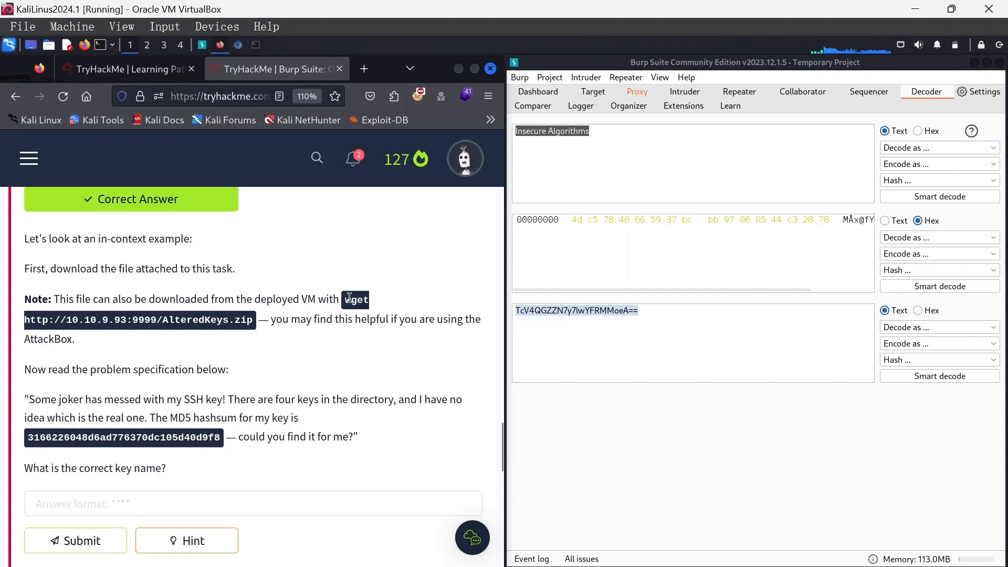
{"action": "left_click", "coordinate": [256, 46]}
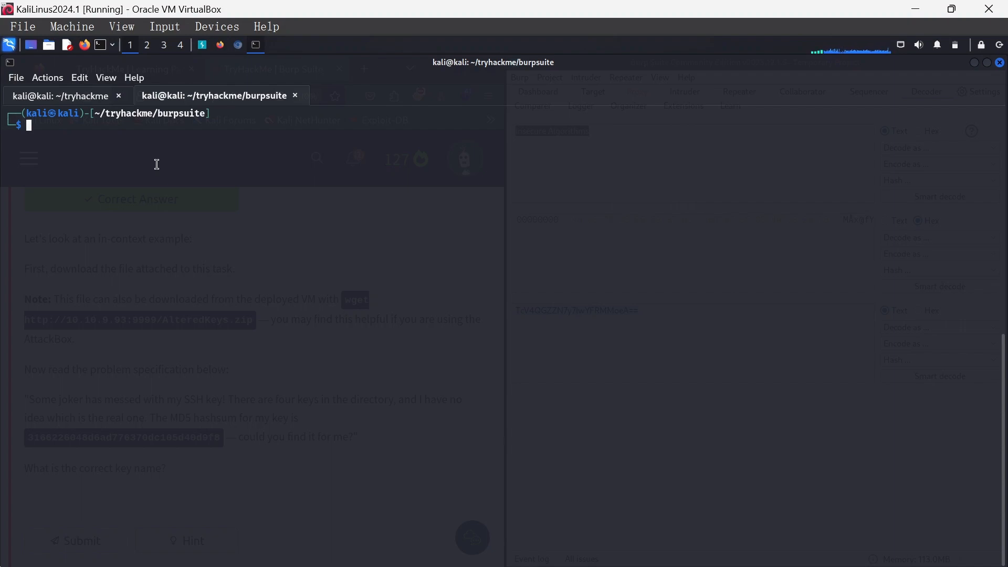
{"action": "type", "text": "wget "}
{"action": "type", "text": "httt"}
{"action": "type", "text": "p://"}
{"action": "left_click", "coordinate": [253, 46]}
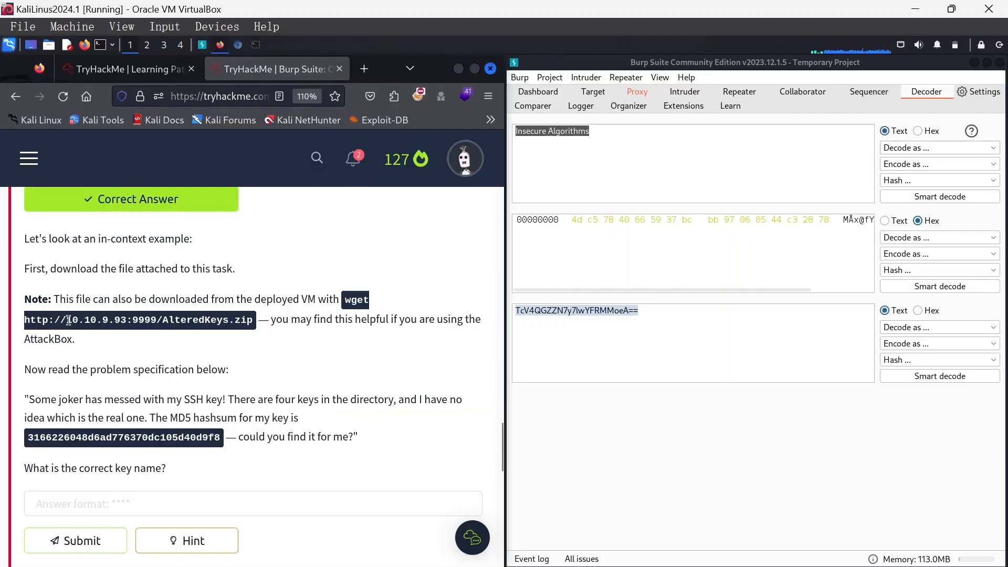
{"action": "left_click_drag", "start_coordinate": [68, 322], "coordinate": [158, 321]}
{"action": "key", "text": "ctrl+c"}
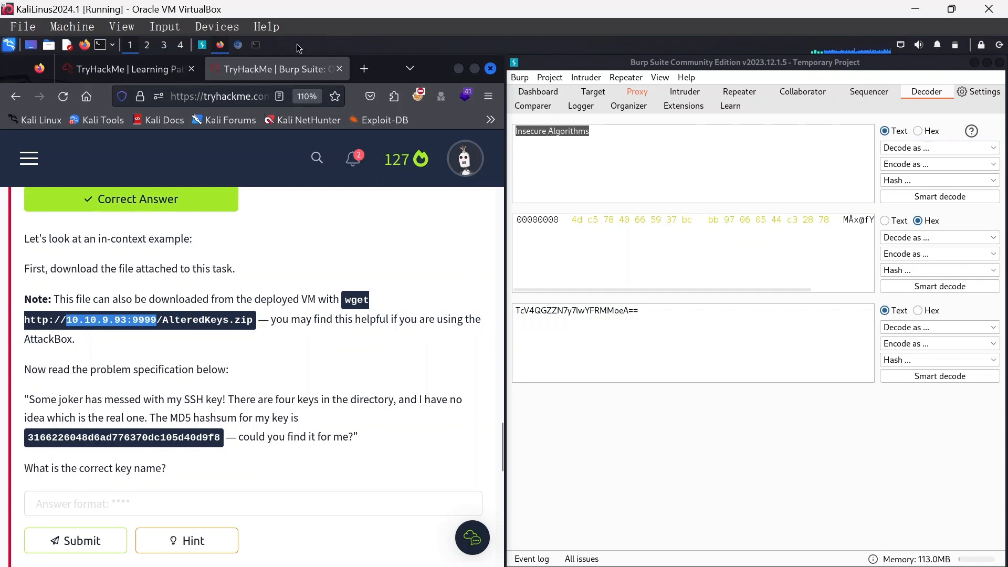
{"action": "left_click", "coordinate": [252, 47]}
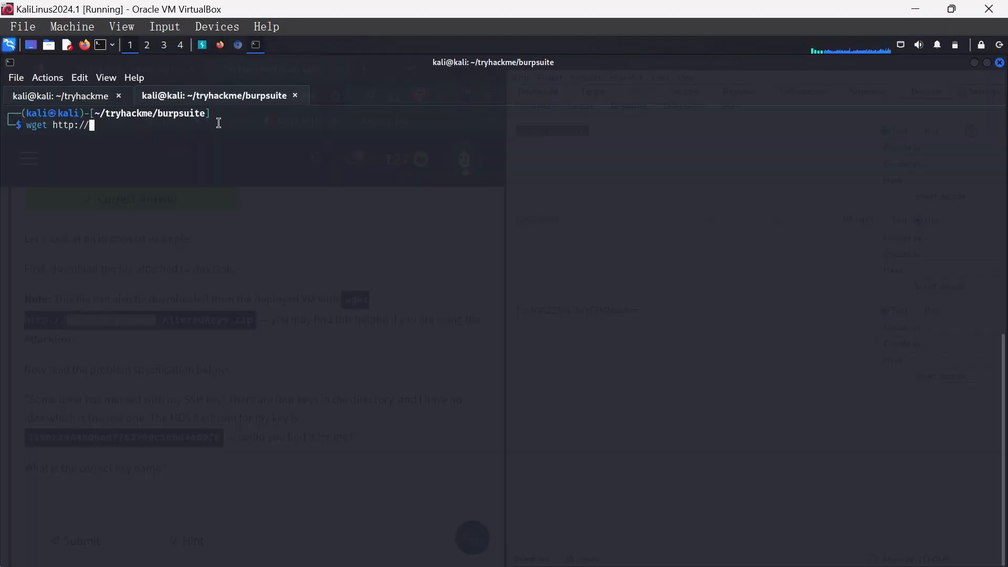
{"action": "key", "text": "ctrl+shift+v"}
{"action": "key", "text": "Right"}
{"action": "type", "text": "/"}
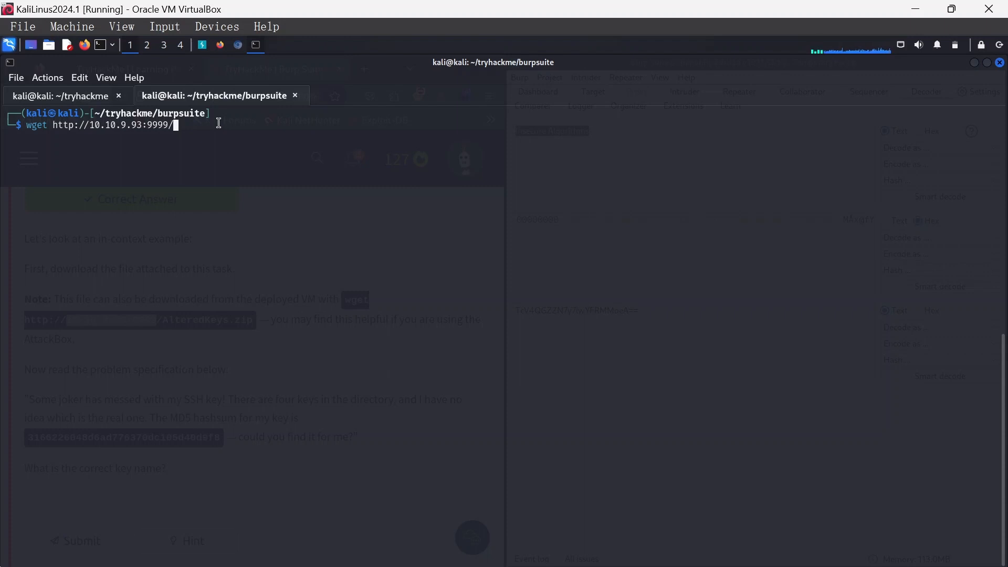
Append the file name AlteredKeys.zip, copied from the task, to the wget command and run the download
{"action": "left_click", "coordinate": [257, 46]}
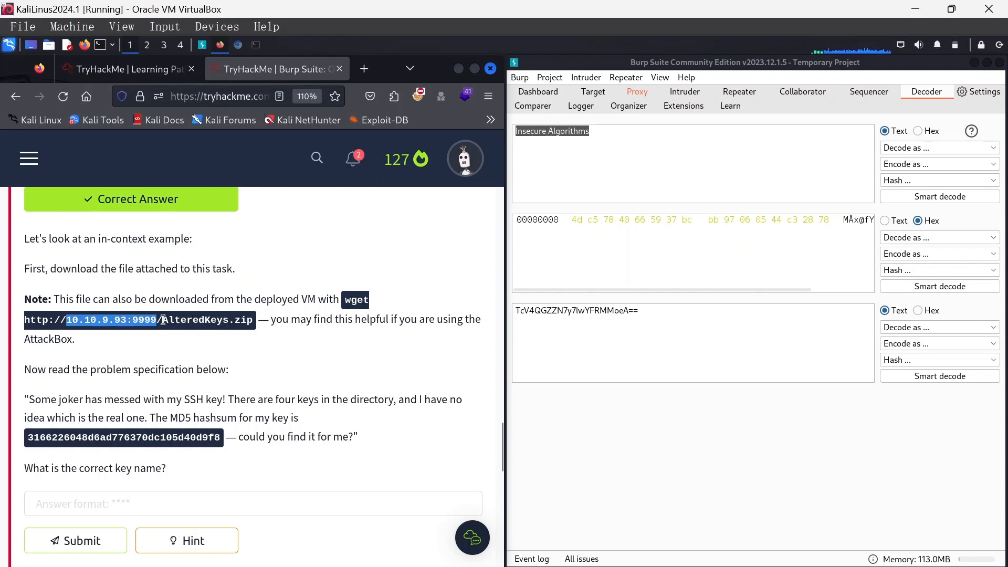
{"action": "left_click_drag", "start_coordinate": [163, 319], "coordinate": [255, 326]}
{"action": "key", "text": "ctrl+c"}
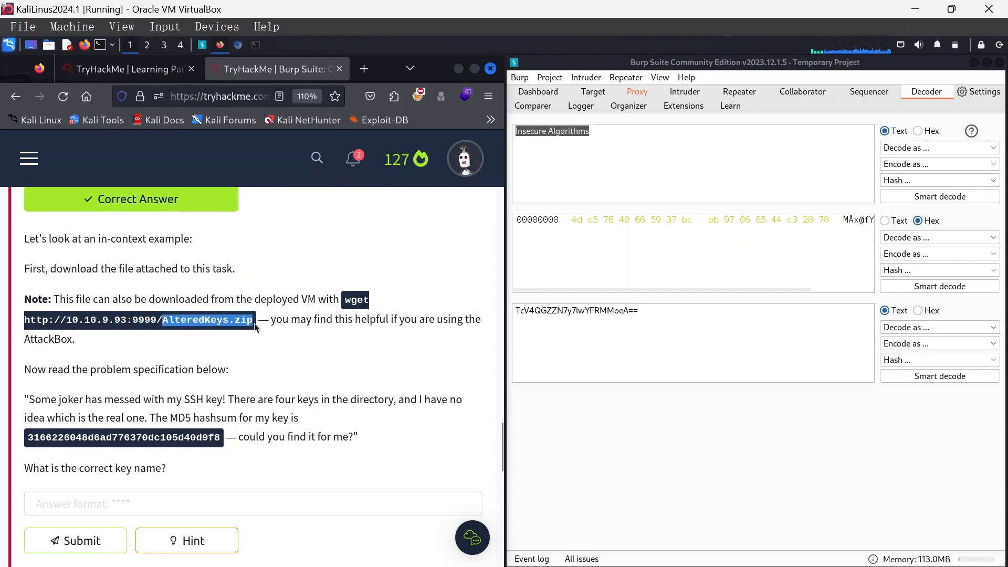
{"action": "left_click", "coordinate": [256, 45]}
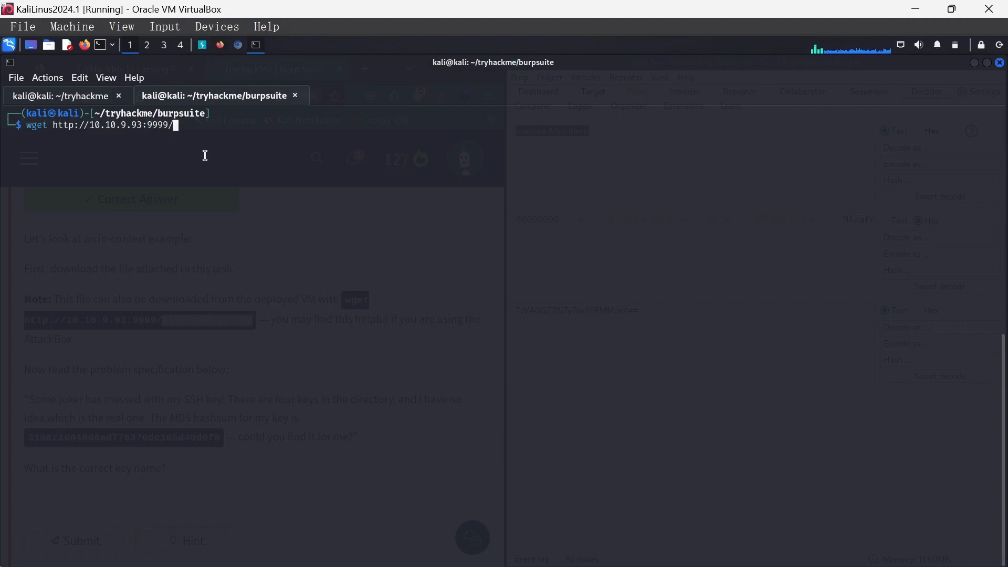
{"action": "key", "text": "ctrl+shift+v"}
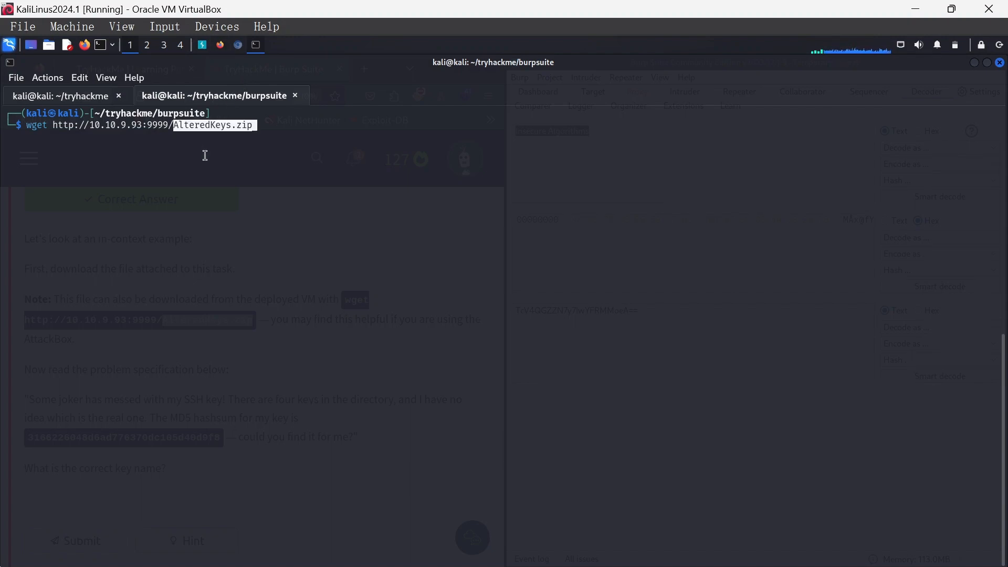
{"action": "key", "text": "Right"}
{"action": "key", "text": "Return"}
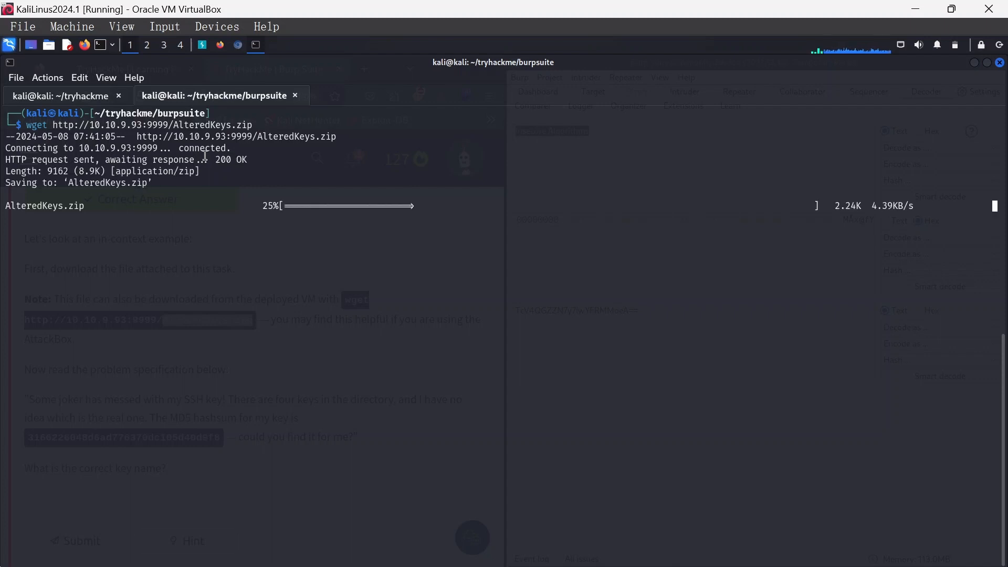
List the burpsuite folder's contents and extract AlteredKeys.zip with unzip
{"action": "type", "text": "ls"}
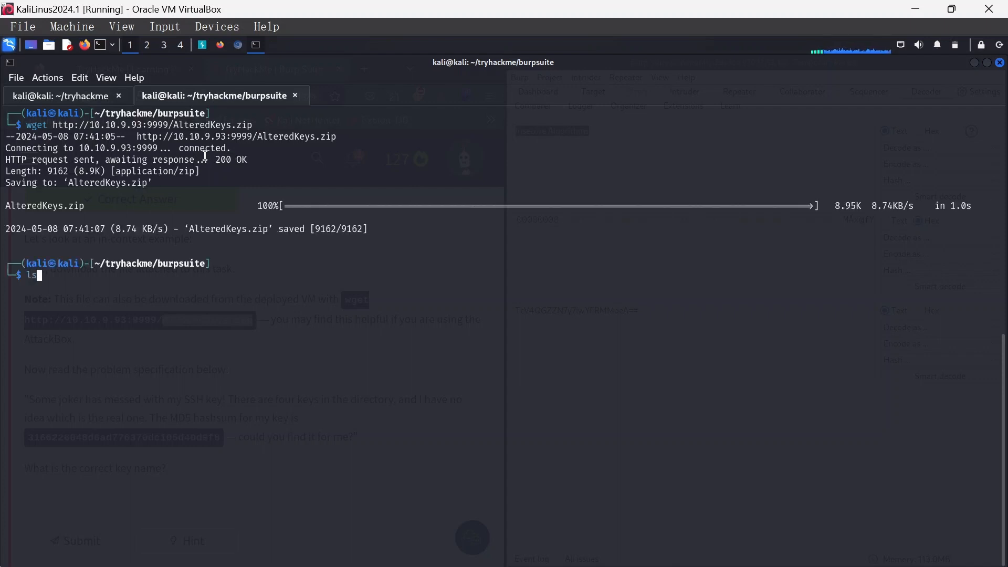
{"action": "key", "text": "Return"}
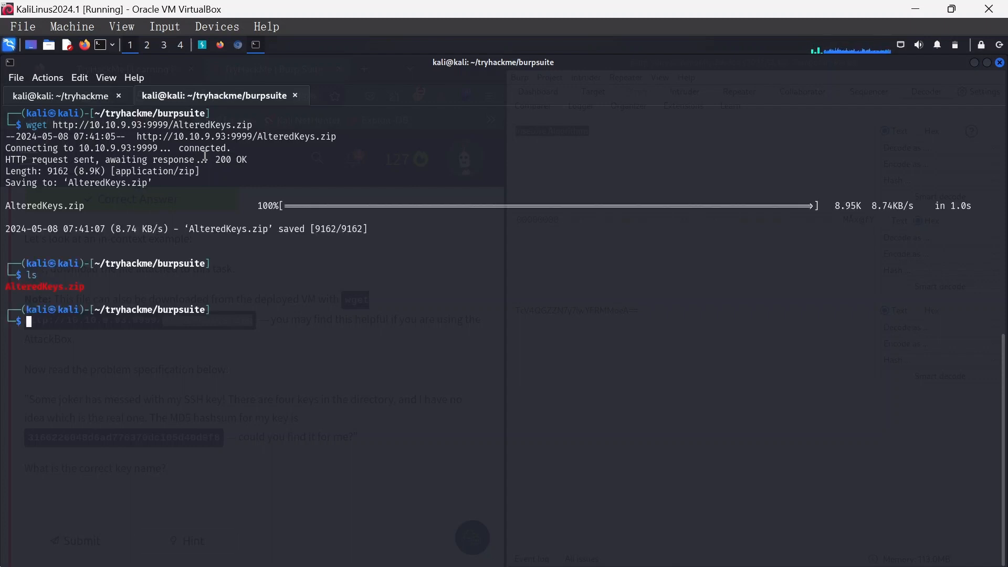
{"action": "type", "text": "uni"}
{"action": "key", "text": "BackSpace"}
{"action": "type", "text": "zip"}
{"action": "key", "text": "Caps_Lock"}
{"action": "type", "text": "A"}
{"action": "key", "text": "Caps_Lock"}
{"action": "key", "text": "Tab"}
{"action": "key", "text": "Return"}
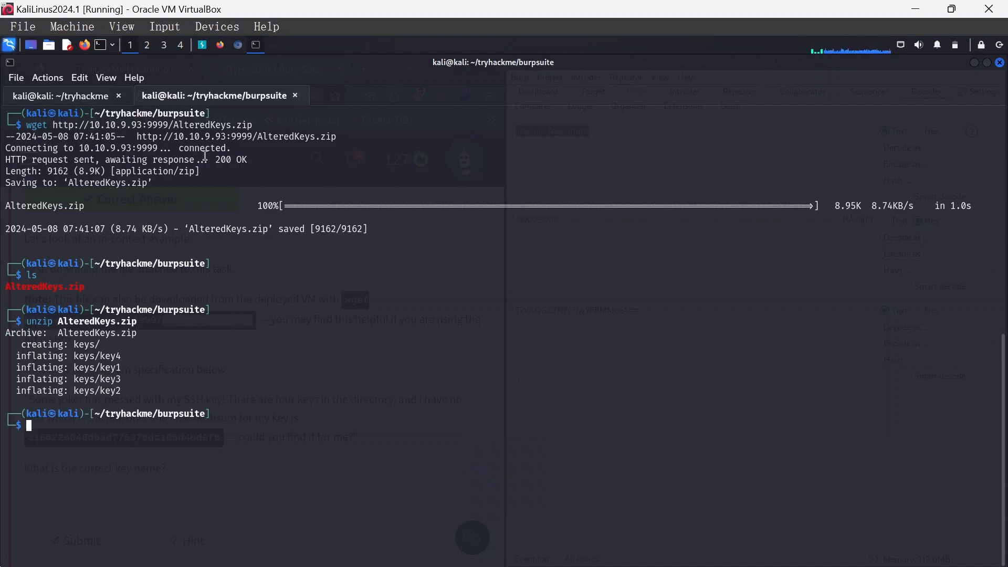
Change into the extracted keys directory and list the key files in it
{"action": "type", "text": "ls"}
{"action": "key", "text": "Return"}
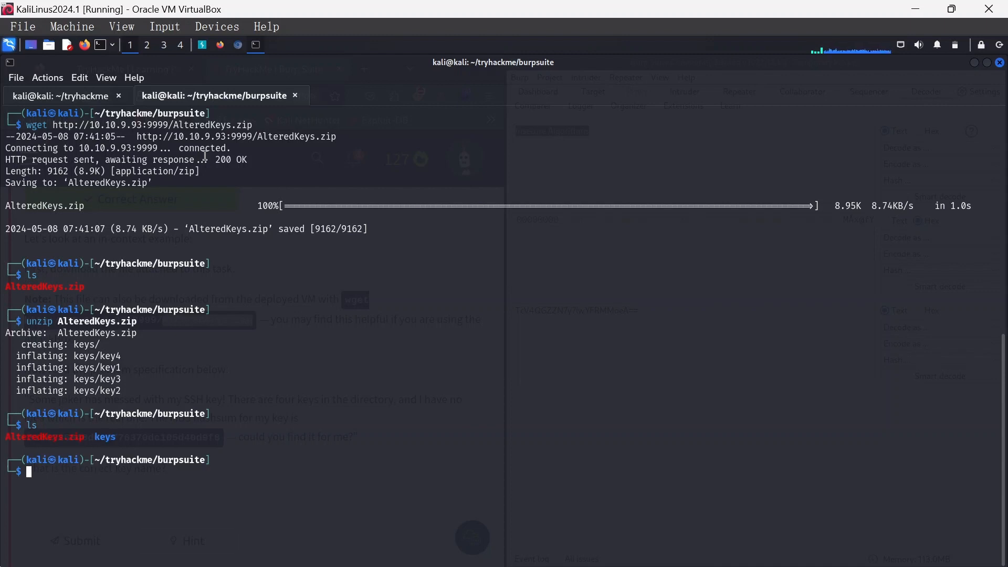
{"action": "type", "text": "cd k"}
{"action": "key", "text": "Tab"}
{"action": "key", "text": "Return"}
{"action": "type", "text": "ls"}
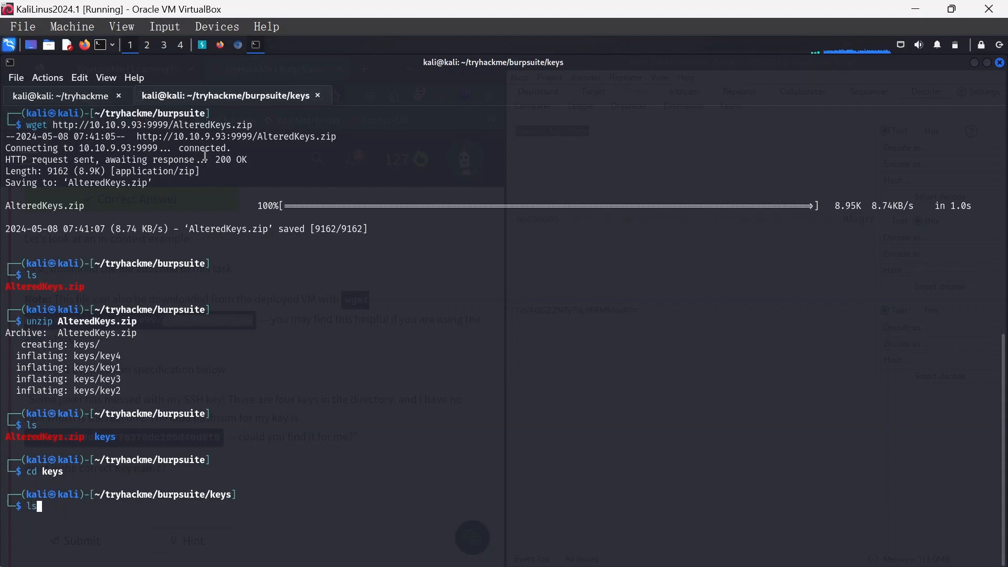
{"action": "key", "text": "Return"}
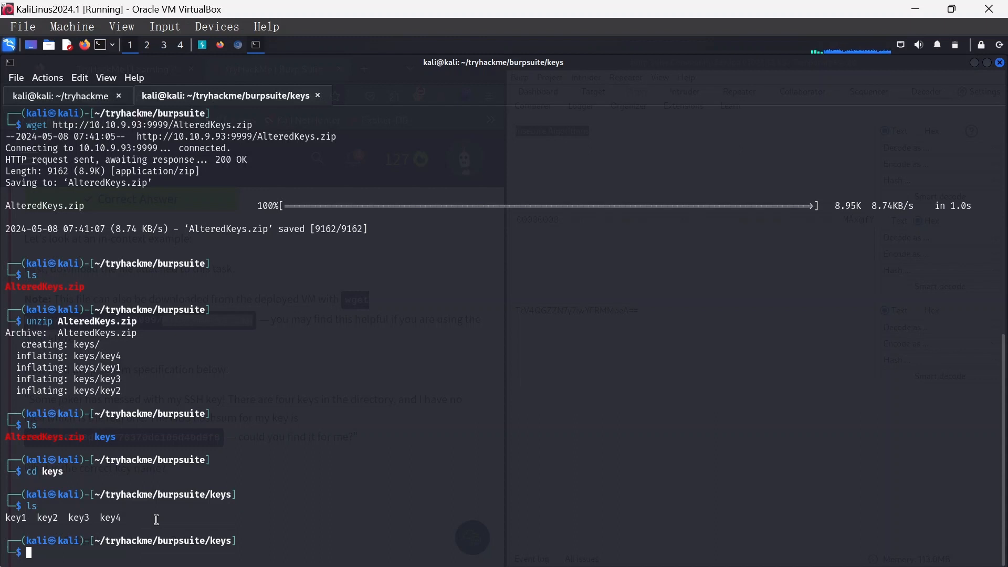
{"action": "left_click_drag", "start_coordinate": [7, 522], "coordinate": [165, 511]}
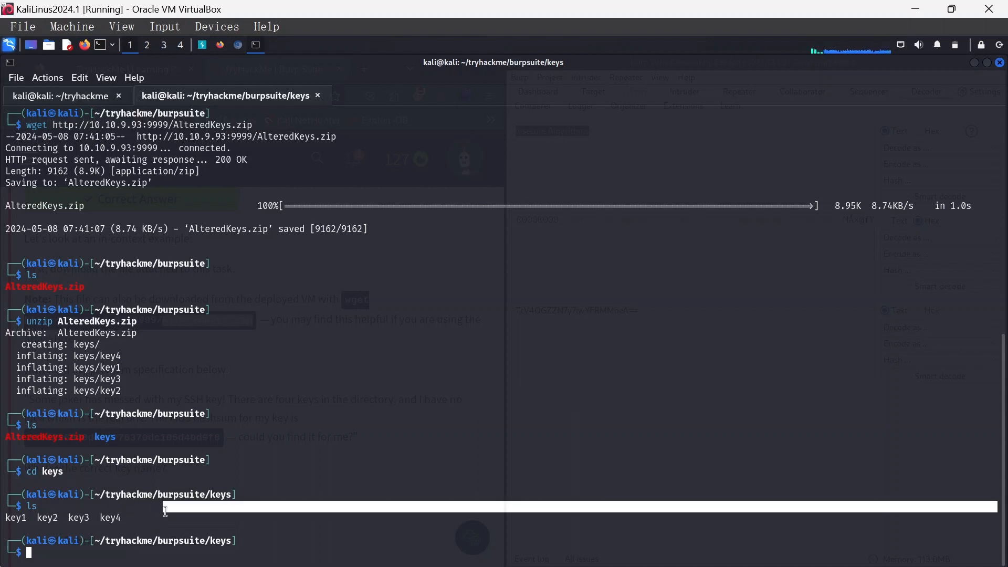
{"action": "left_click", "coordinate": [126, 520]}
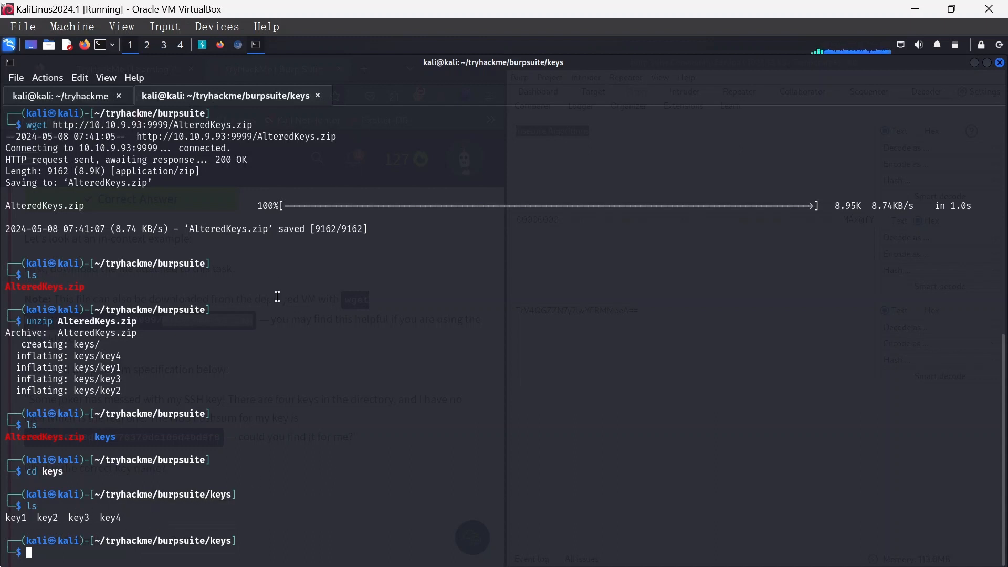
Print key1 with cat and look through the file's contents
{"action": "type", "text": "cd"}
{"action": "key", "text": "Left"}
{"action": "key", "text": "Delete"}
{"action": "type", "text": "at key1"}
{"action": "key", "text": "Return"}
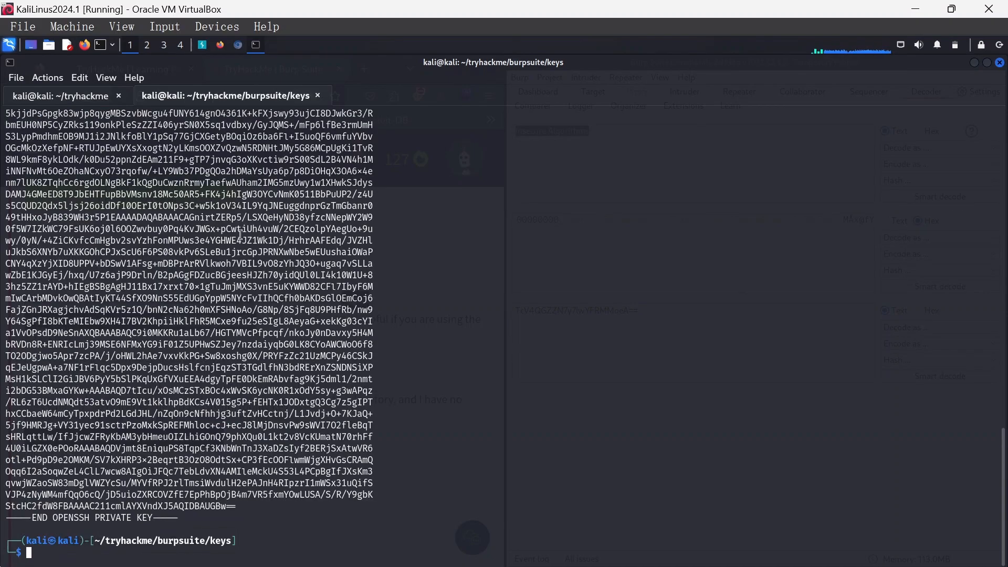
{"action": "scroll", "coordinate": [236, 273], "scroll_direction": "up", "scroll_amount": 8}
{"action": "scroll", "coordinate": [216, 259], "scroll_direction": "down", "scroll_amount": 3}
{"action": "scroll", "coordinate": [215, 259], "scroll_direction": "down", "scroll_amount": 5}
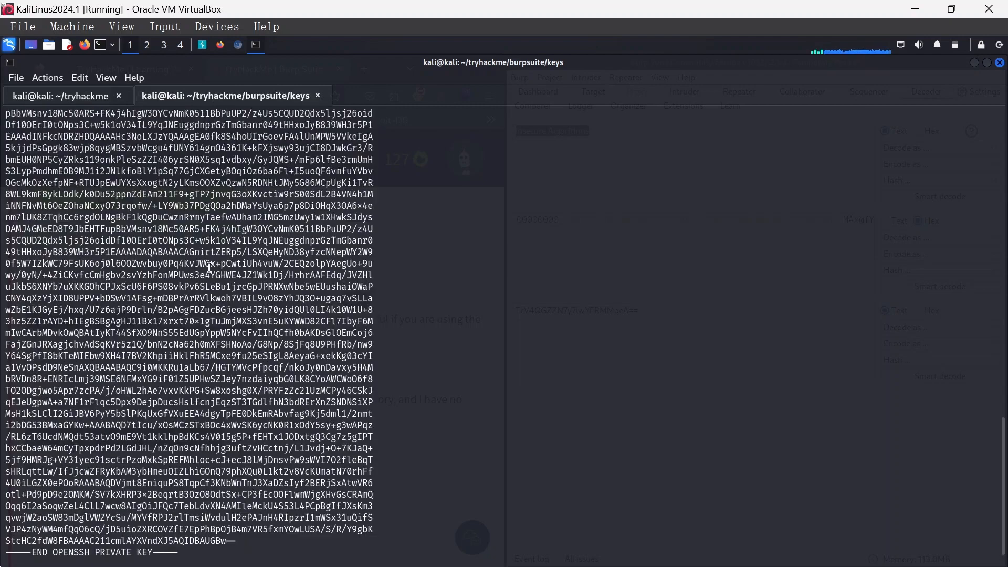
Switch to the TryHackMe page and review the MD5 hashsum given in the SSH key problem specification
{"action": "scroll", "coordinate": [216, 260], "scroll_direction": "up", "scroll_amount": 3}
{"action": "left_click", "coordinate": [256, 53]}
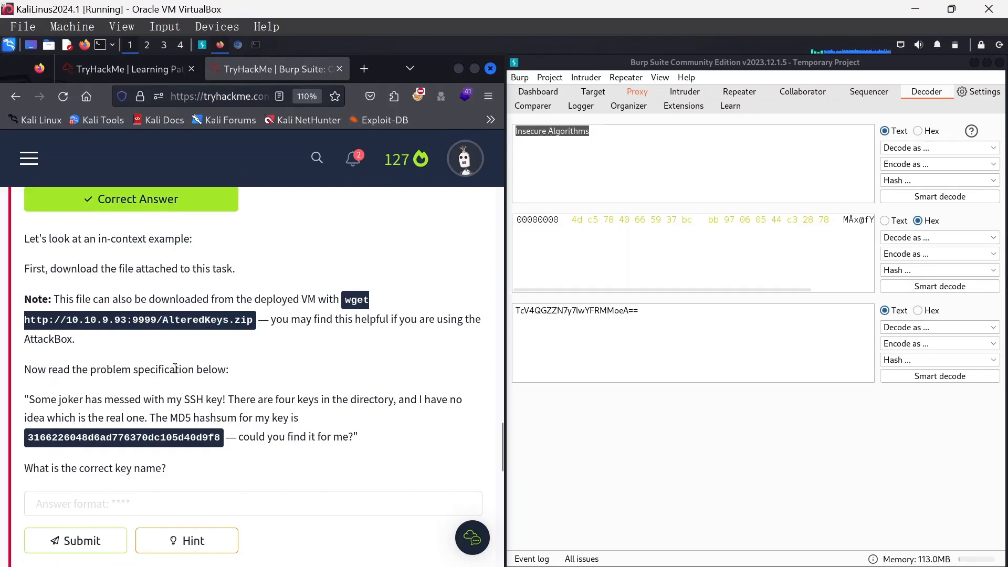
{"action": "scroll", "coordinate": [234, 380], "scroll_direction": "down", "scroll_amount": 3}
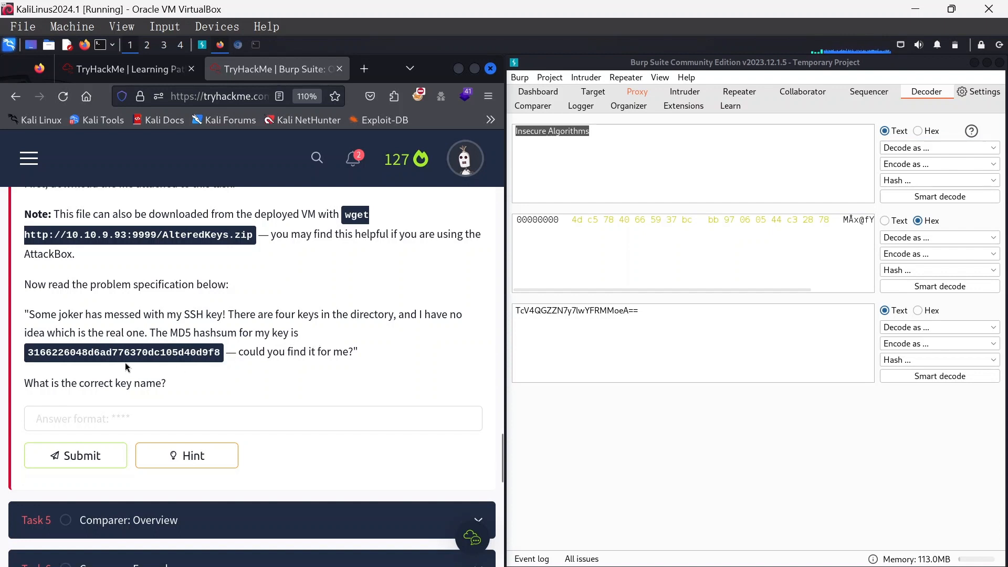
{"action": "left_click_drag", "start_coordinate": [28, 352], "coordinate": [224, 358]}
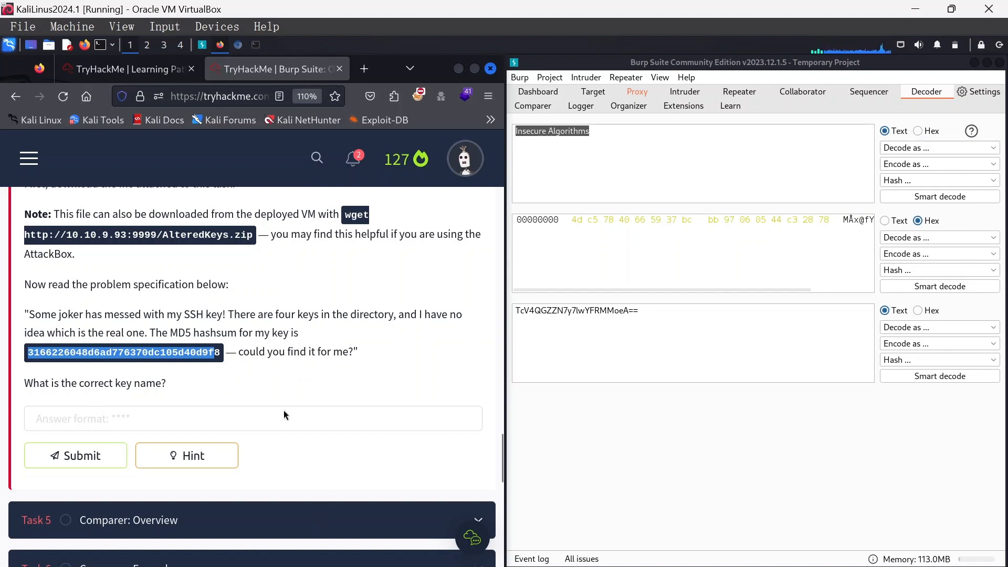
{"action": "left_click", "coordinate": [240, 389]}
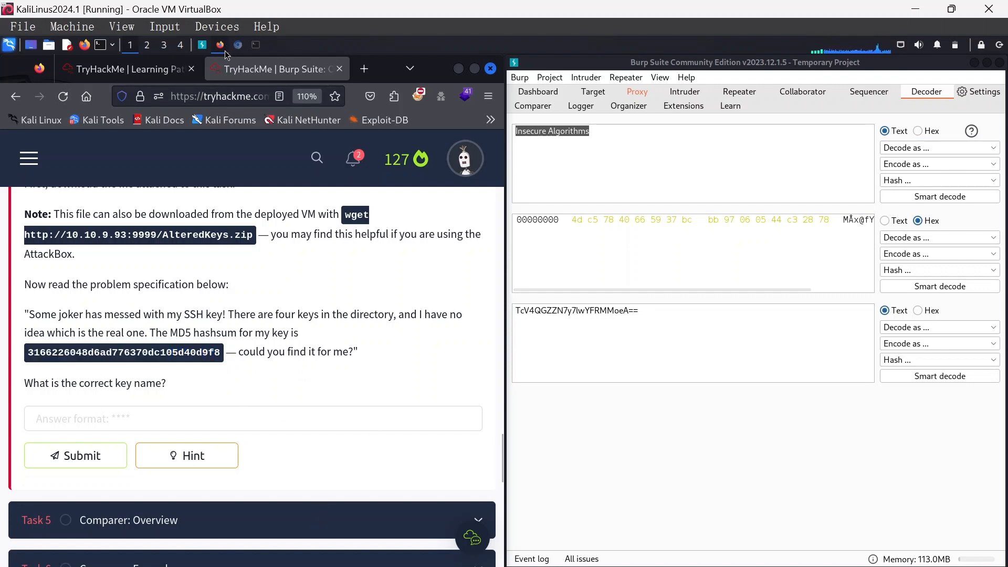
Switch to the terminal and copy the complete private key text of key1, including its BEGIN and END lines
{"action": "left_click", "coordinate": [253, 49]}
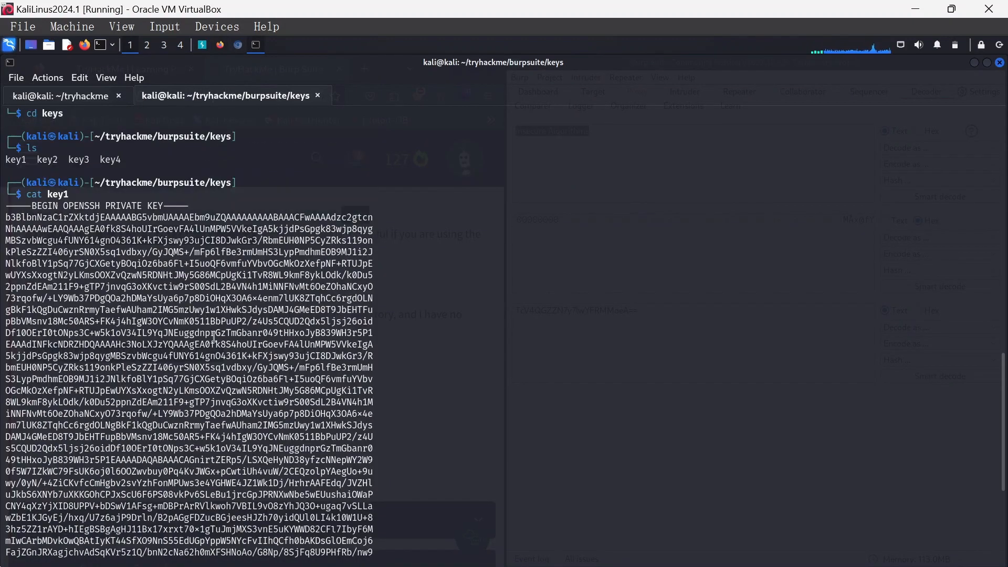
{"action": "left_click_drag", "start_coordinate": [4, 206], "coordinate": [21, 212]}
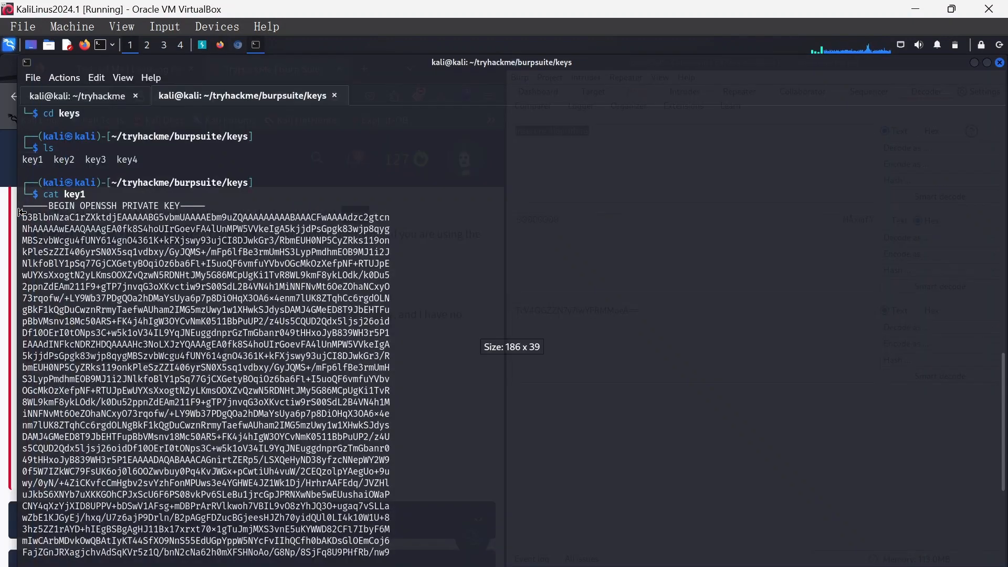
{"action": "left_click", "coordinate": [990, 64]}
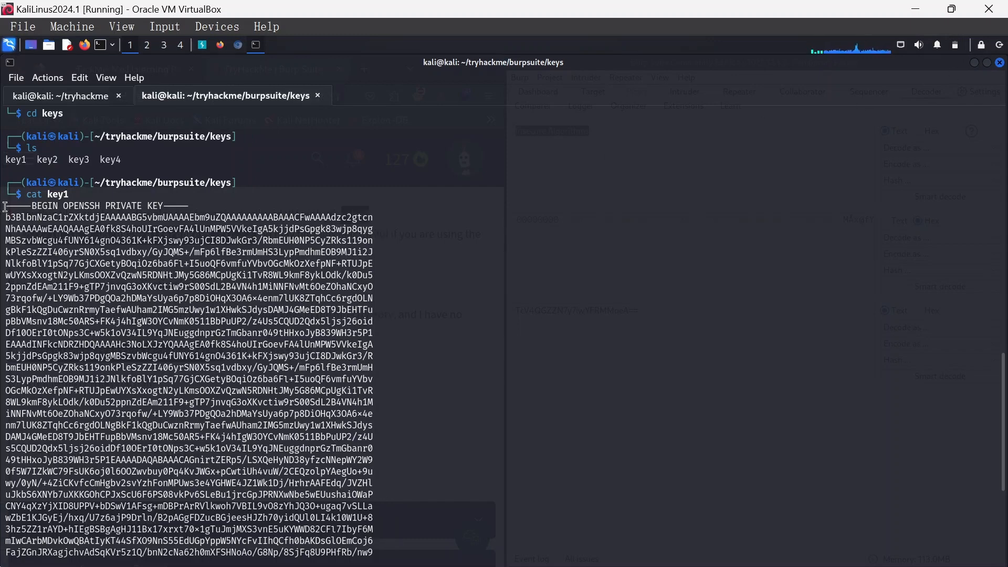
{"action": "left_click_drag", "start_coordinate": [5, 206], "coordinate": [188, 520]}
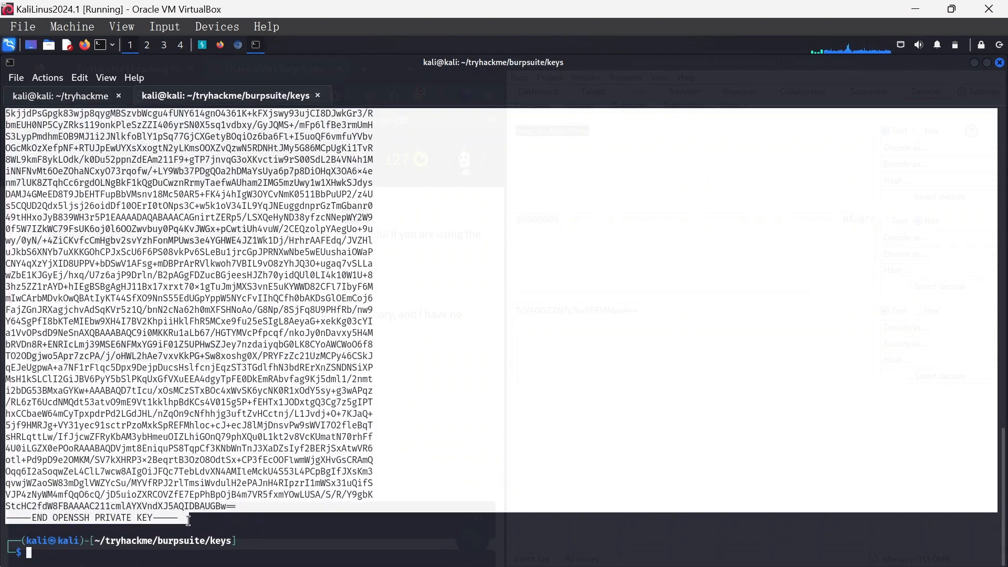
{"action": "right_click", "coordinate": [191, 504]}
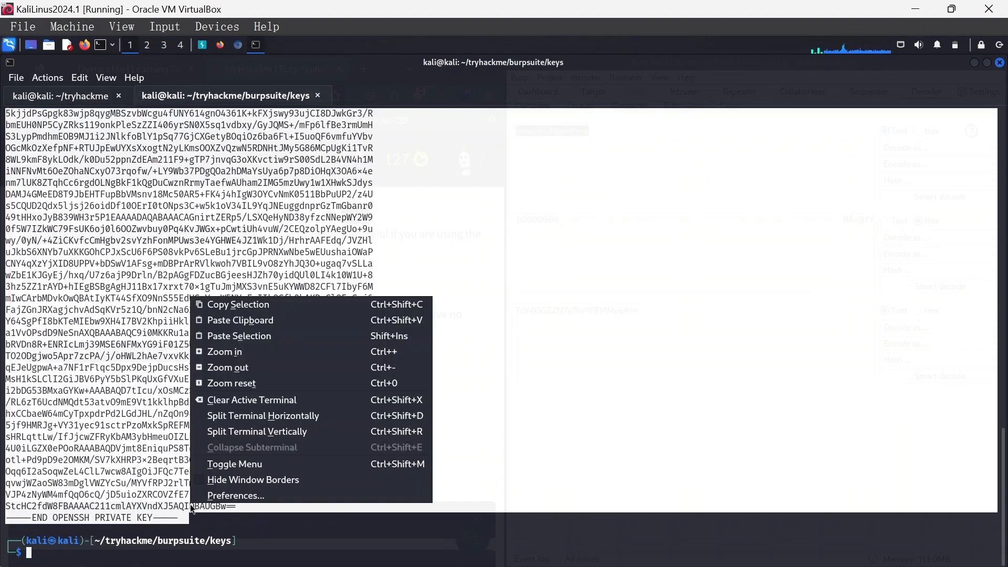
{"action": "left_click", "coordinate": [250, 296]}
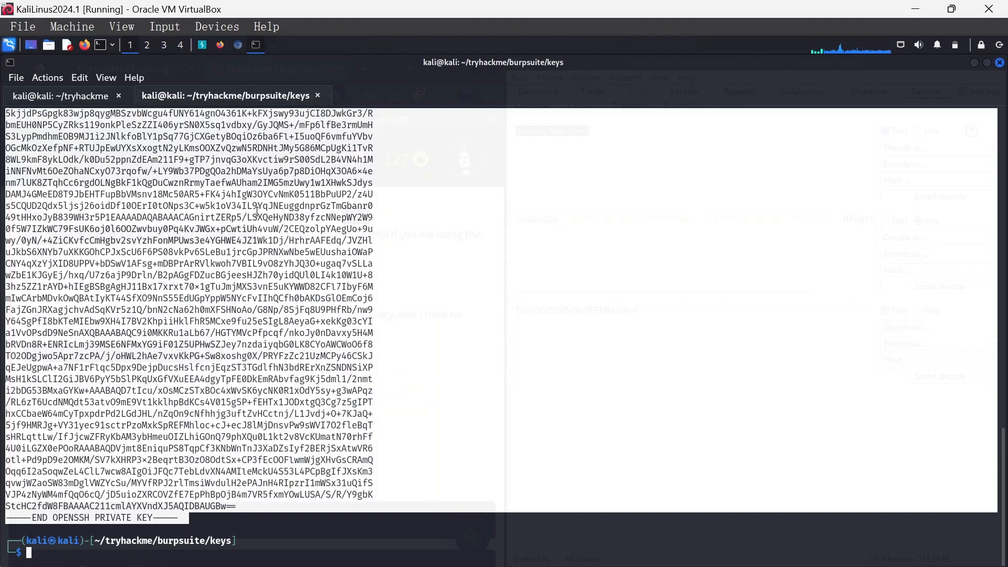
Switch to Burp Suite and replace the Decoder's input text with the copied private key
{"action": "left_click", "coordinate": [254, 46]}
{"action": "left_click", "coordinate": [630, 145]}
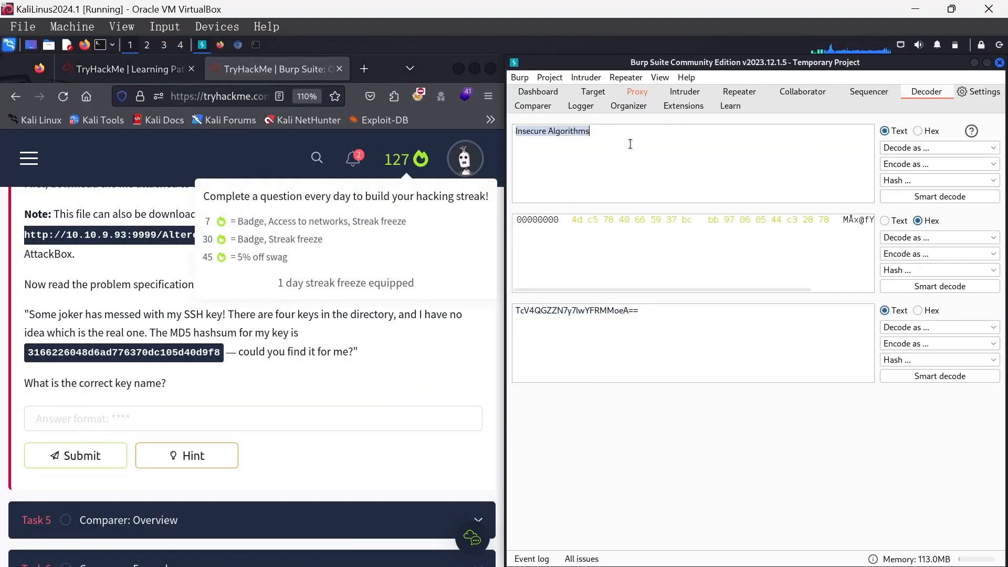
{"action": "key", "text": "ctrl+v"}
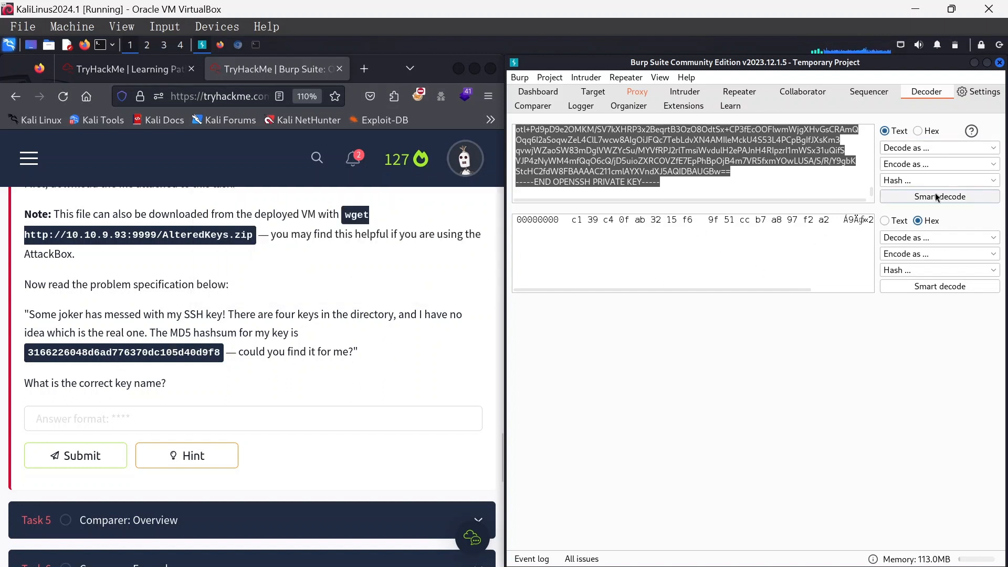
Hash the pasted private key in Decoder with the MD5 algorithm
{"action": "left_click", "coordinate": [919, 180]}
{"action": "scroll", "coordinate": [924, 248], "scroll_direction": "down", "scroll_amount": 7}
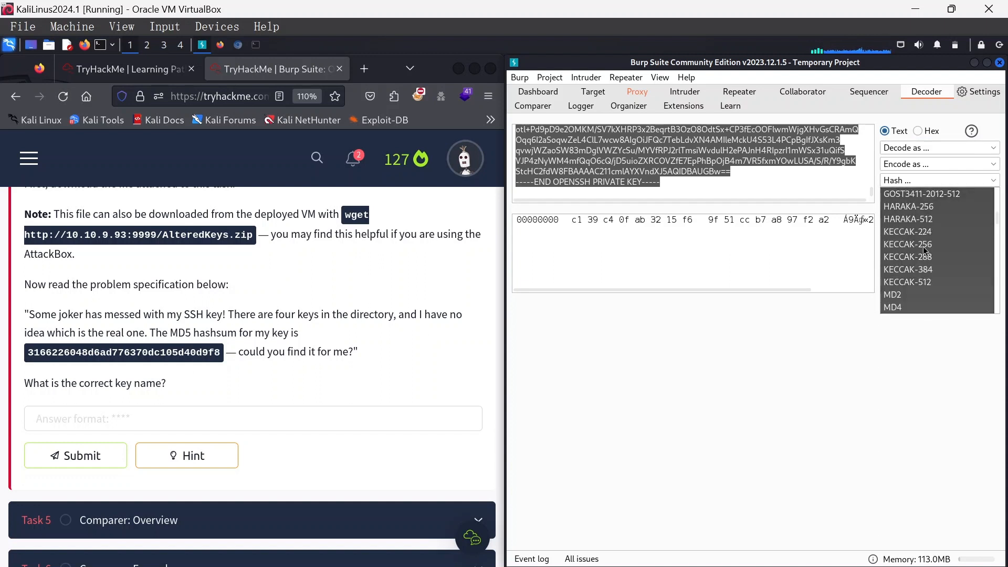
{"action": "scroll", "coordinate": [923, 246], "scroll_direction": "up", "scroll_amount": 2}
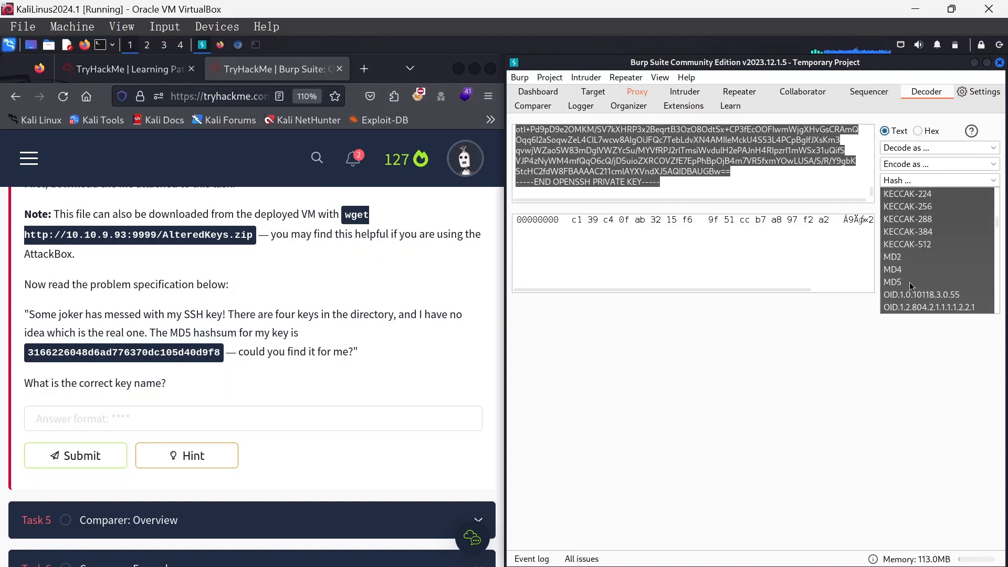
{"action": "left_click", "coordinate": [893, 282]}
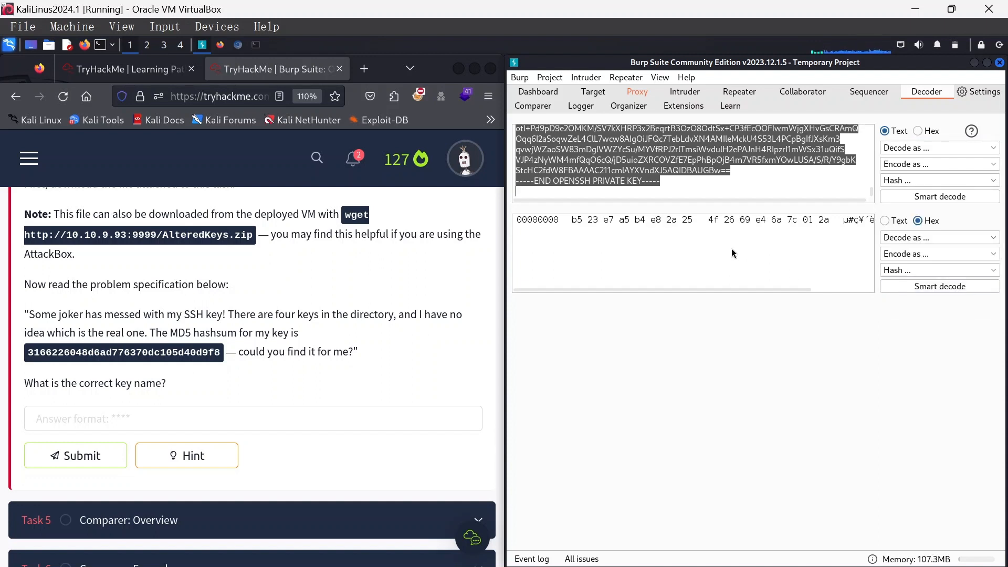
Encode the MD5 hash output as ASCII hex in Decoder
{"action": "left_click", "coordinate": [918, 240]}
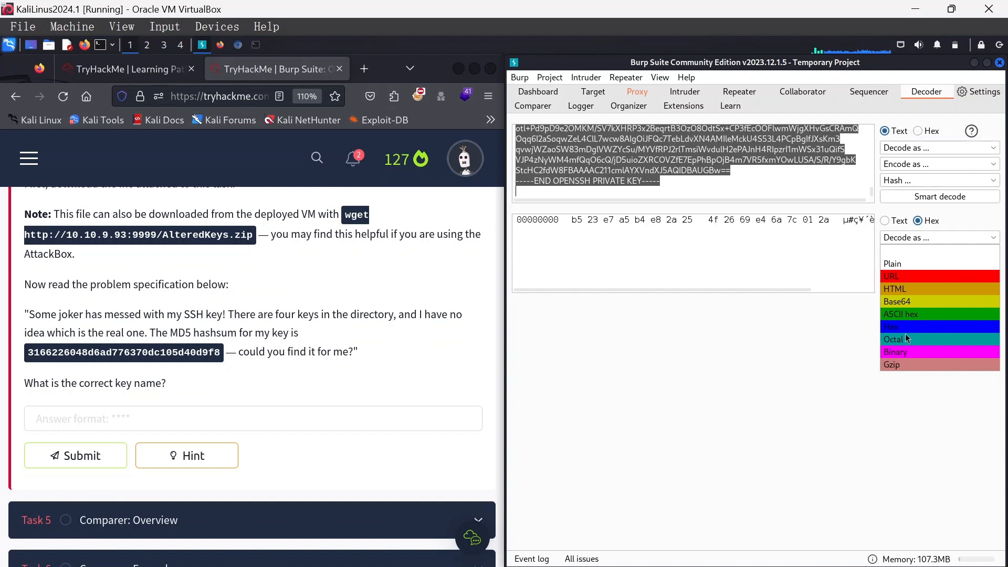
{"action": "left_click", "coordinate": [905, 313]}
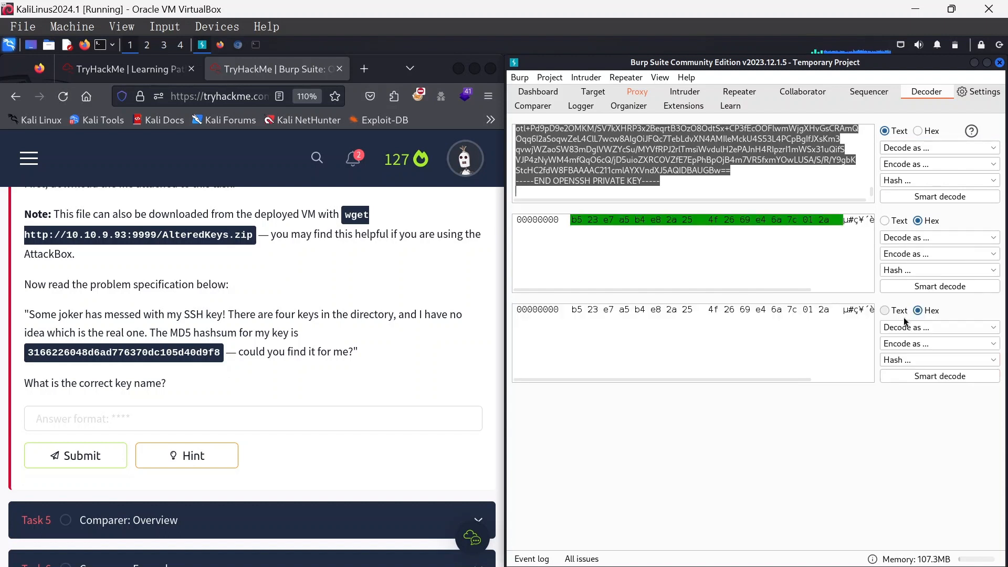
{"action": "left_click", "coordinate": [920, 255]}
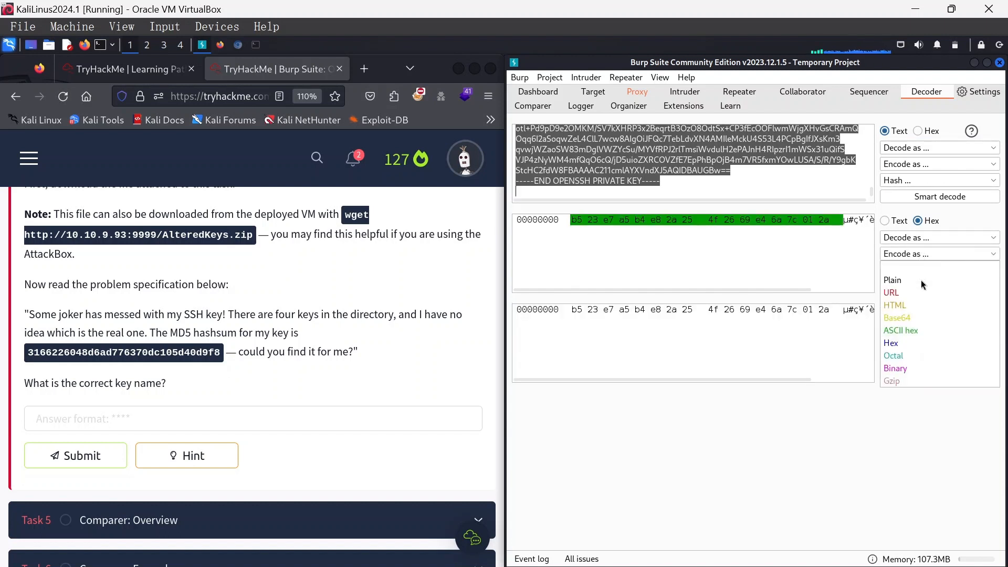
{"action": "left_click", "coordinate": [899, 331]}
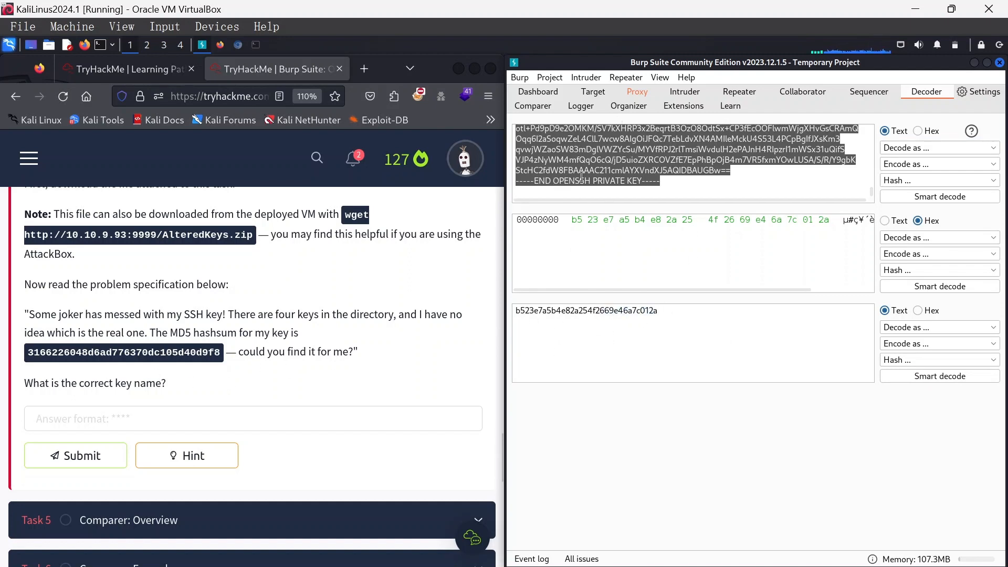
Switch to the terminal, clear its output and list the files in the keys directory with ls
{"action": "left_click", "coordinate": [256, 45]}
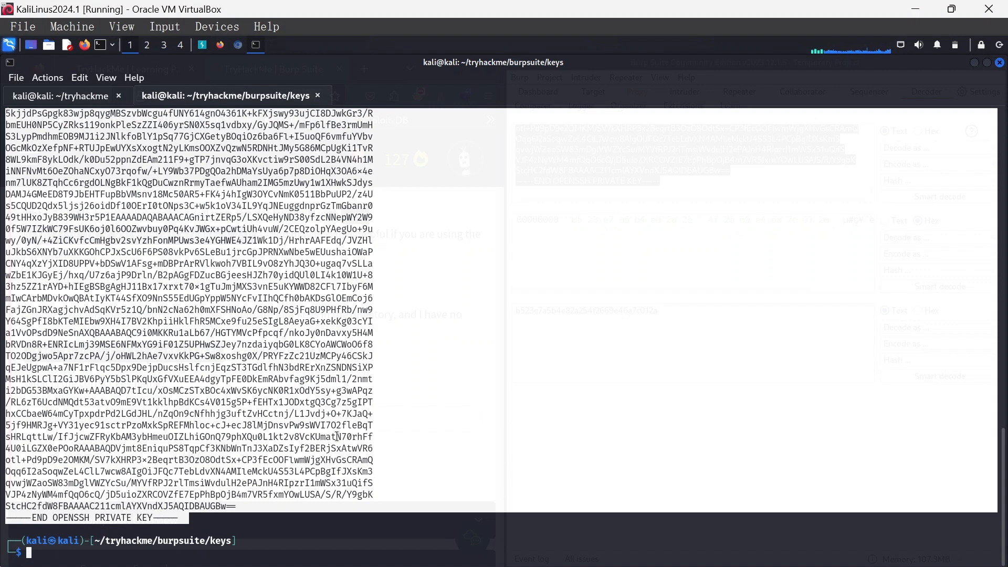
{"action": "key", "text": "ctrl+l"}
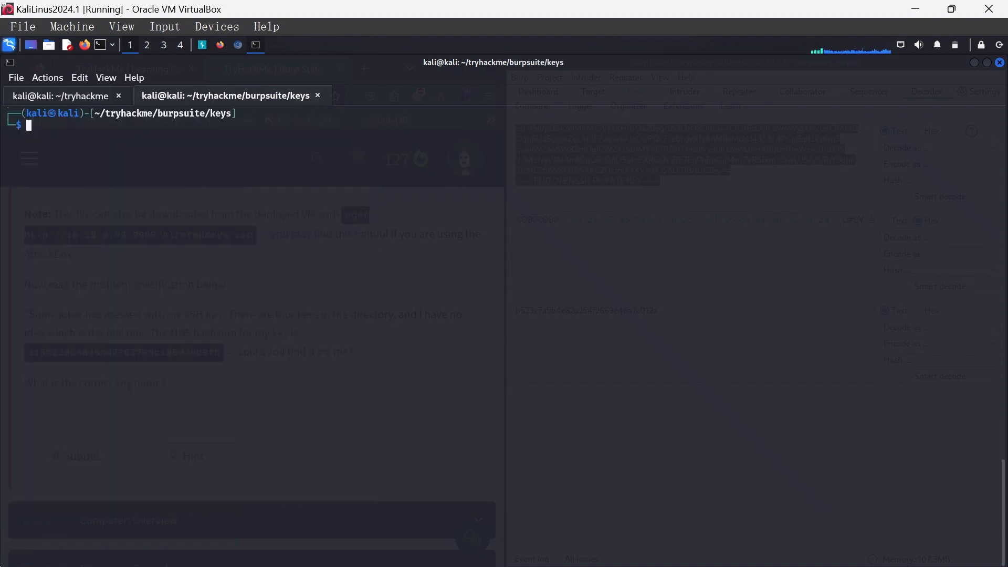
{"action": "type", "text": "ls"}
{"action": "key", "text": "Return"}
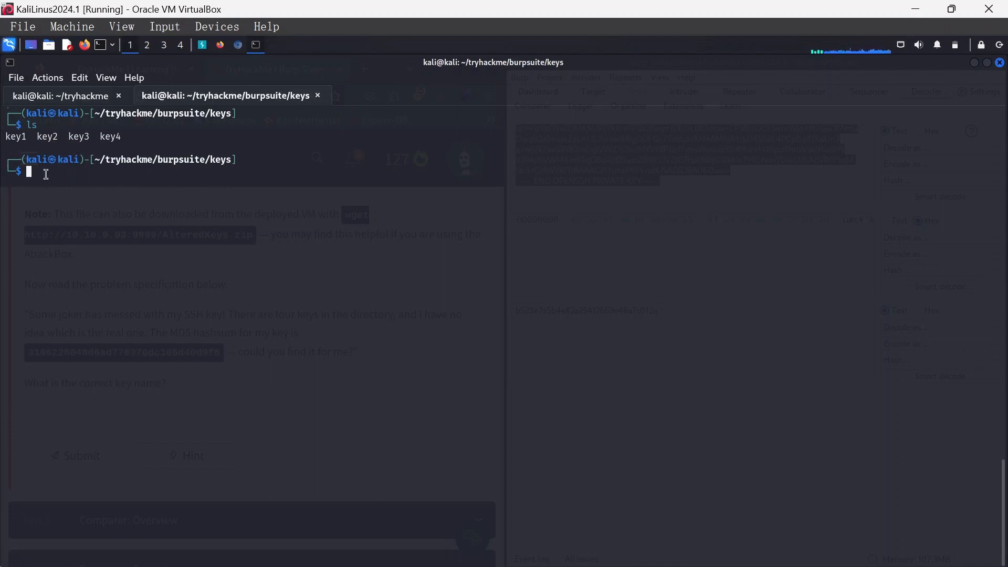
Compute the MD5 checksum of the first key file with md5sum key1
{"action": "key", "text": "Return"}
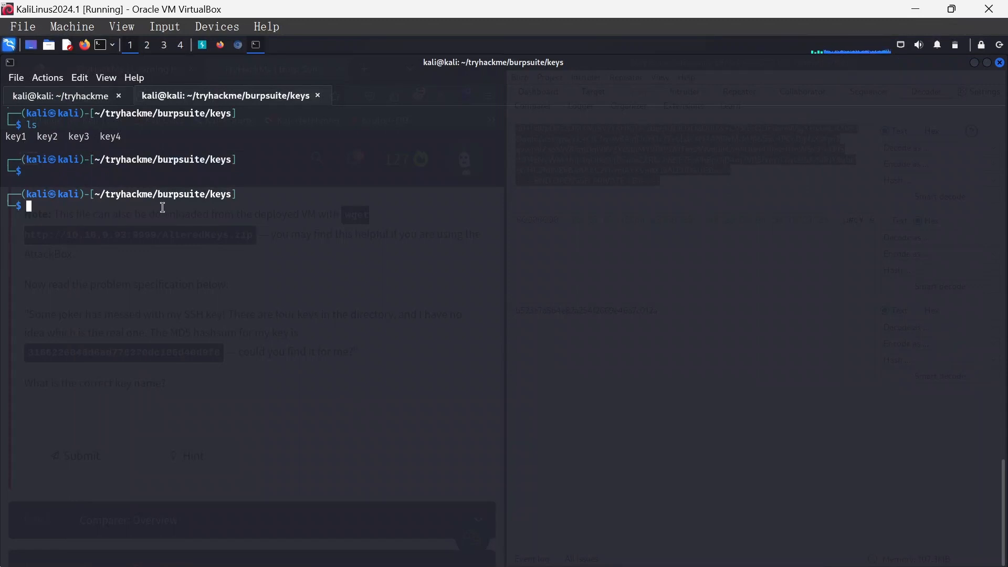
{"action": "type", "text": "md5sum key1"}
{"action": "key", "text": "Return"}
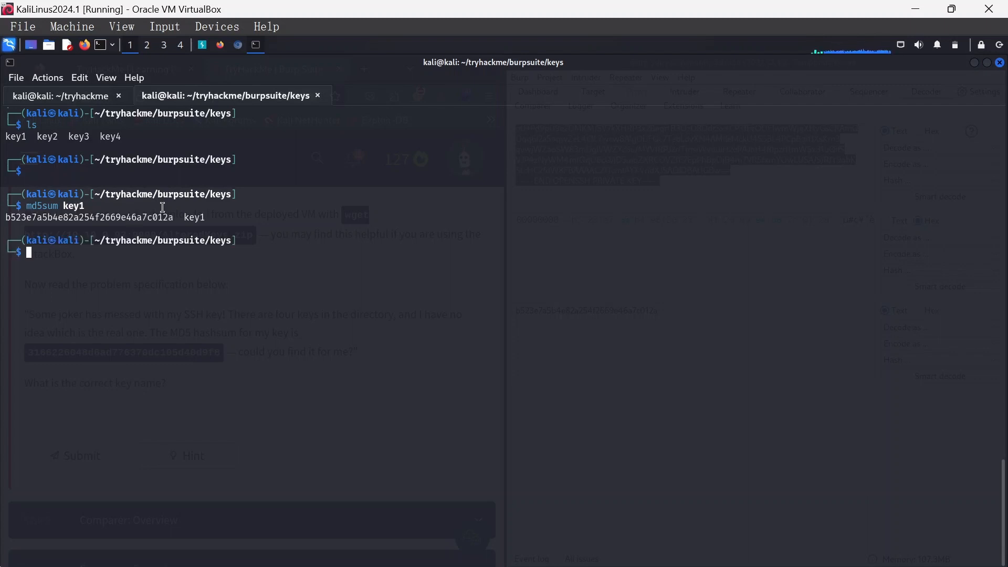
Compute the MD5 checksums of all files in the keys directory with md5sum *
{"action": "type", "text": "m"}
{"action": "key", "text": "Right"}
{"action": "key", "text": "BackSpace"}
{"action": "key", "text": "BackSpace"}
{"action": "key", "text": "BackSpace"}
{"action": "key", "text": "BackSpace"}
{"action": "key", "text": "BackSpace"}
{"action": "type", "text": "*"}
{"action": "key", "text": "BackSpace"}
{"action": "type", "text": "*"}
{"action": "key", "text": "Return"}
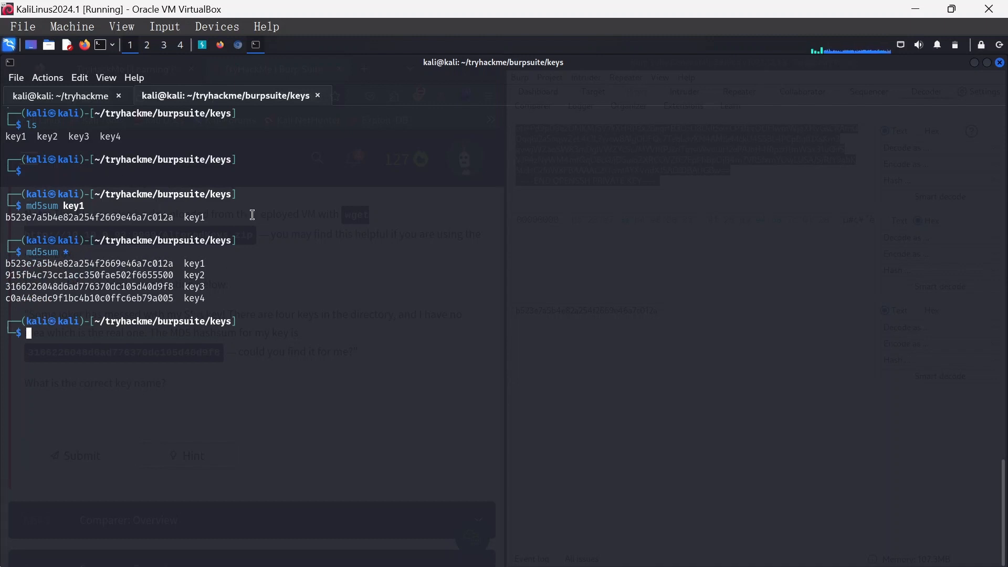
Compare the hashsum in the TryHackMe problem specification with the MD5 checksums in the terminal
{"action": "left_click", "coordinate": [256, 45]}
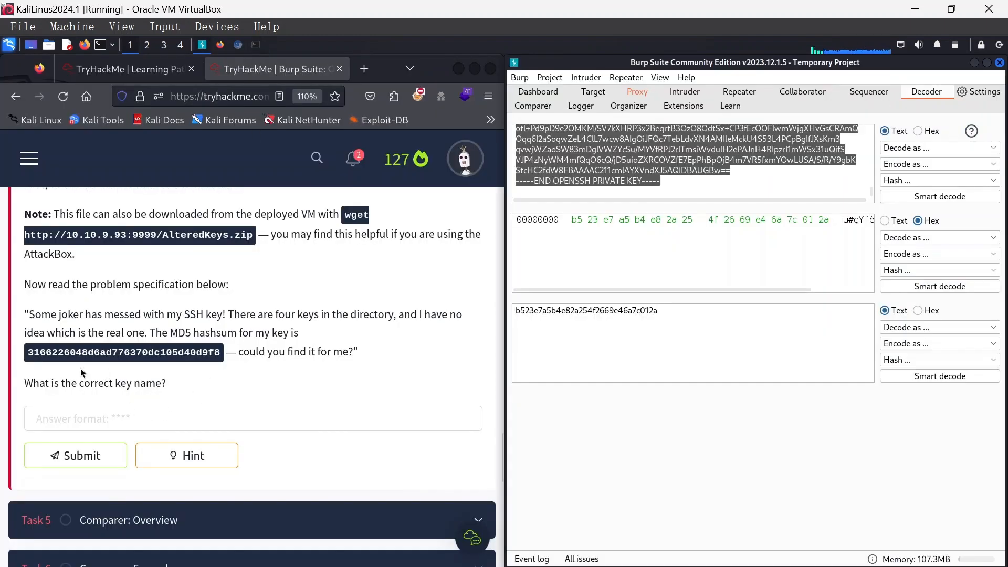
{"action": "triple_click", "coordinate": [126, 356]}
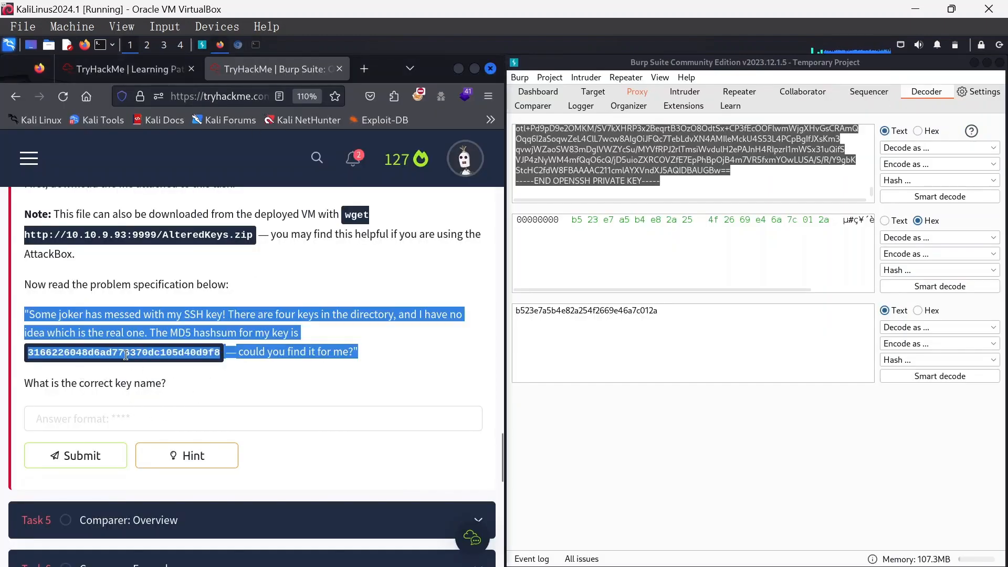
{"action": "left_click", "coordinate": [32, 363]}
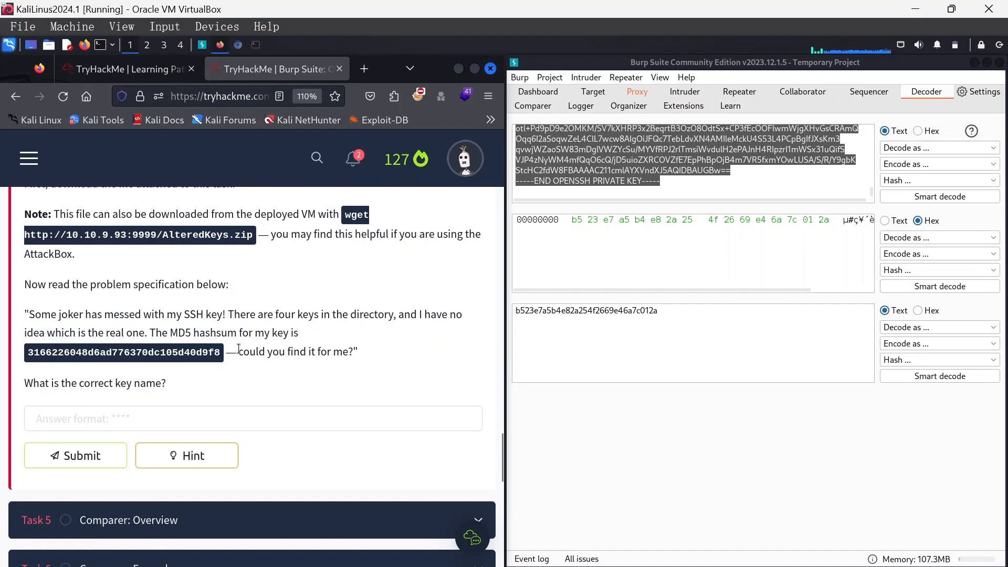
{"action": "left_click", "coordinate": [256, 46]}
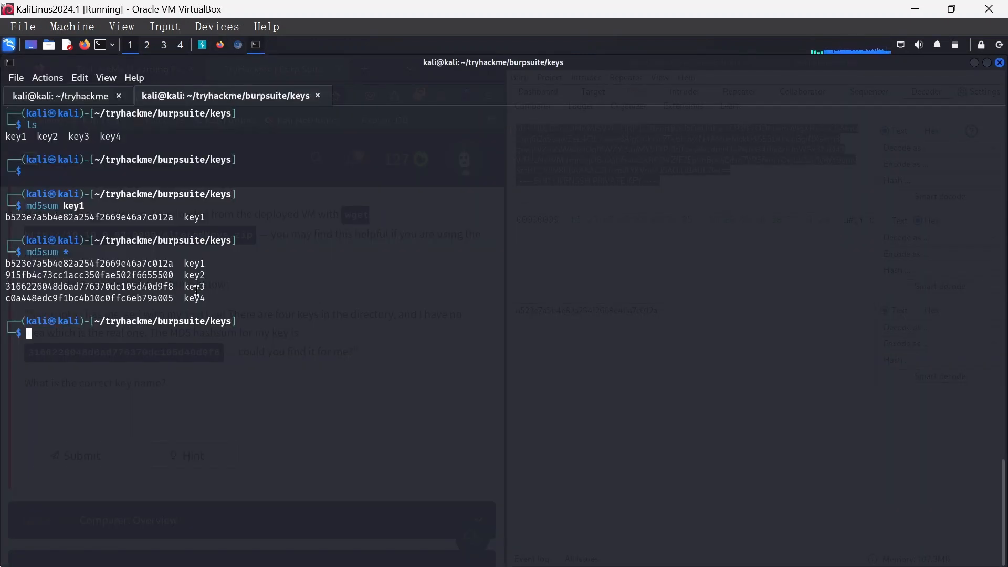
Return to the TryHackMe page and submit key3 as the answer for the correct key name
{"action": "left_click", "coordinate": [256, 49]}
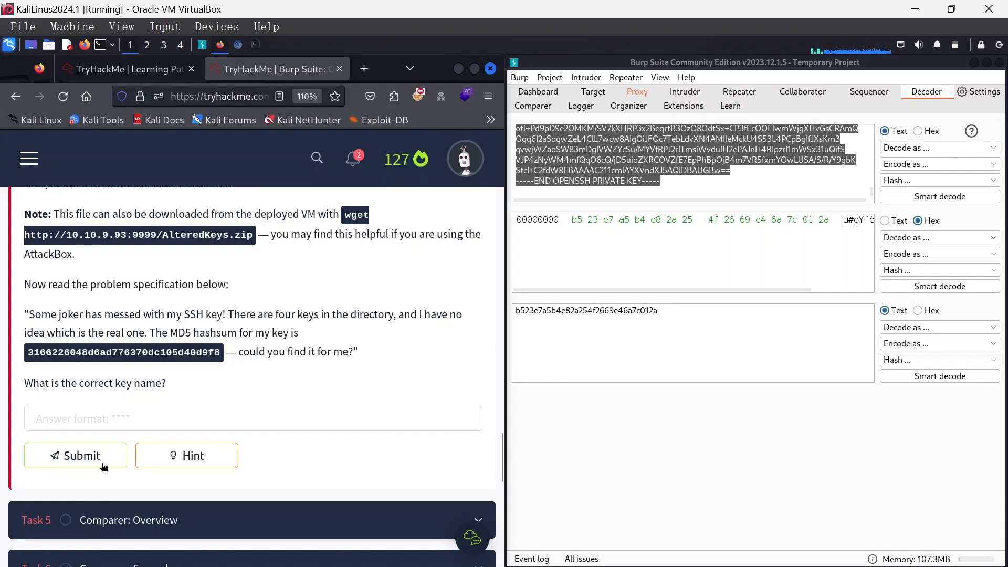
{"action": "left_click", "coordinate": [113, 417]}
{"action": "type", "text": "ket"}
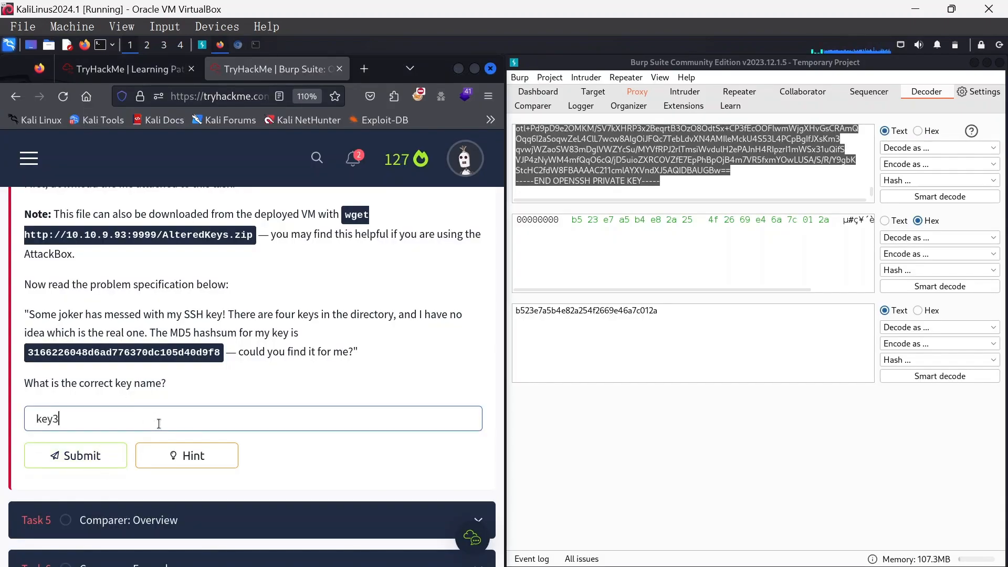
{"action": "key", "text": "Return"}
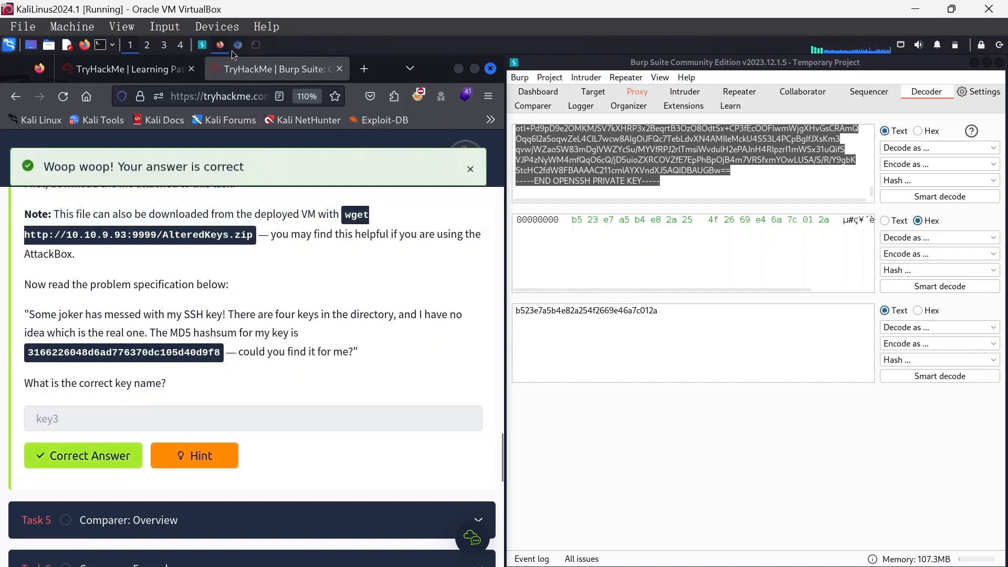
Open the Task 5 Comparer: Overview section on the TryHackMe page
{"action": "left_click", "coordinate": [256, 47]}
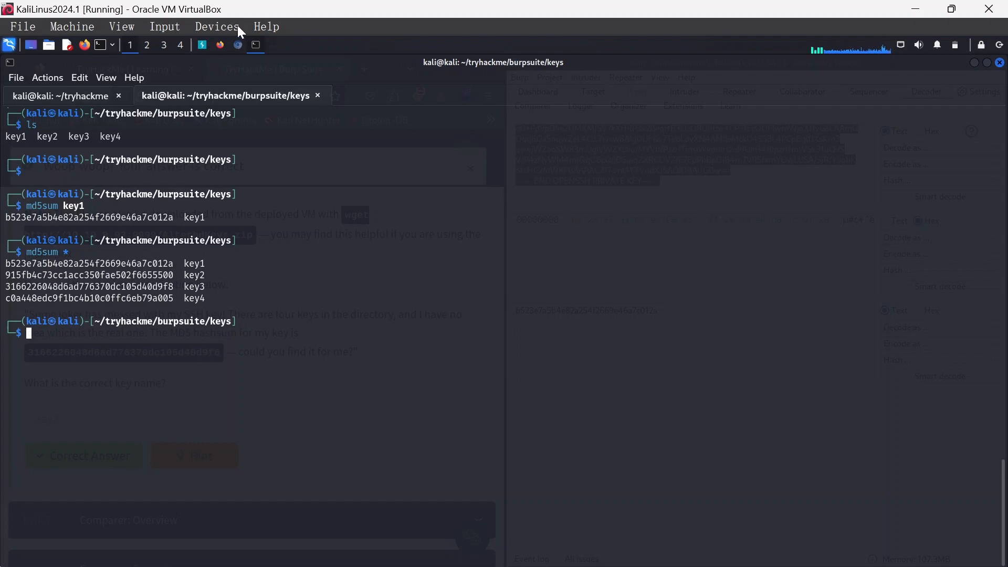
{"action": "left_click", "coordinate": [262, 55]}
{"action": "scroll", "coordinate": [294, 478], "scroll_direction": "down", "scroll_amount": 3}
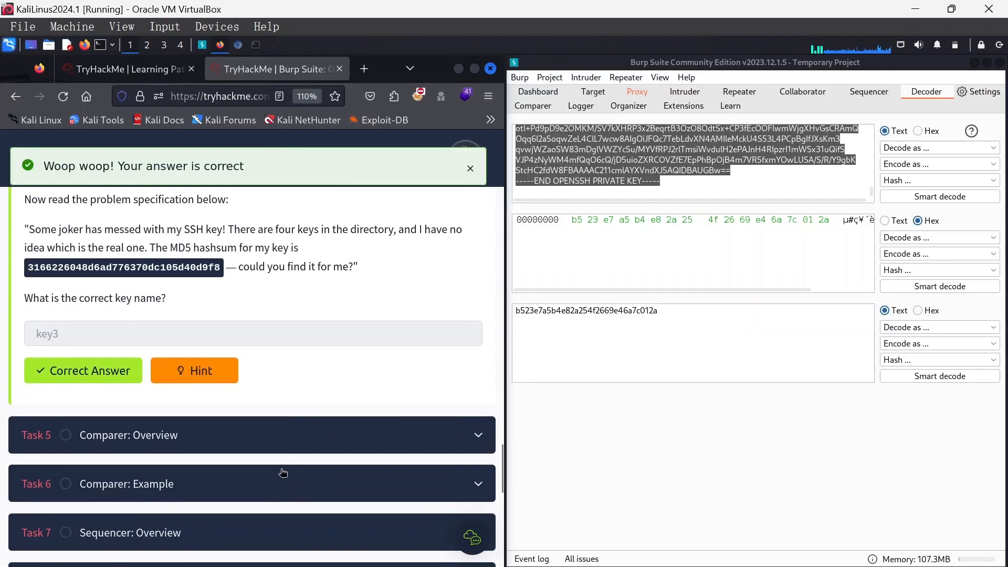
{"action": "left_click", "coordinate": [221, 432]}
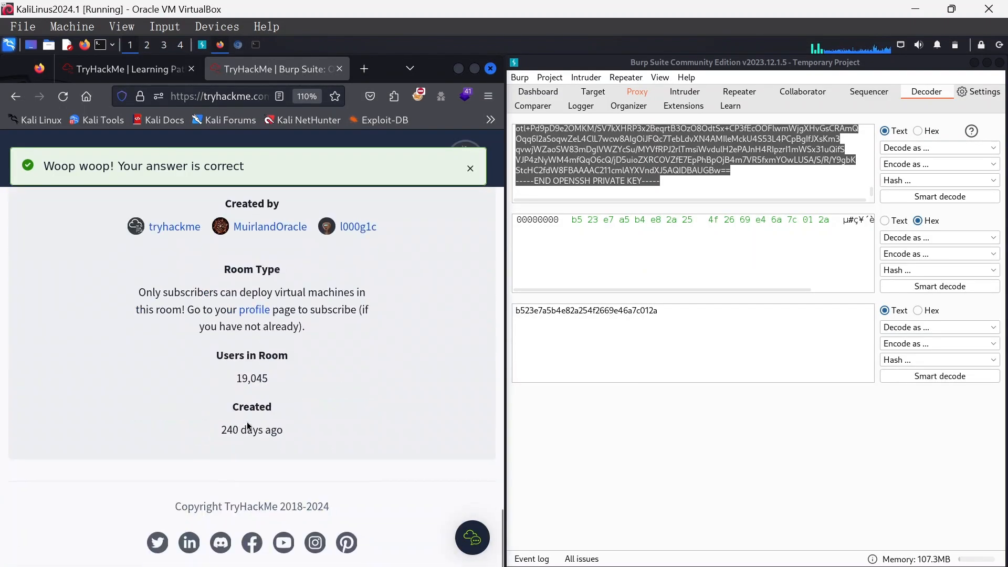
Return to the start of the Task 5 Comparer: Overview section and open the Comparer module in Burp Suite
{"action": "scroll", "coordinate": [279, 415], "scroll_direction": "up", "scroll_amount": 15}
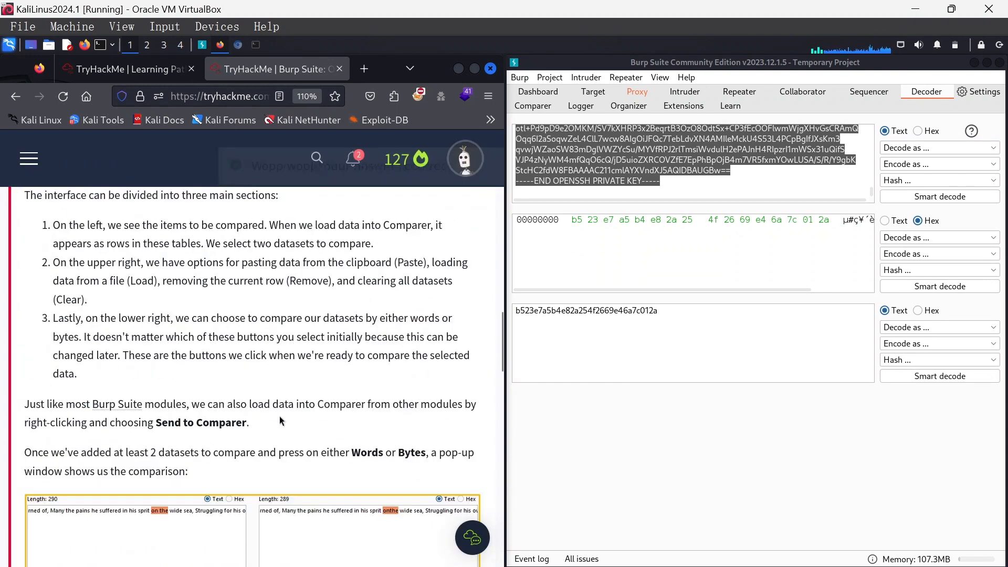
{"action": "scroll", "coordinate": [279, 416], "scroll_direction": "down", "scroll_amount": 12}
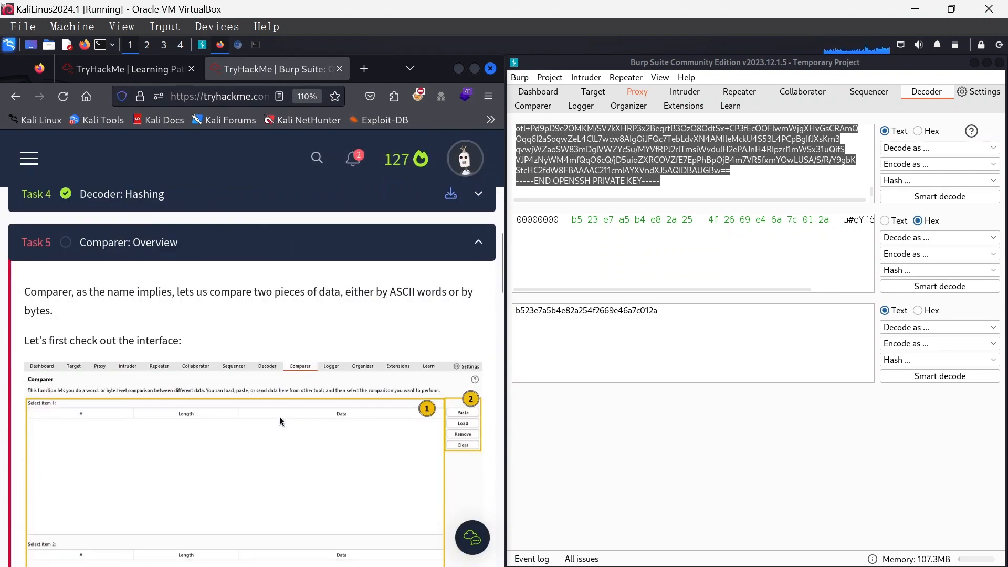
{"action": "left_click", "coordinate": [636, 424]}
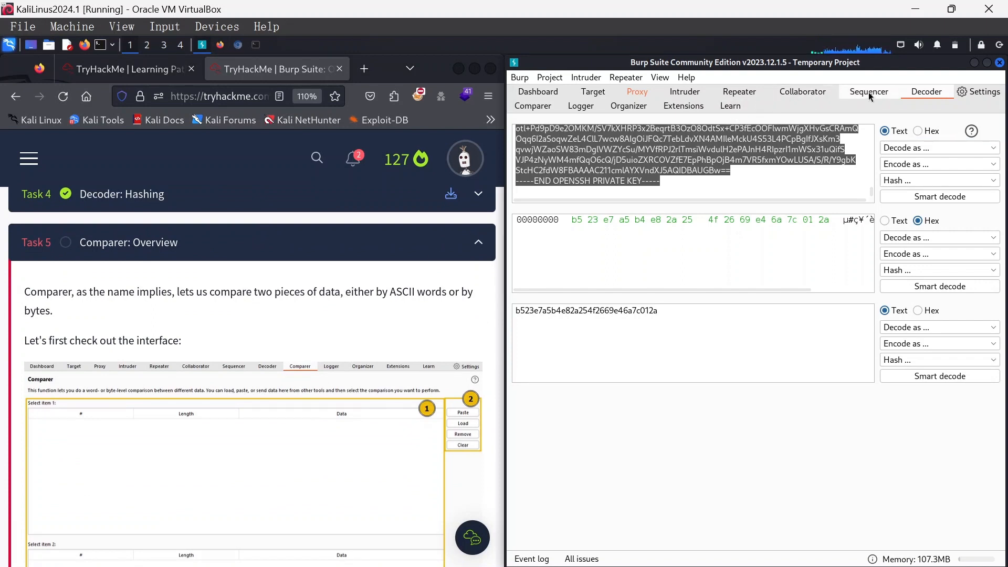
{"action": "left_click", "coordinate": [531, 107]}
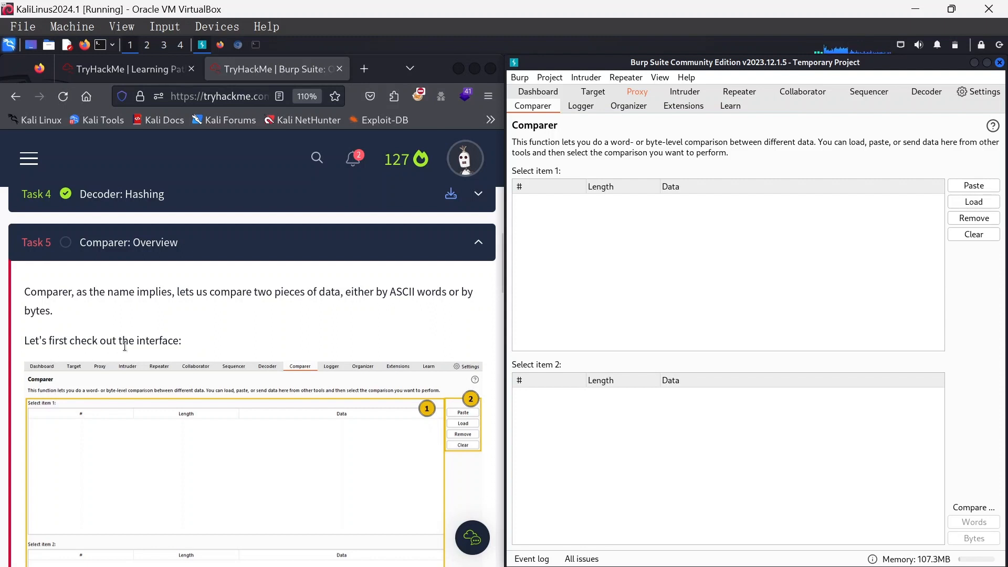
Read the description of Comparer's three main interface sections in Task 5 alongside the empty Comparer
{"action": "scroll", "coordinate": [198, 347], "scroll_direction": "down", "scroll_amount": 3}
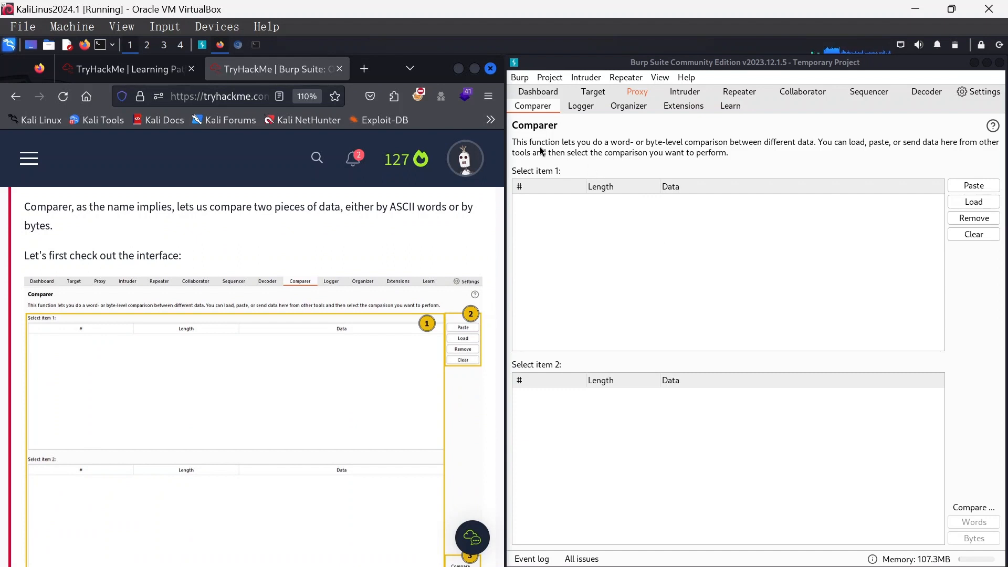
{"action": "scroll", "coordinate": [156, 347], "scroll_direction": "down", "scroll_amount": 10}
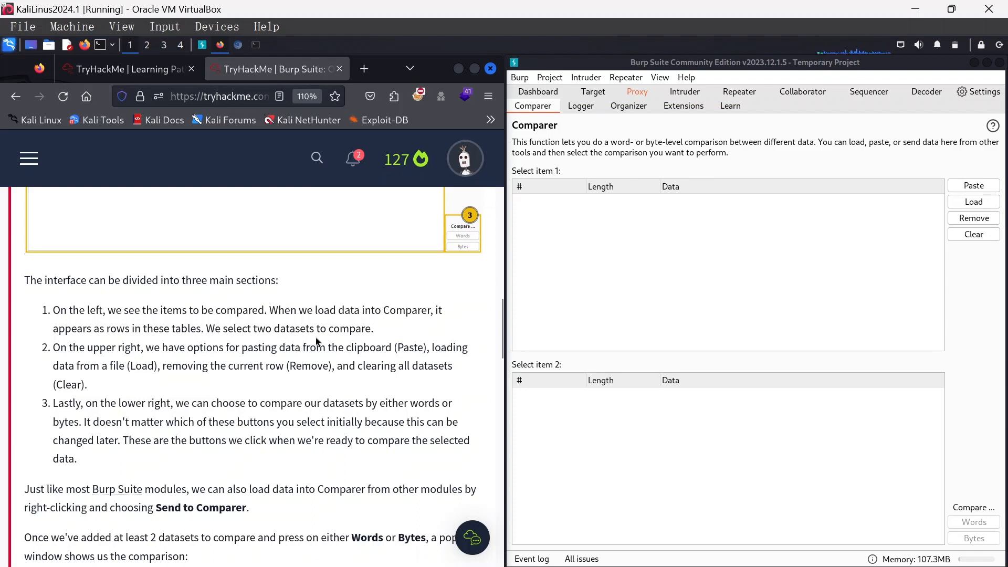
{"action": "left_click", "coordinate": [616, 244]}
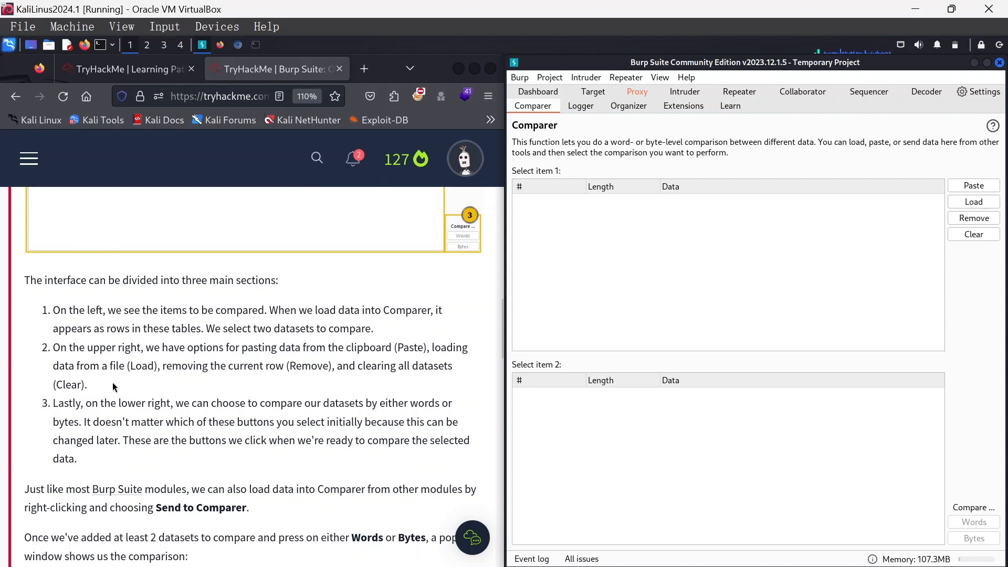
{"action": "scroll", "coordinate": [90, 371], "scroll_direction": "down", "scroll_amount": 3}
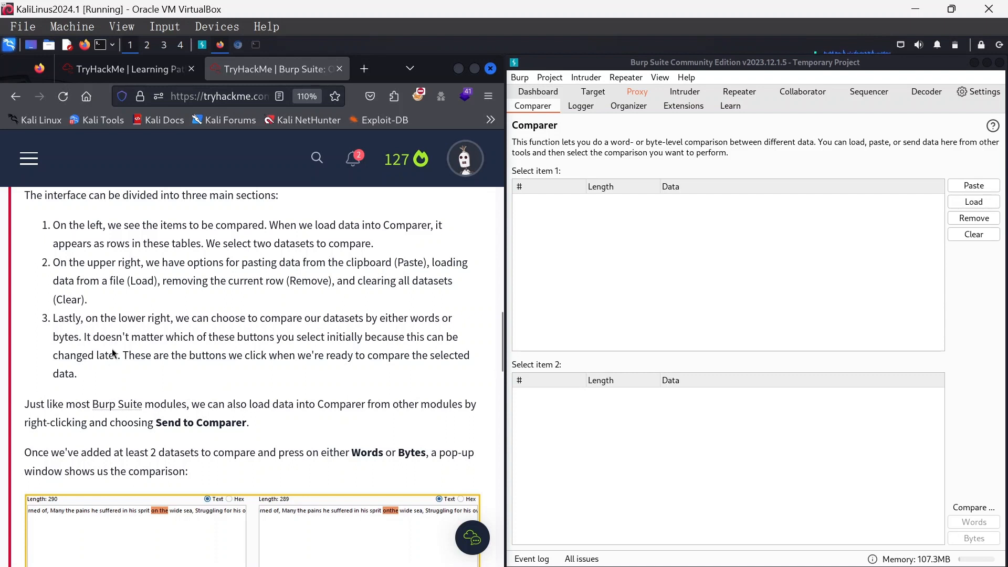
Paste the copied OpenSSH private key into Comparer twice as two datasets
{"action": "left_click", "coordinate": [696, 272]}
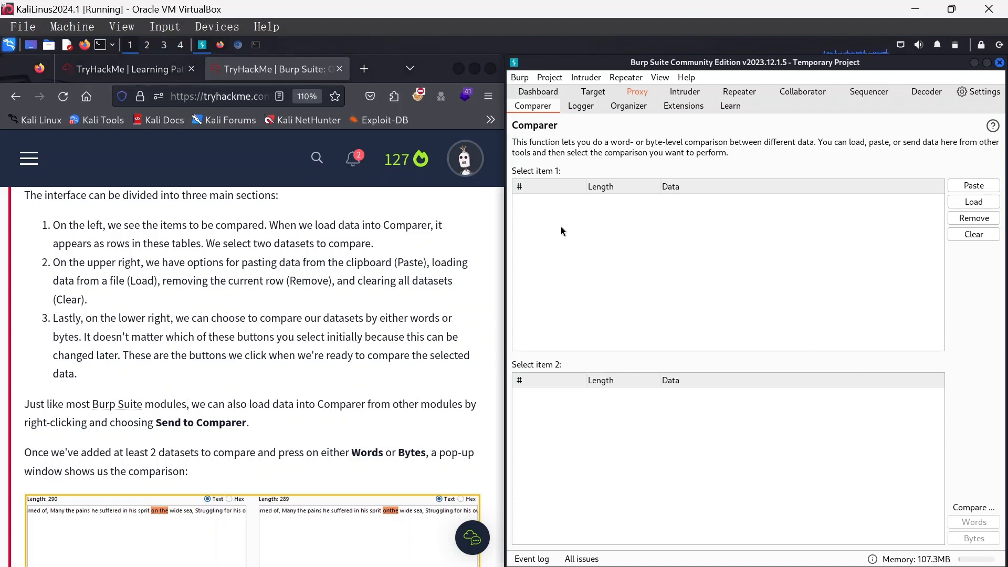
{"action": "left_click", "coordinate": [974, 186]}
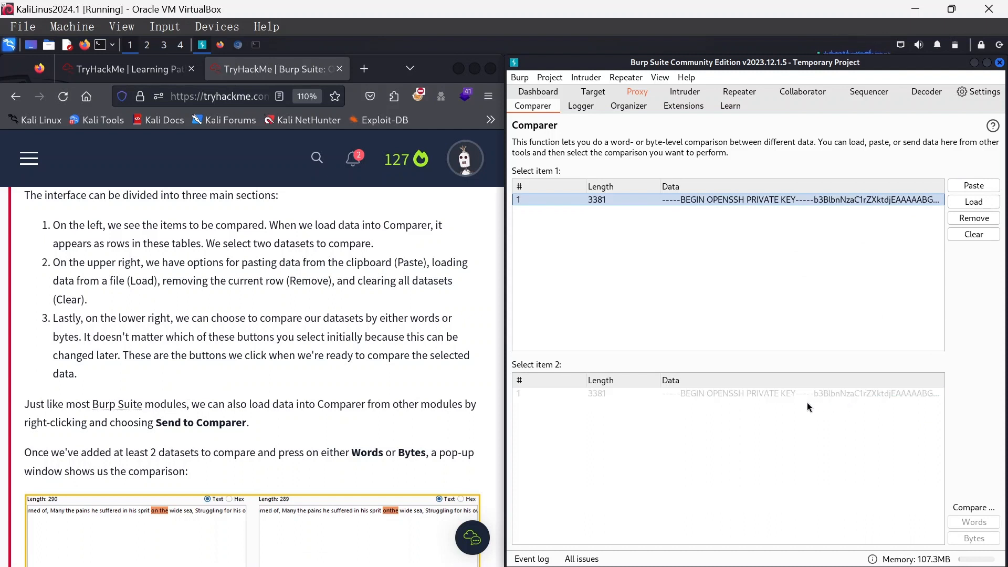
{"action": "left_click", "coordinate": [974, 186]}
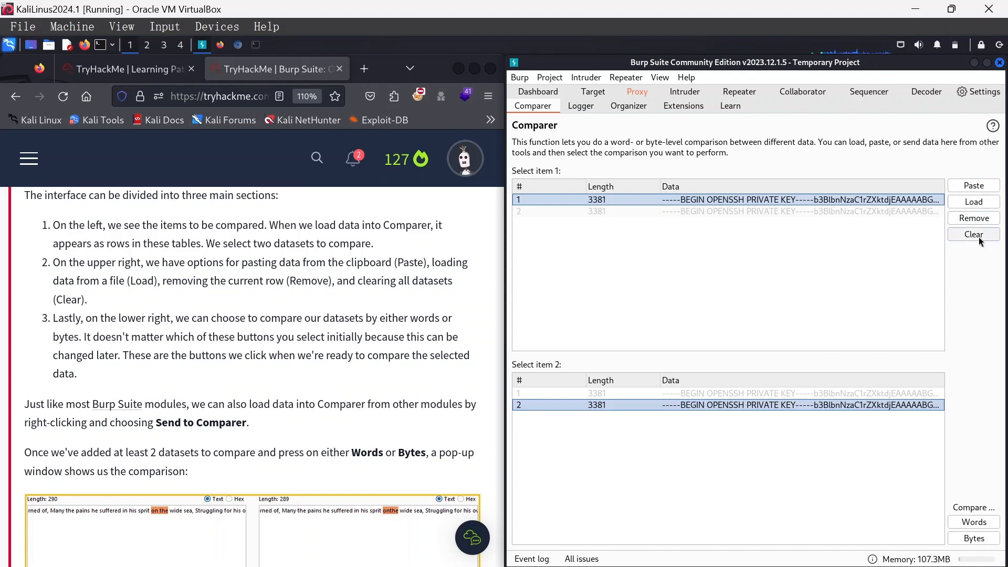
Compare the two pasted key datasets by words and by bytes, closing each comparison window after viewing it
{"action": "left_click", "coordinate": [975, 521]}
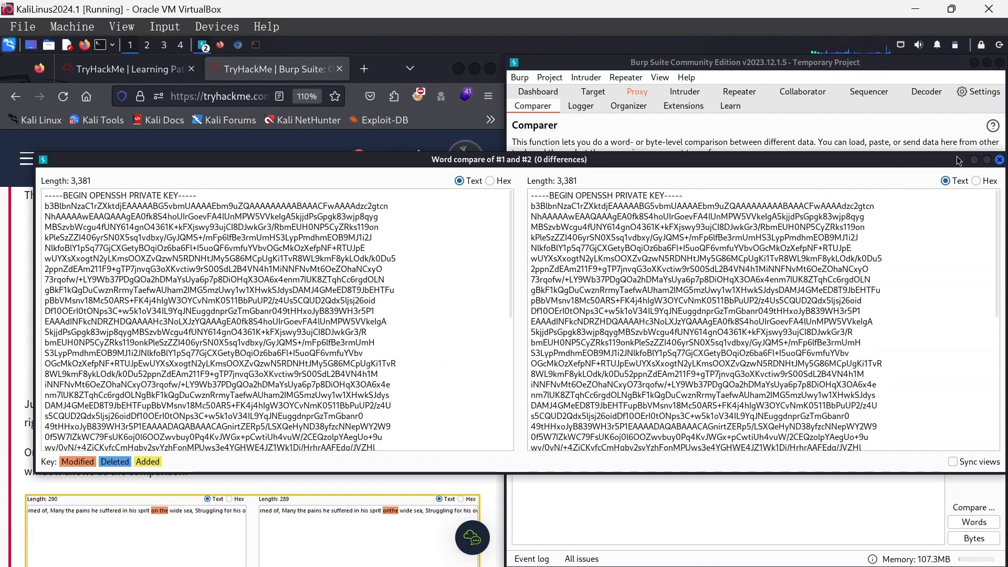
{"action": "left_click", "coordinate": [999, 159]}
{"action": "left_click", "coordinate": [985, 537]}
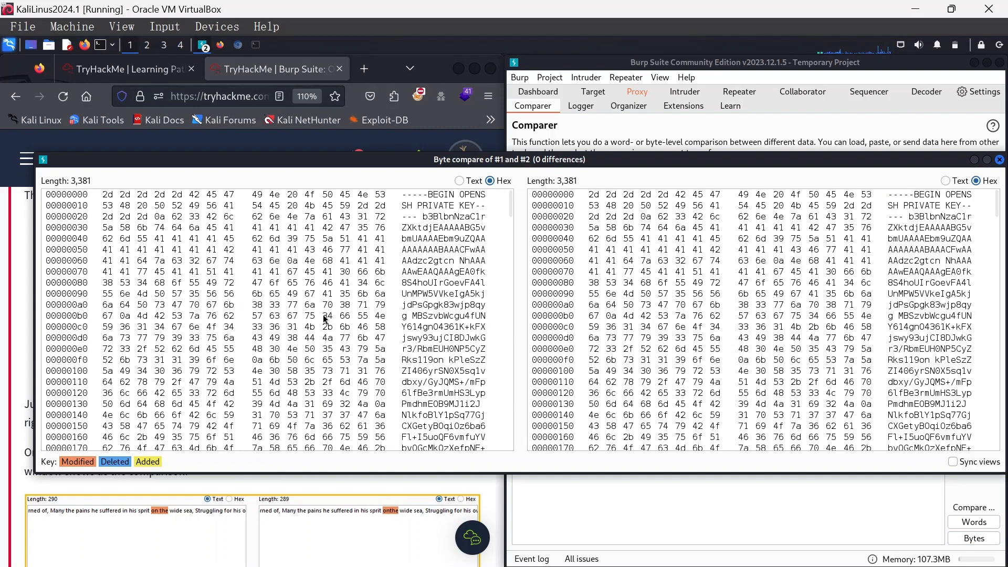
{"action": "left_click", "coordinate": [999, 160]}
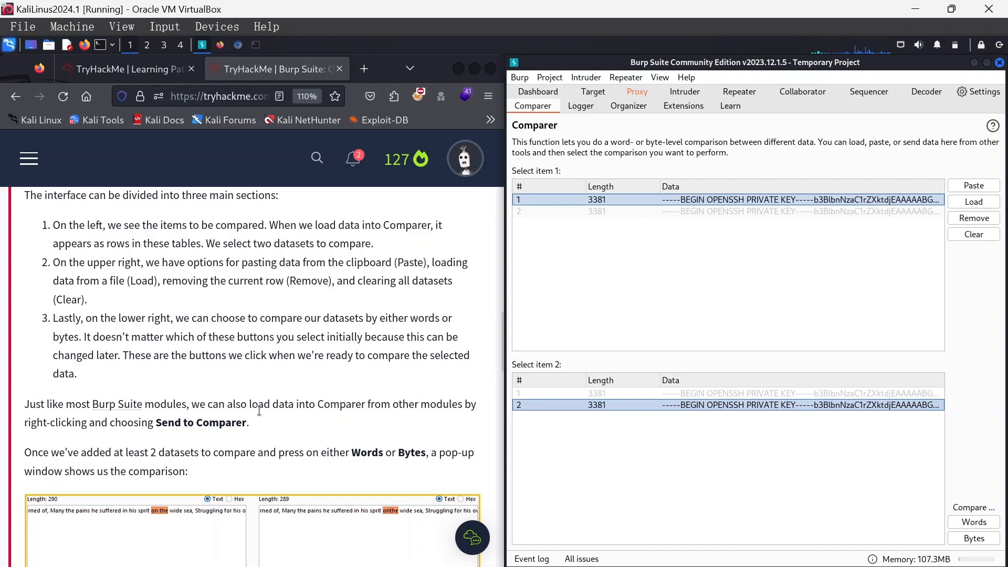
Send the intercepted tryhackme.com GET request from Proxy to Comparer and open the Comparer item lists
{"action": "scroll", "coordinate": [414, 412], "scroll_direction": "down", "scroll_amount": 3}
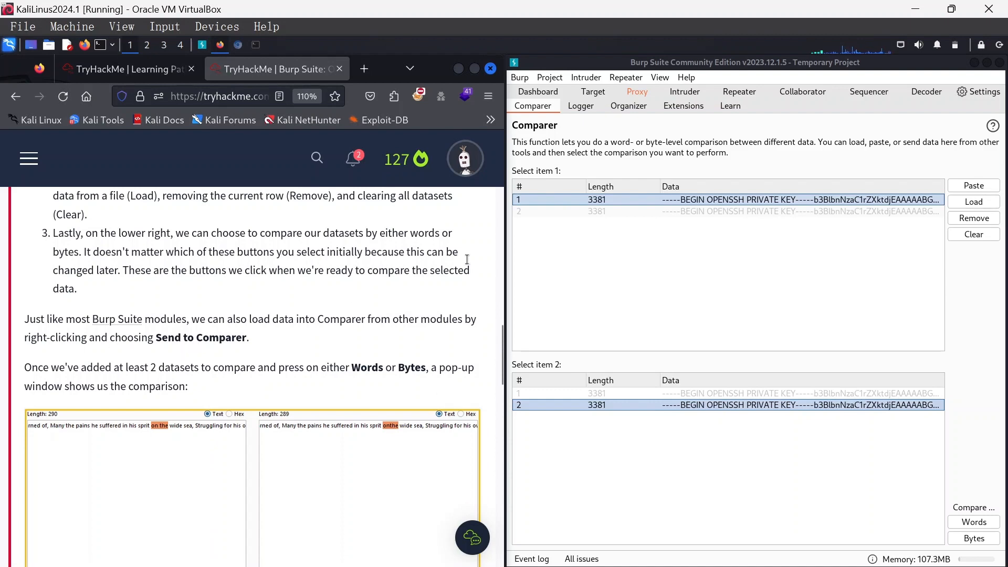
{"action": "left_click", "coordinate": [636, 92]}
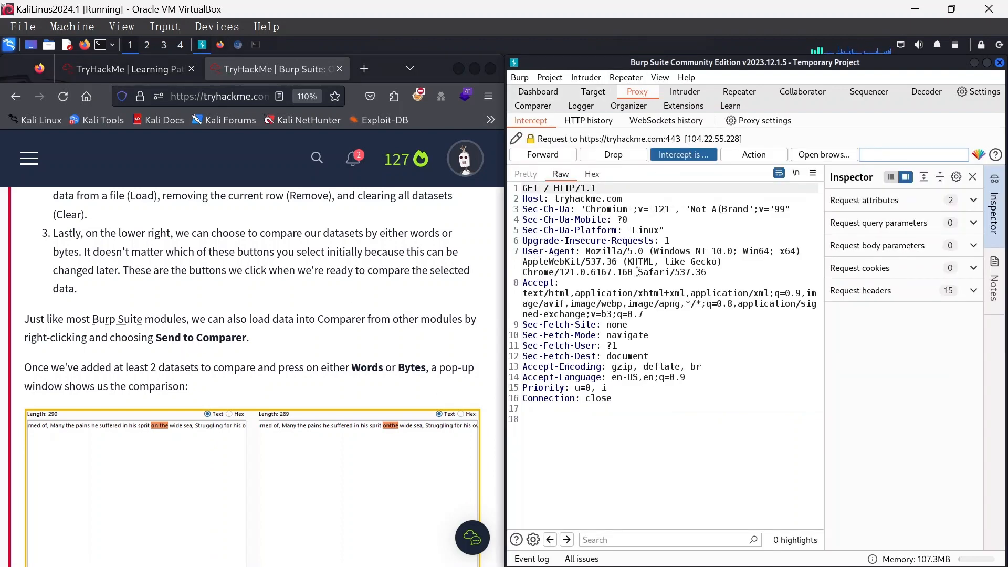
{"action": "right_click", "coordinate": [638, 272]}
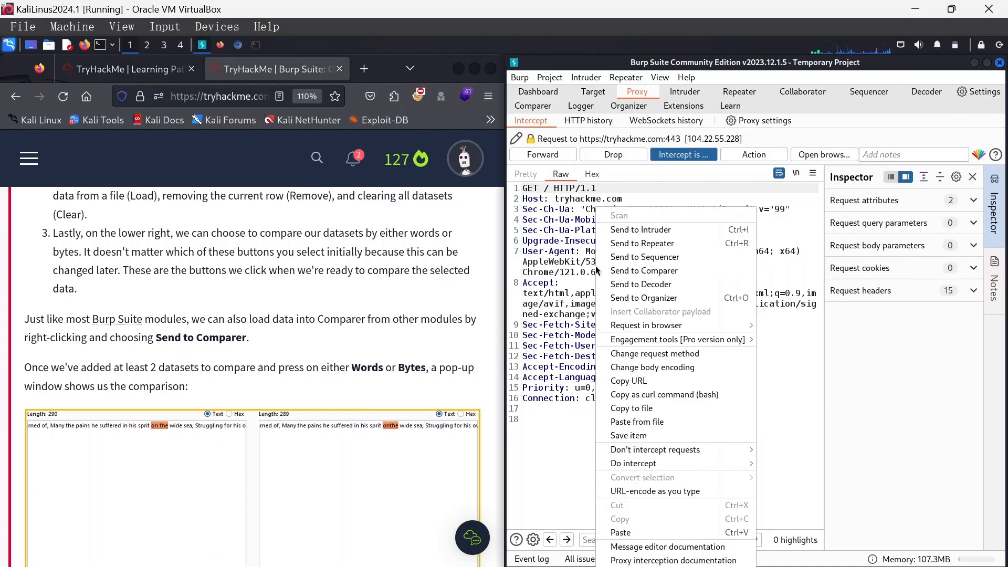
{"action": "left_click", "coordinate": [665, 271]}
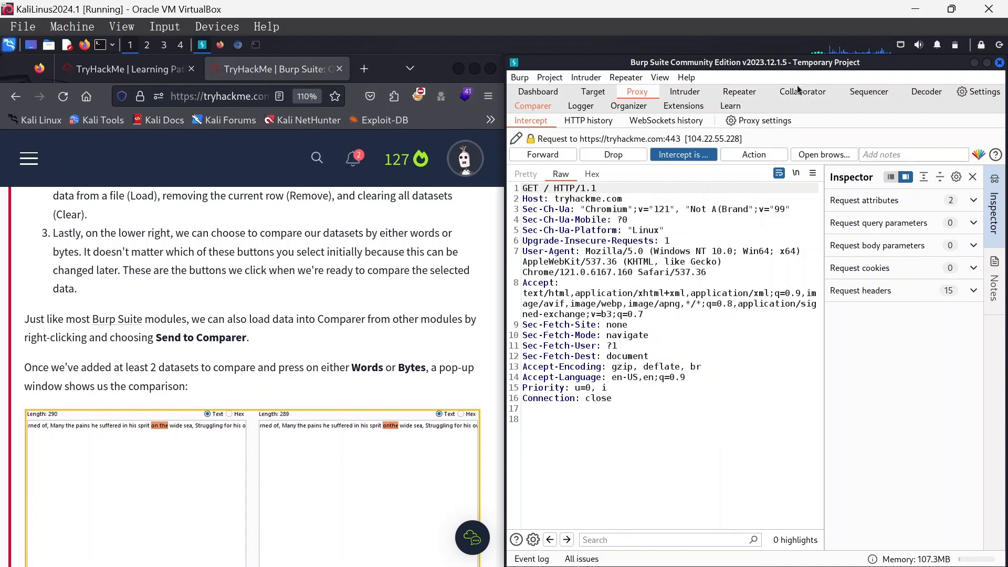
{"action": "left_click", "coordinate": [532, 106]}
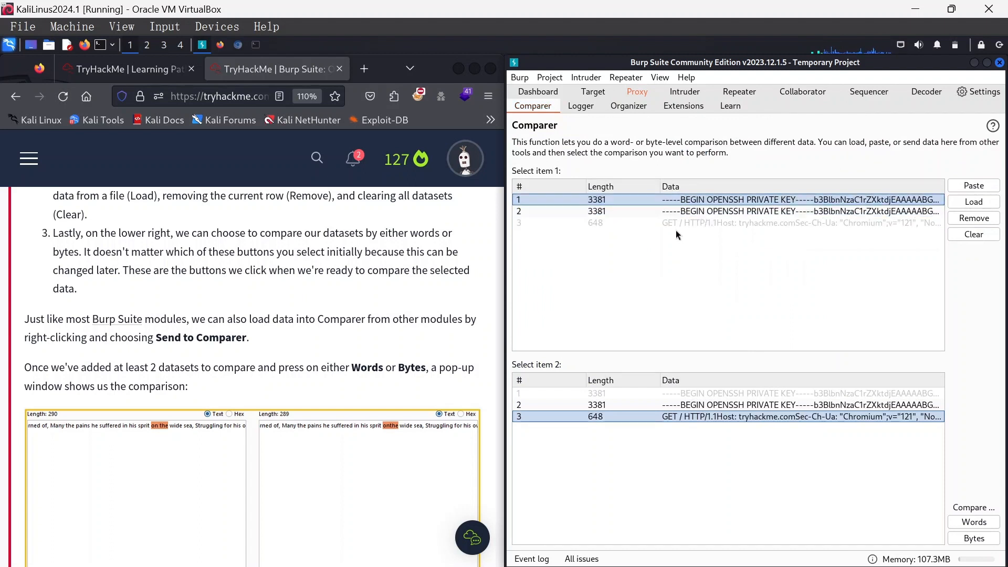
Remove both private key datasets and the tryhackme.com request from Comparer one by one
{"action": "left_click", "coordinate": [674, 212]}
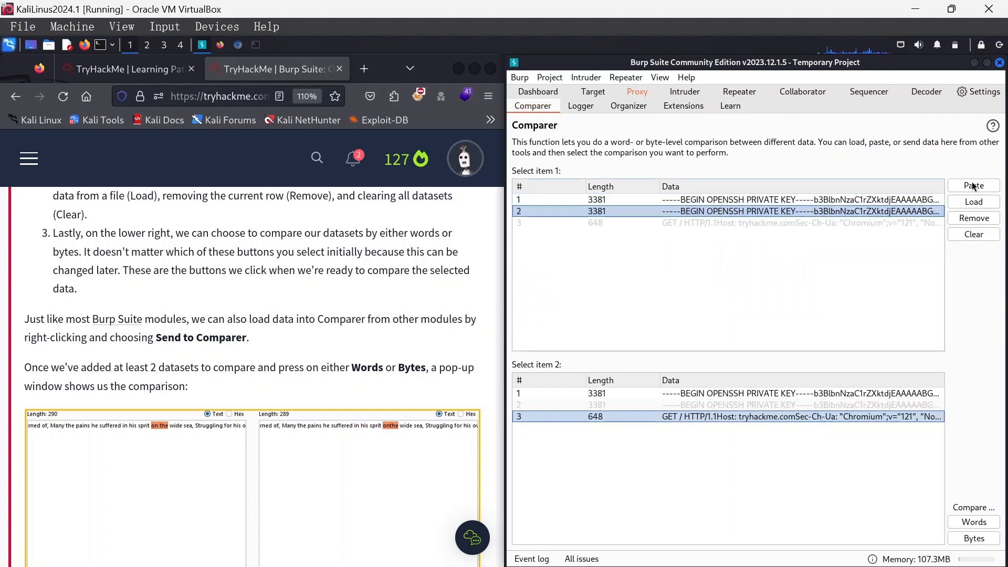
{"action": "left_click", "coordinate": [974, 218]}
{"action": "left_click", "coordinate": [914, 201]}
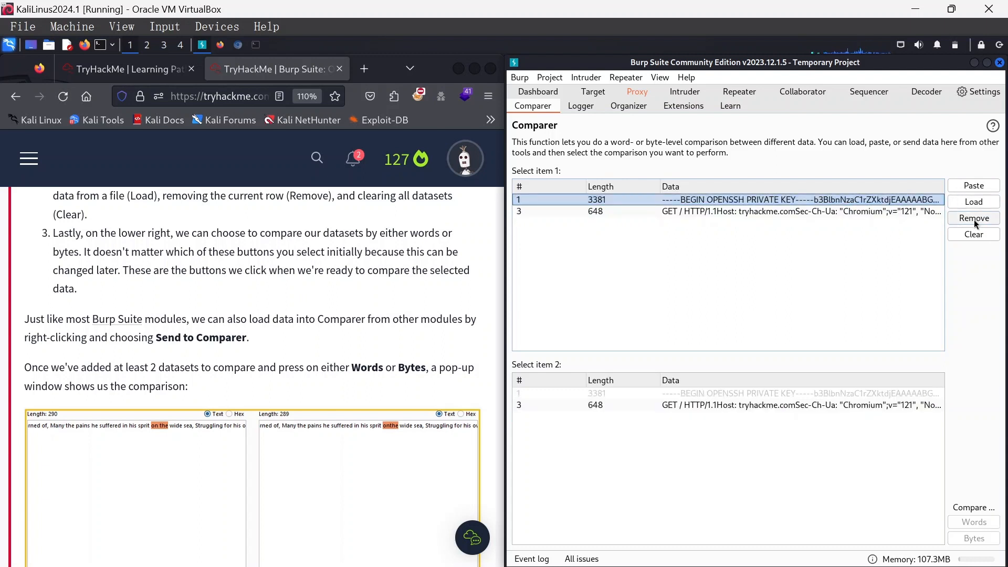
{"action": "left_click", "coordinate": [974, 219]}
{"action": "left_click", "coordinate": [897, 200]}
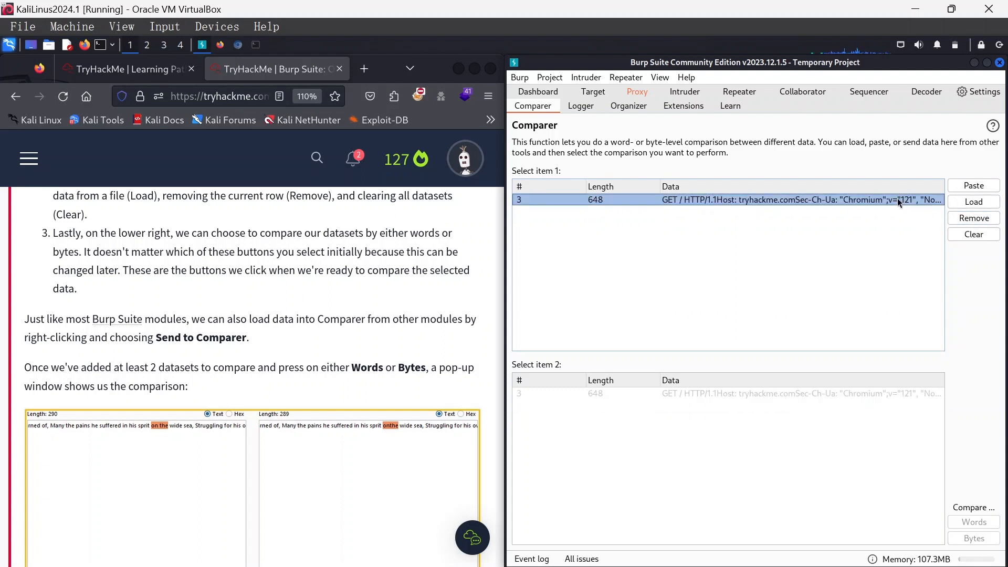
{"action": "left_click", "coordinate": [972, 219]}
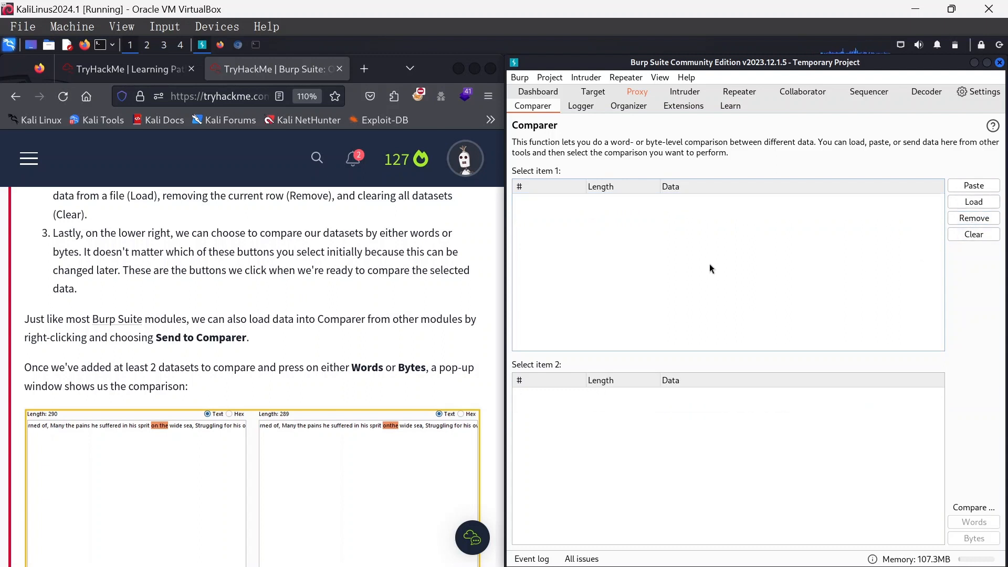
Send the intercepted tryhackme.com request to Comparer again and view it in the emptied item lists
{"action": "left_click", "coordinate": [637, 93]}
{"action": "right_click", "coordinate": [637, 297]}
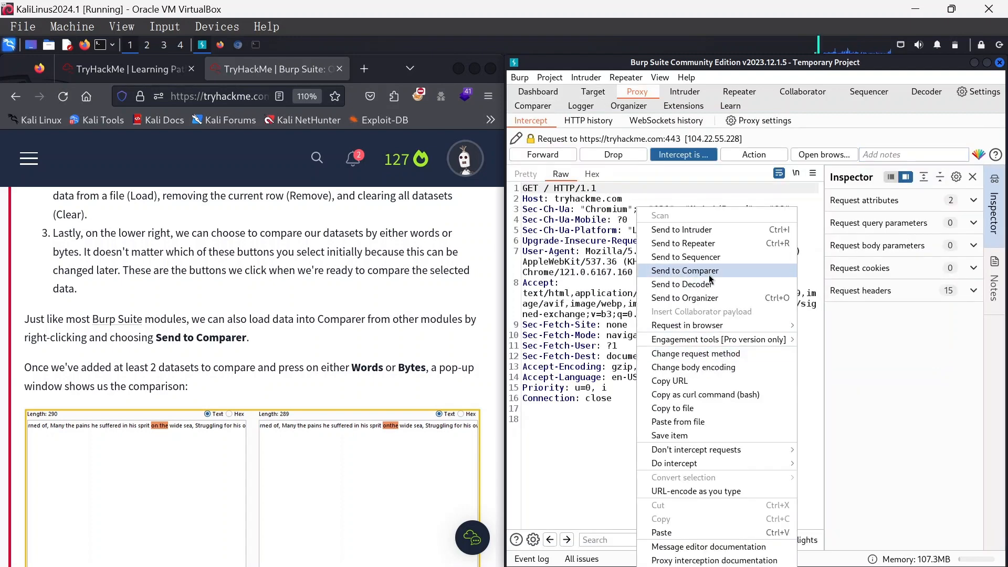
{"action": "left_click", "coordinate": [685, 271]}
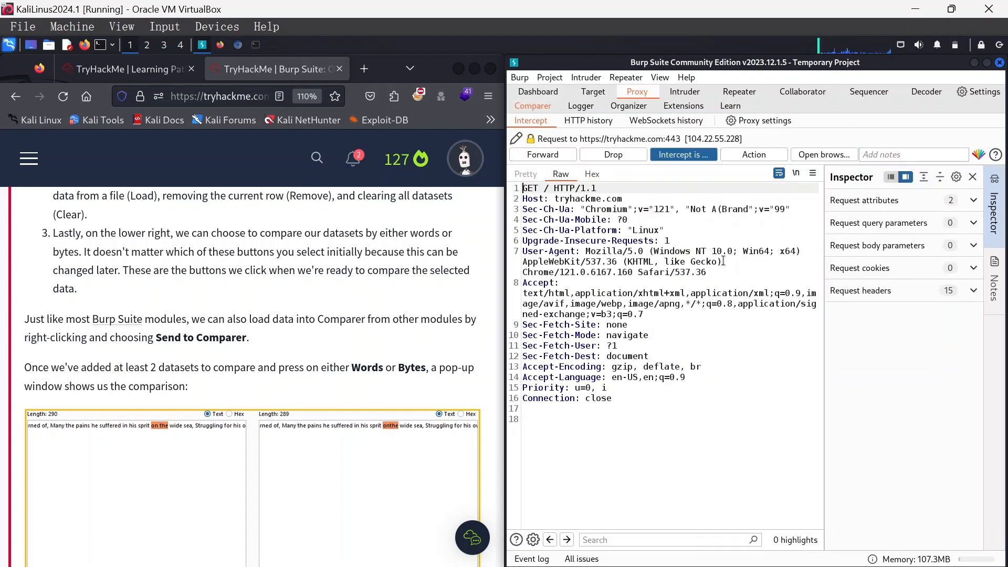
{"action": "left_click", "coordinate": [532, 107]}
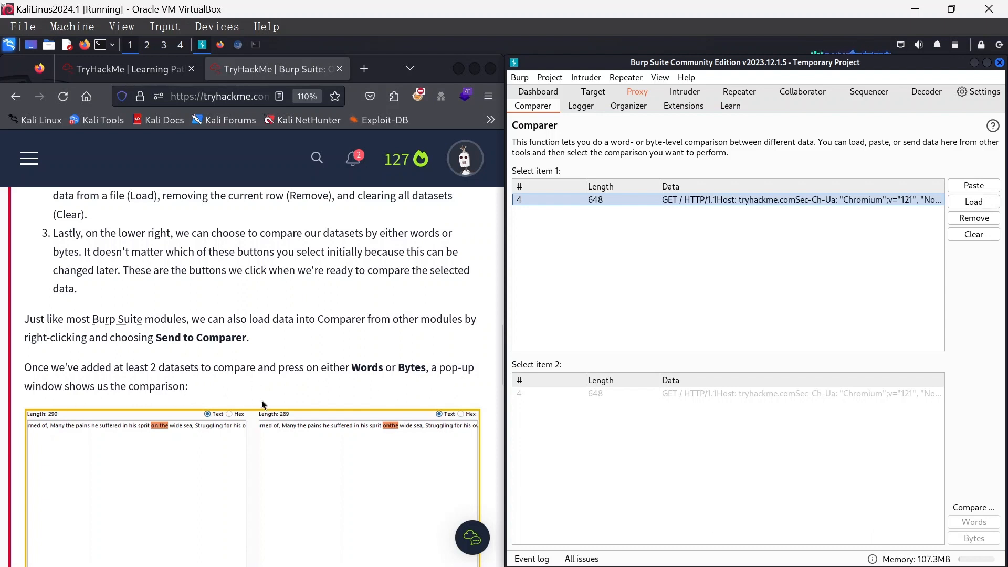
Advance the task text to the comparison window explanation and remove the remaining tryhackme.com request from Comparer
{"action": "scroll", "coordinate": [263, 403], "scroll_direction": "down", "scroll_amount": 3}
{"action": "scroll", "coordinate": [262, 404], "scroll_direction": "down", "scroll_amount": 3}
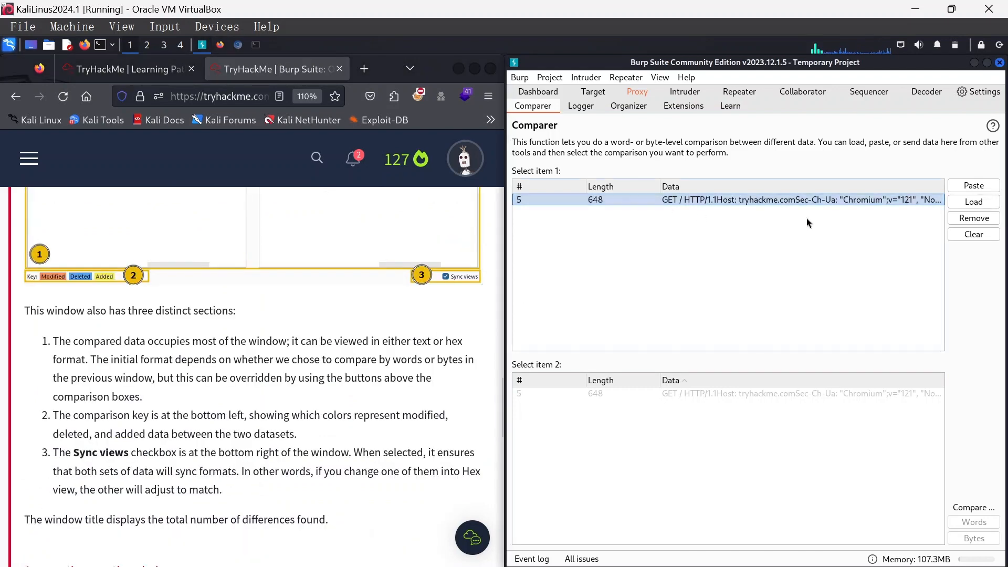
{"action": "left_click", "coordinate": [974, 185]}
{"action": "left_click", "coordinate": [972, 220]}
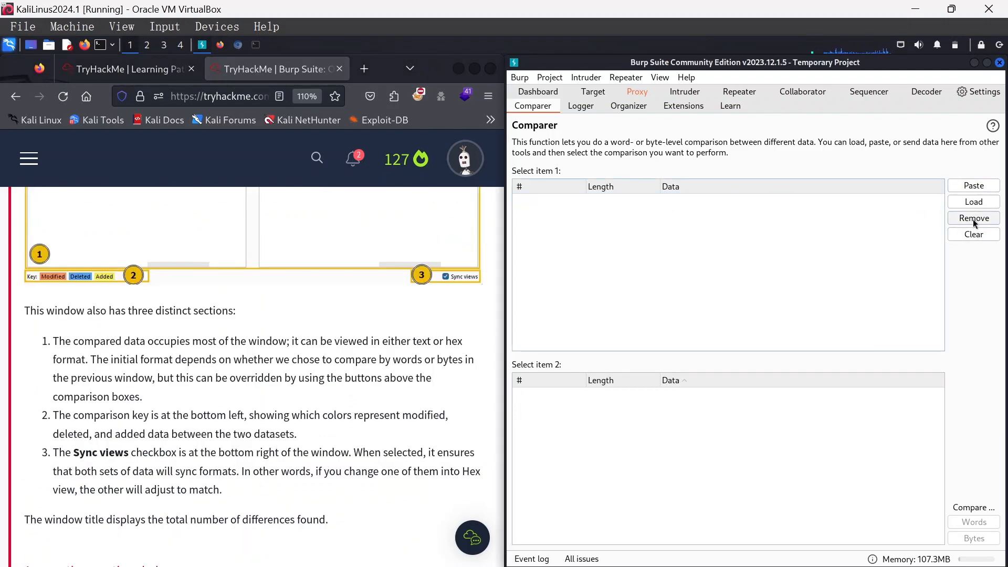
Switch to the terminal, copy the key1 line from the md5sum * output, and return to Burp Suite's Comparer
{"action": "left_click", "coordinate": [33, 312]}
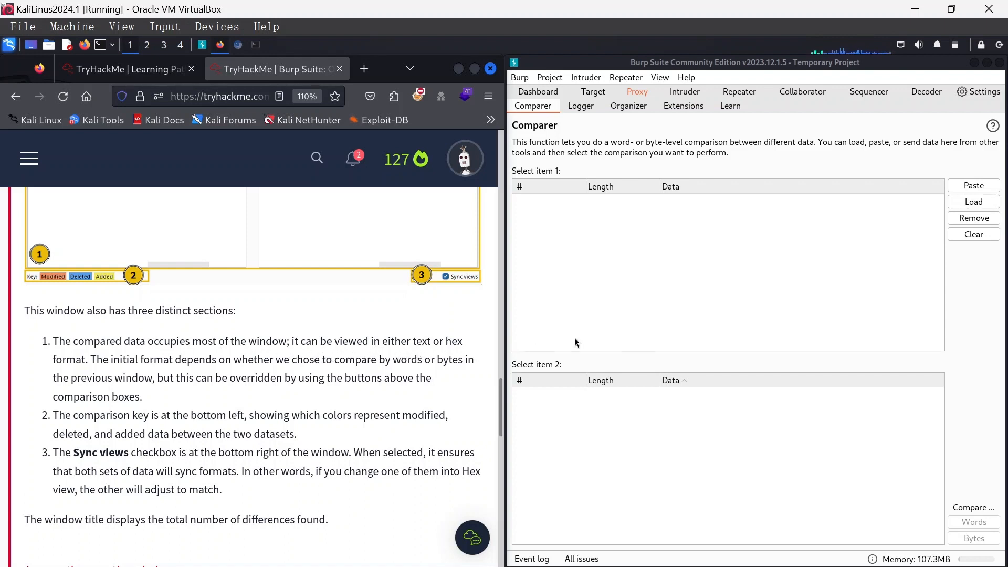
{"action": "left_click", "coordinate": [886, 244]}
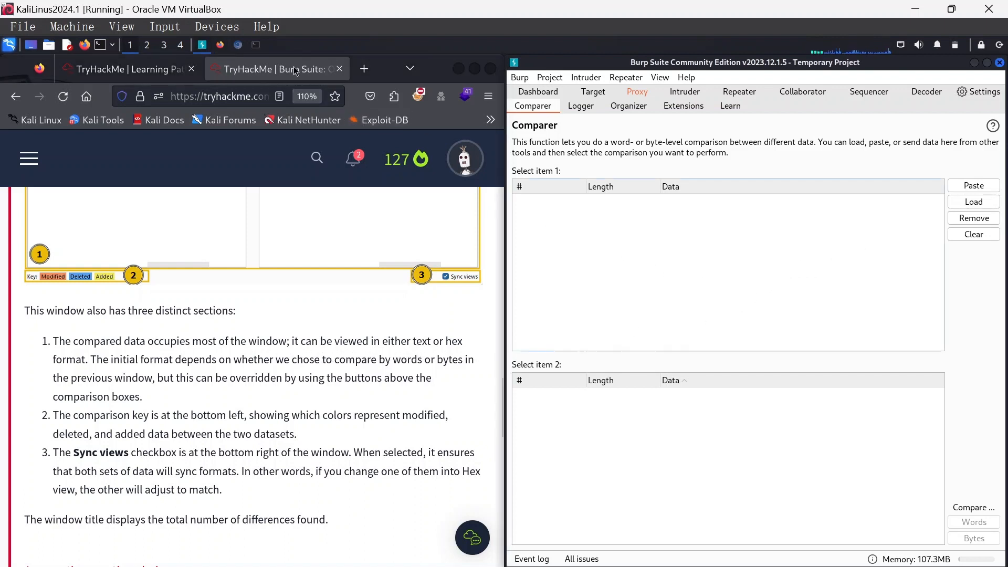
{"action": "left_click", "coordinate": [254, 46]}
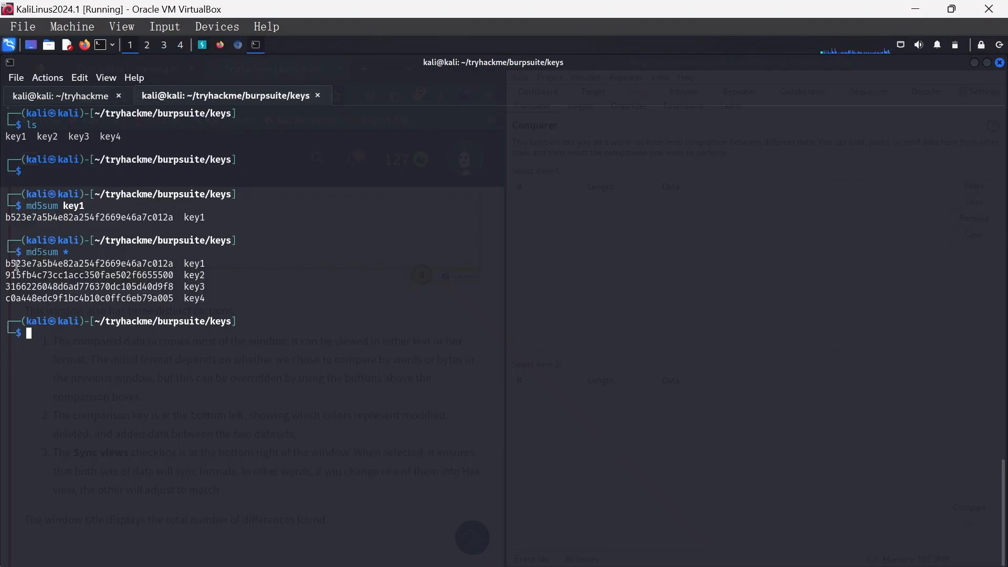
{"action": "left_click_drag", "start_coordinate": [9, 264], "coordinate": [203, 286]}
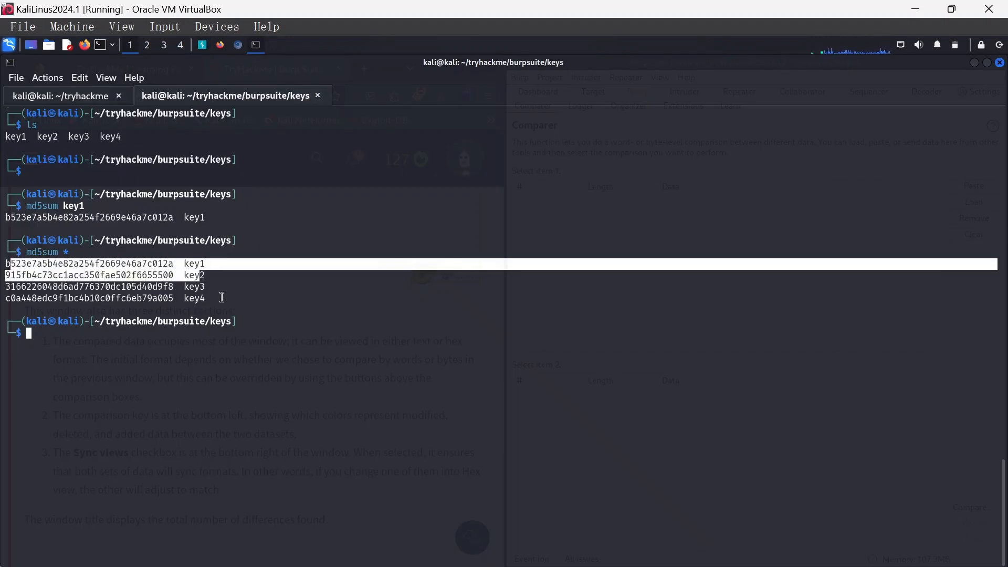
{"action": "left_click", "coordinate": [88, 258]}
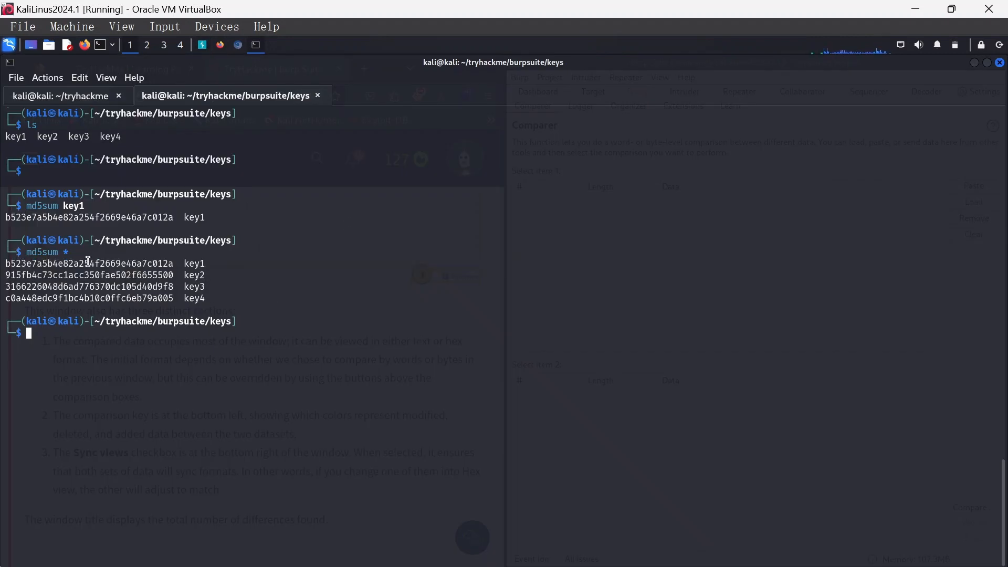
{"action": "triple_click", "coordinate": [88, 263]}
{"action": "right_click", "coordinate": [89, 263]}
{"action": "left_click", "coordinate": [105, 269]}
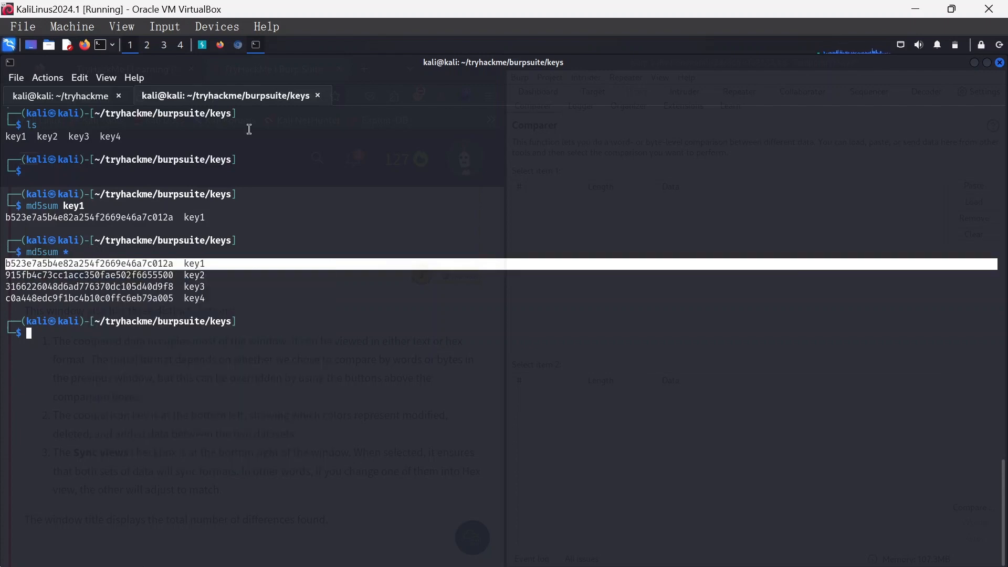
{"action": "left_click", "coordinate": [256, 44]}
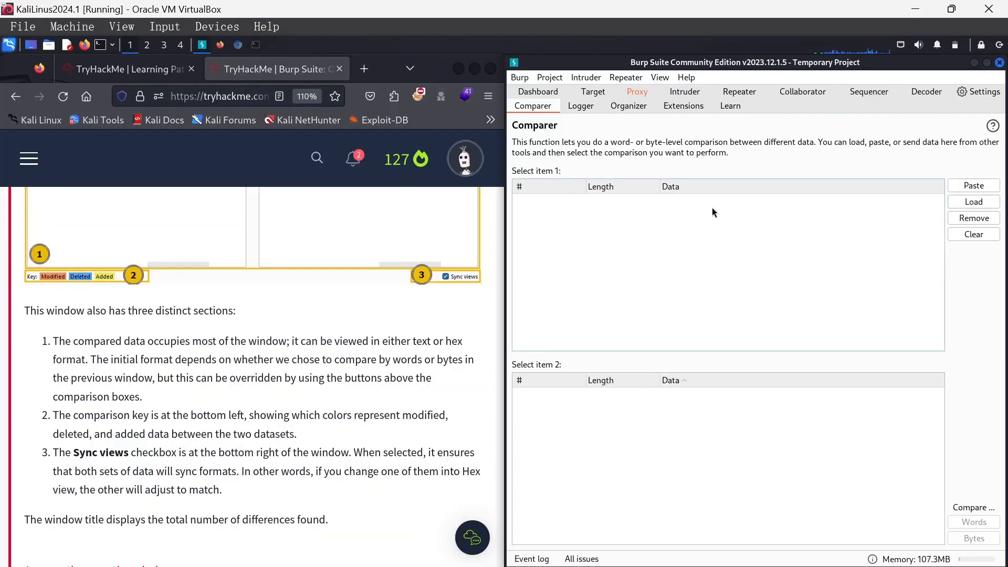
Paste the key1 checksum line into Comparer, then copy the key2 line from the terminal's md5sum * output and paste it as another item
{"action": "left_click", "coordinate": [969, 187]}
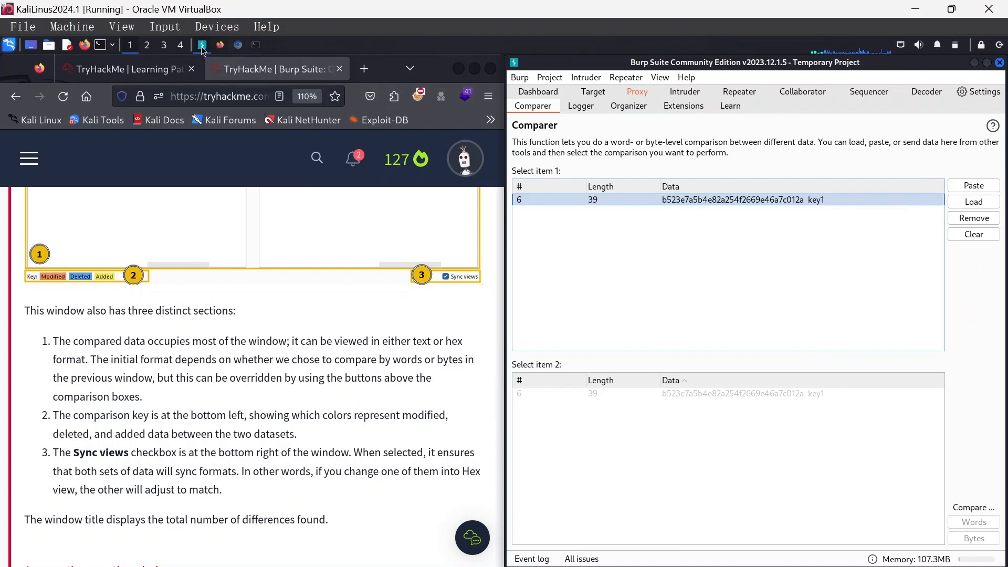
{"action": "left_click", "coordinate": [256, 45]}
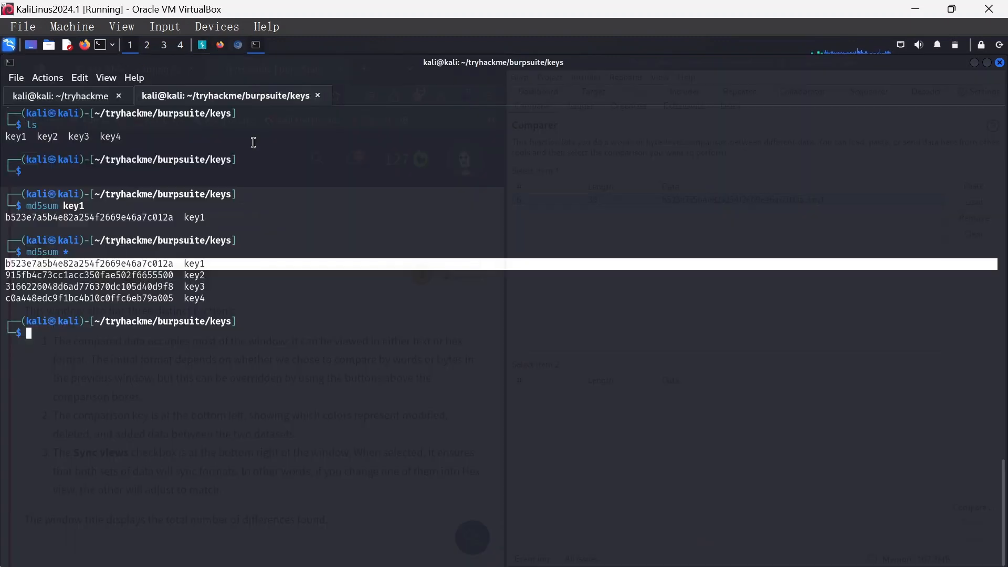
{"action": "triple_click", "coordinate": [150, 275]}
{"action": "right_click", "coordinate": [151, 275]}
{"action": "left_click", "coordinate": [202, 279]}
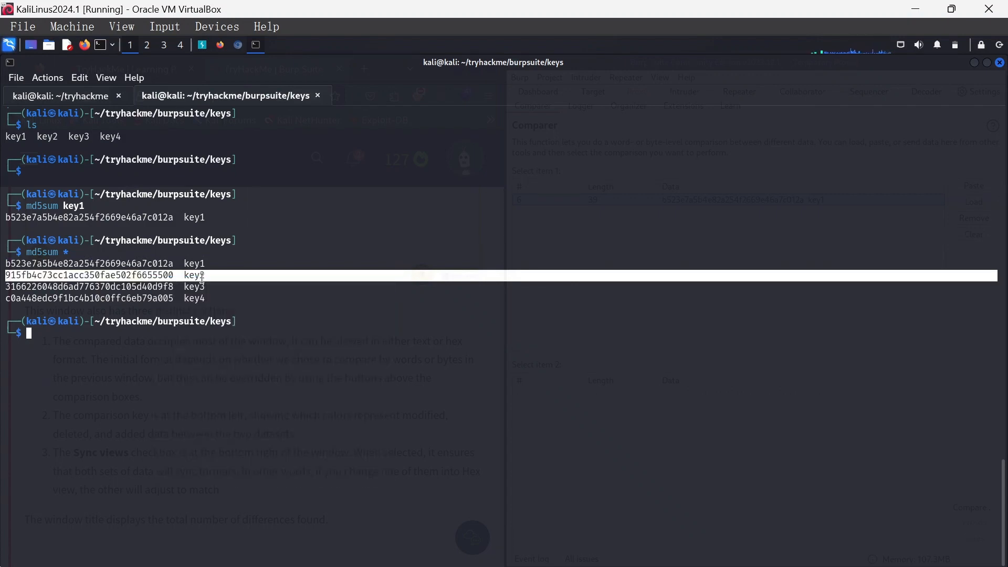
{"action": "left_click", "coordinate": [256, 45]}
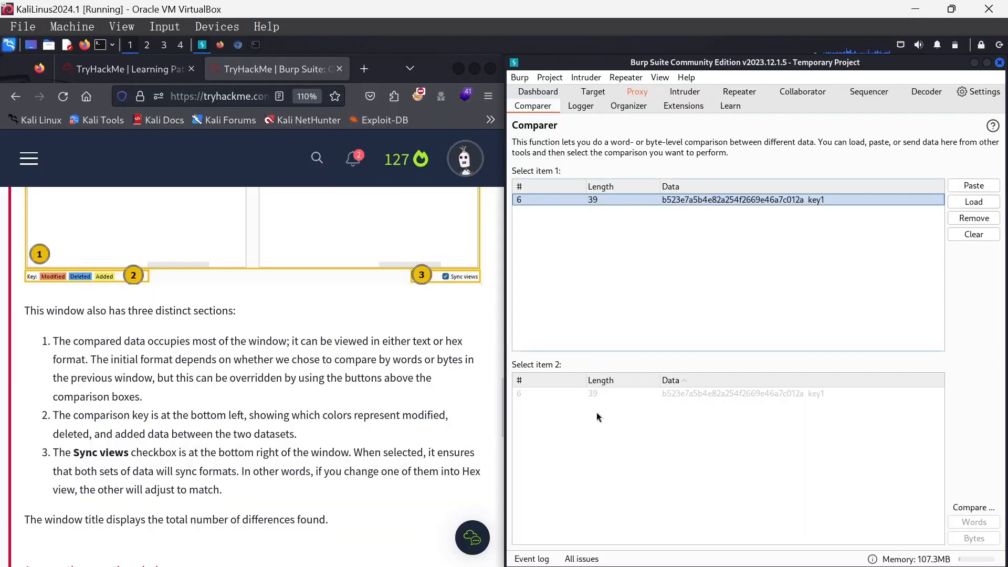
{"action": "left_click", "coordinate": [972, 184]}
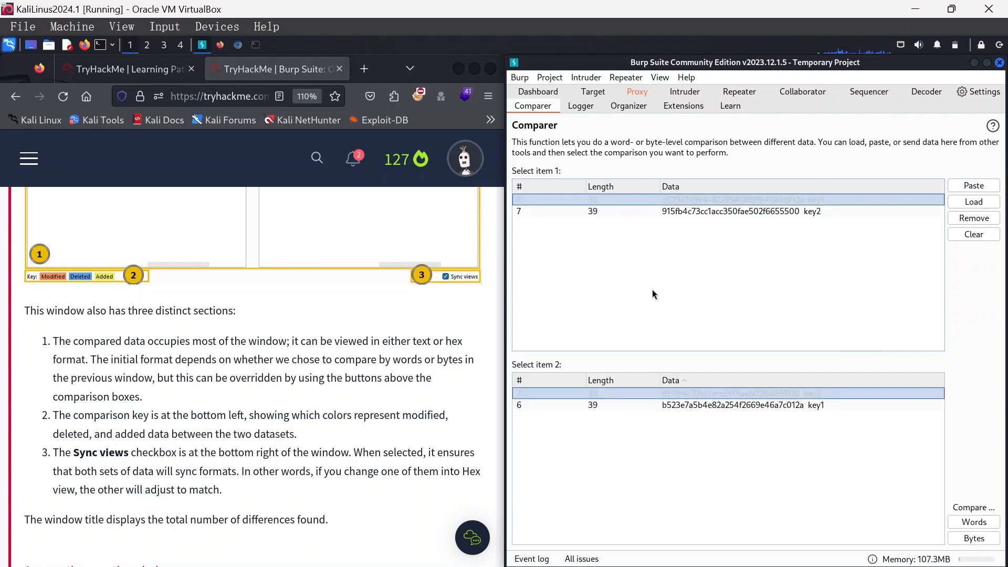
Compare the key1 and key2 checksum items by words twice, set each comparison window aside and return to the task text
{"action": "left_click", "coordinate": [973, 521]}
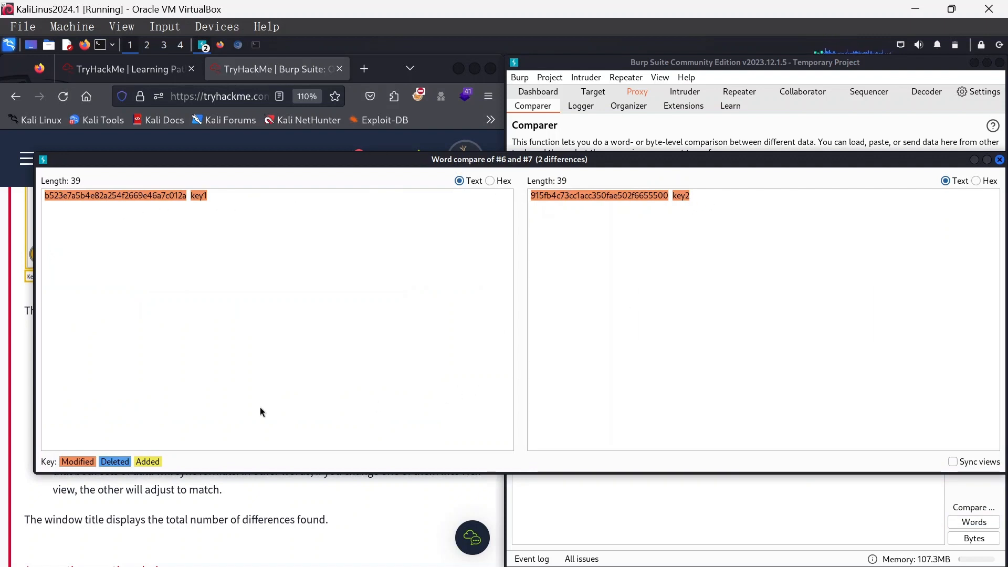
{"action": "left_click", "coordinate": [975, 160]}
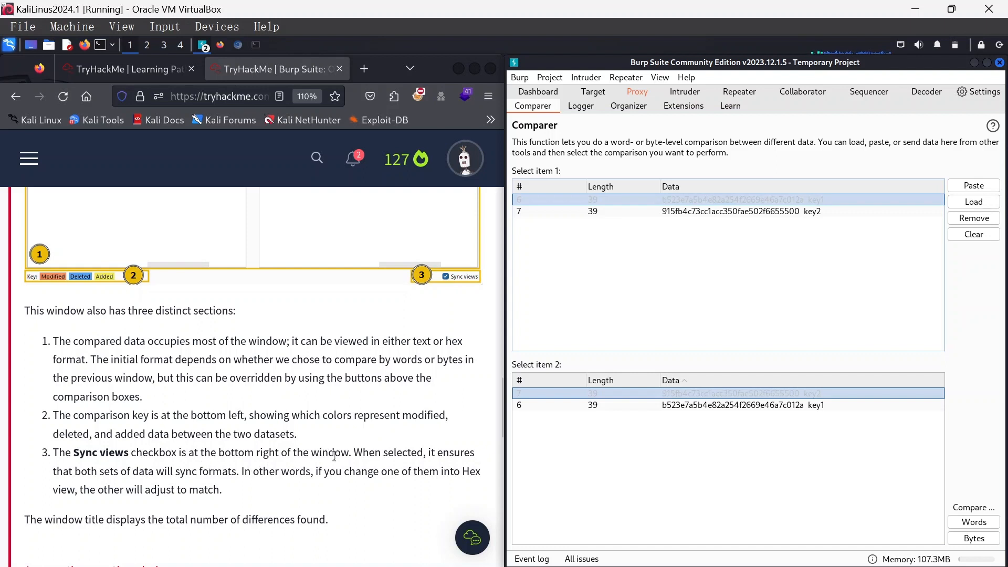
{"action": "left_click", "coordinate": [846, 213]}
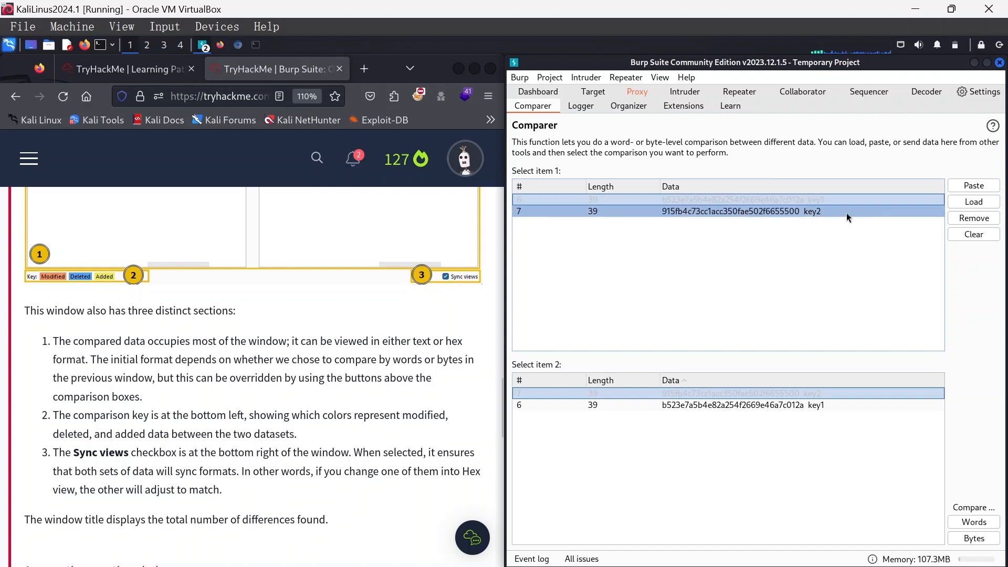
{"action": "left_click", "coordinate": [990, 526]}
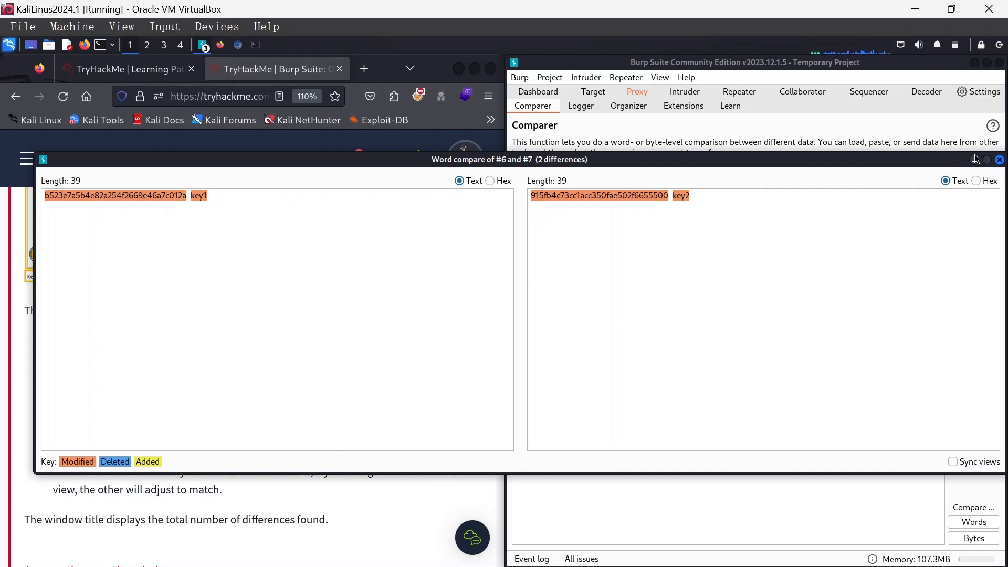
{"action": "left_click", "coordinate": [822, 139]}
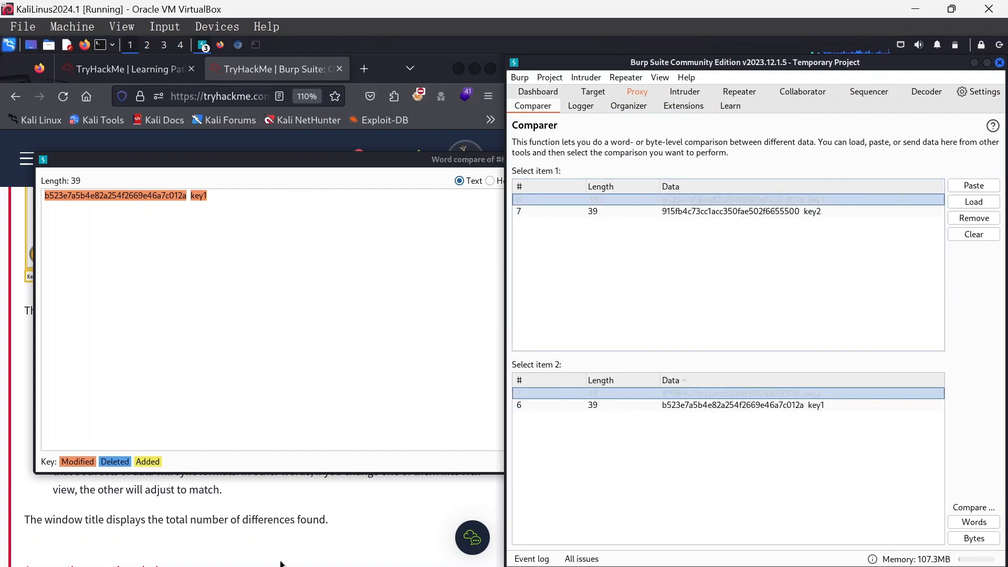
{"action": "left_click", "coordinate": [303, 513]}
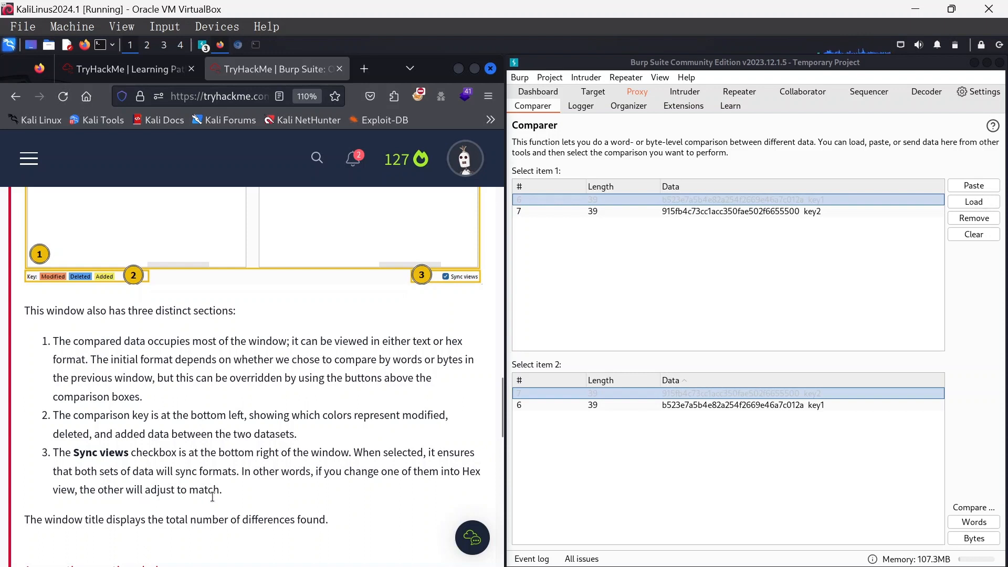
Mark the Task 5 question as complete and expand Task 6, Comparer: Example
{"action": "scroll", "coordinate": [212, 496], "scroll_direction": "down", "scroll_amount": 5}
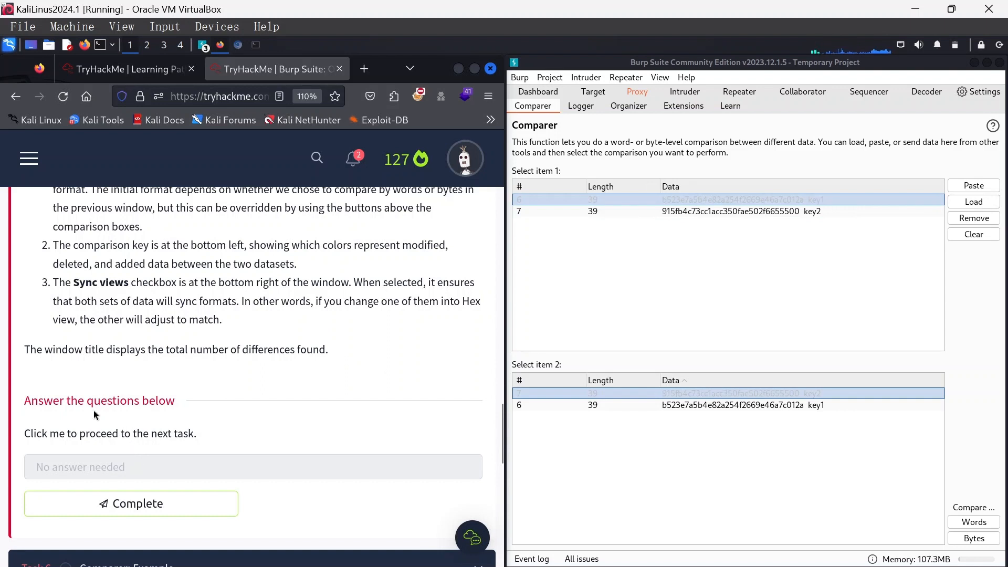
{"action": "scroll", "coordinate": [90, 416], "scroll_direction": "down", "scroll_amount": 2}
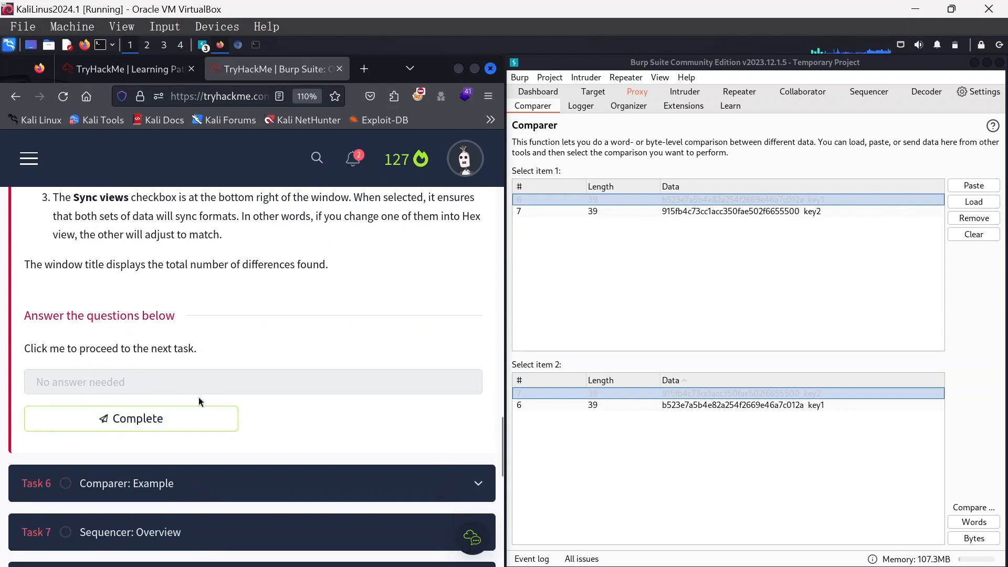
{"action": "left_click", "coordinate": [176, 416]}
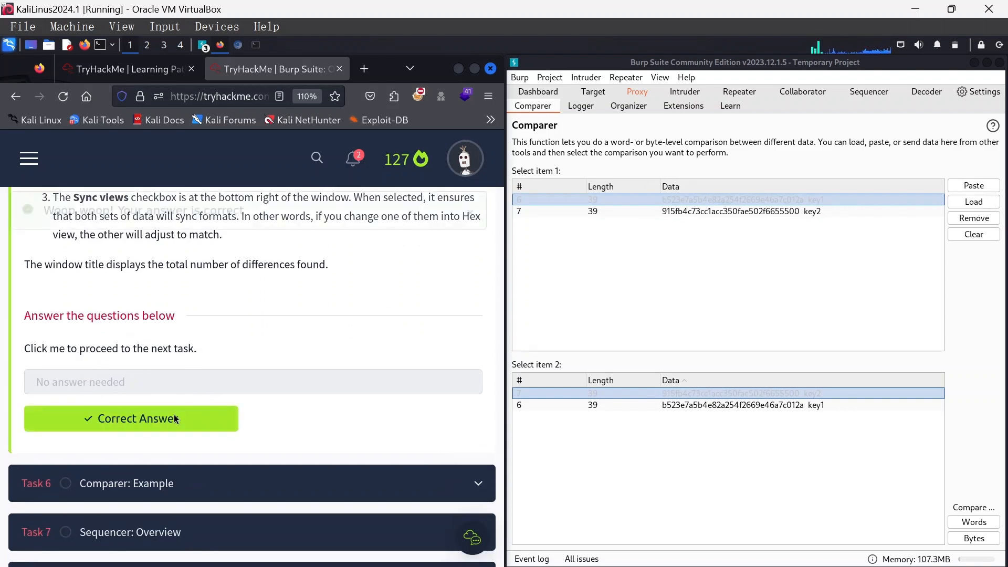
{"action": "left_click", "coordinate": [179, 489]}
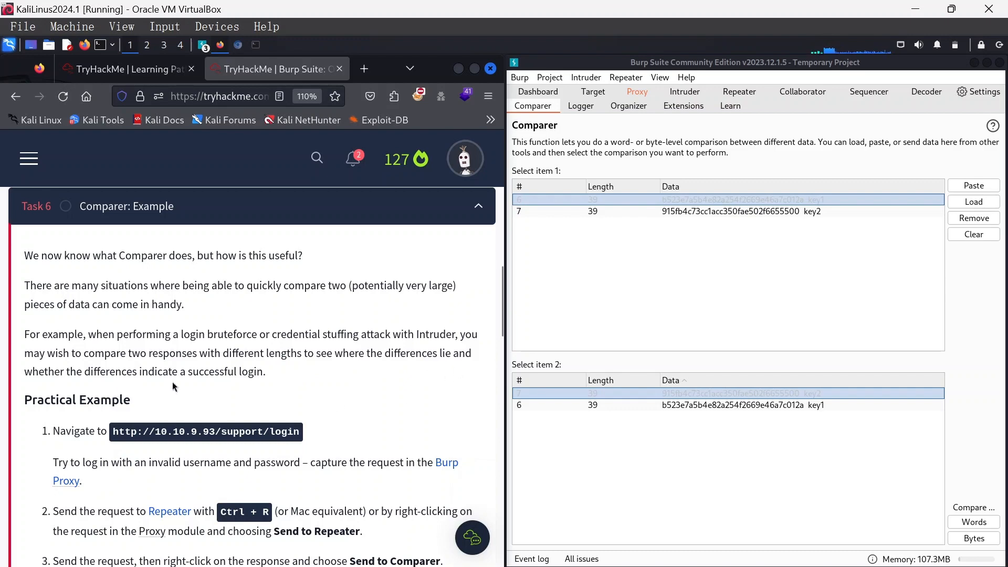
{"action": "scroll", "coordinate": [175, 278], "scroll_direction": "down", "scroll_amount": 3}
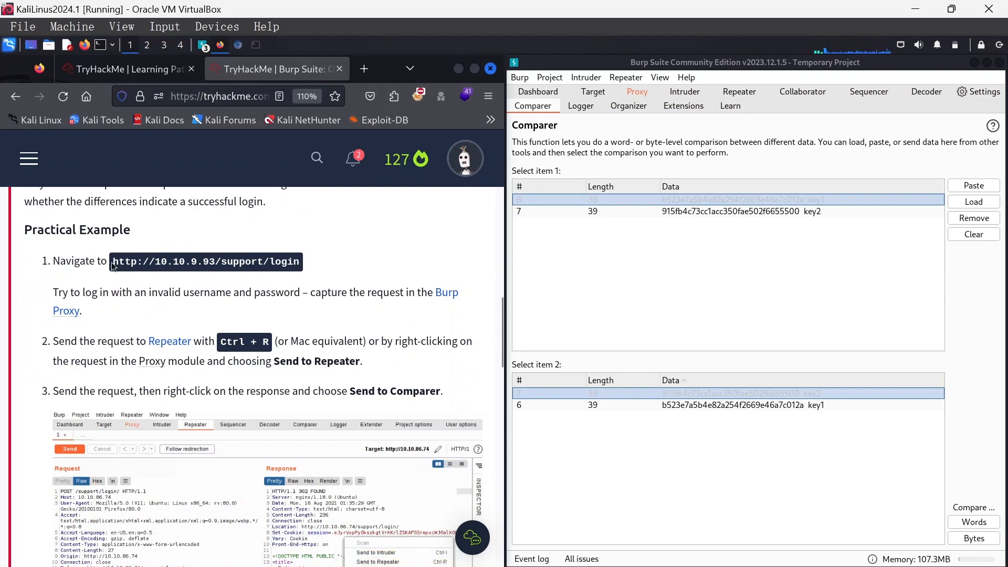
{"action": "left_click_drag", "start_coordinate": [113, 264], "coordinate": [299, 261]}
{"action": "right_click", "coordinate": [283, 257]}
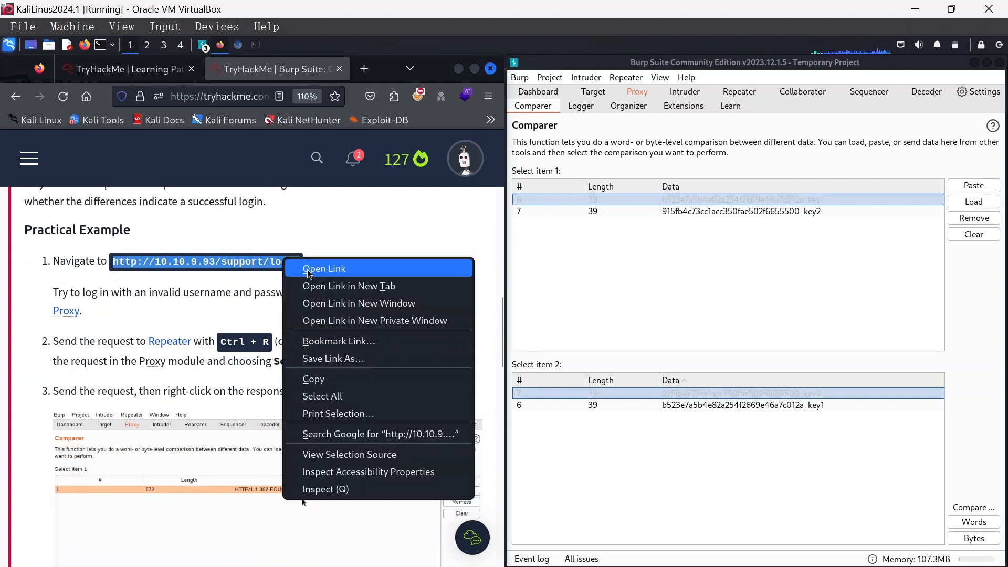
{"action": "left_click", "coordinate": [318, 382]}
{"action": "left_click", "coordinate": [325, 280]}
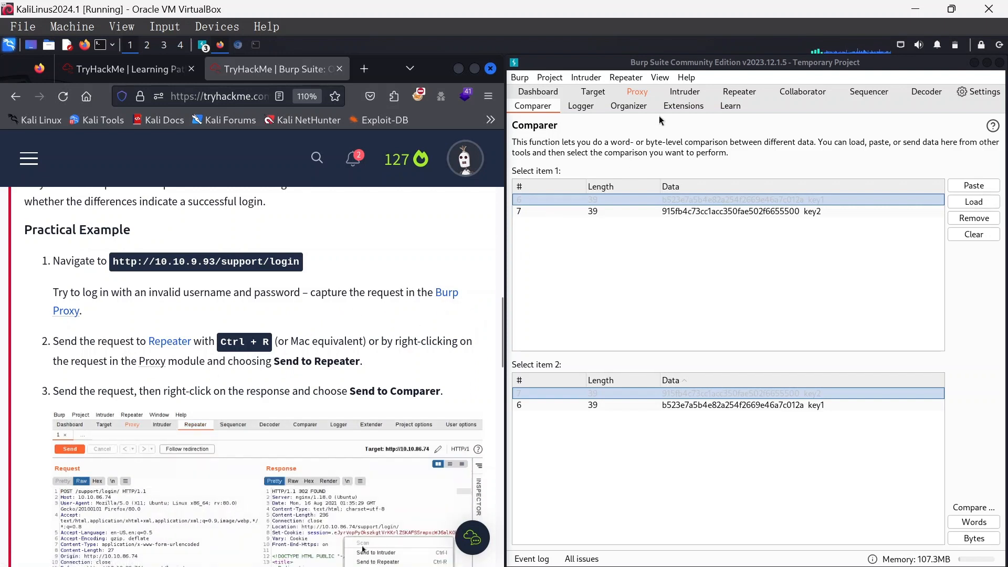
Show the intercepted tryhackme.com request in Burp Suite's Proxy and switch to Burp's browser
{"action": "left_click", "coordinate": [655, 204]}
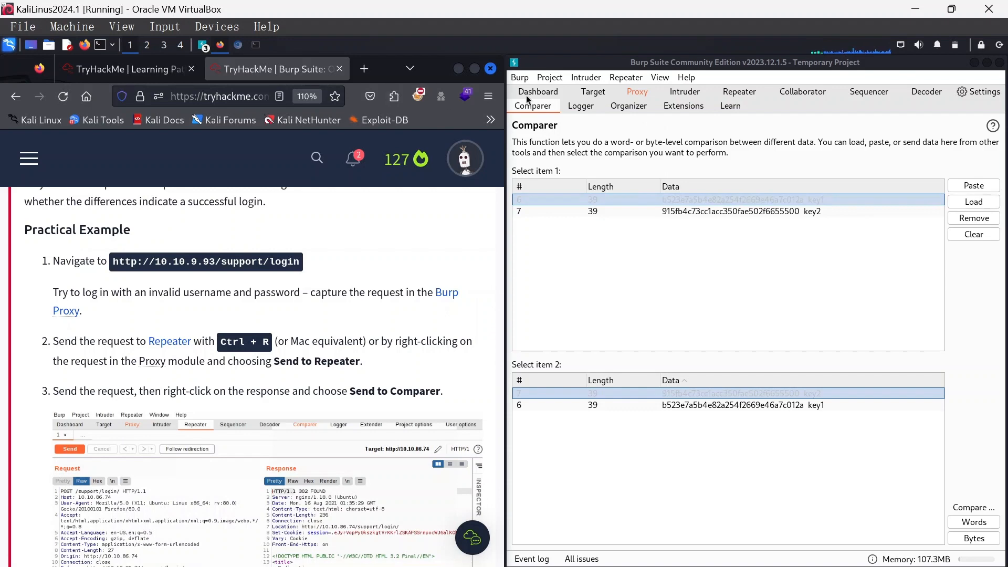
{"action": "left_click", "coordinate": [633, 93]}
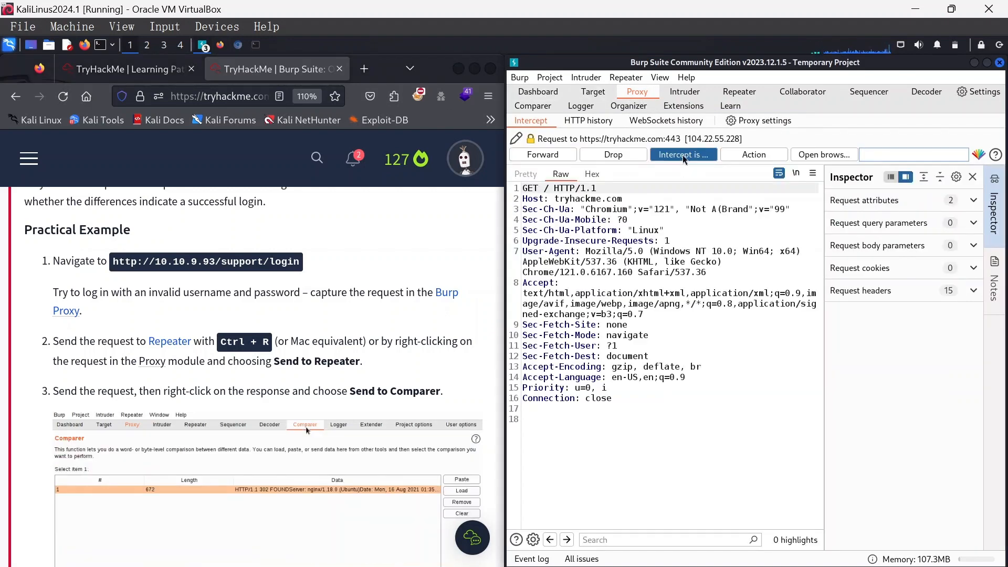
{"action": "left_click", "coordinate": [238, 45]}
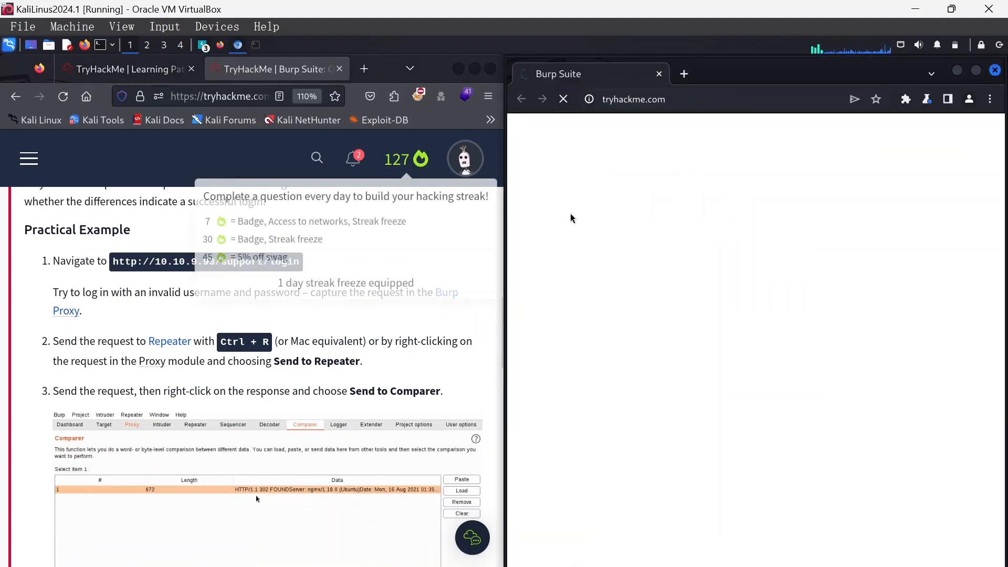
Close both leftover word comparison windows for items #6 and #7
{"action": "left_click", "coordinate": [202, 45]}
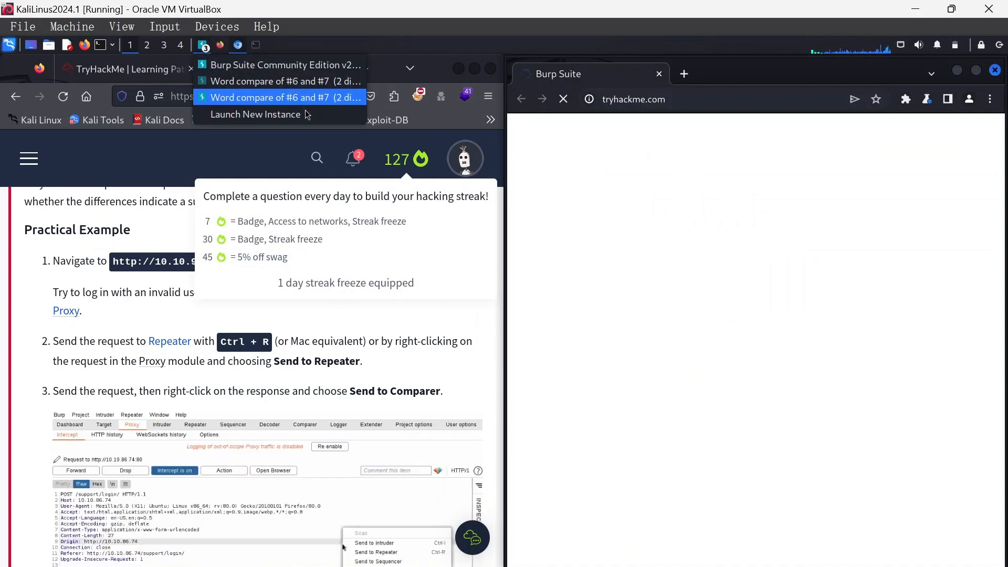
{"action": "left_click", "coordinate": [322, 99]}
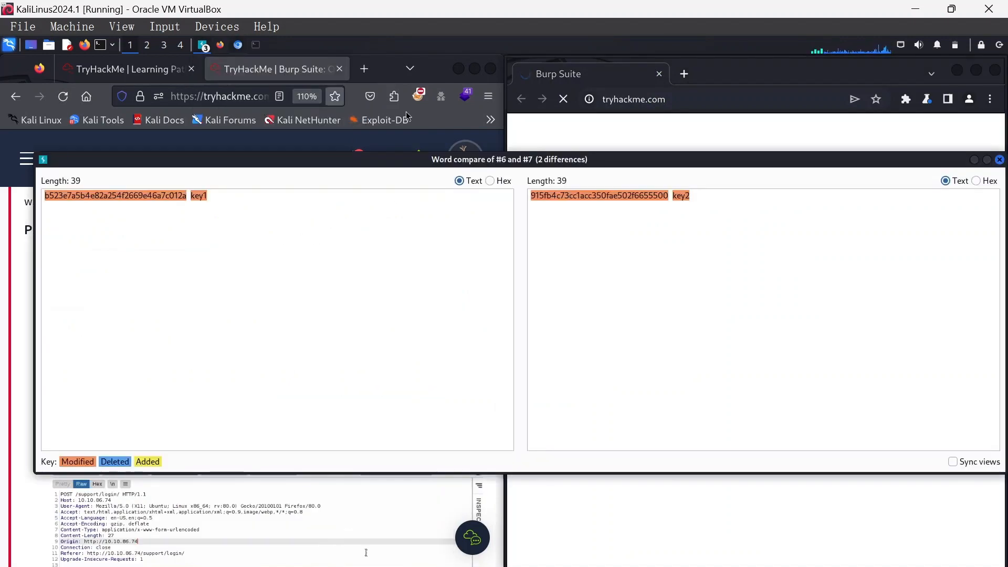
{"action": "left_click", "coordinate": [998, 160]}
{"action": "left_click", "coordinate": [204, 46]}
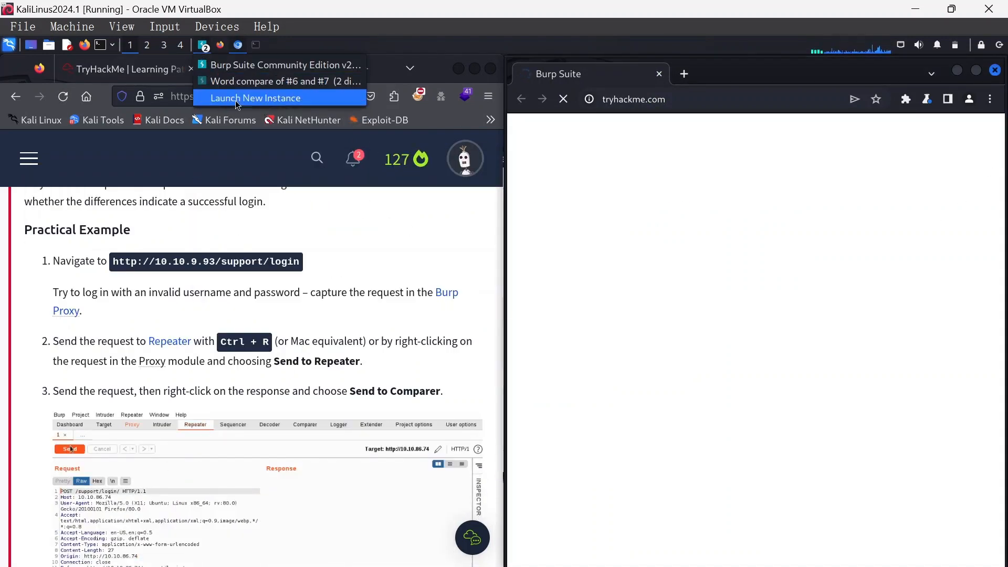
{"action": "left_click", "coordinate": [286, 81]}
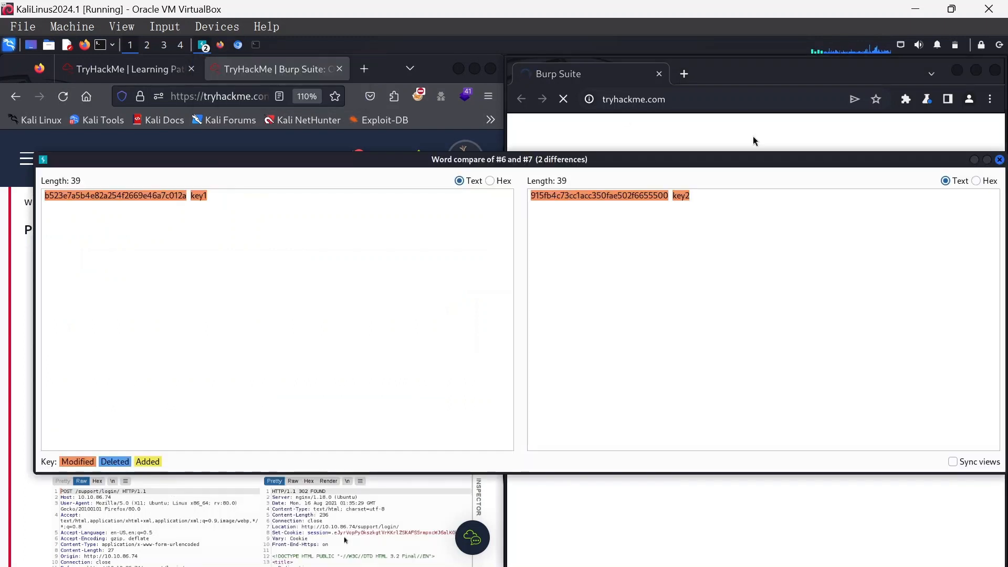
{"action": "left_click", "coordinate": [1000, 160]}
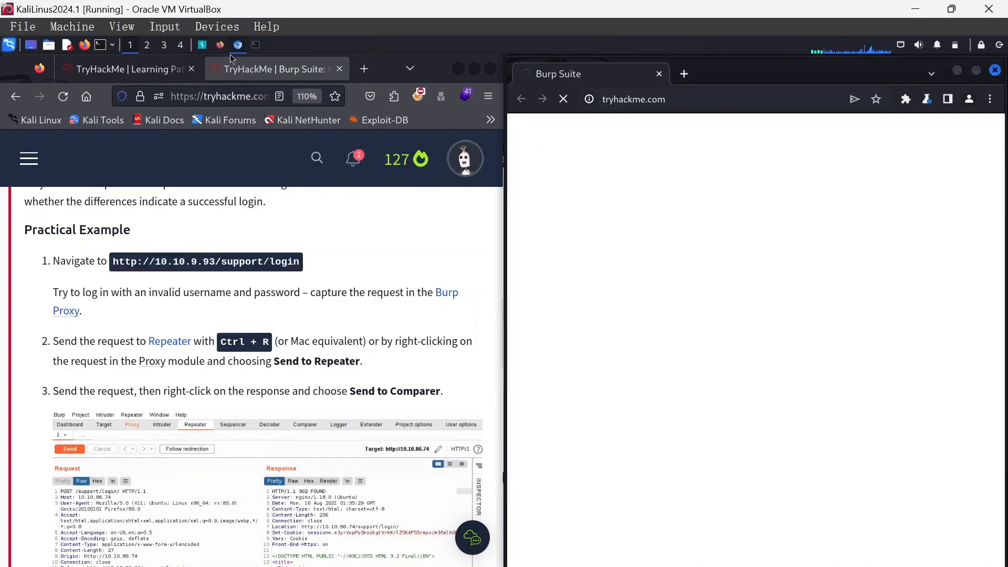
{"action": "left_click", "coordinate": [682, 95]}
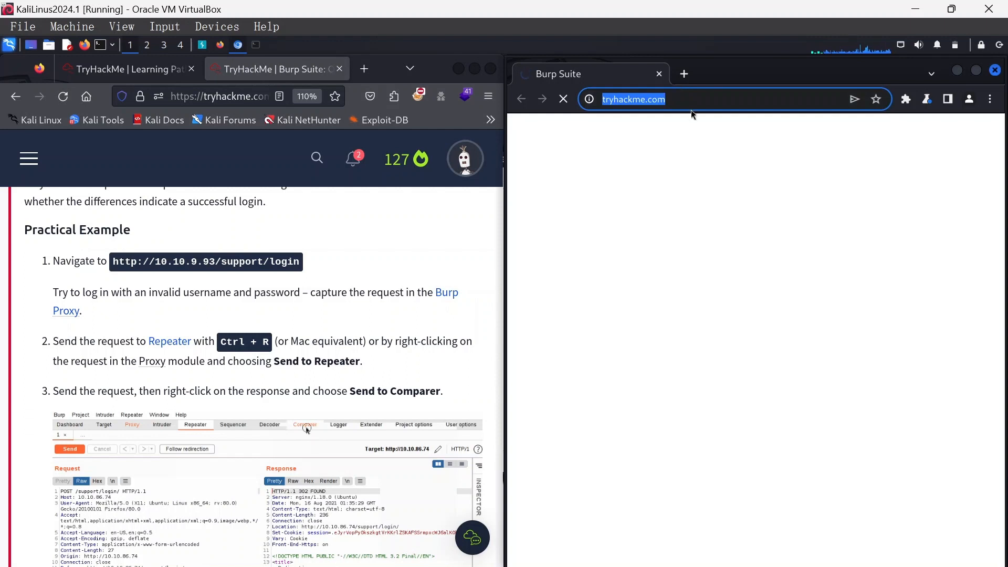
{"action": "type", "text": "http://10.10.9.93/support/login"}
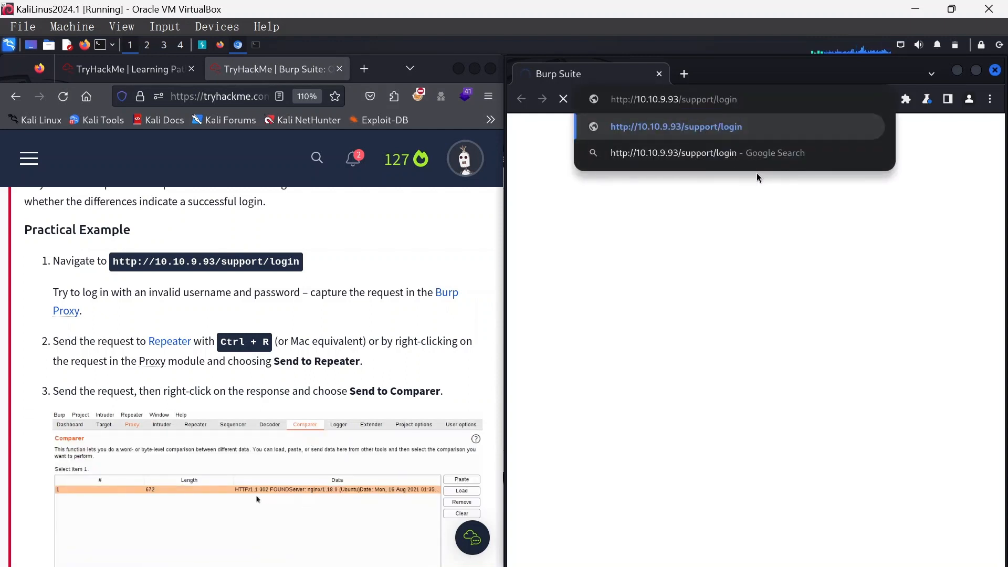
{"action": "key", "text": "Return"}
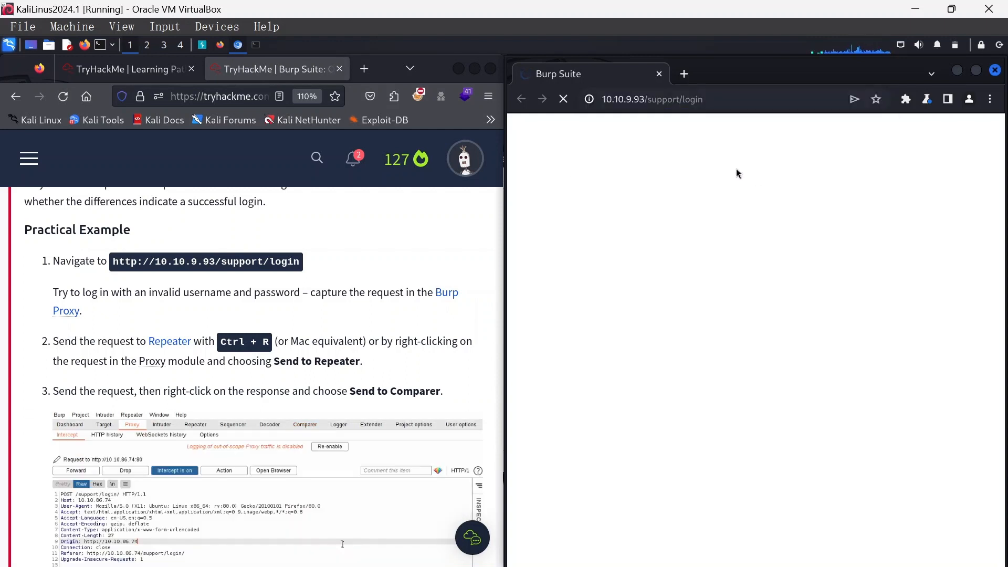
Switch to Burp Suite's Proxy and forward the held tryhackme.com requests and the /support/login/ request
{"action": "left_click", "coordinate": [255, 46]}
{"action": "left_click", "coordinate": [254, 46]}
{"action": "left_click", "coordinate": [233, 48]}
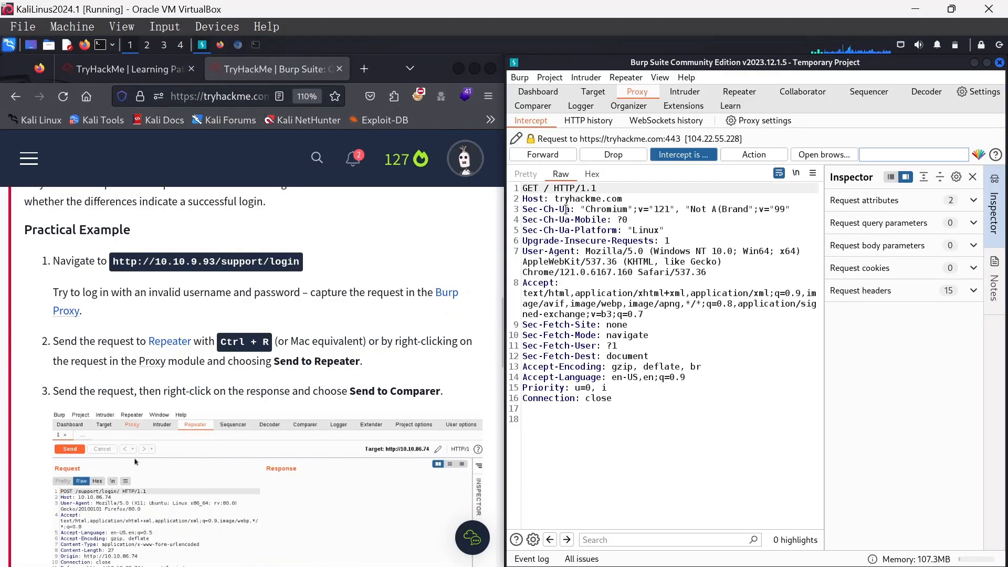
{"action": "left_click", "coordinate": [553, 158]}
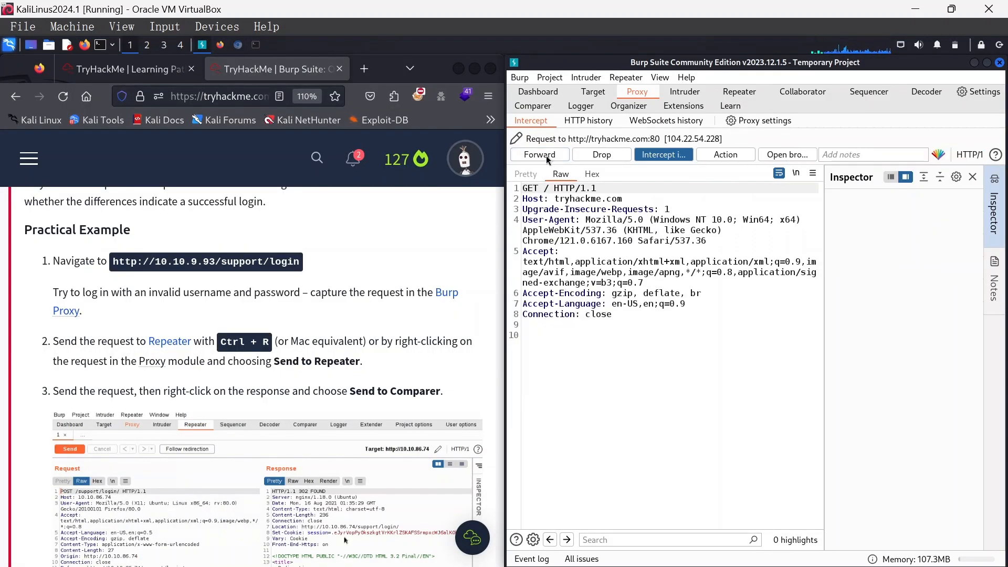
{"action": "left_click", "coordinate": [552, 157]}
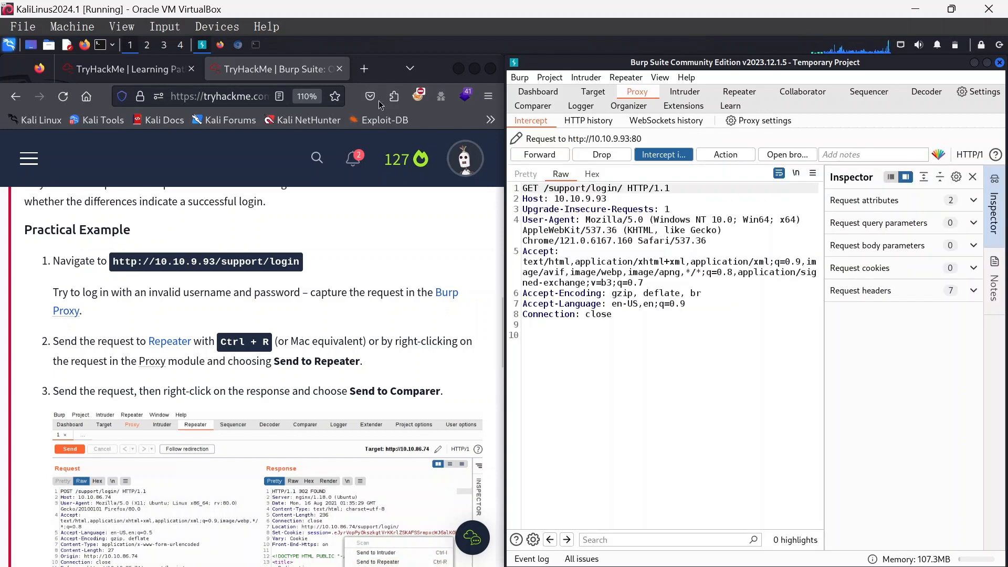
{"action": "left_click", "coordinate": [537, 160]}
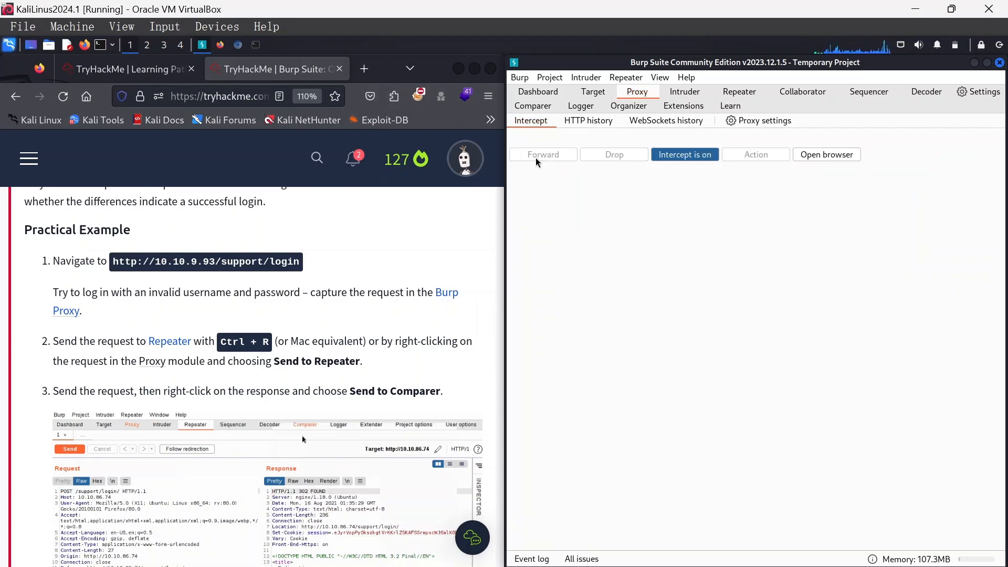
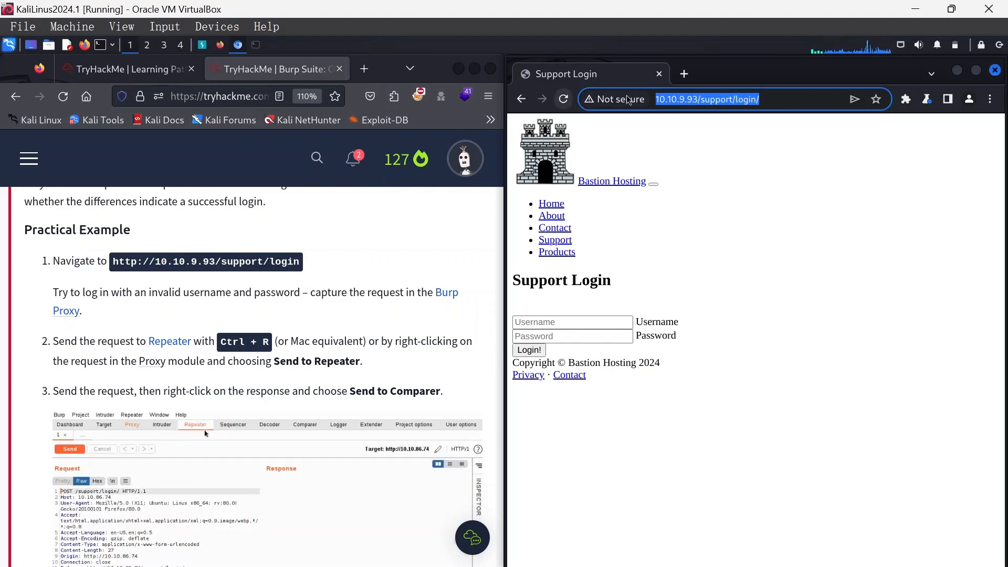
{"action": "key", "text": "BackSpace"}
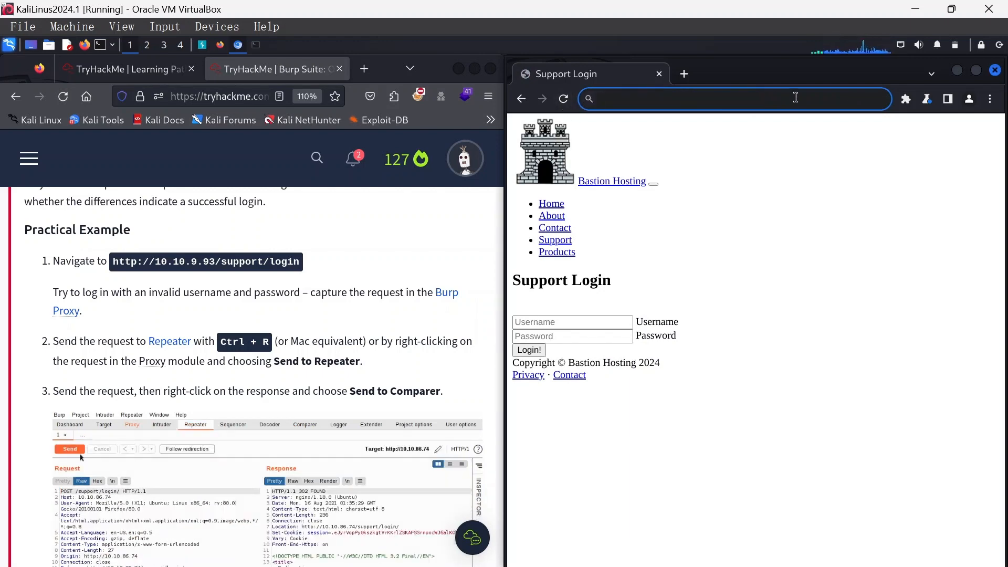
{"action": "type", "text": "http://10.10.9.93/support/login"}
{"action": "key", "text": "Return"}
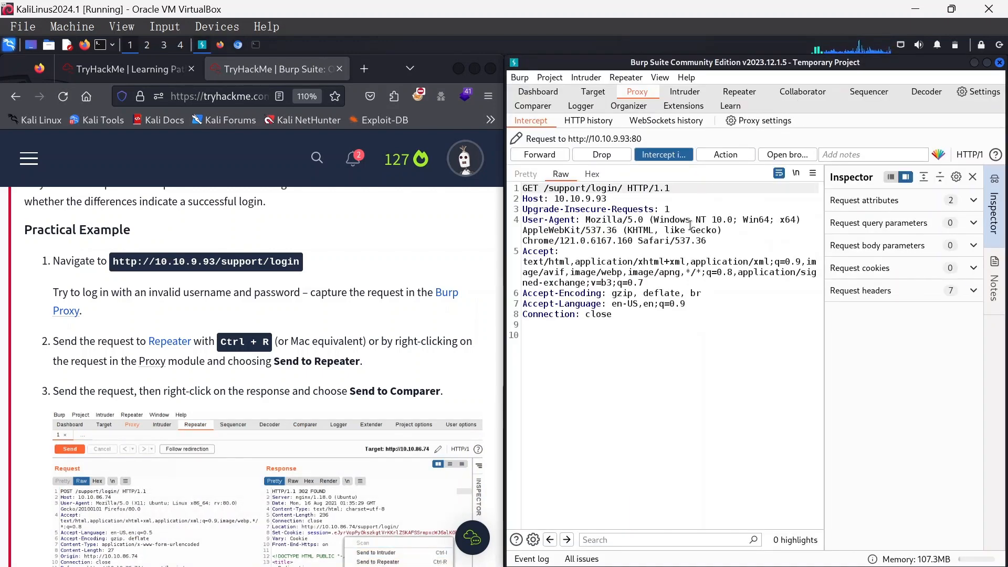
{"action": "left_click", "coordinate": [619, 242]}
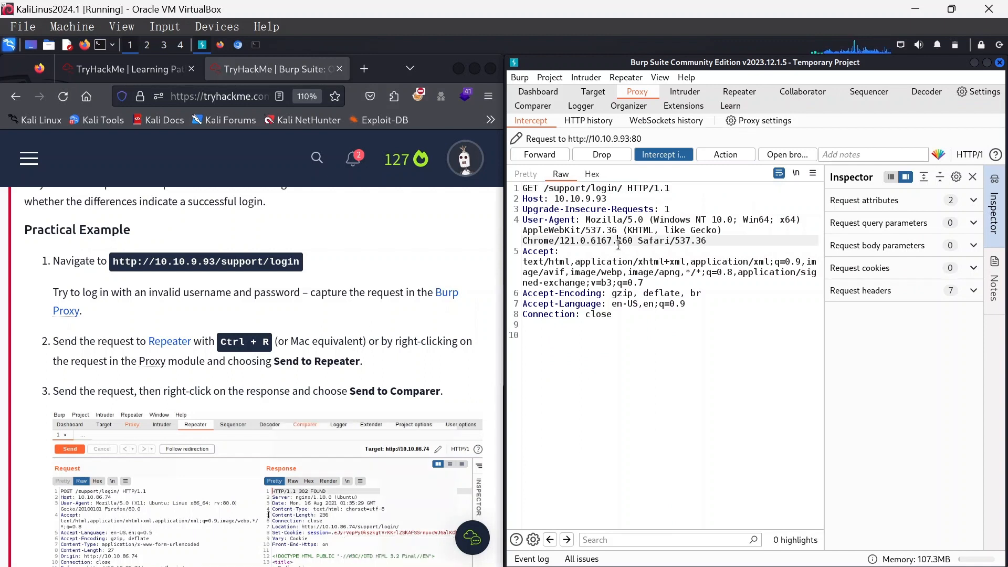
{"action": "key", "text": "ctrl+r"}
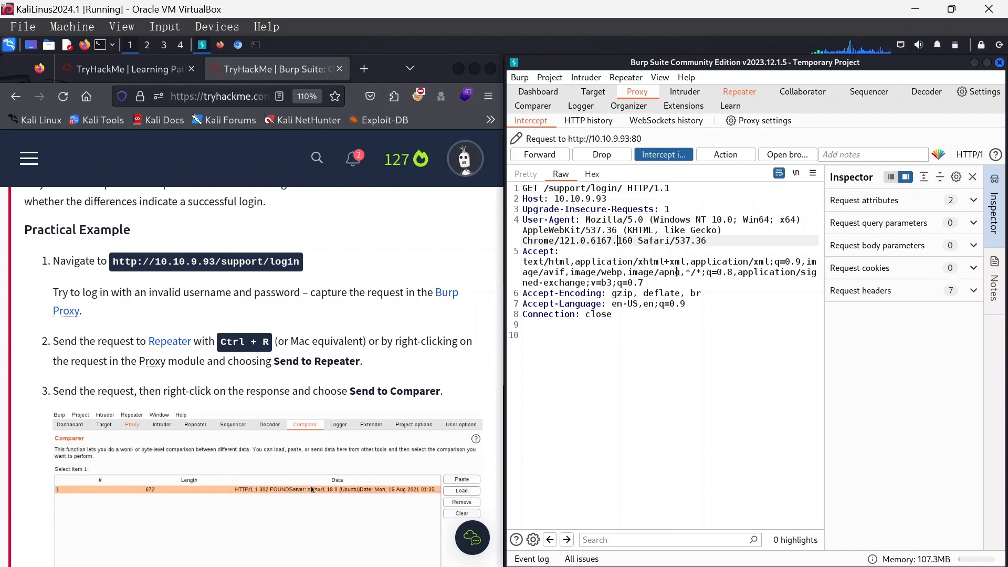
{"action": "left_click", "coordinate": [736, 97]}
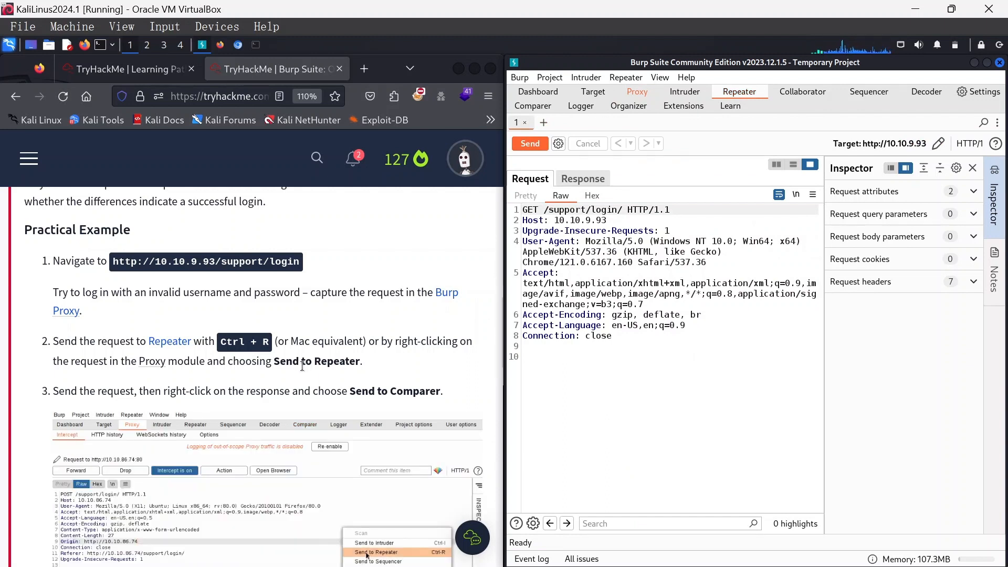
Turn off interception in Burp Suite's Proxy and return to the Support Login page in Burp's browser
{"action": "scroll", "coordinate": [289, 341], "scroll_direction": "down", "scroll_amount": 3}
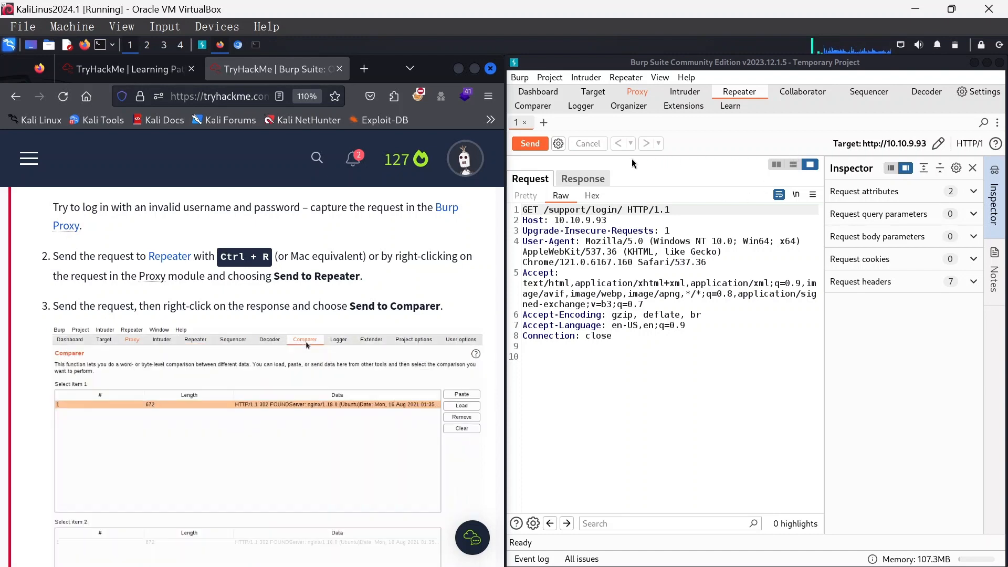
{"action": "scroll", "coordinate": [345, 302], "scroll_direction": "up", "scroll_amount": 2}
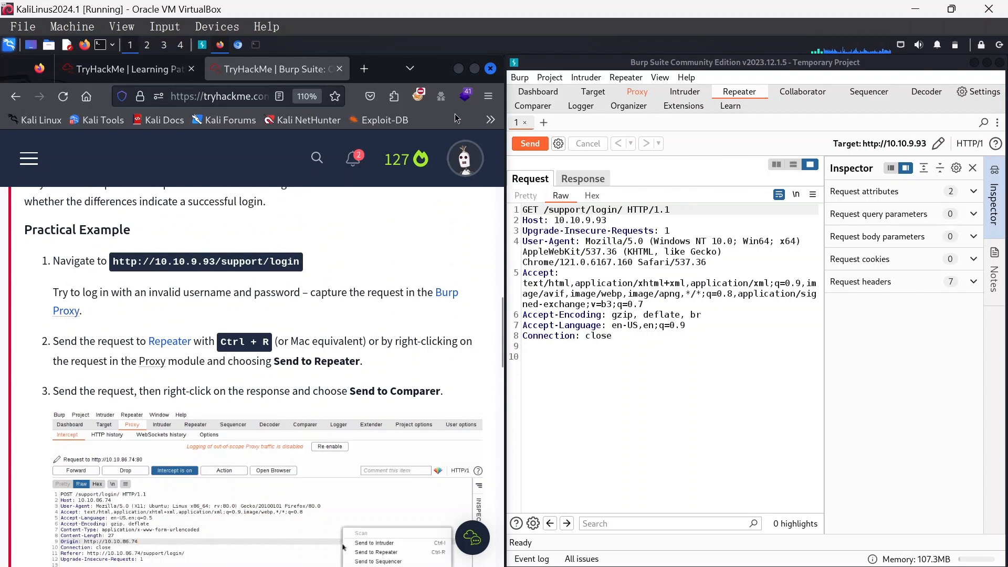
{"action": "left_click", "coordinate": [639, 94]}
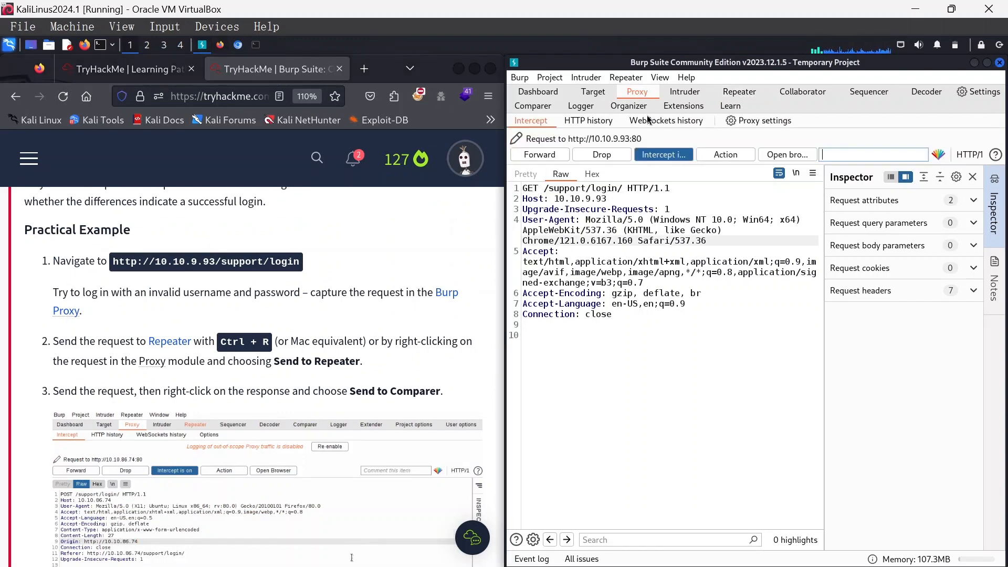
{"action": "left_click", "coordinate": [661, 156]}
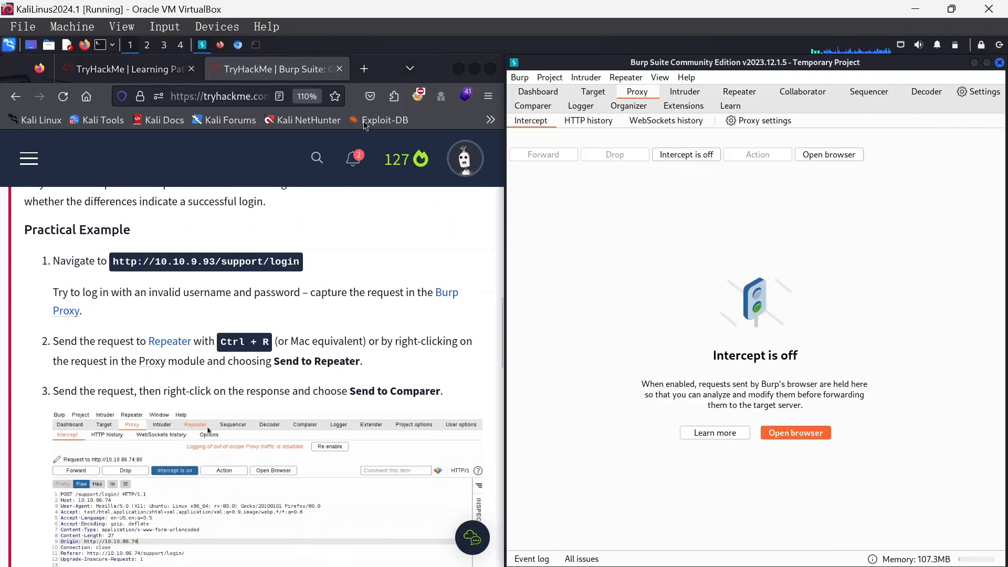
{"action": "left_click", "coordinate": [256, 45]}
{"action": "left_click", "coordinate": [255, 45]}
{"action": "left_click", "coordinate": [238, 45]}
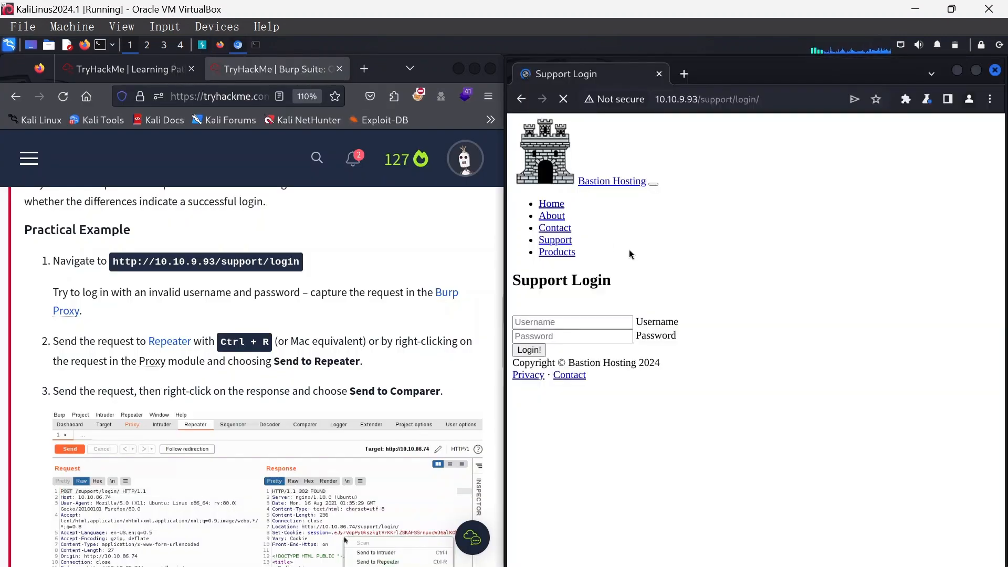
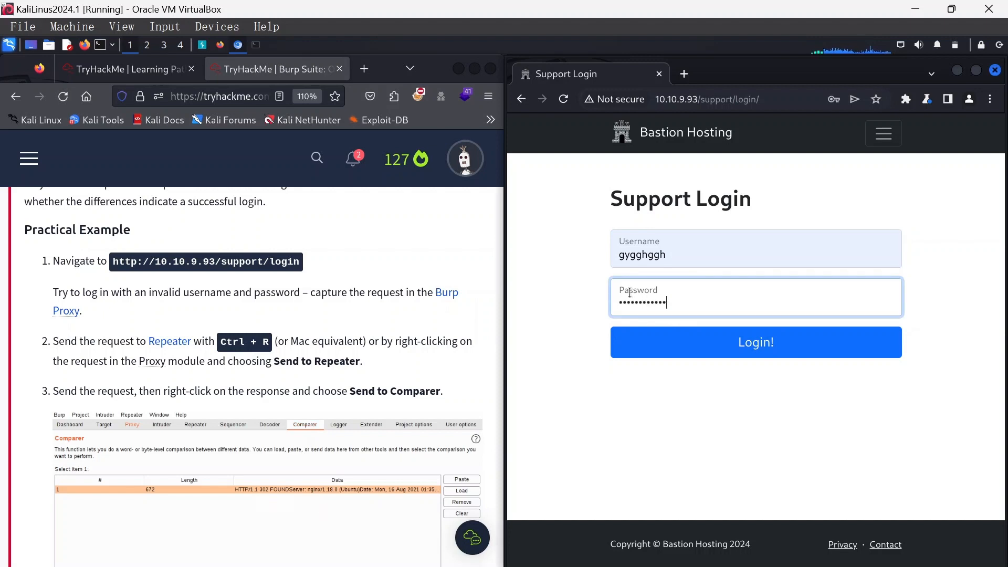
Switch to Burp Suite, intercept the support login attempt with invalid credentials, and send its POST request to Repeater
{"action": "left_click", "coordinate": [202, 45]}
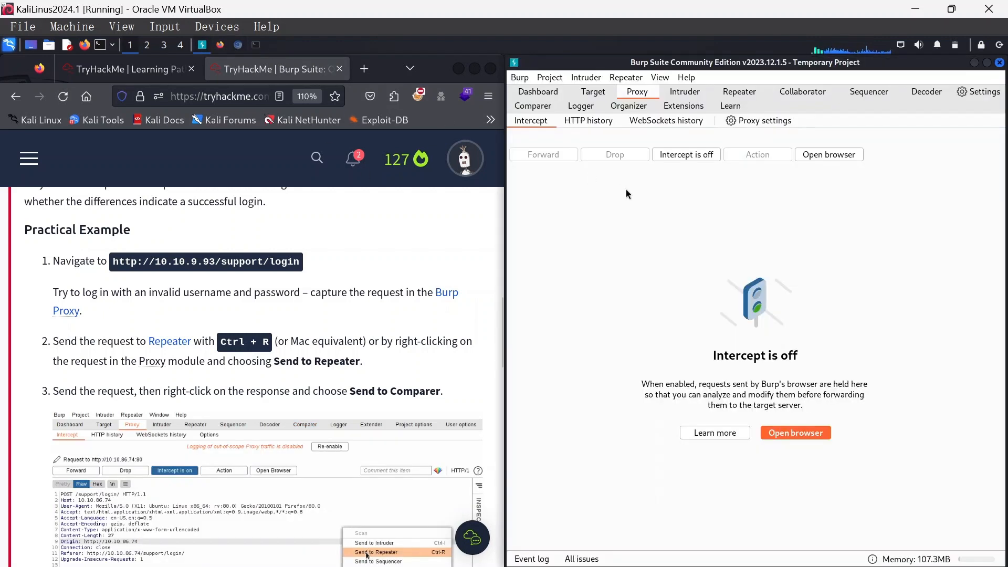
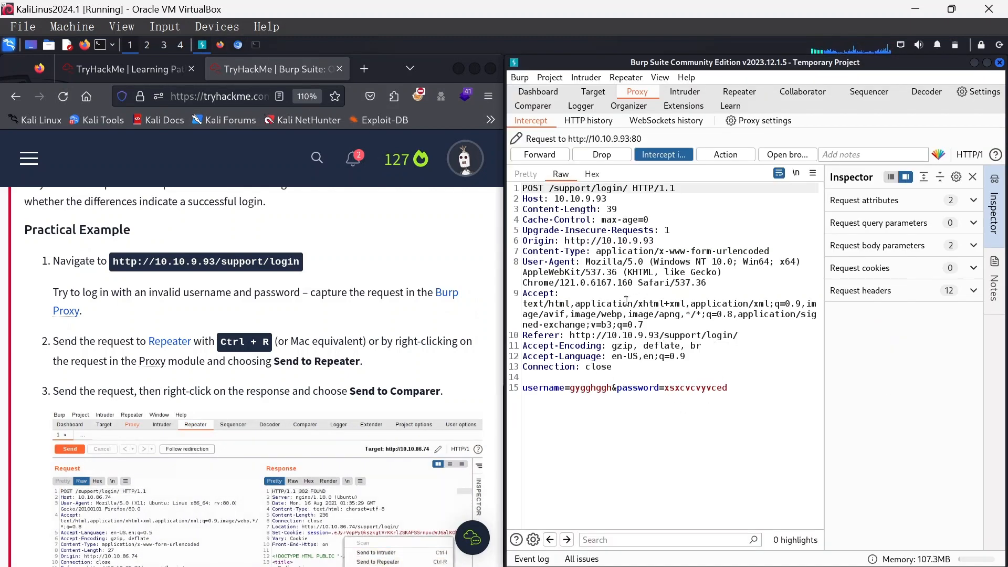
{"action": "left_click", "coordinate": [617, 299]}
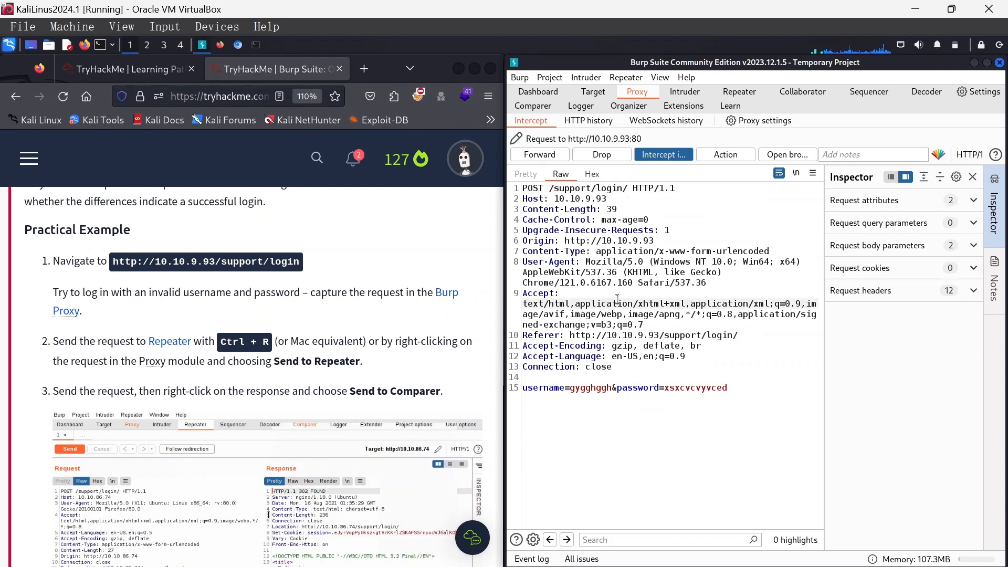
{"action": "key", "text": "ctrl+r"}
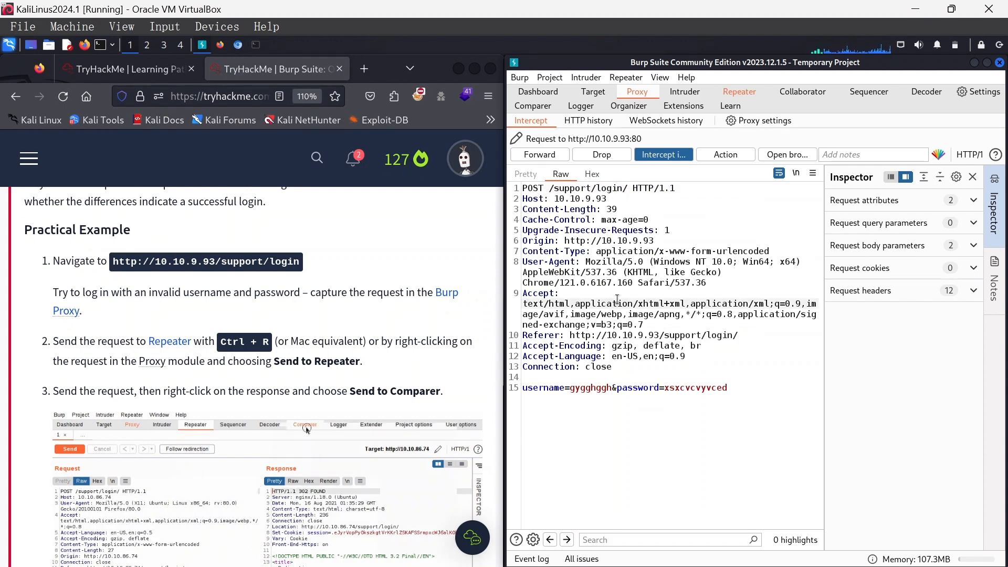
{"action": "left_click", "coordinate": [741, 95]}
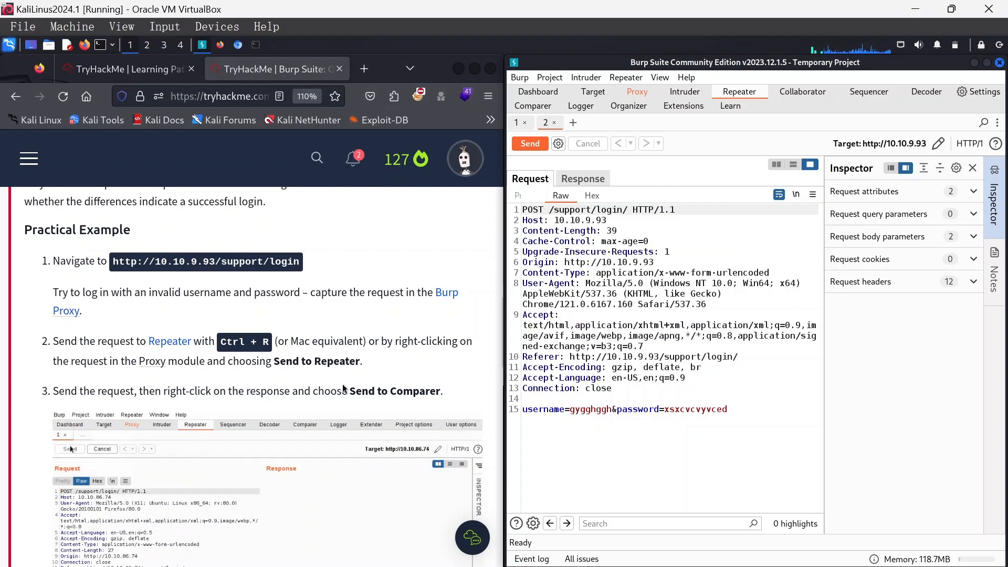
Send the invalid login POST request from Repeater and pass its response to Comparer
{"action": "scroll", "coordinate": [134, 395], "scroll_direction": "down", "scroll_amount": 3}
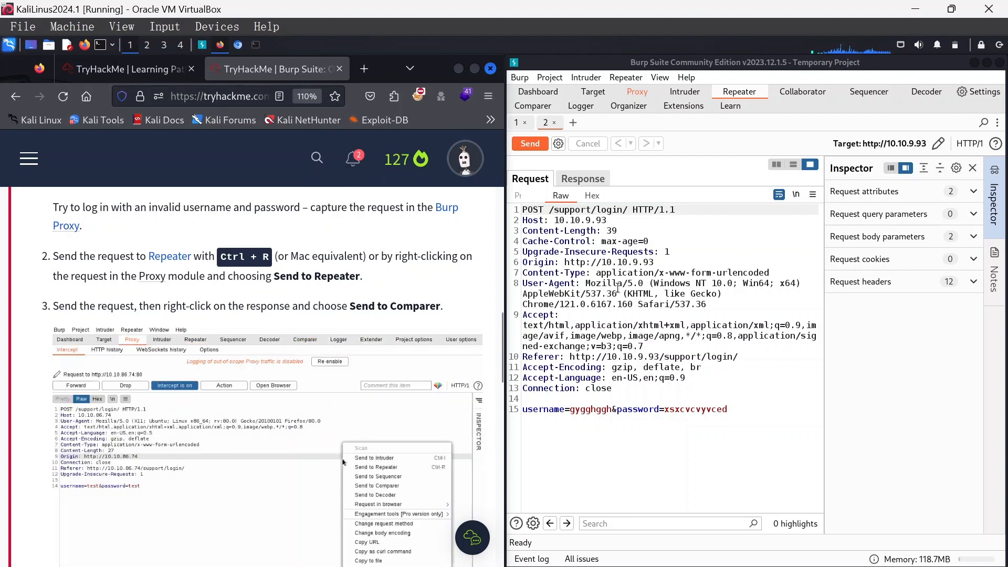
{"action": "left_click", "coordinate": [580, 181]}
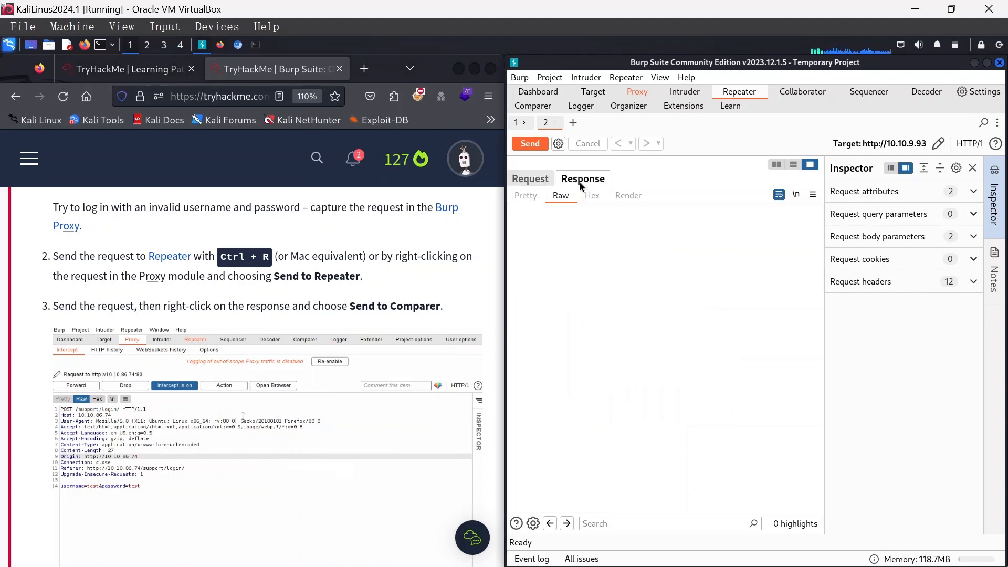
{"action": "left_click", "coordinate": [533, 181]}
{"action": "left_click", "coordinate": [527, 142]}
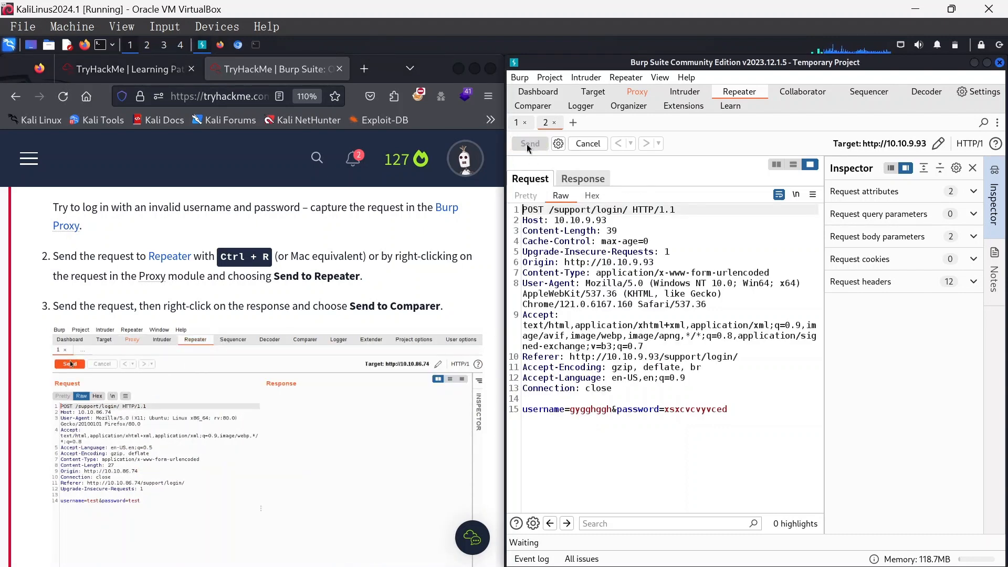
{"action": "left_click", "coordinate": [577, 182]}
{"action": "right_click", "coordinate": [580, 254]}
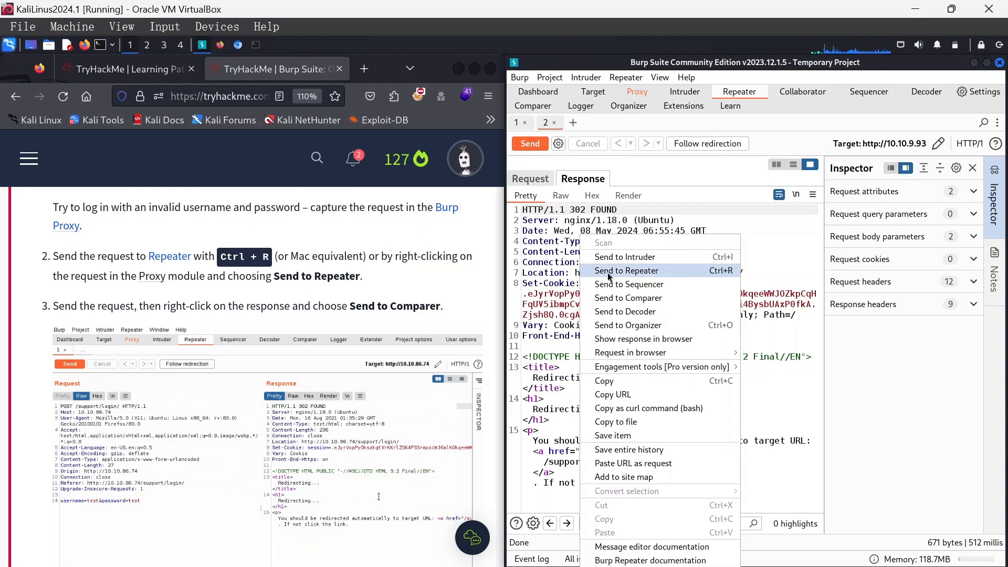
{"action": "left_click", "coordinate": [651, 298]}
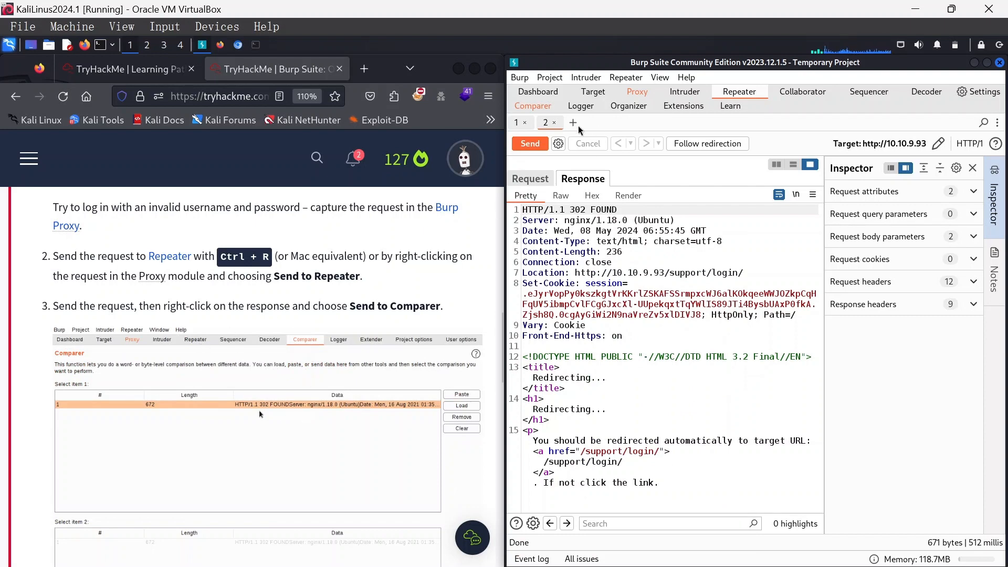
Empty Comparer's item lists, including the old key1 and key2 entries
{"action": "left_click", "coordinate": [535, 106]}
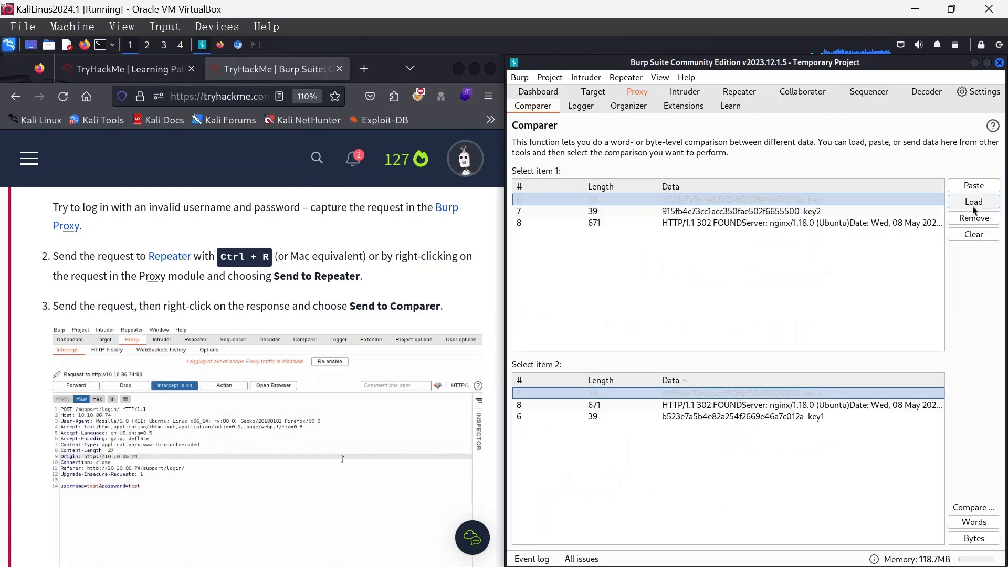
{"action": "left_click", "coordinate": [989, 217]}
{"action": "left_click", "coordinate": [990, 218]}
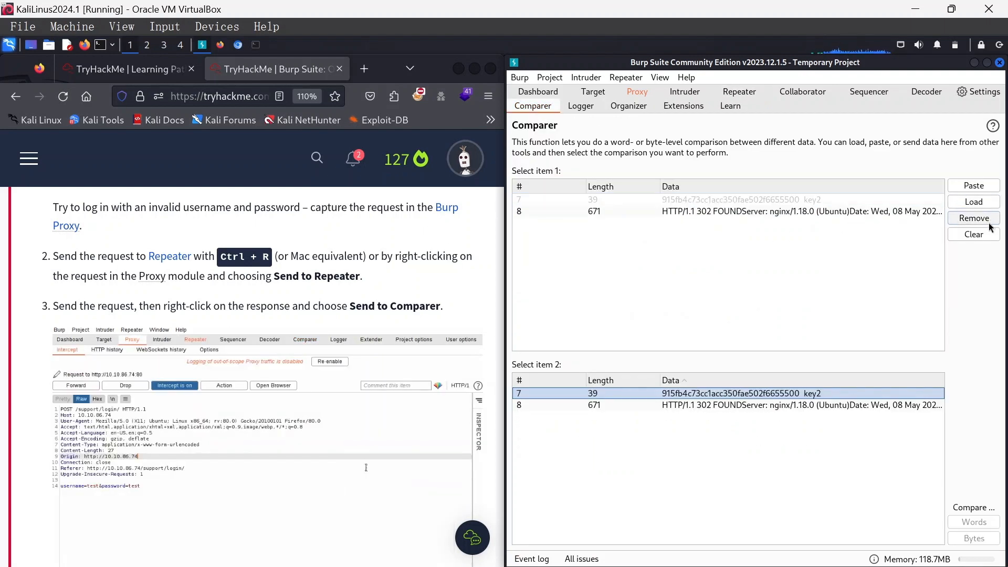
{"action": "left_click", "coordinate": [982, 235]}
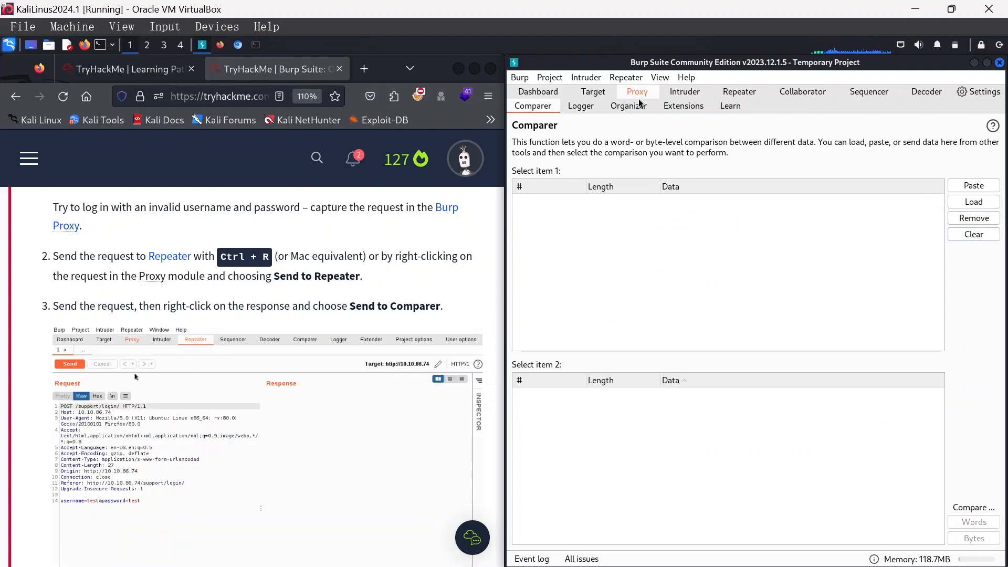
Send the invalid login response from Repeater to Comparer again and show it in the Comparer lists
{"action": "left_click", "coordinate": [728, 94]}
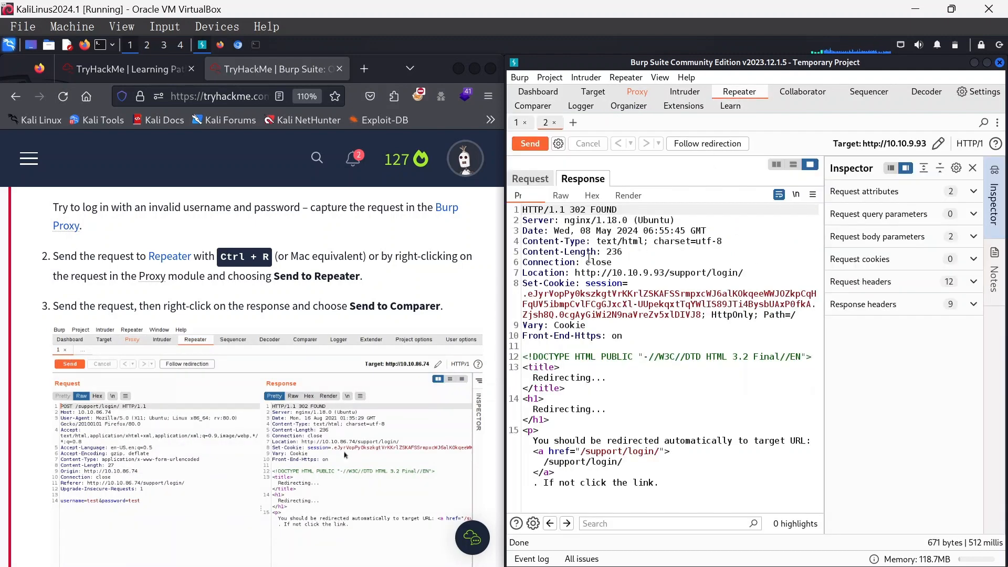
{"action": "right_click", "coordinate": [590, 258]}
{"action": "left_click", "coordinate": [638, 298]}
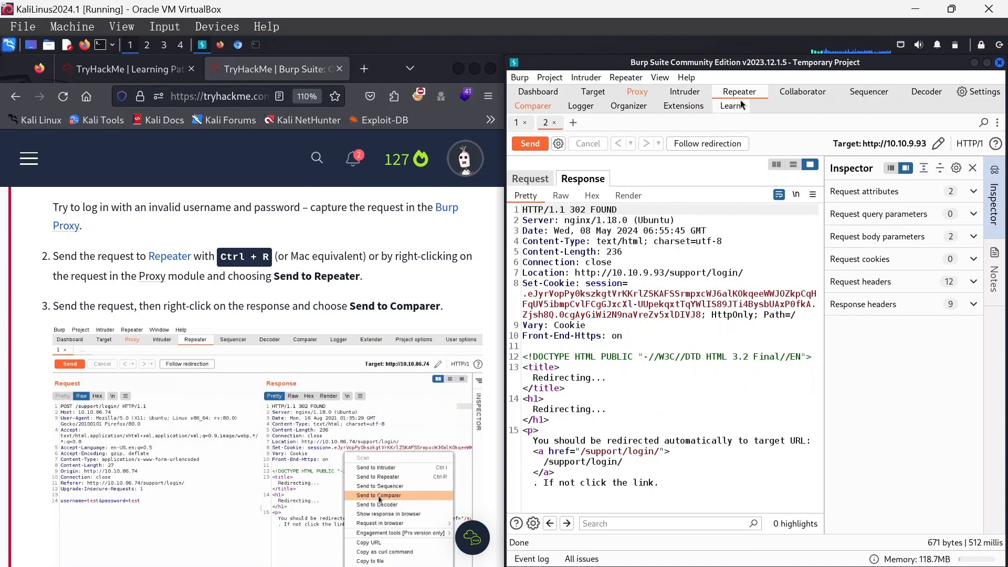
{"action": "left_click", "coordinate": [532, 105]}
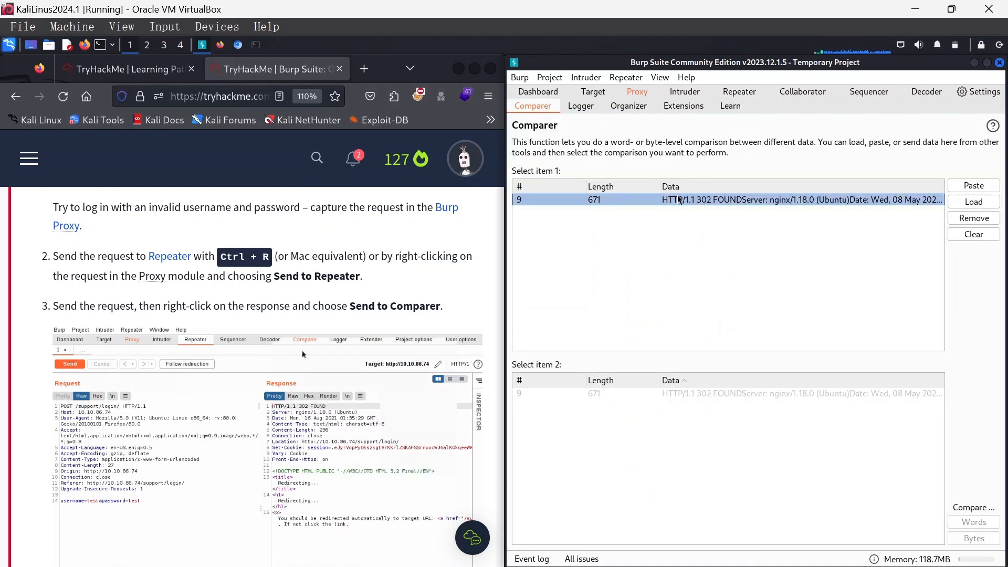
Find the replacement credentials in step 4 of the TryHackMe practical example and select the username support_admin
{"action": "left_click", "coordinate": [207, 328]}
{"action": "scroll", "coordinate": [207, 327], "scroll_direction": "down", "scroll_amount": 3}
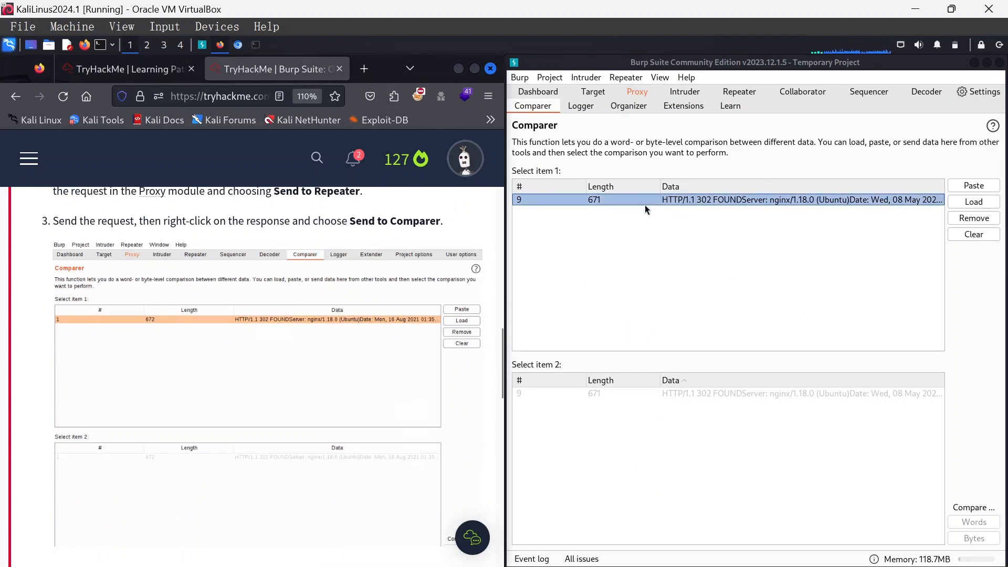
{"action": "scroll", "coordinate": [217, 417], "scroll_direction": "down", "scroll_amount": 5}
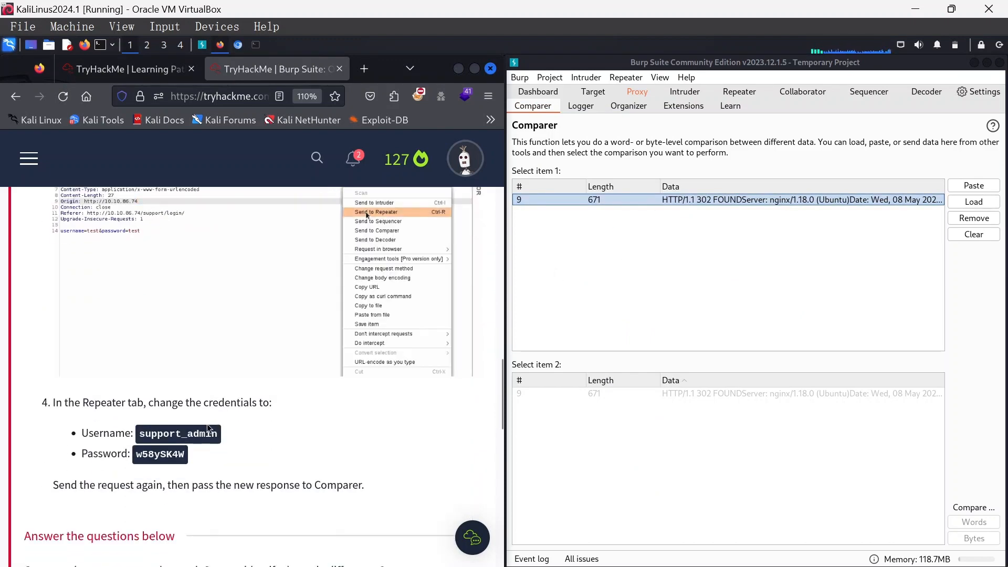
{"action": "scroll", "coordinate": [72, 362], "scroll_direction": "down", "scroll_amount": 3}
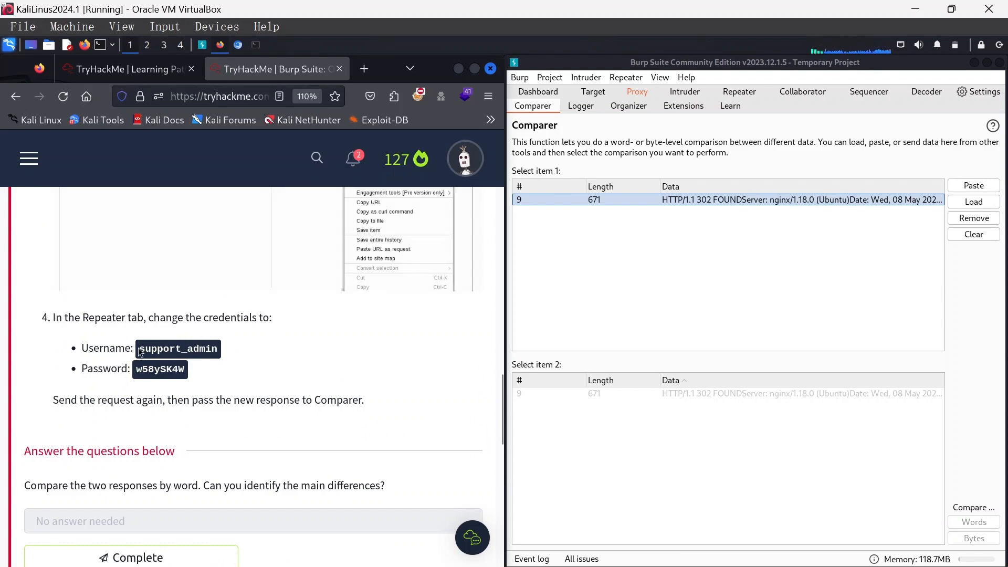
{"action": "left_click_drag", "start_coordinate": [141, 353], "coordinate": [221, 352]}
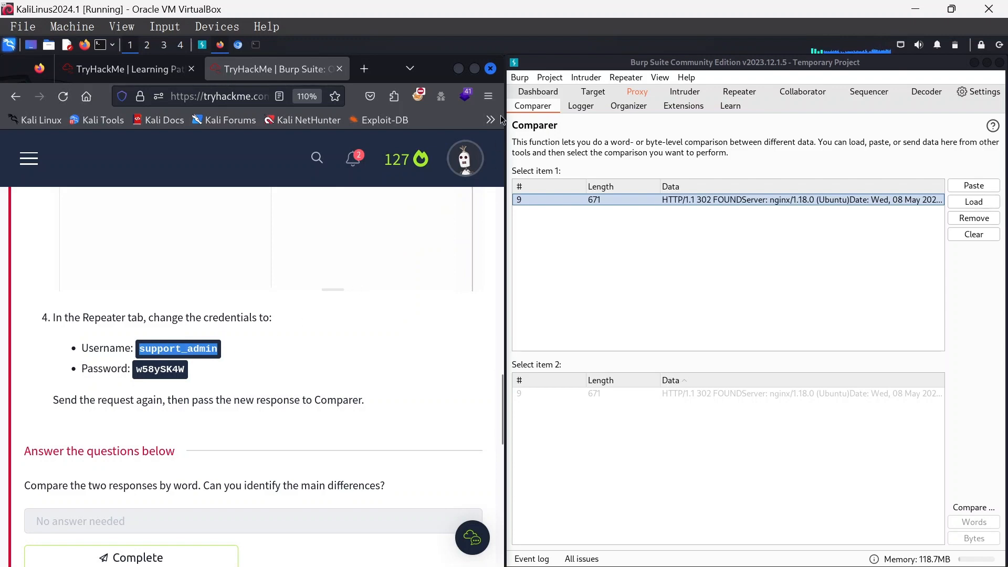
Resend the login request in Repeater with the support_admin credentials and send the new response to Comparer
{"action": "left_click", "coordinate": [740, 94]}
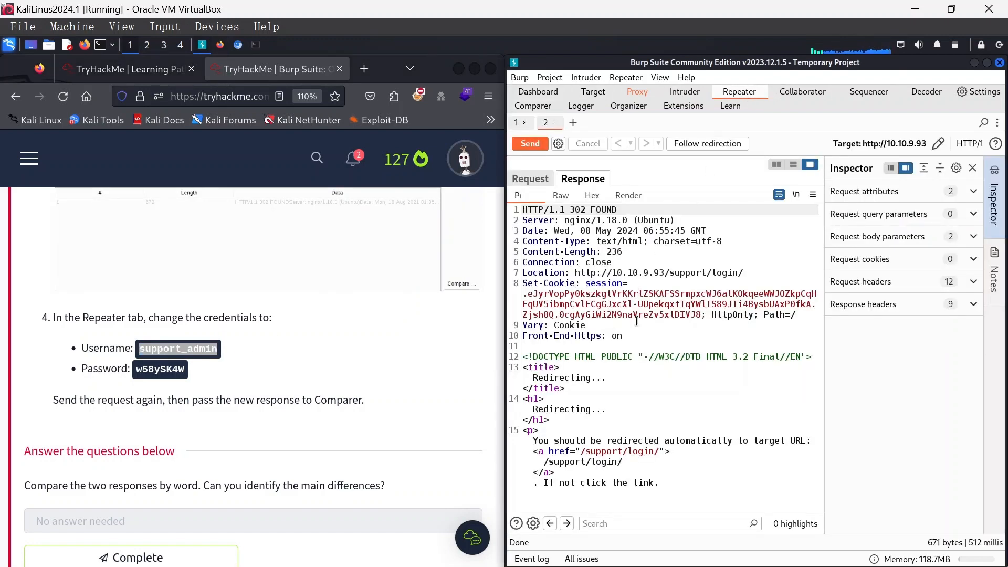
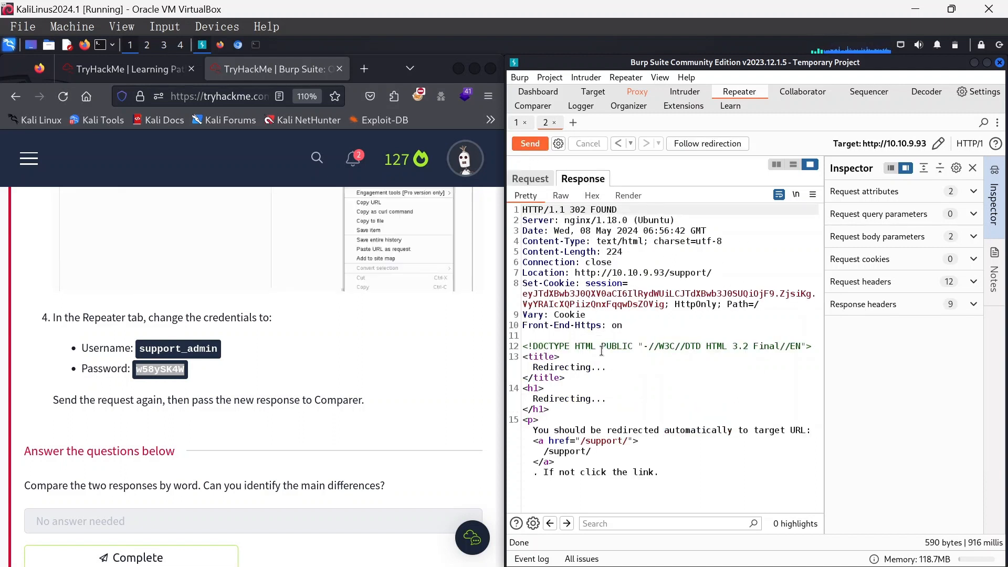
{"action": "right_click", "coordinate": [578, 246]}
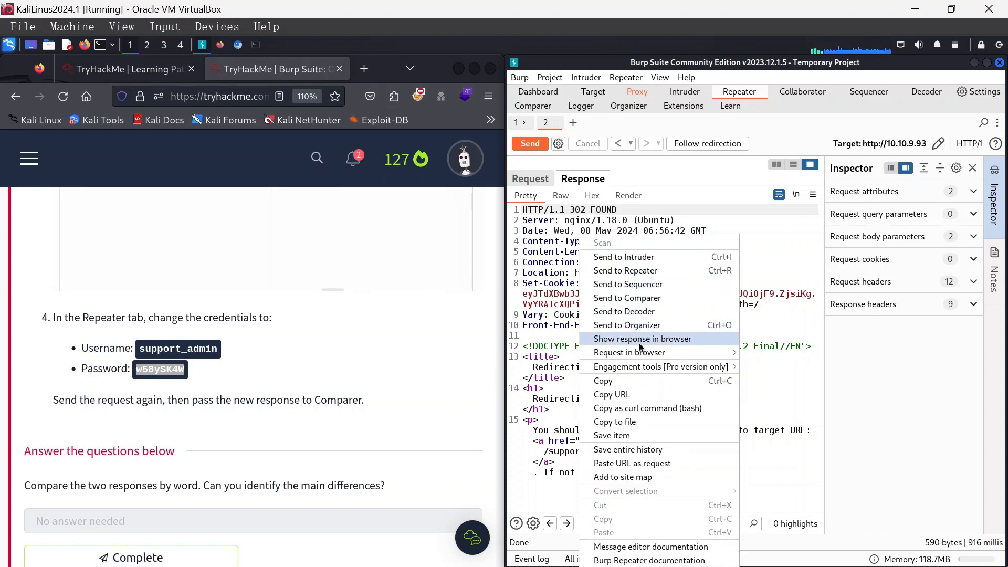
{"action": "left_click", "coordinate": [650, 297]}
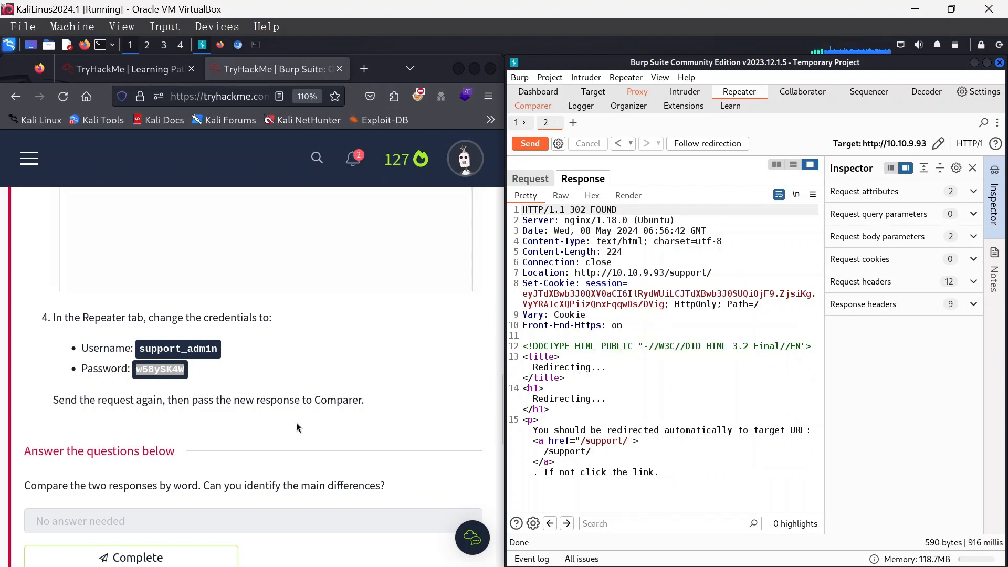
Compare the invalid and valid login responses by words in Comparer, examine the differences, and close the comparison window
{"action": "scroll", "coordinate": [295, 420], "scroll_direction": "down", "scroll_amount": 3}
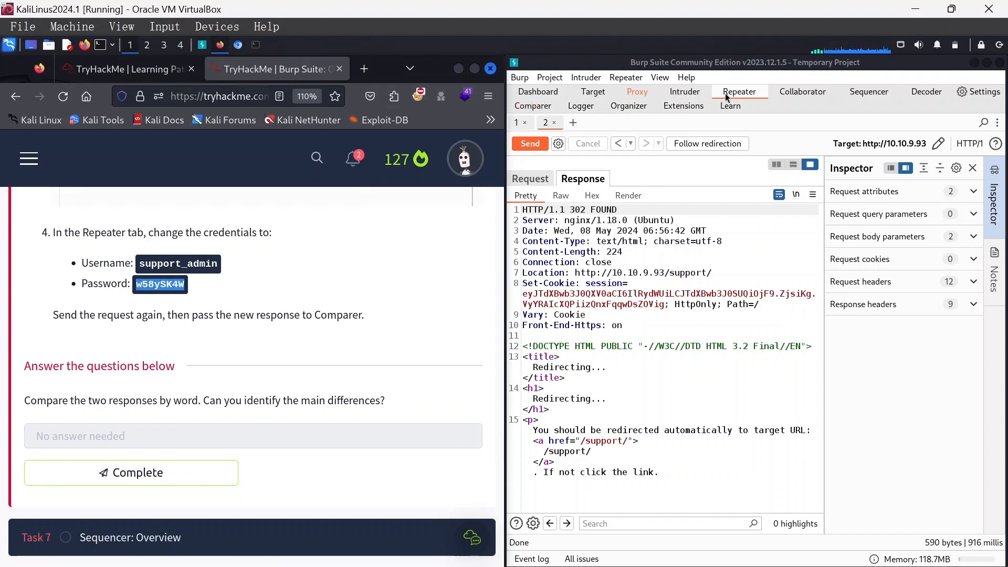
{"action": "left_click", "coordinate": [534, 106]}
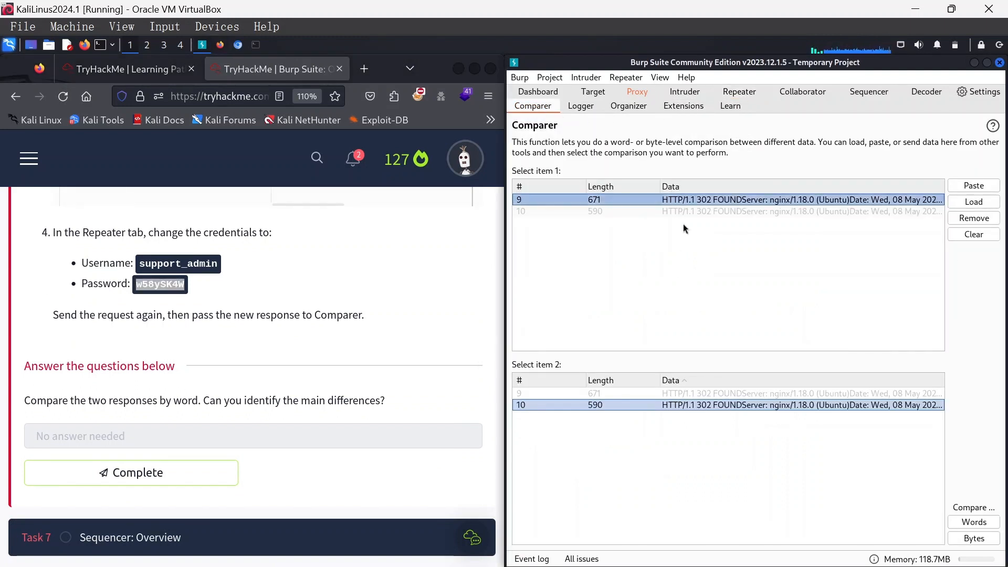
{"action": "left_click", "coordinate": [975, 522]}
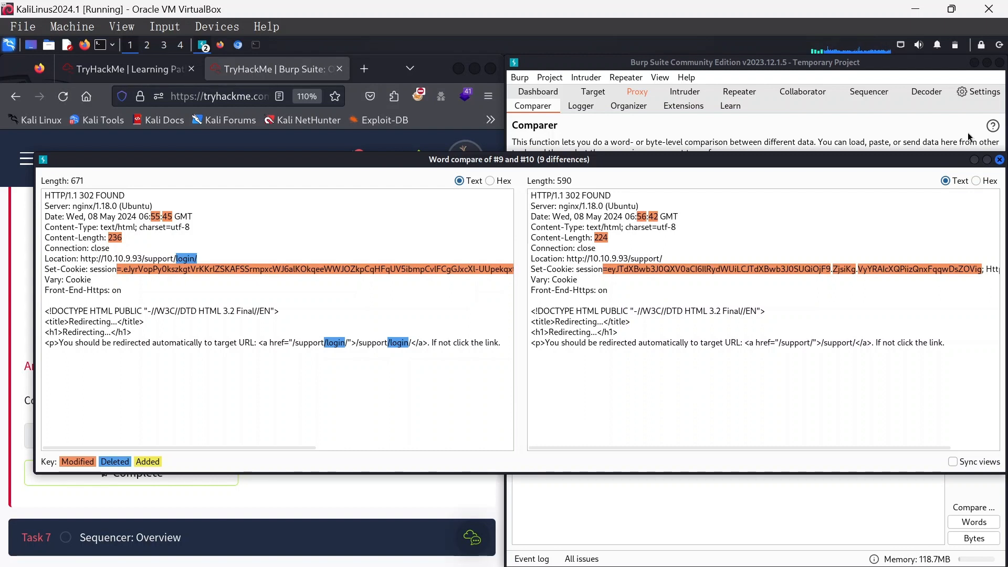
{"action": "left_click", "coordinate": [974, 160]}
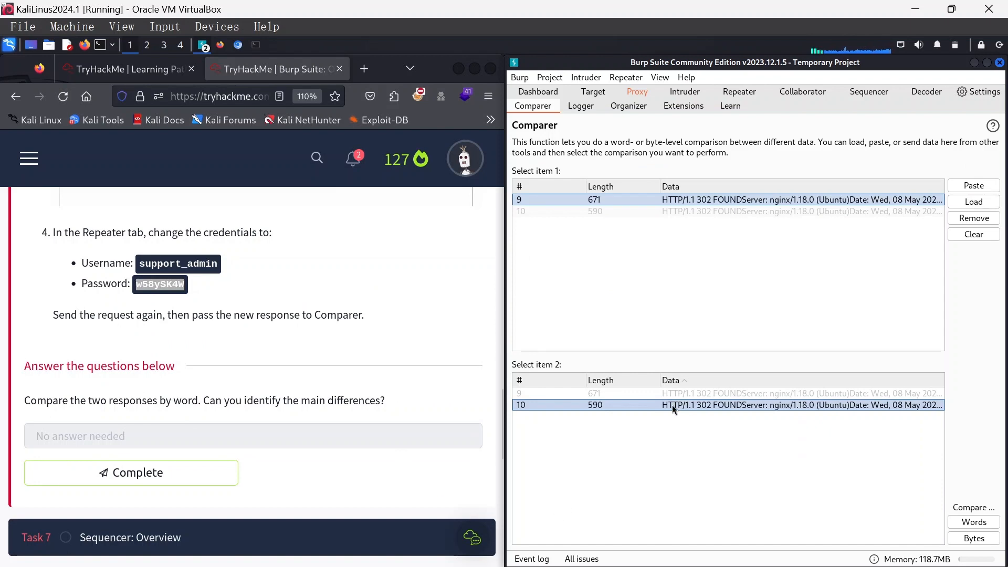
{"action": "left_click", "coordinate": [206, 49]}
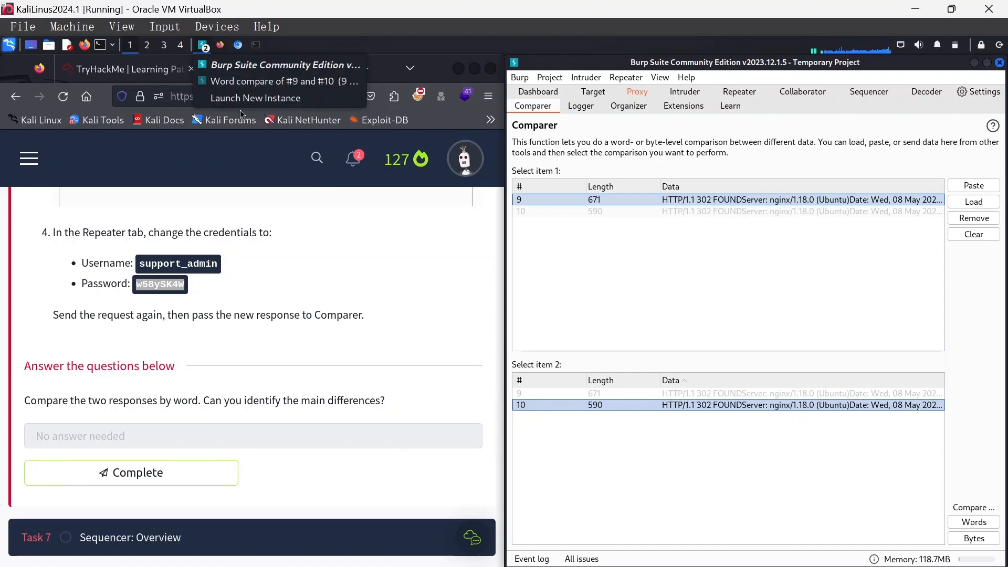
{"action": "left_click", "coordinate": [244, 87]}
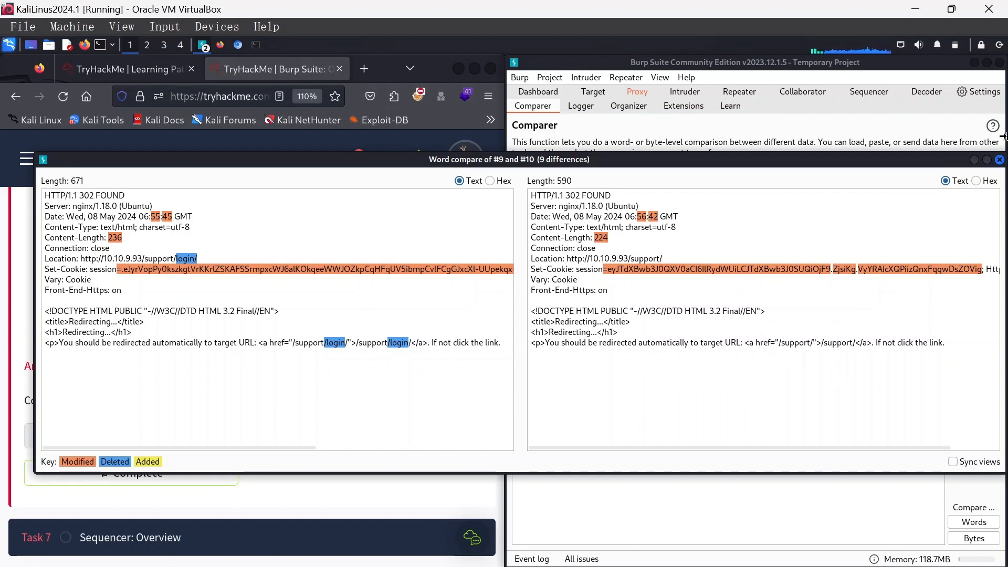
{"action": "left_click", "coordinate": [999, 159]}
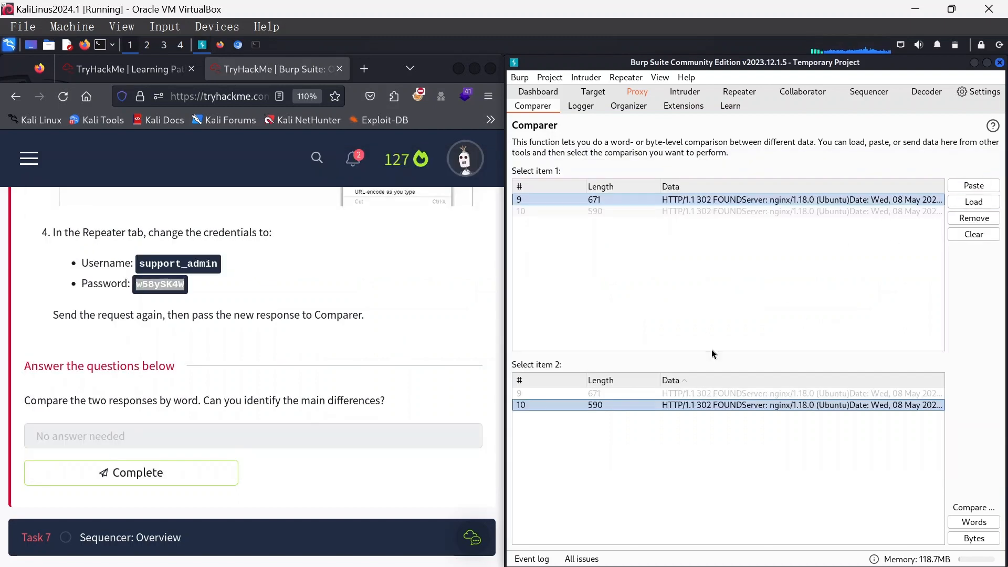
Mark Task 6's response comparison question complete and open Task 7, Sequencer: Overview, at its beginning
{"action": "left_click", "coordinate": [175, 477]}
{"action": "scroll", "coordinate": [294, 362], "scroll_direction": "down", "scroll_amount": 3}
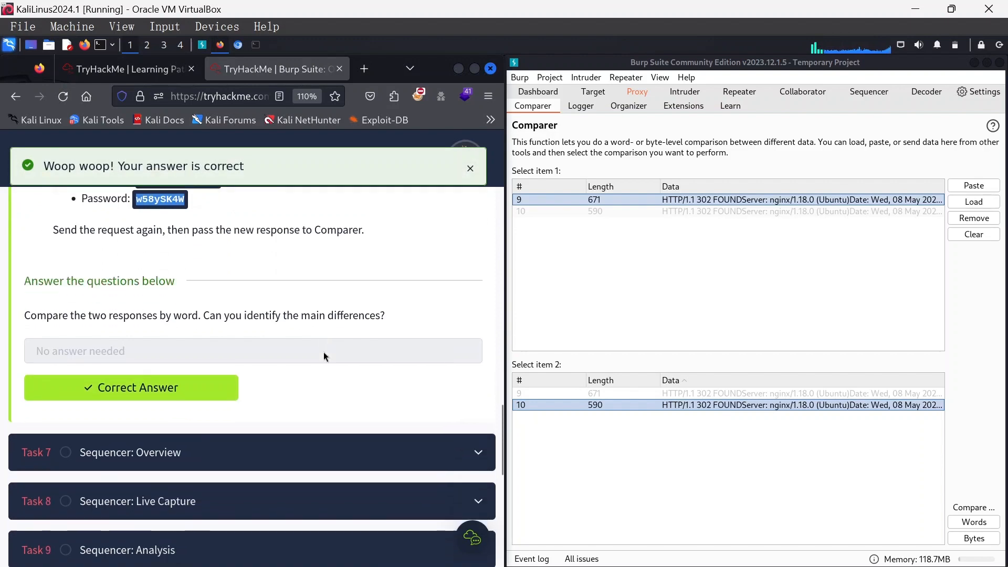
{"action": "left_click", "coordinate": [151, 378]}
{"action": "scroll", "coordinate": [310, 379], "scroll_direction": "up", "scroll_amount": 10}
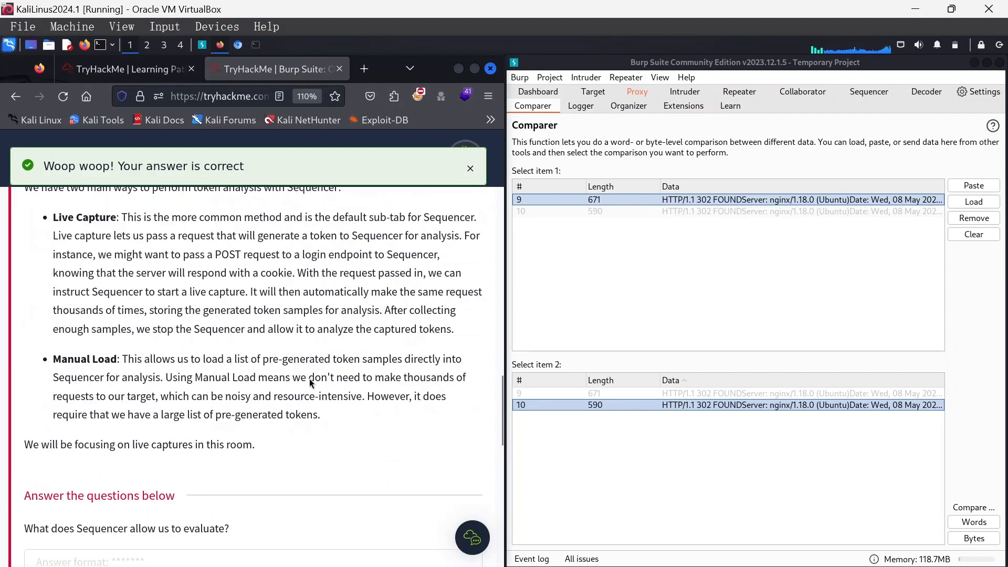
{"action": "scroll", "coordinate": [311, 379], "scroll_direction": "up", "scroll_amount": 10}
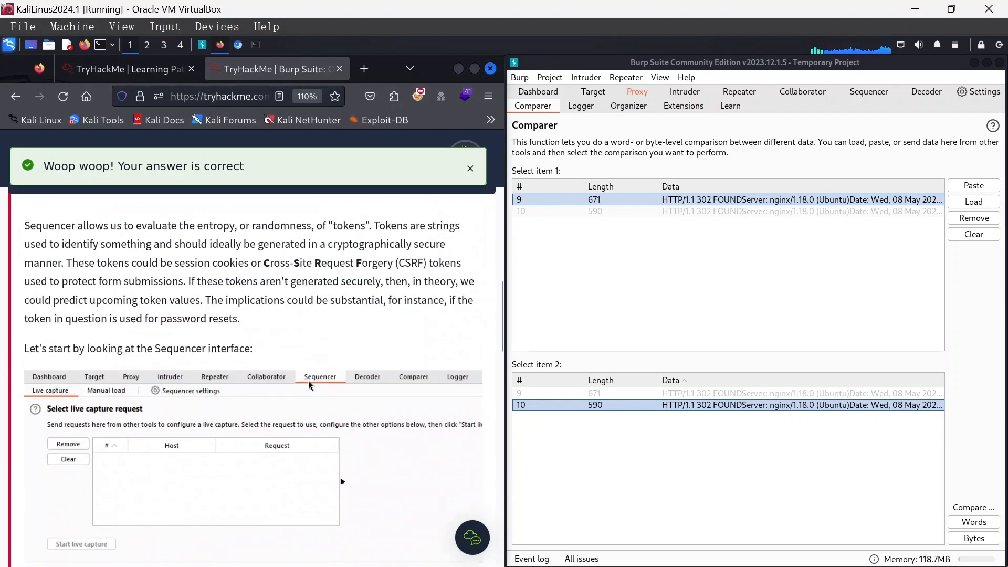
{"action": "scroll", "coordinate": [276, 367], "scroll_direction": "down", "scroll_amount": 4}
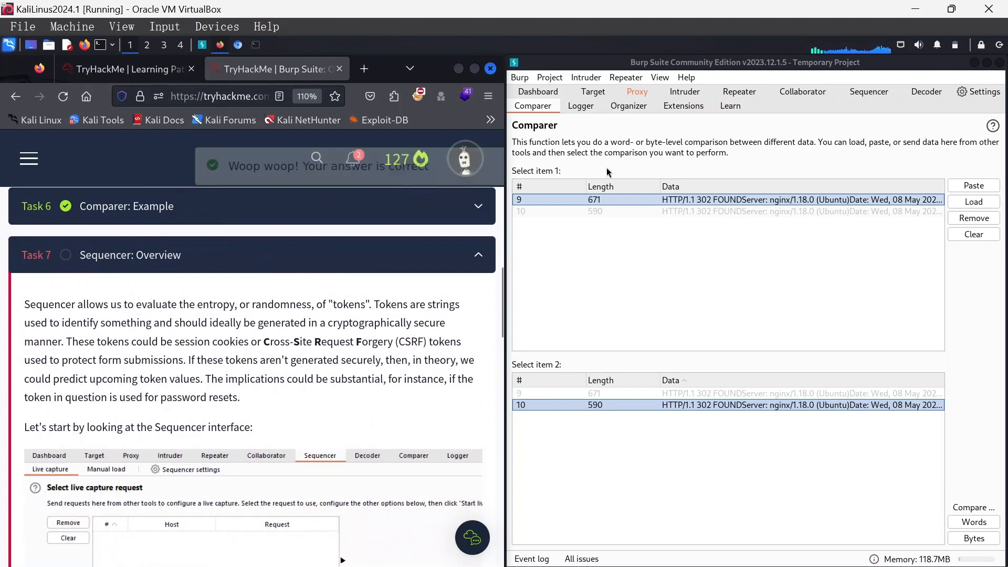
Open Burp's Sequencer and examine its Live capture and Manual load views alongside Task 7's explanation of token analysis
{"action": "left_click", "coordinate": [869, 91]}
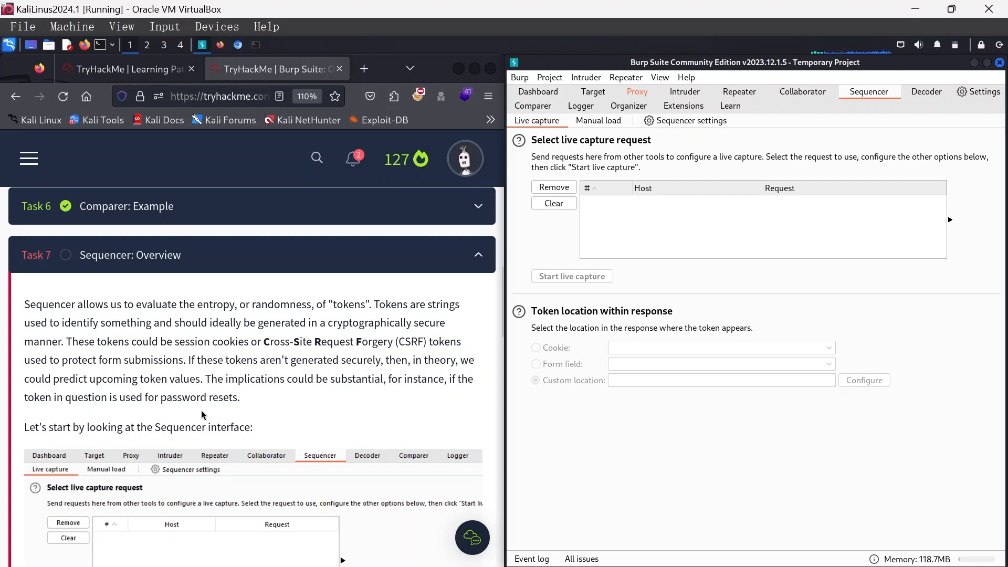
{"action": "scroll", "coordinate": [256, 407], "scroll_direction": "down", "scroll_amount": 3}
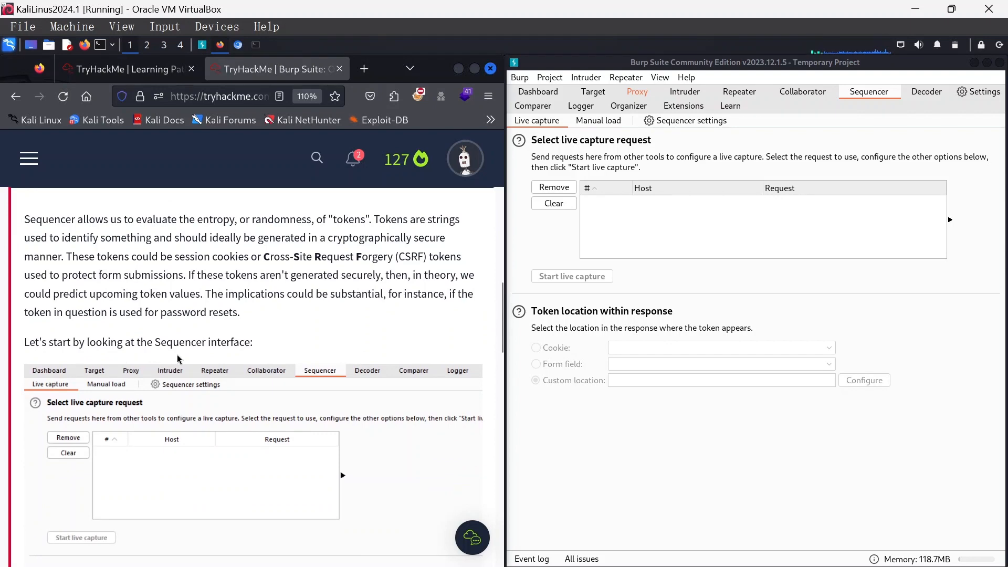
{"action": "scroll", "coordinate": [233, 357], "scroll_direction": "down", "scroll_amount": 5}
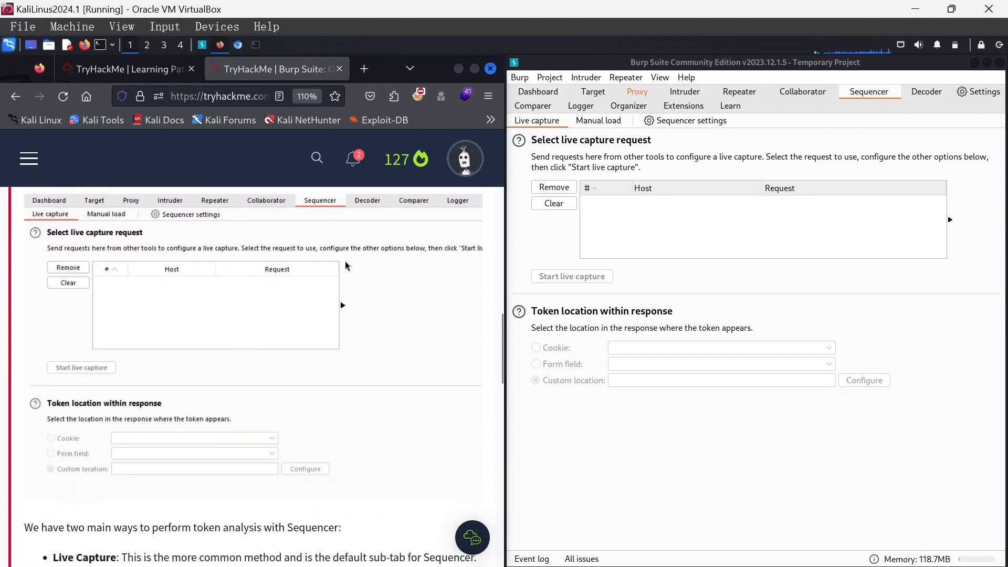
{"action": "scroll", "coordinate": [292, 272], "scroll_direction": "up", "scroll_amount": 3}
{"action": "scroll", "coordinate": [240, 320], "scroll_direction": "down", "scroll_amount": 7}
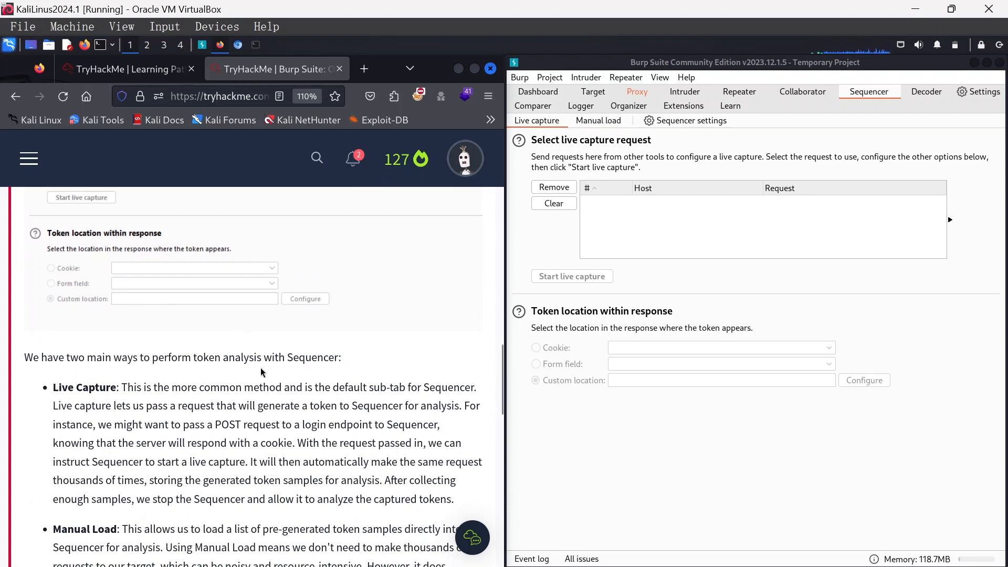
{"action": "scroll", "coordinate": [262, 372], "scroll_direction": "up", "scroll_amount": 3}
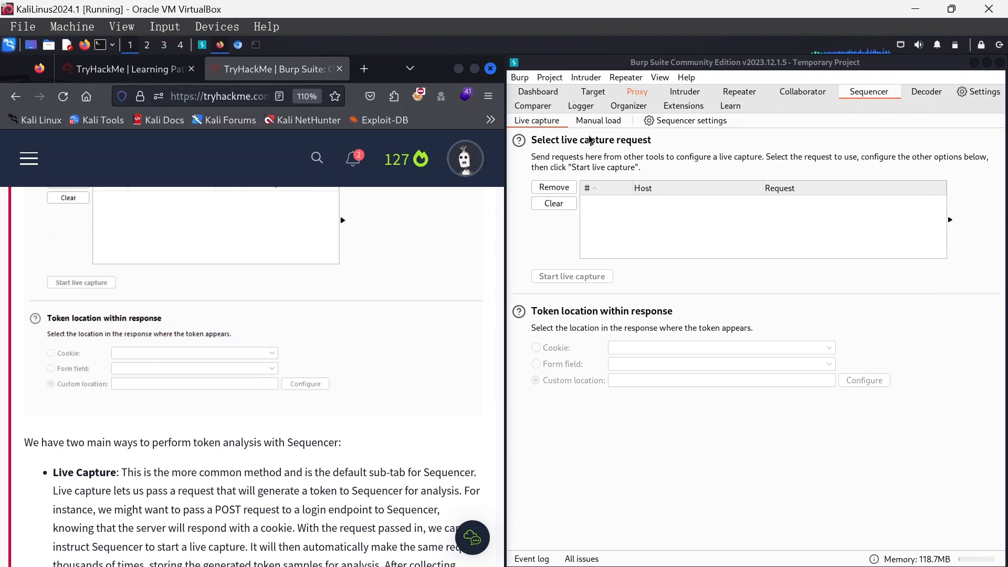
{"action": "scroll", "coordinate": [289, 307], "scroll_direction": "down", "scroll_amount": 6}
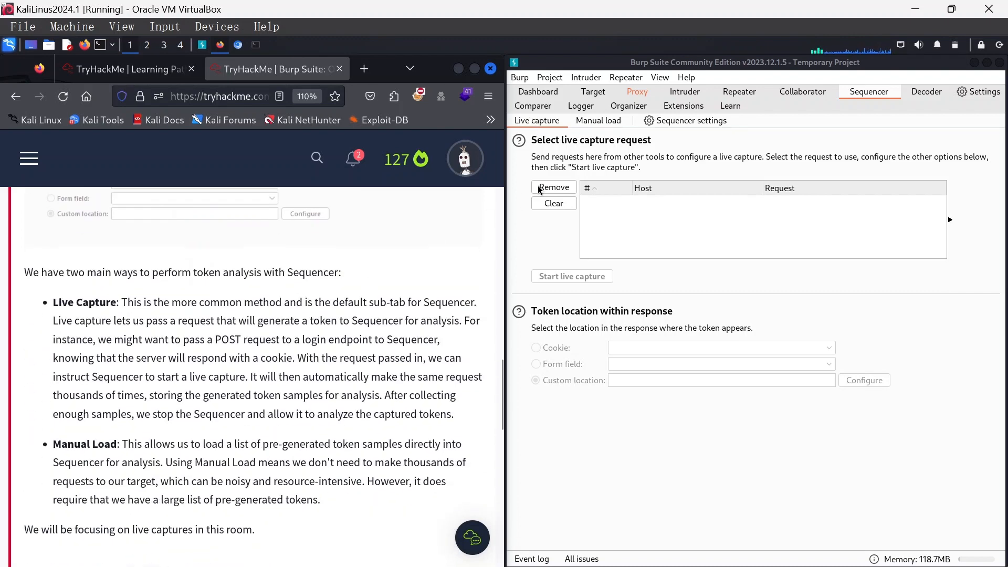
{"action": "left_click", "coordinate": [599, 122]}
{"action": "left_click", "coordinate": [538, 121]}
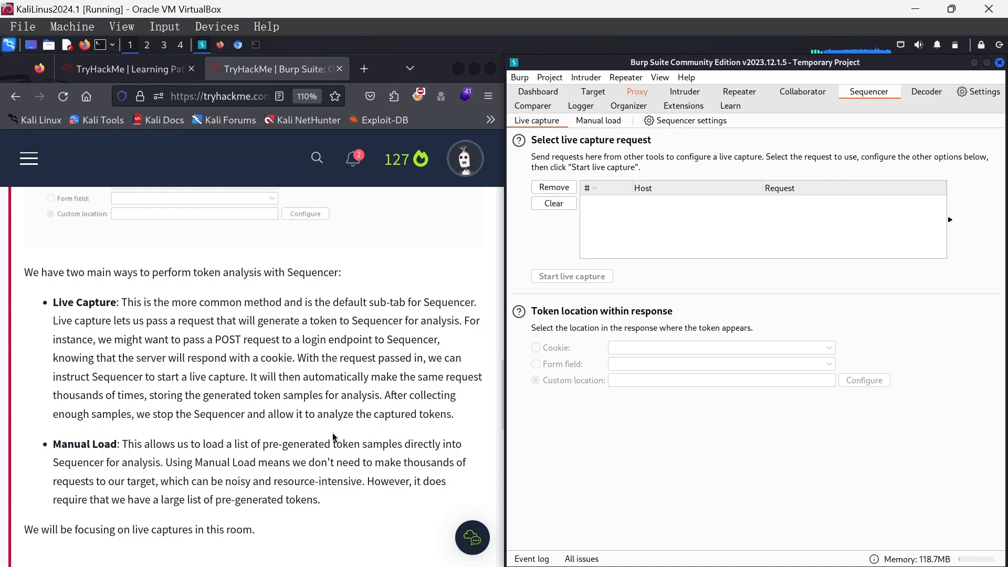
{"action": "scroll", "coordinate": [141, 352], "scroll_direction": "down", "scroll_amount": 1}
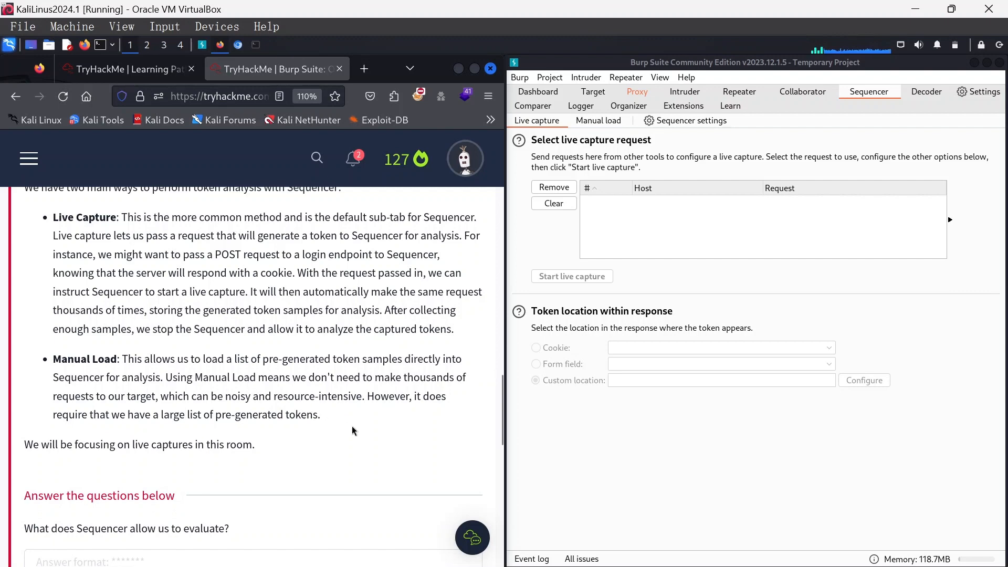
Answer Task 7's question about what Sequencer evaluates with Entropy and submit it
{"action": "scroll", "coordinate": [165, 388], "scroll_direction": "down", "scroll_amount": 3}
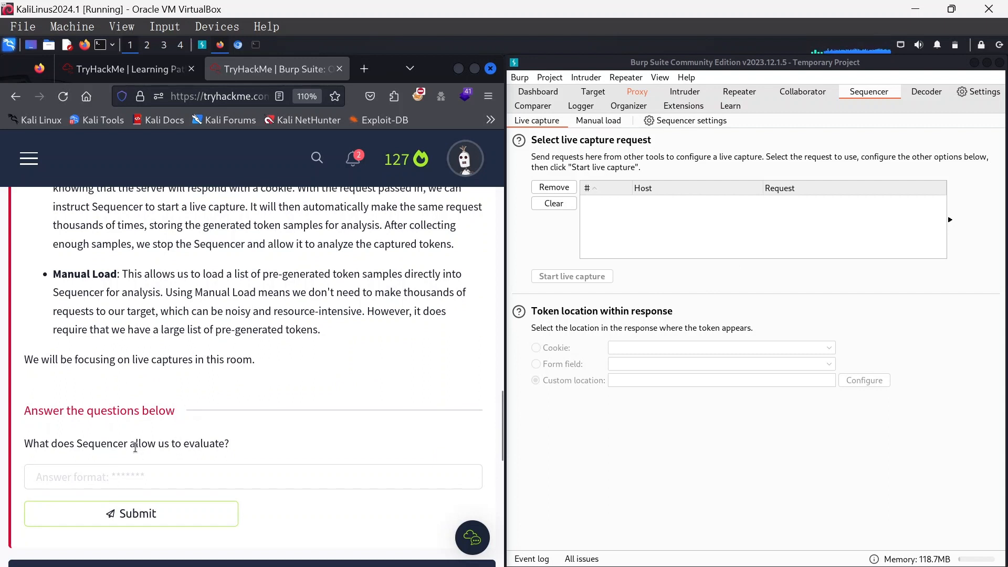
{"action": "scroll", "coordinate": [237, 455], "scroll_direction": "down", "scroll_amount": 3}
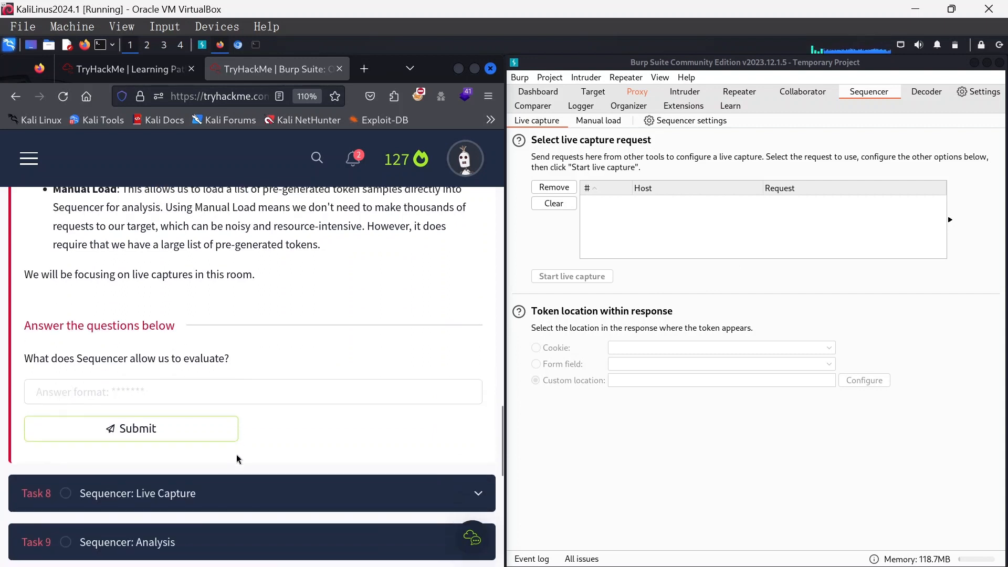
{"action": "left_click", "coordinate": [175, 393]}
{"action": "type", "text": "Entr"}
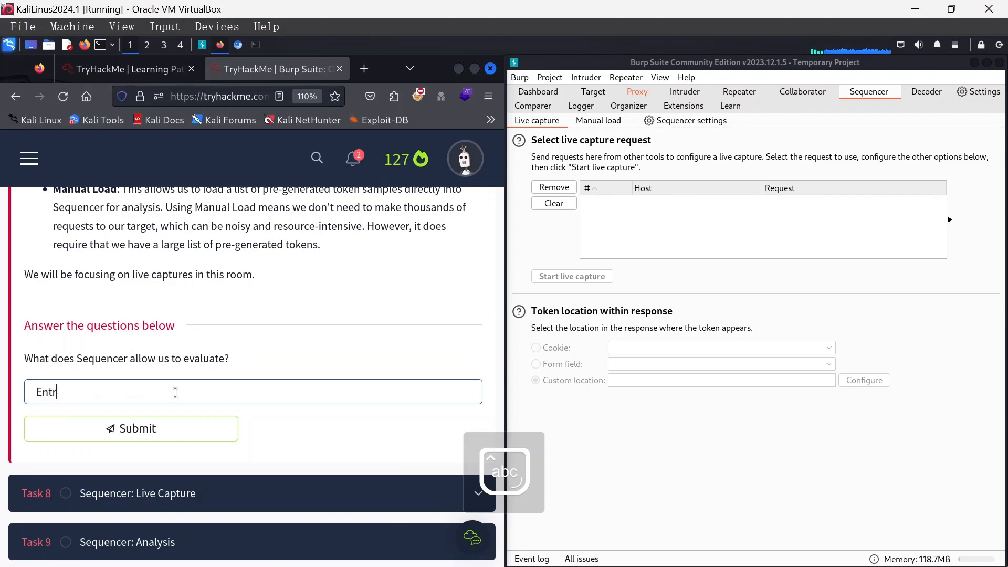
{"action": "type", "text": "opy"}
{"action": "key", "text": "Return"}
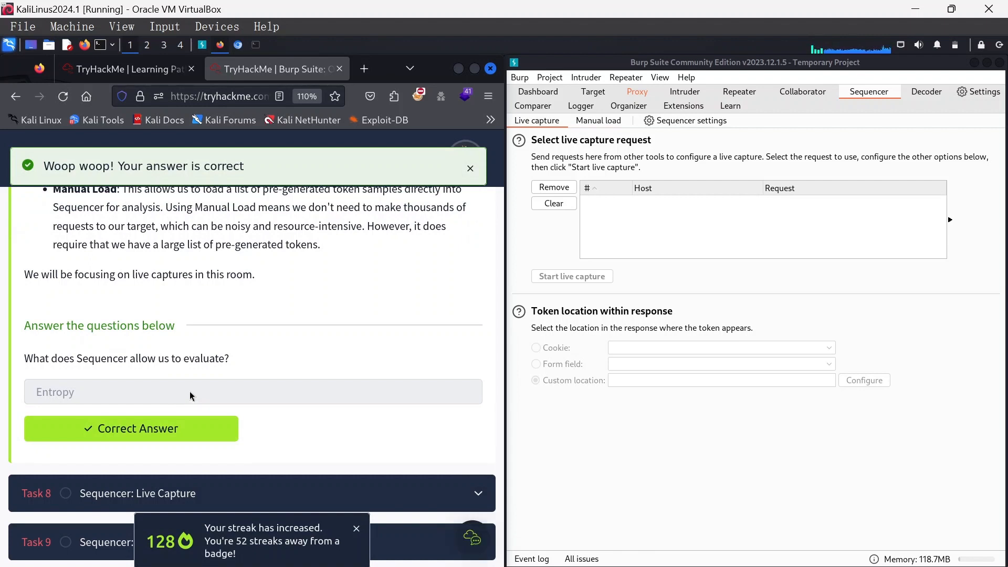
Open Task 8, Sequencer: Live Capture, and read its instructions for capturing the admin login request
{"action": "scroll", "coordinate": [302, 439], "scroll_direction": "down", "scroll_amount": 2}
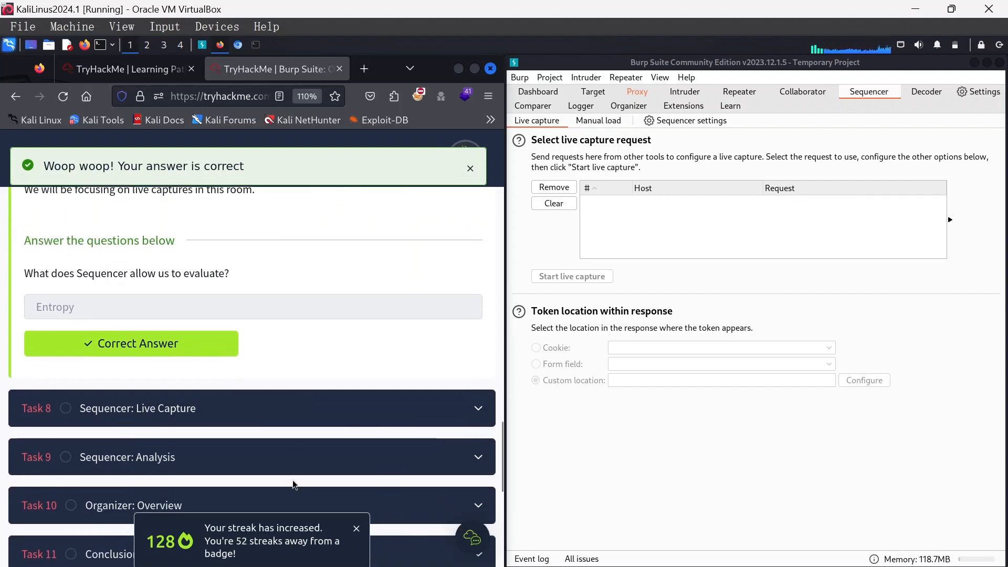
{"action": "left_click", "coordinate": [124, 416]}
{"action": "scroll", "coordinate": [204, 390], "scroll_direction": "down", "scroll_amount": 15}
{"action": "scroll", "coordinate": [204, 390], "scroll_direction": "up", "scroll_amount": 5}
{"action": "scroll", "coordinate": [205, 390], "scroll_direction": "up", "scroll_amount": 8}
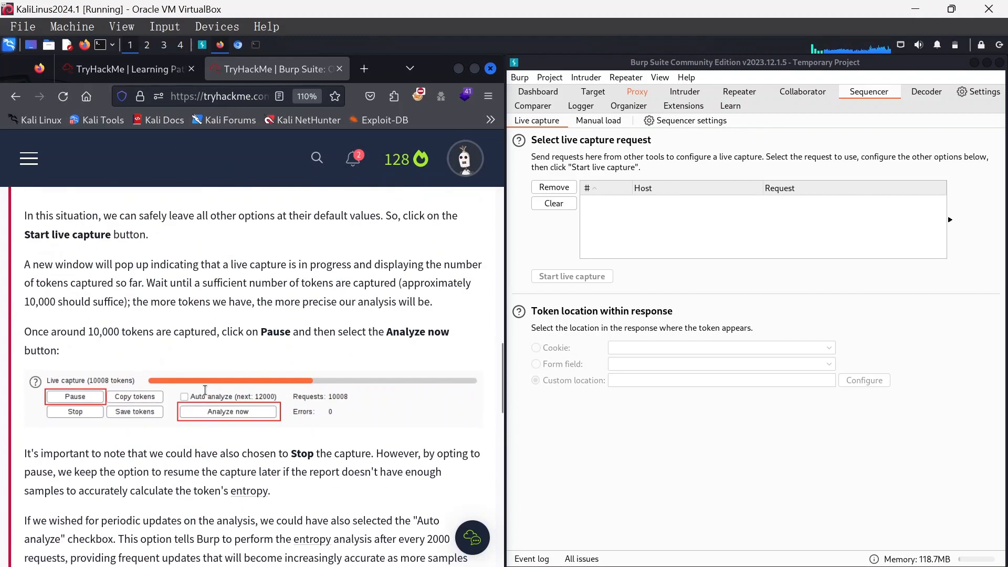
{"action": "scroll", "coordinate": [207, 392], "scroll_direction": "up", "scroll_amount": 2}
{"action": "scroll", "coordinate": [207, 391], "scroll_direction": "down", "scroll_amount": 2}
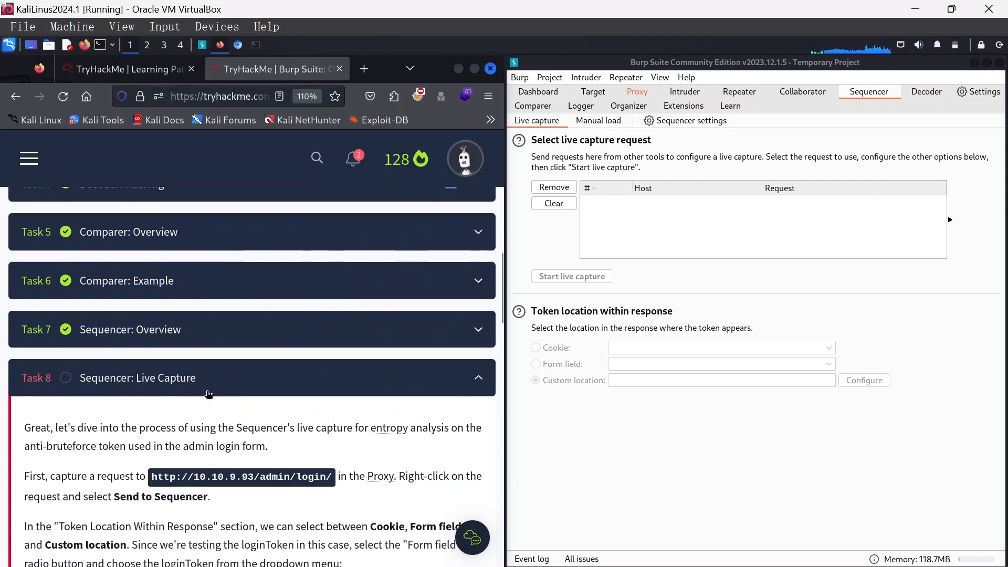
{"action": "scroll", "coordinate": [349, 360], "scroll_direction": "down", "scroll_amount": 3}
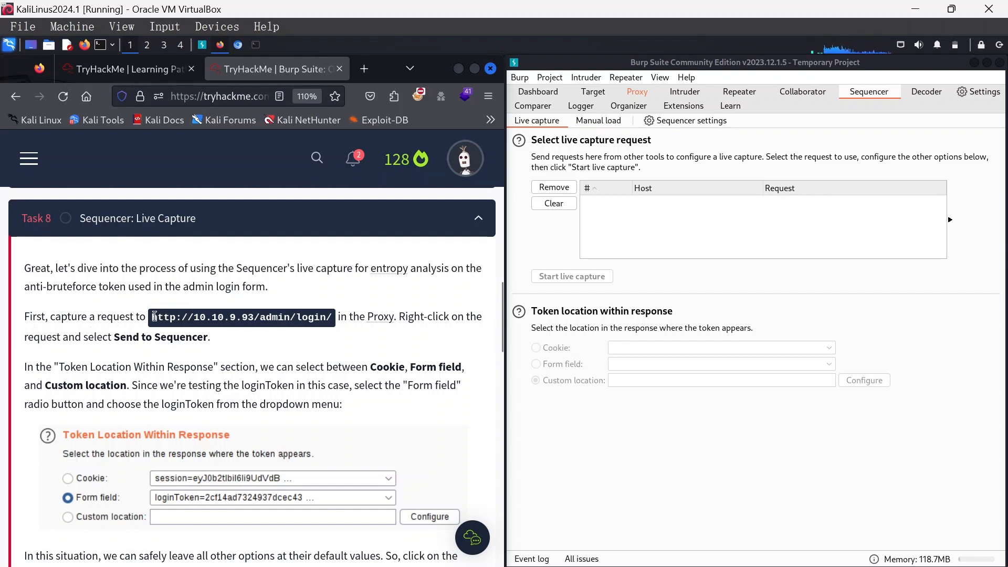
{"action": "left_click_drag", "start_coordinate": [154, 316], "coordinate": [334, 320]}
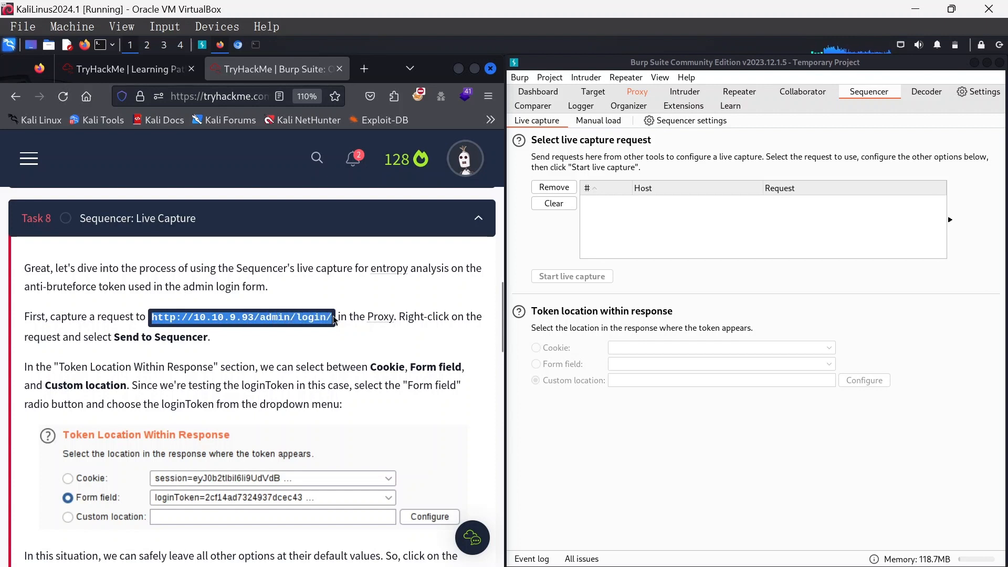
{"action": "right_click", "coordinate": [334, 320]}
{"action": "left_click", "coordinate": [362, 443]}
{"action": "left_click", "coordinate": [357, 328]}
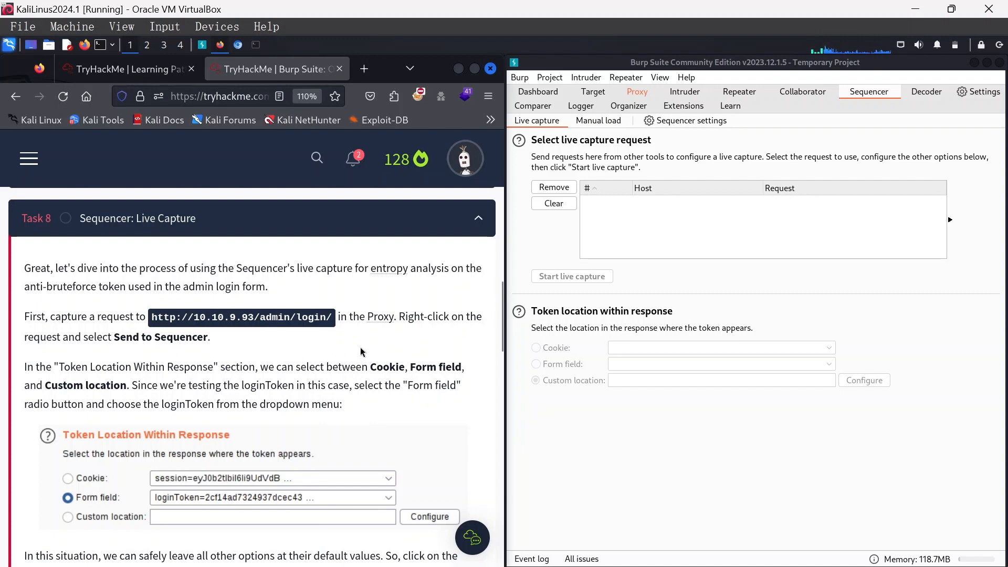
Forward the pending support login requests in Burp's Proxy to empty the intercept queue, leaving interception on
{"action": "left_click", "coordinate": [638, 93]}
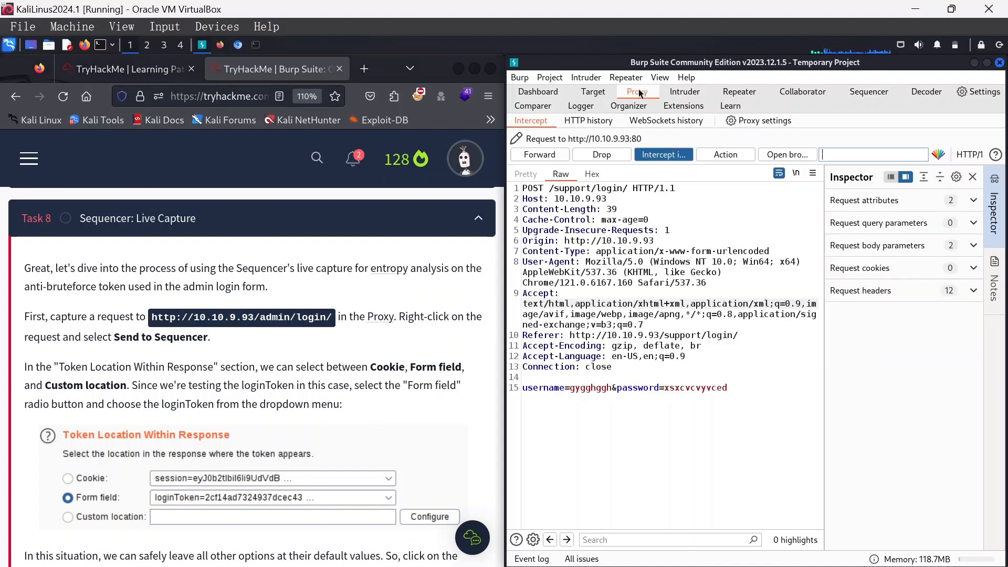
{"action": "left_click", "coordinate": [541, 156]}
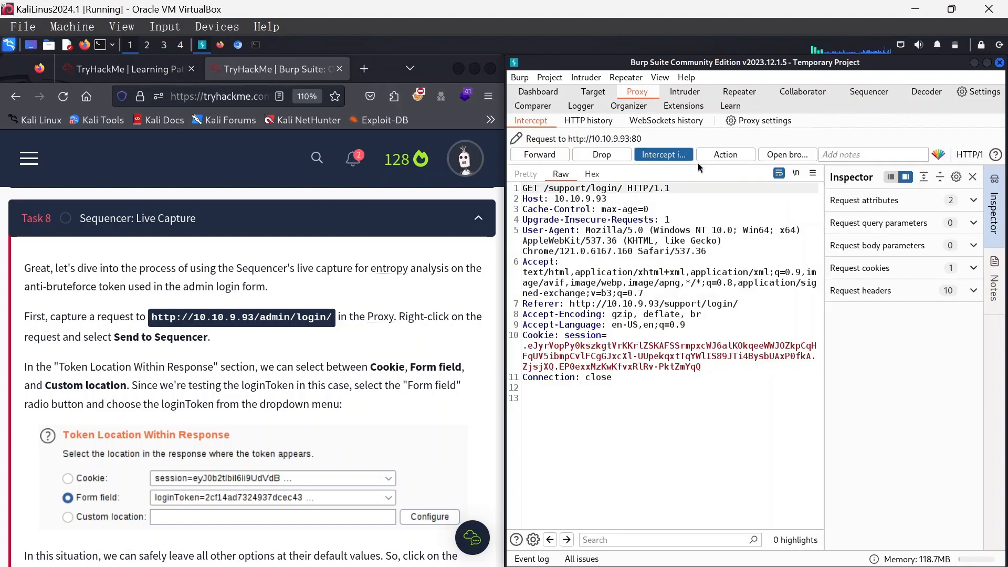
{"action": "left_click", "coordinate": [560, 157]}
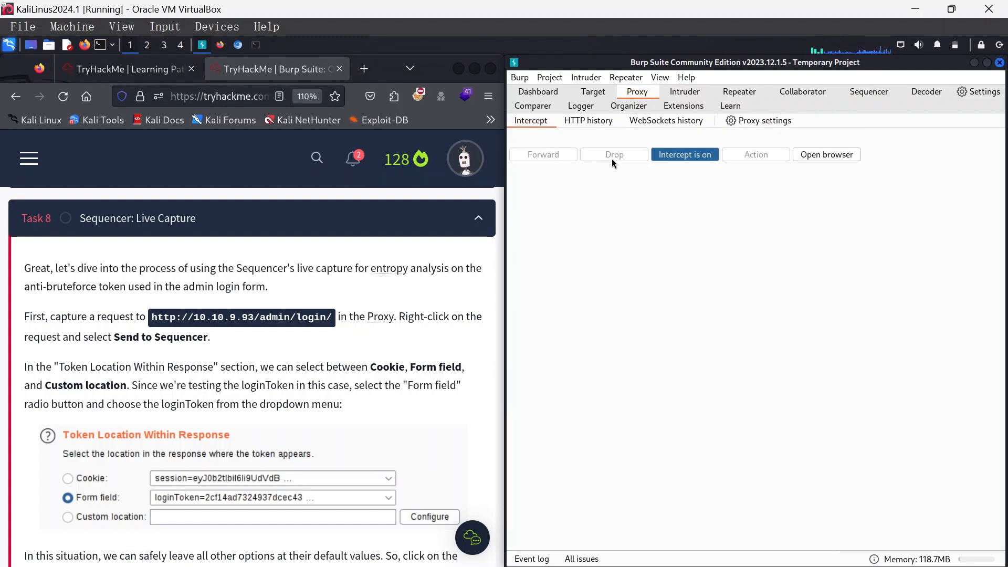
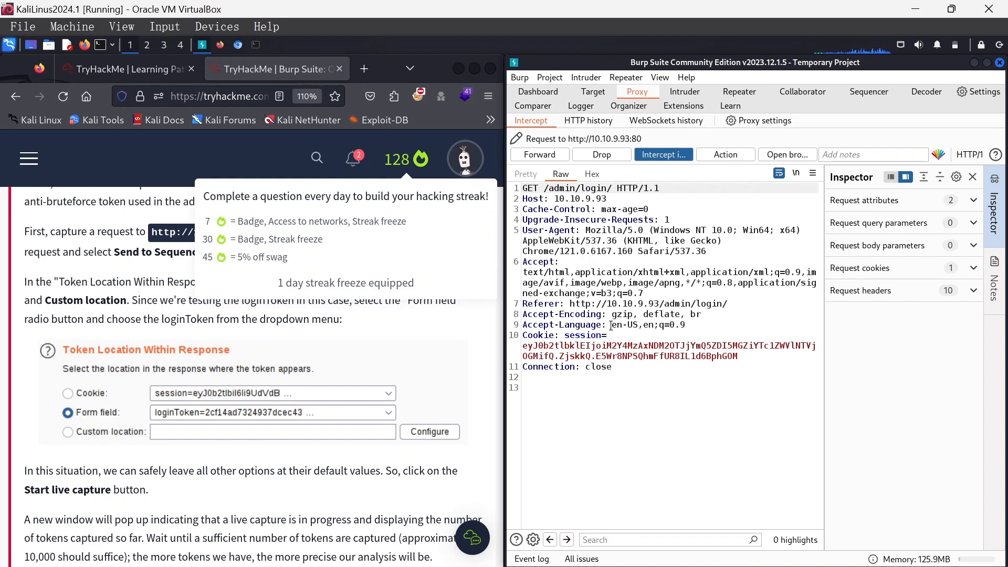
Send the intercepted GET /admin/login/ request from Proxy to Sequencer
{"action": "right_click", "coordinate": [601, 279]}
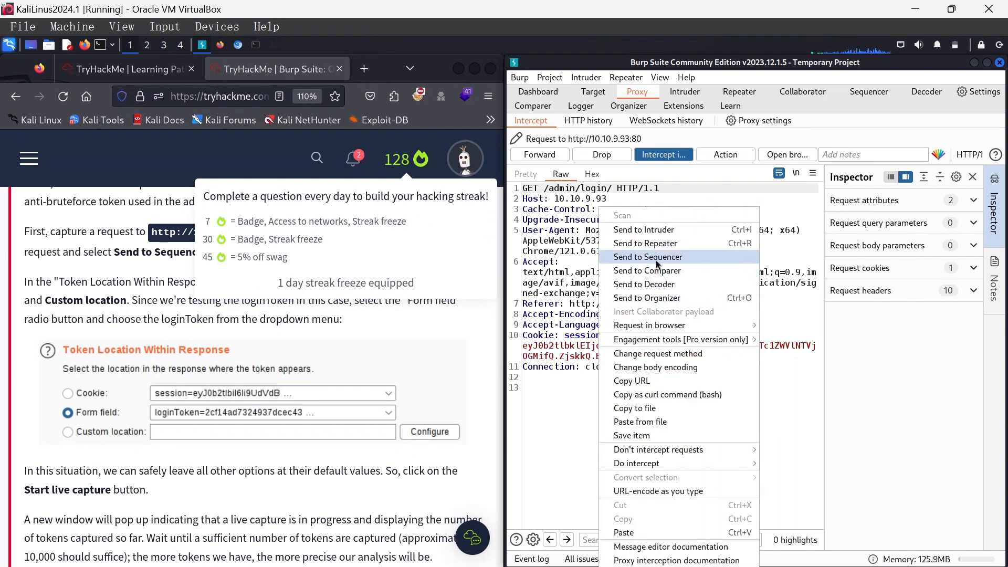
{"action": "left_click", "coordinate": [656, 258]}
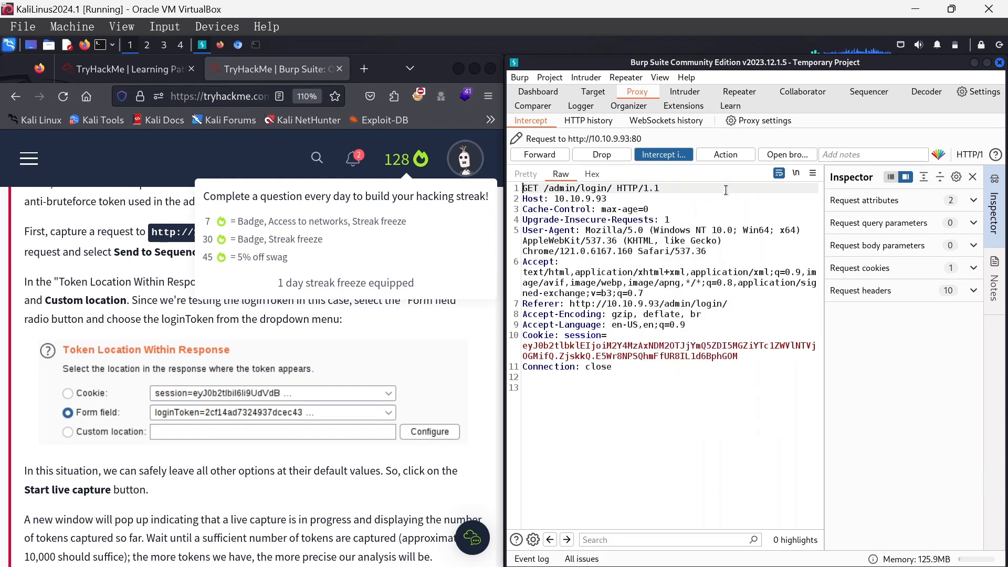
In Sequencer, set the token location for the /admin/login/ request to the loginToken form field
{"action": "left_click", "coordinate": [868, 91]}
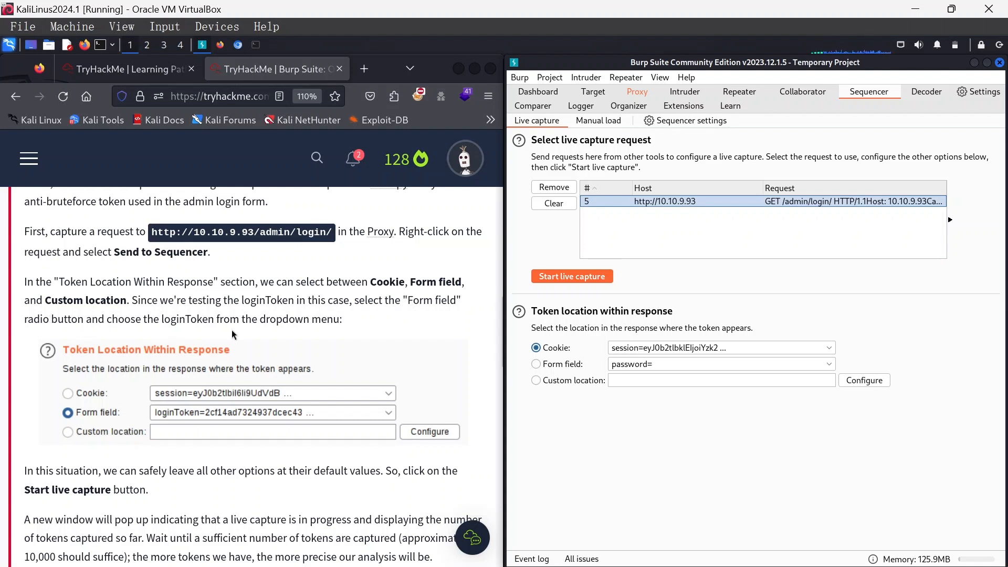
{"action": "left_click", "coordinate": [536, 364]}
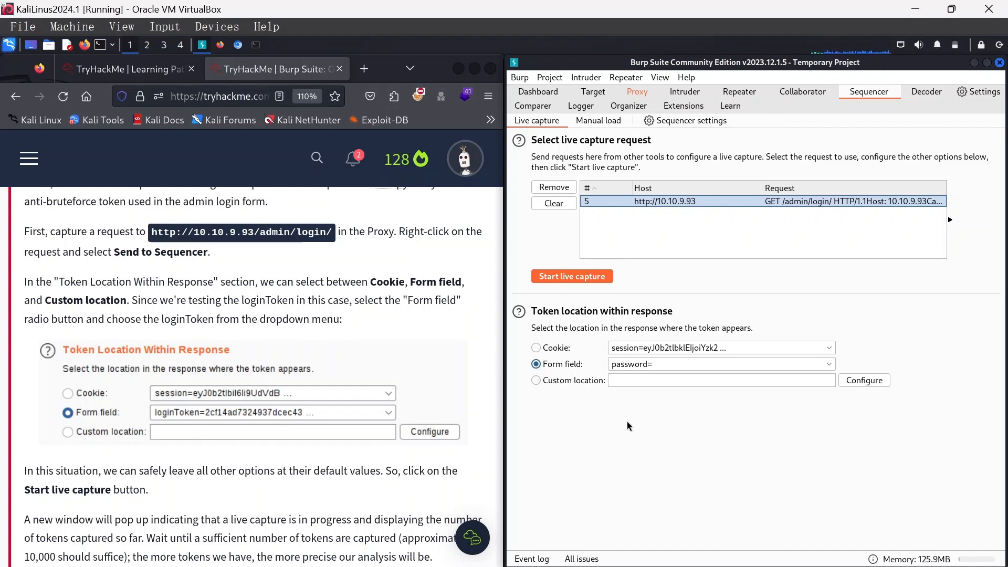
{"action": "left_click", "coordinate": [651, 363]}
{"action": "left_click", "coordinate": [659, 392]}
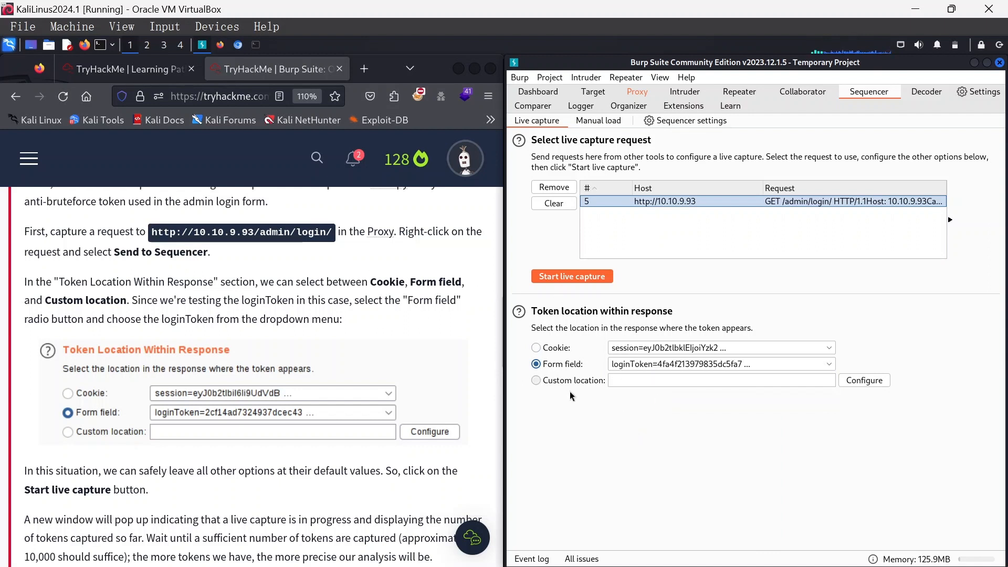
{"action": "left_click", "coordinate": [761, 364]}
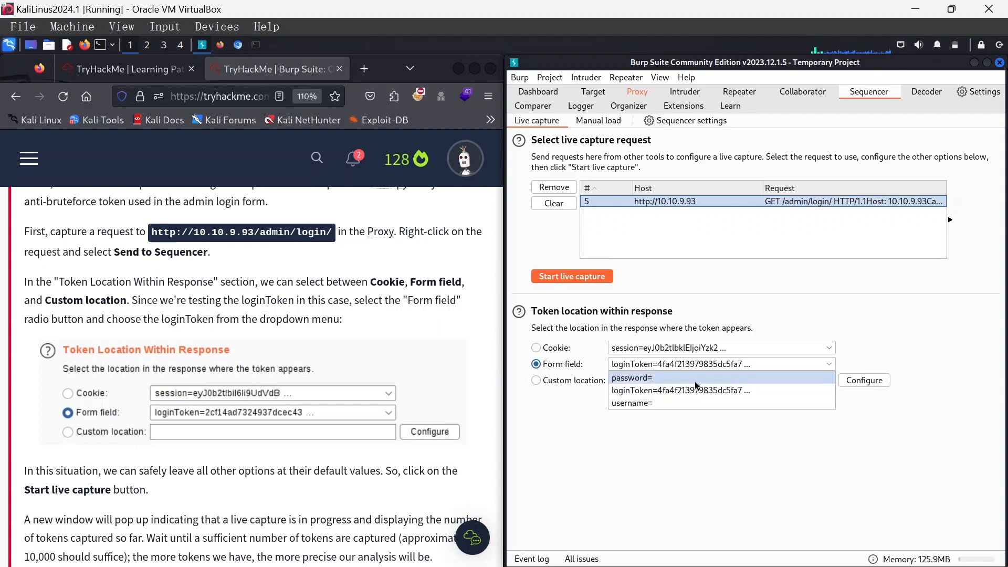
{"action": "left_click", "coordinate": [591, 449]}
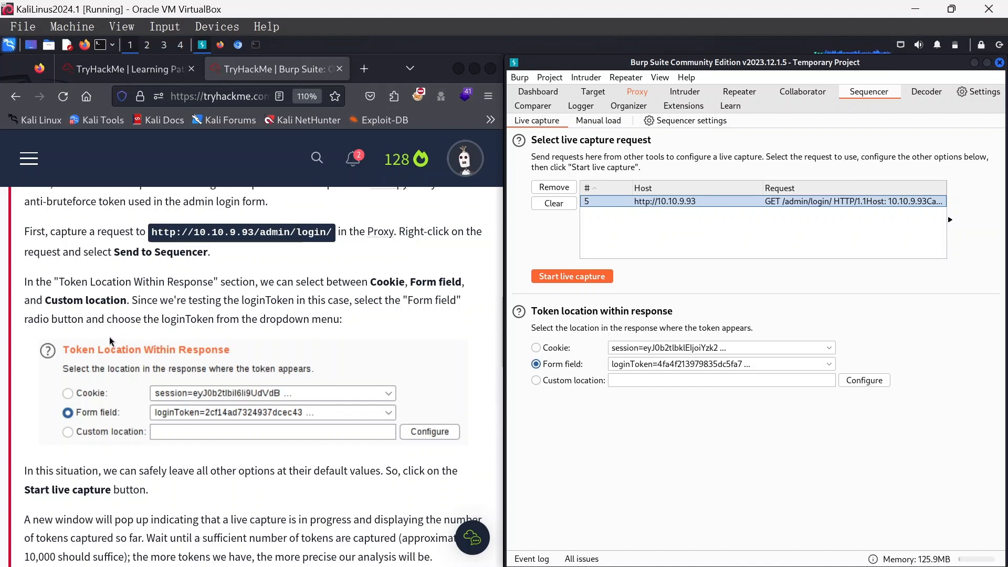
Start the live capture and narrow its window so that it no longer covers the TryHackMe instructions
{"action": "scroll", "coordinate": [132, 345], "scroll_direction": "down", "scroll_amount": 3}
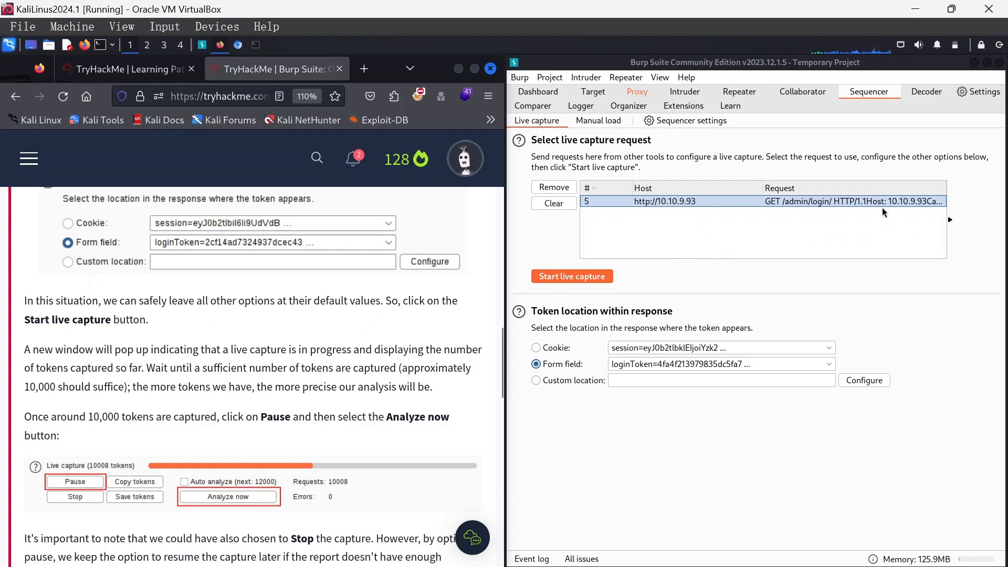
{"action": "left_click", "coordinate": [567, 277]}
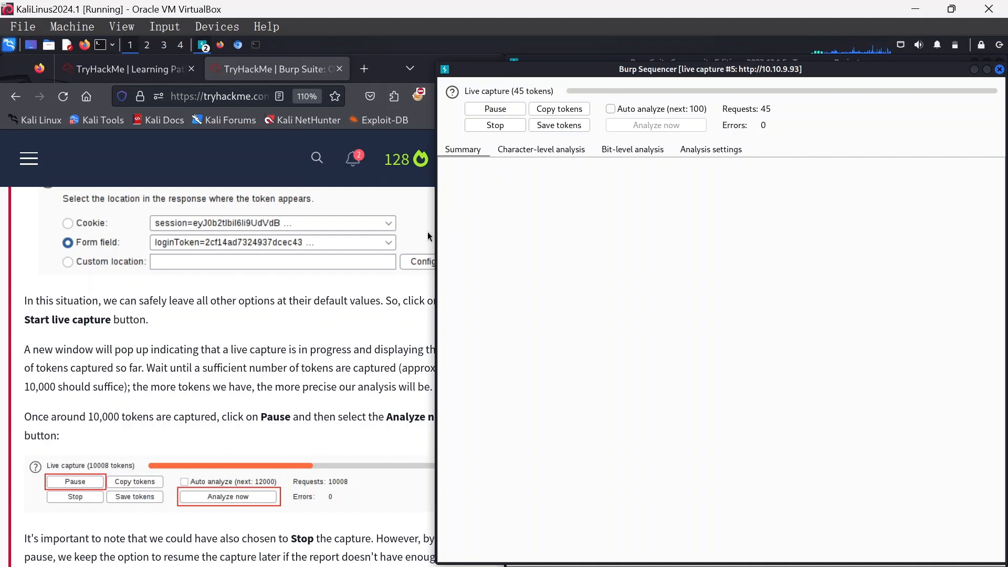
{"action": "left_click_drag", "start_coordinate": [434, 231], "coordinate": [541, 226]}
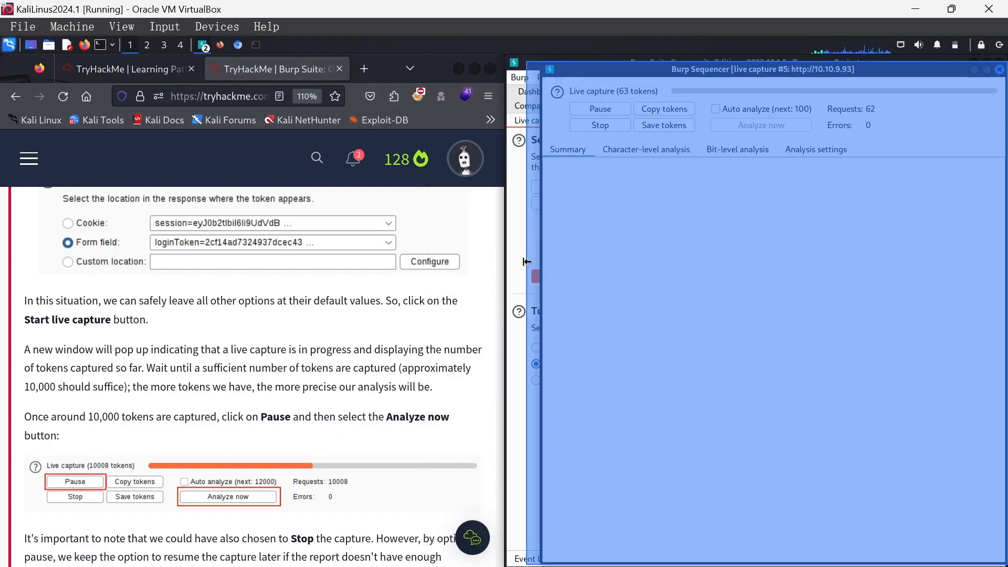
{"action": "left_click_drag", "start_coordinate": [541, 274], "coordinate": [517, 256]}
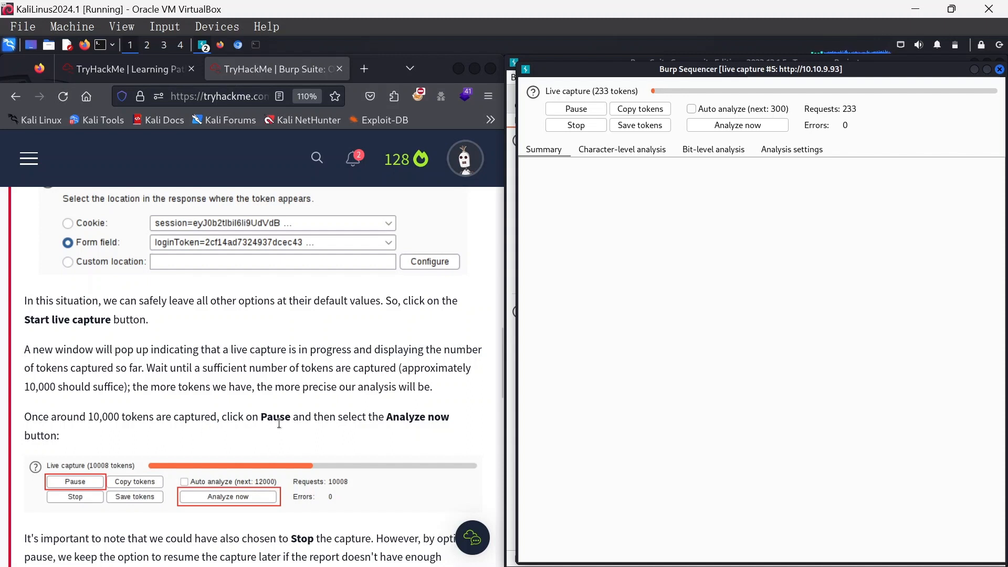
Read the rest of Task 8 on pausing, auto-analyzing and saving captured tokens, down to its randomness question
{"action": "left_click", "coordinate": [452, 399]}
{"action": "scroll", "coordinate": [453, 399], "scroll_direction": "down", "scroll_amount": 3}
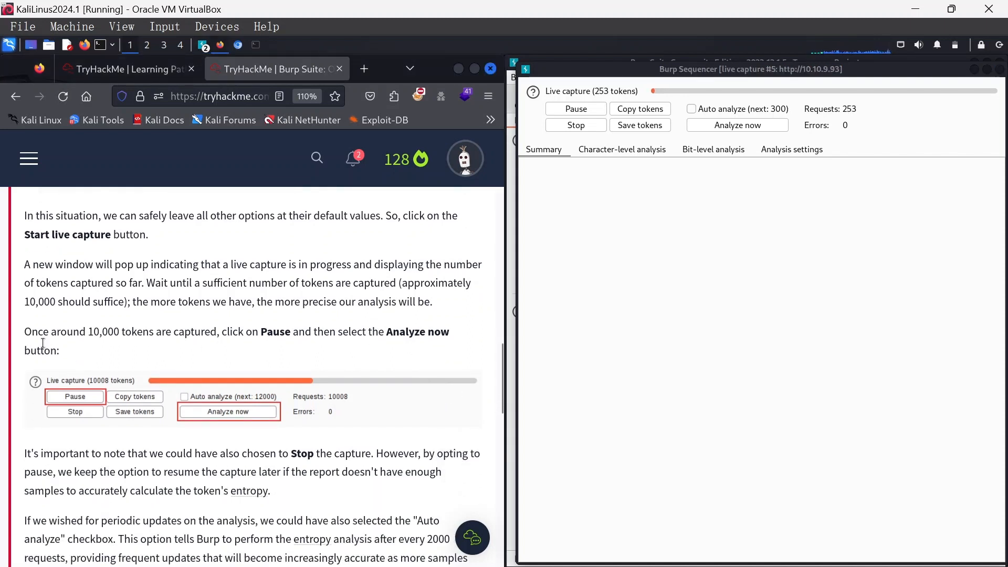
{"action": "left_click", "coordinate": [711, 279]}
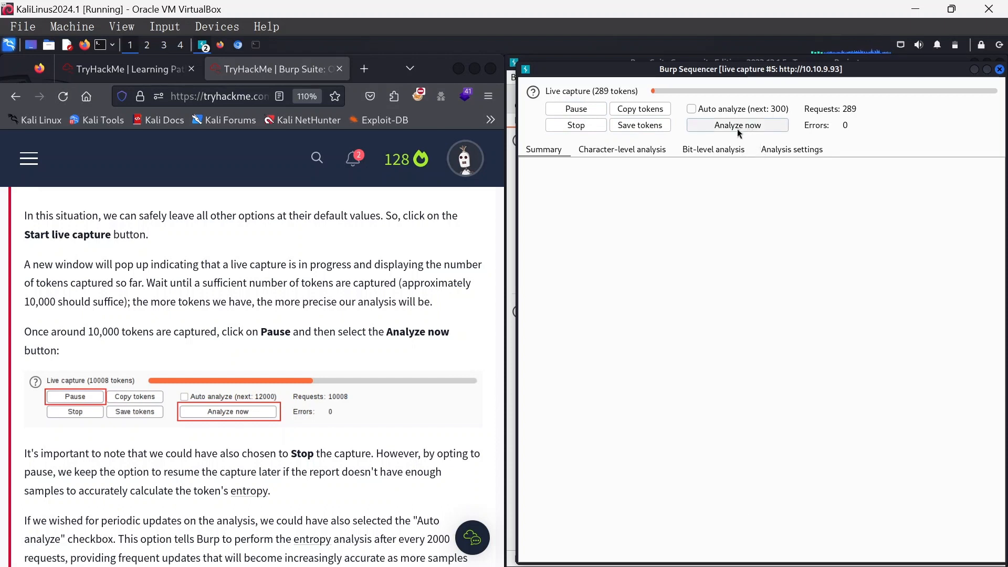
{"action": "left_click", "coordinate": [159, 396]}
{"action": "scroll", "coordinate": [157, 394], "scroll_direction": "down", "scroll_amount": 3}
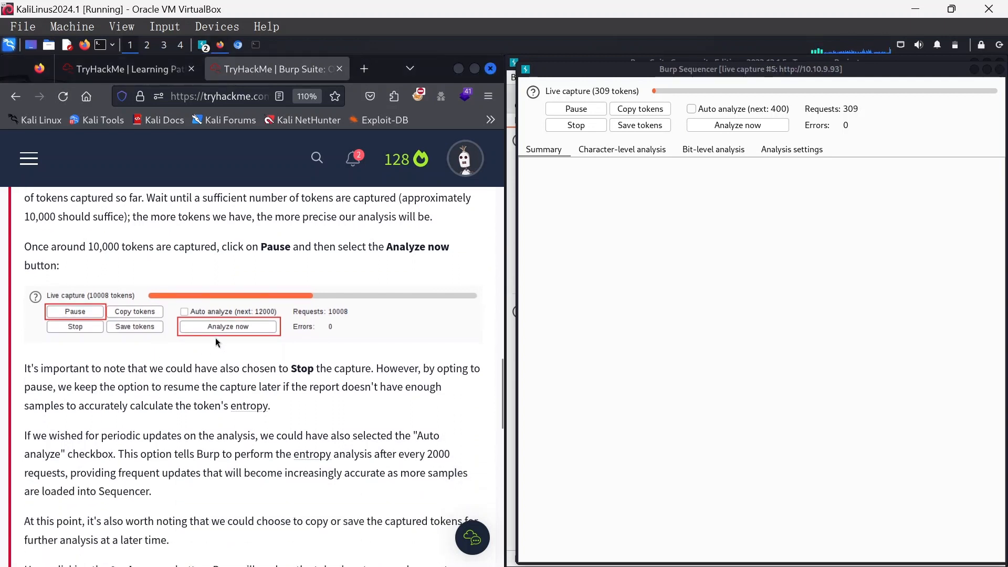
{"action": "scroll", "coordinate": [215, 342], "scroll_direction": "down", "scroll_amount": 3}
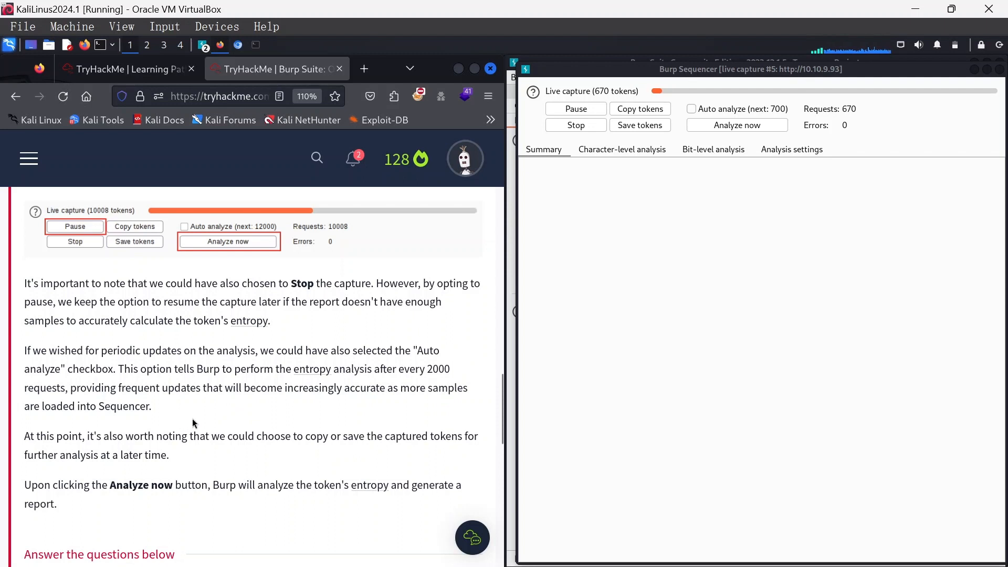
{"action": "scroll", "coordinate": [193, 422], "scroll_direction": "down", "scroll_amount": 3}
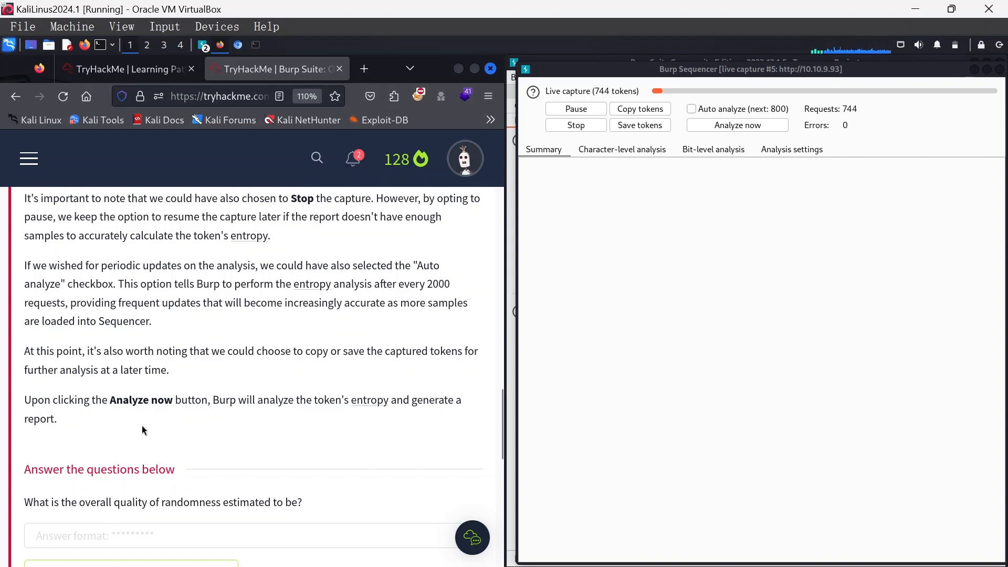
{"action": "scroll", "coordinate": [158, 429], "scroll_direction": "down", "scroll_amount": 2}
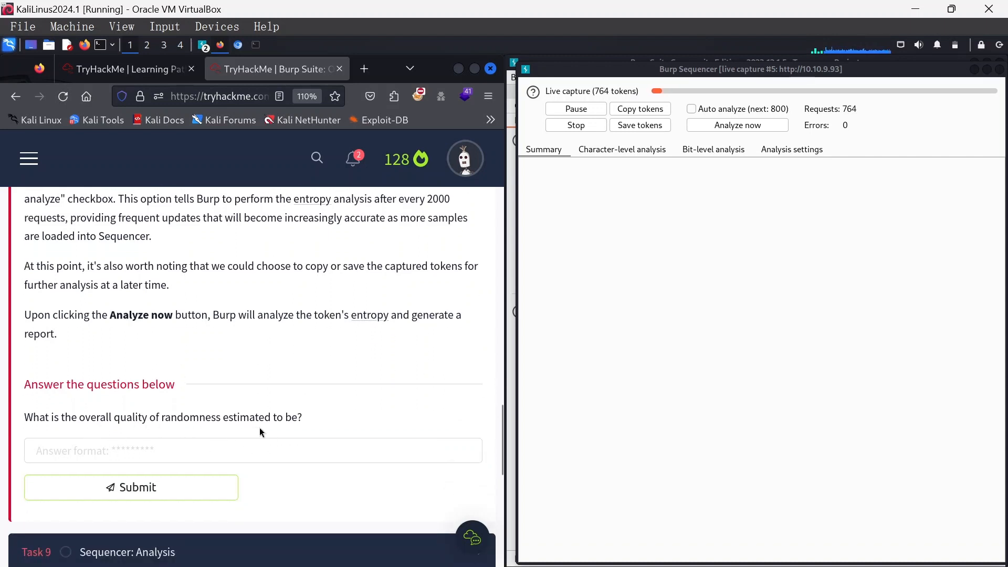
Pause the live capture, analyze the collected tokens and review the summary's overall result, effective entropy and reliability
{"action": "left_click", "coordinate": [669, 261]}
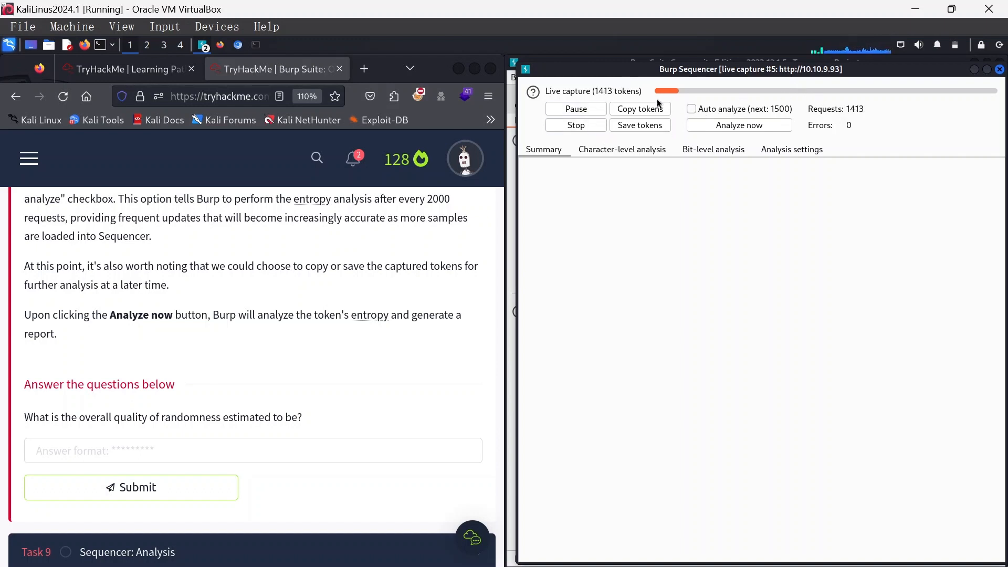
{"action": "left_click", "coordinate": [575, 109]}
{"action": "left_click", "coordinate": [790, 124]}
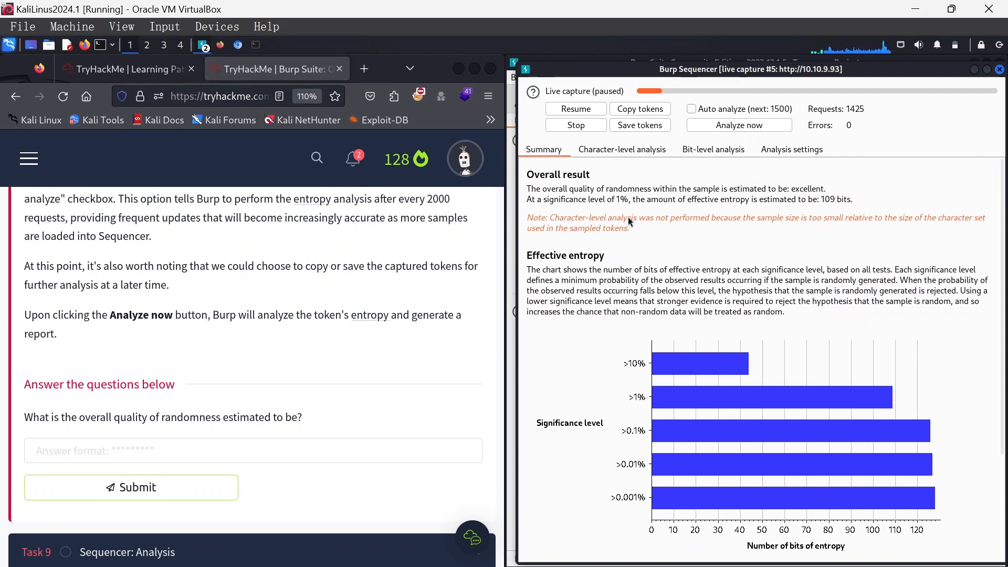
{"action": "scroll", "coordinate": [627, 216], "scroll_direction": "down", "scroll_amount": 3}
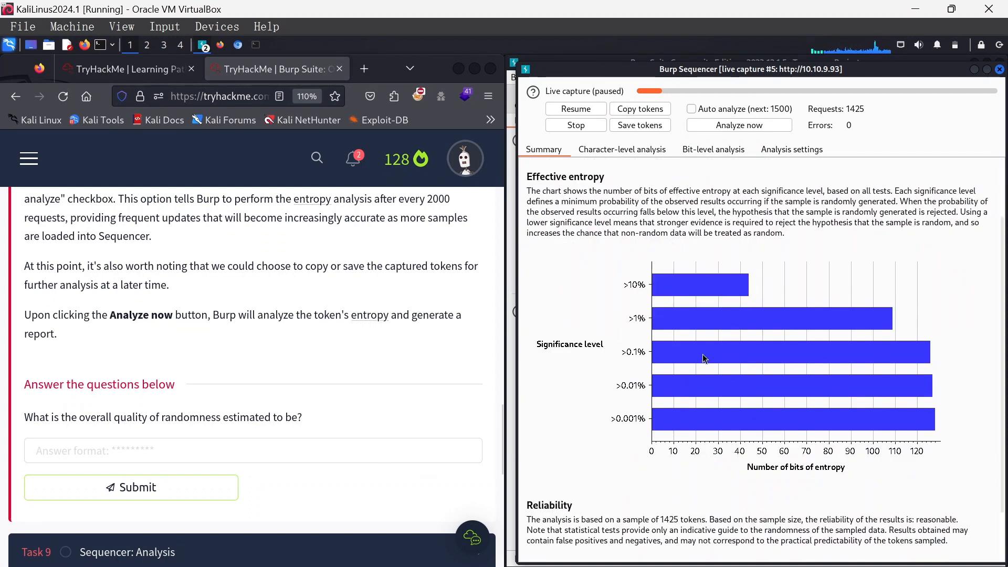
{"action": "scroll", "coordinate": [704, 358], "scroll_direction": "up", "scroll_amount": 3}
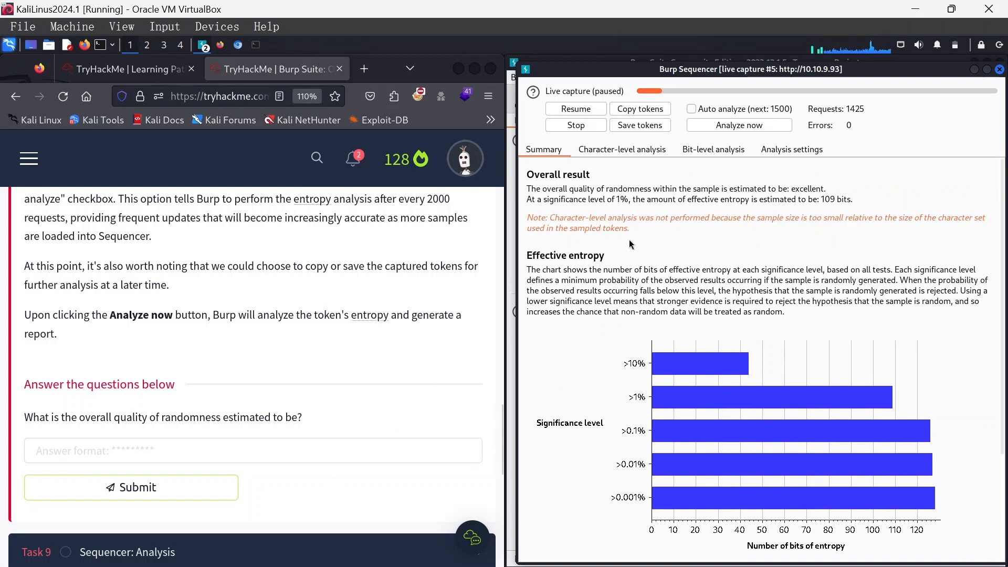
{"action": "scroll", "coordinate": [690, 310], "scroll_direction": "down", "scroll_amount": 3}
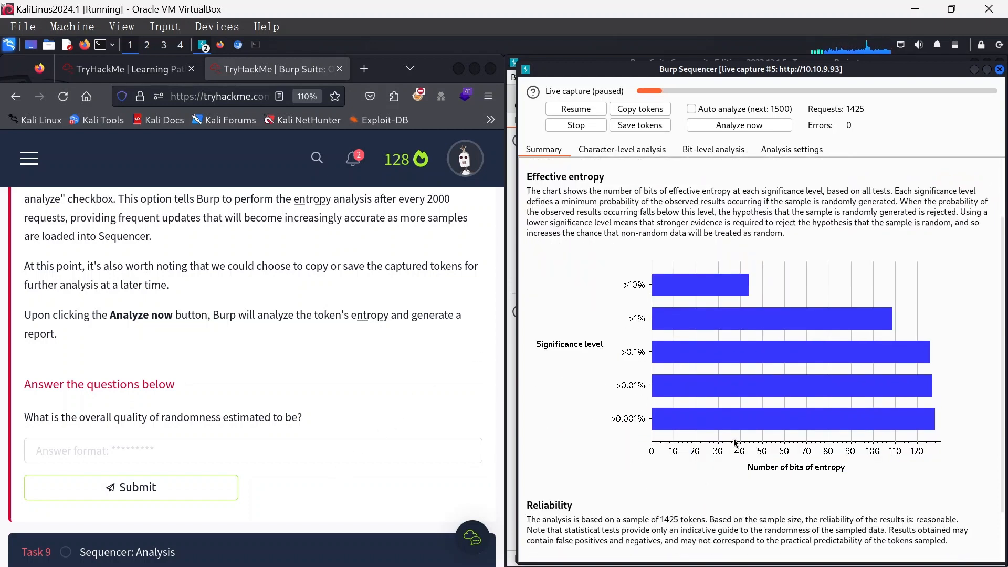
{"action": "scroll", "coordinate": [701, 360], "scroll_direction": "up", "scroll_amount": 3}
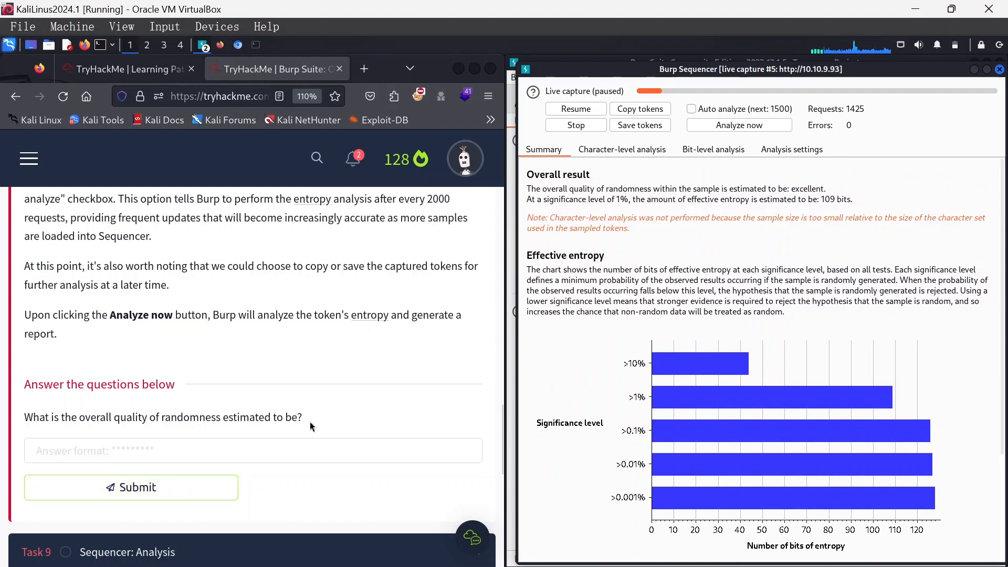
Answer Task 8's question about the overall quality of randomness with "excellent" and submit it
{"action": "left_click", "coordinate": [313, 450]}
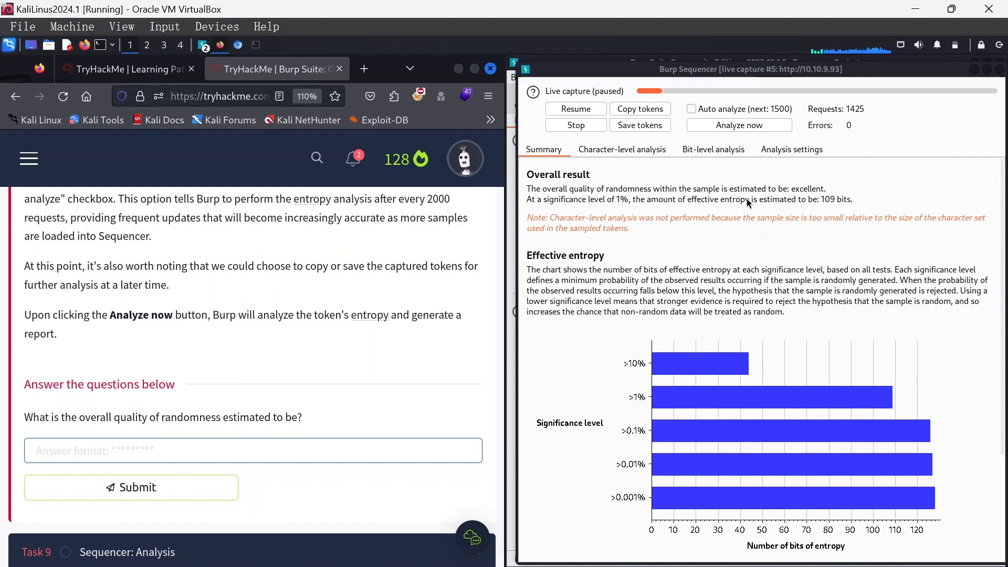
{"action": "left_click", "coordinate": [804, 188]}
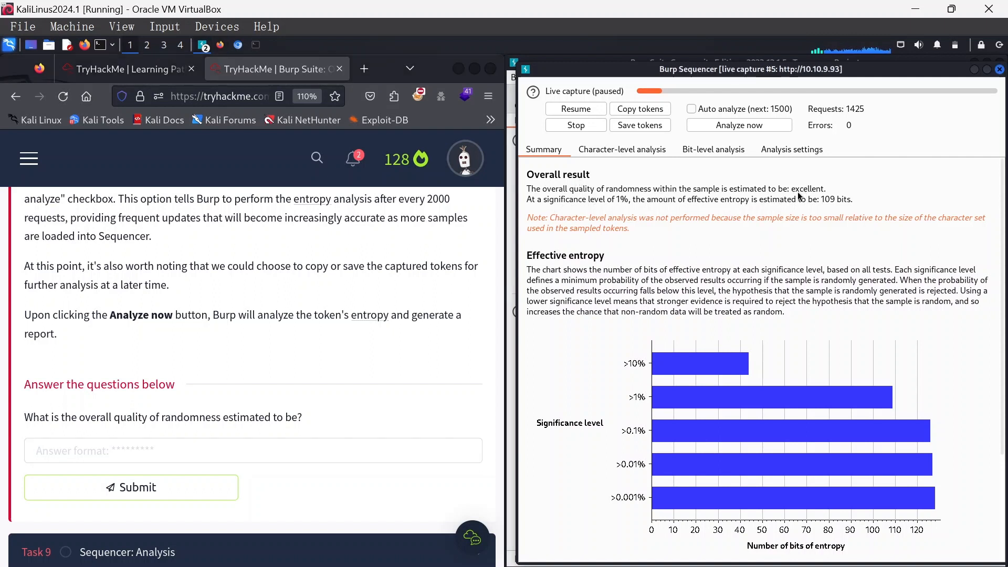
{"action": "left_click", "coordinate": [176, 449]}
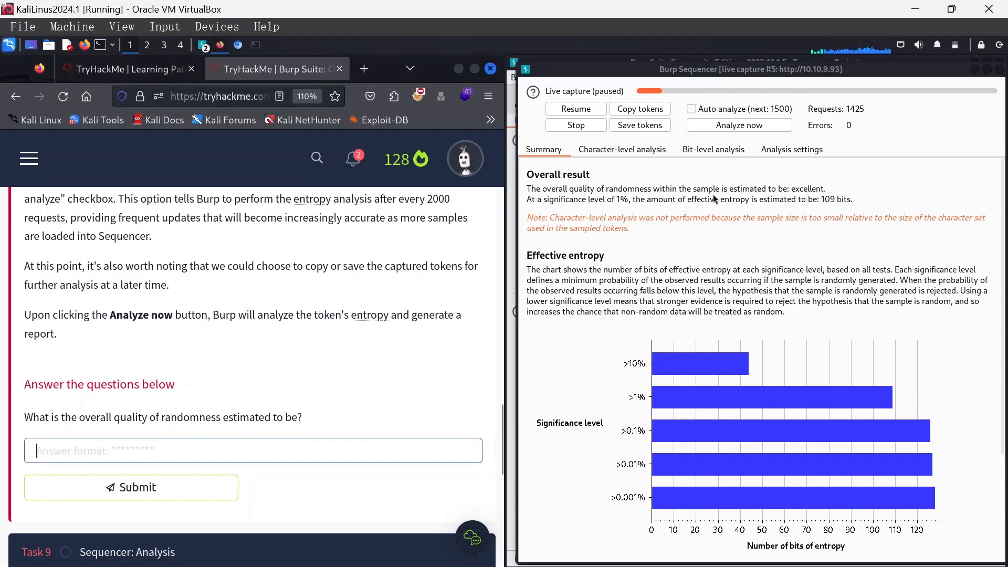
{"action": "left_click", "coordinate": [793, 190]}
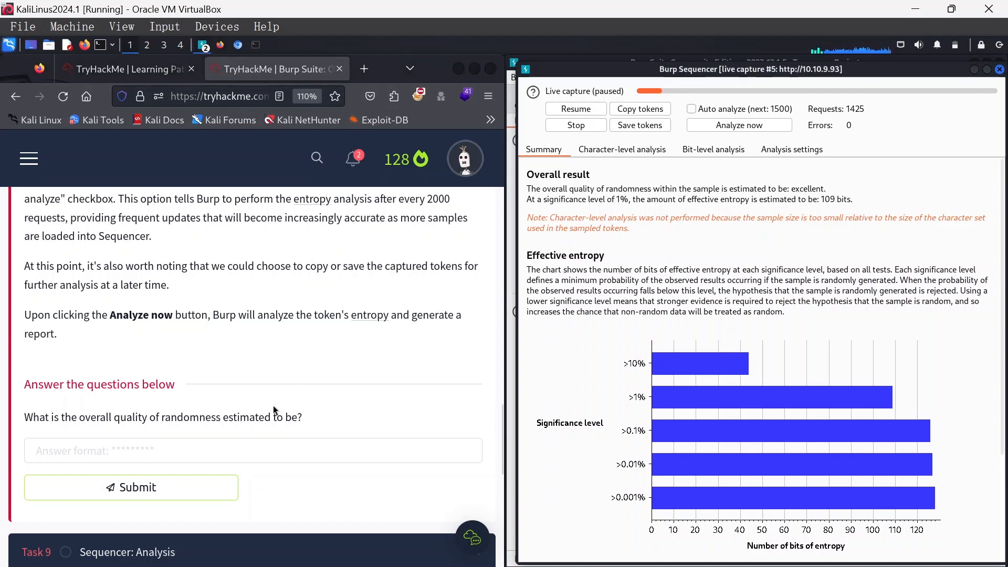
{"action": "left_click", "coordinate": [149, 454]}
{"action": "type", "text": "exc"}
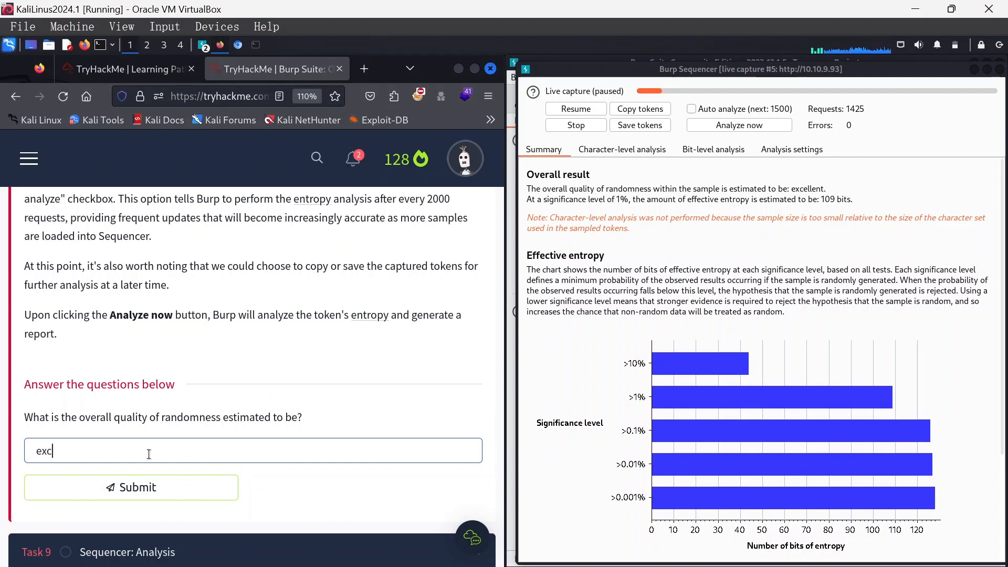
{"action": "type", "text": "ellent"}
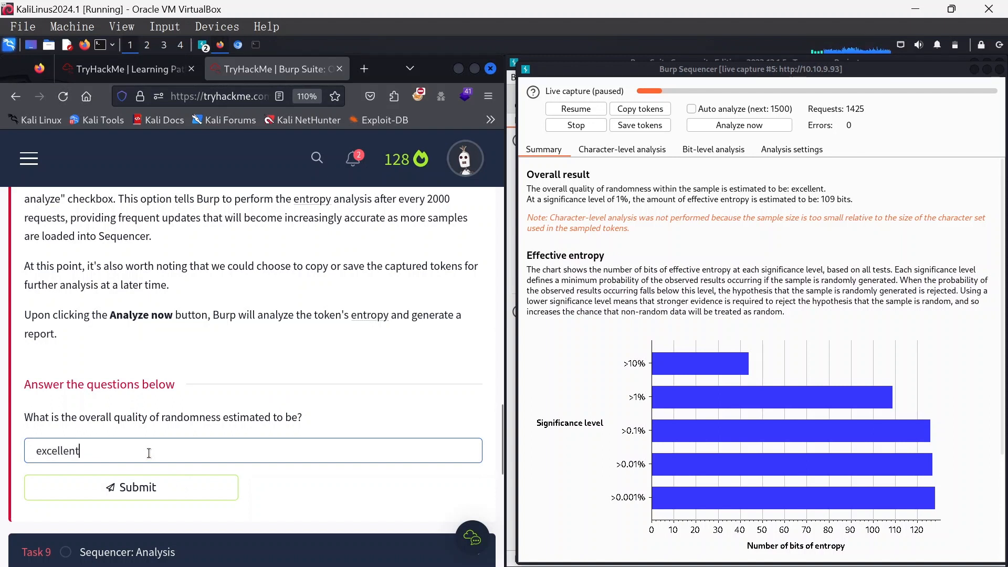
{"action": "key", "text": "Return"}
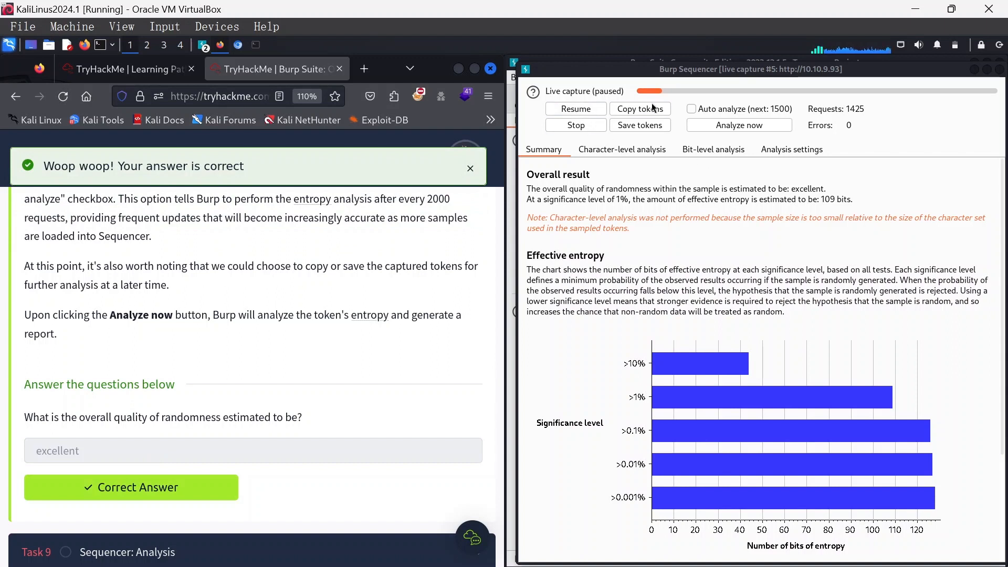
Resume the live token capture and open Task 9, Sequencer: Analysis, at the beginning of its text
{"action": "left_click", "coordinate": [589, 110]}
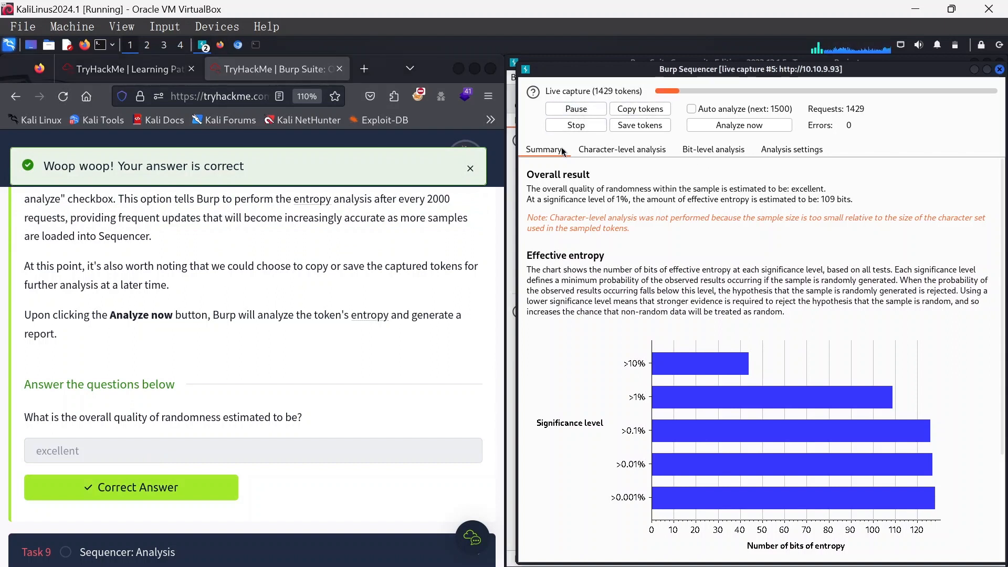
{"action": "left_click", "coordinate": [514, 204]}
{"action": "scroll", "coordinate": [212, 438], "scroll_direction": "down", "scroll_amount": 3}
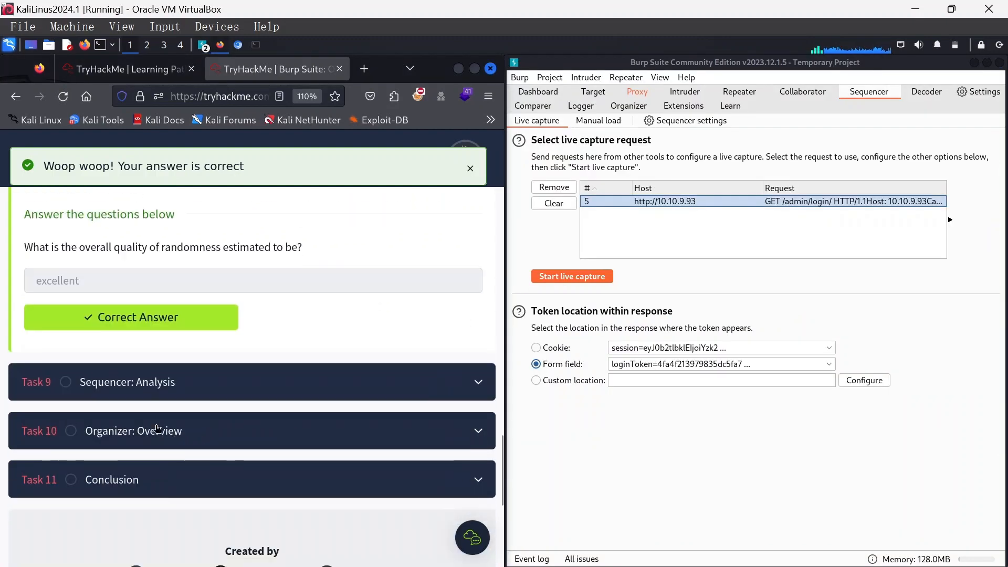
{"action": "left_click", "coordinate": [137, 389]}
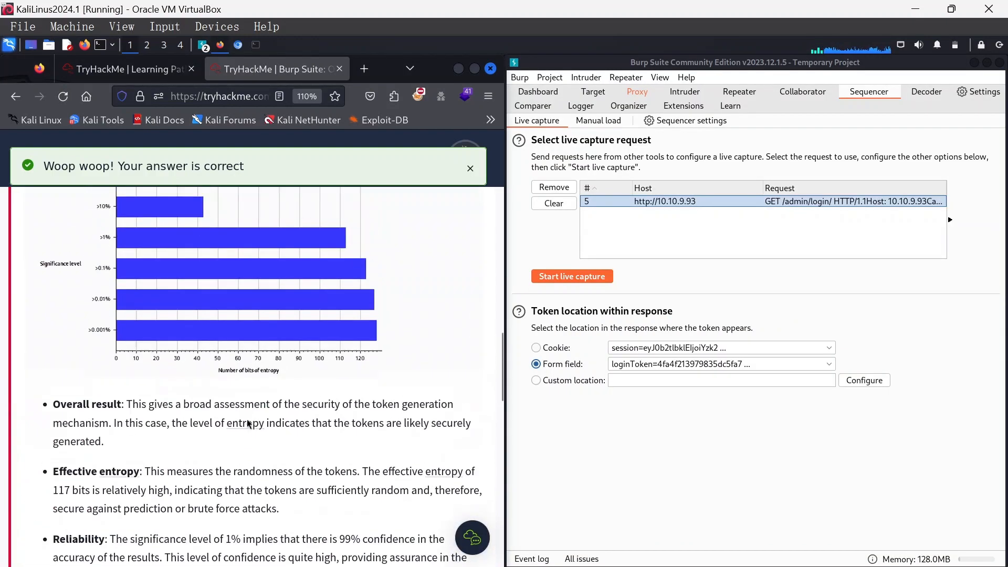
{"action": "scroll", "coordinate": [248, 418], "scroll_direction": "up", "scroll_amount": 5}
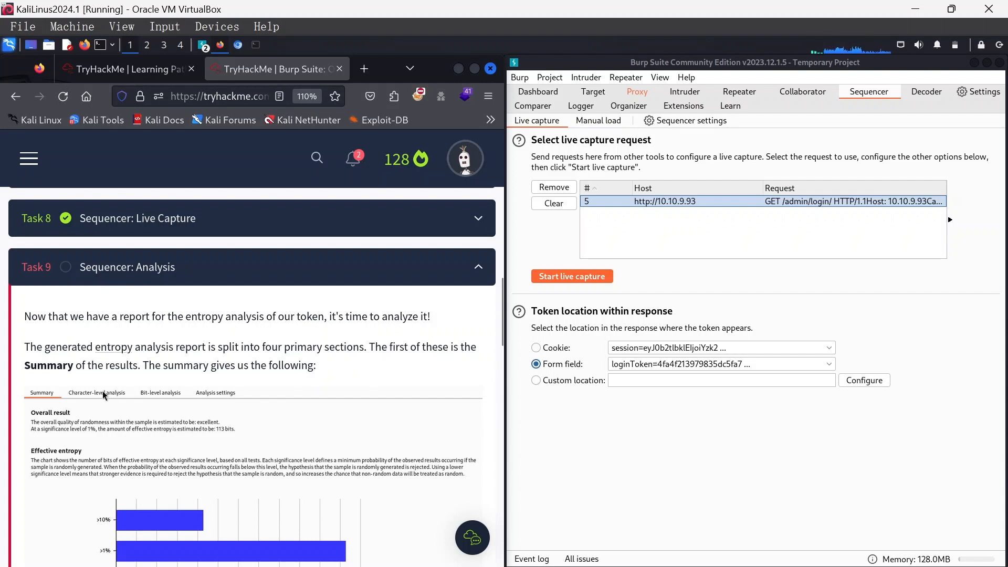
Bring the Burp Sequencer live capture window back to the front, beside Task 9's text
{"action": "left_click", "coordinate": [203, 45]}
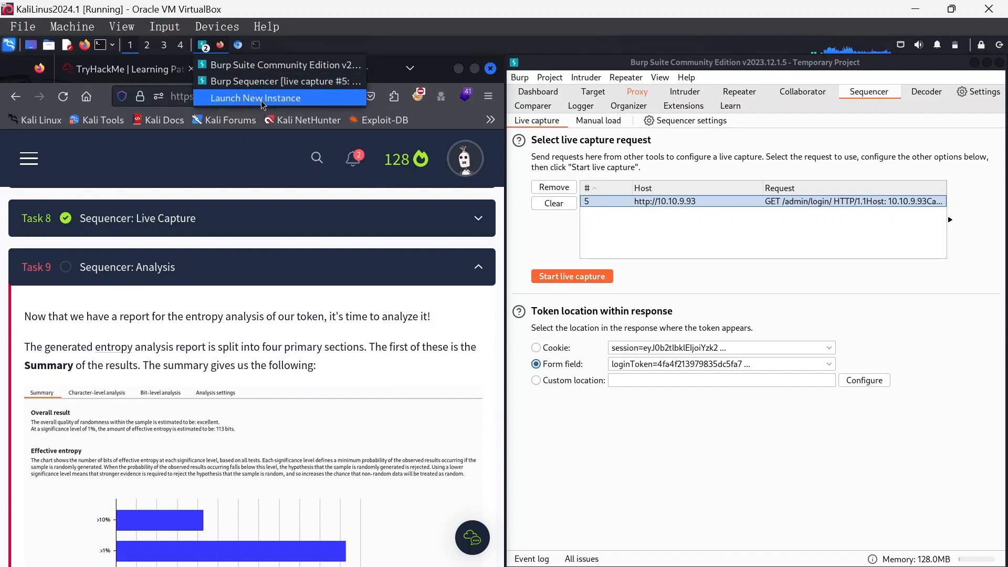
{"action": "left_click", "coordinate": [261, 99]}
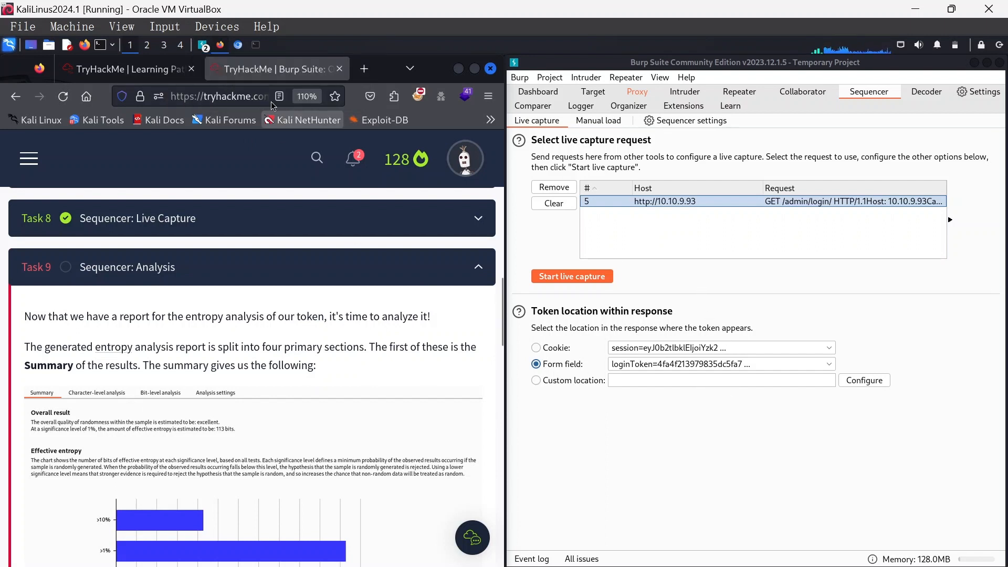
{"action": "left_click", "coordinate": [202, 45]}
{"action": "left_click", "coordinate": [232, 84]}
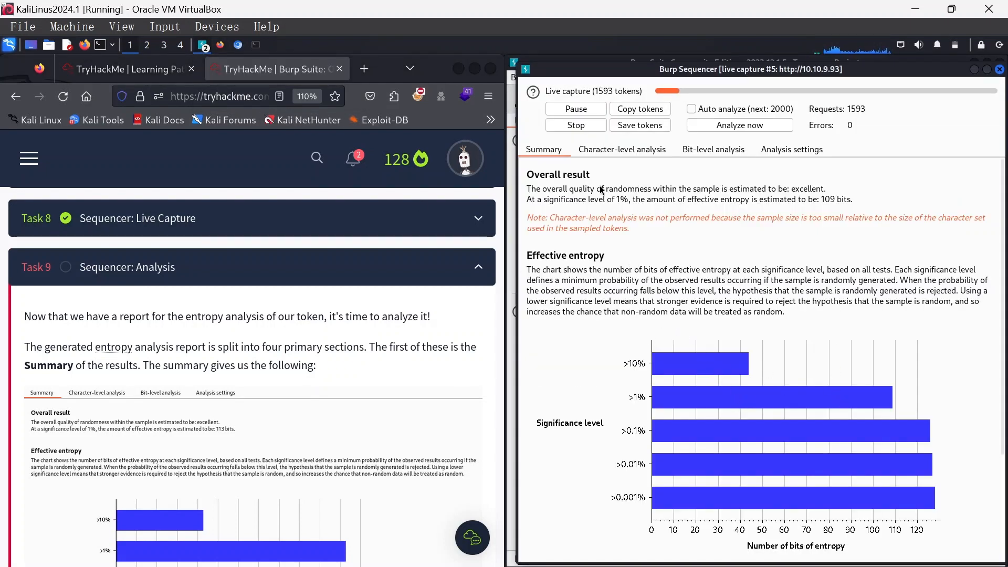
Look over the Sequencer report's character-level analysis, bit-level analysis and analysis settings, and return to its overall summary
{"action": "left_click", "coordinate": [622, 149]}
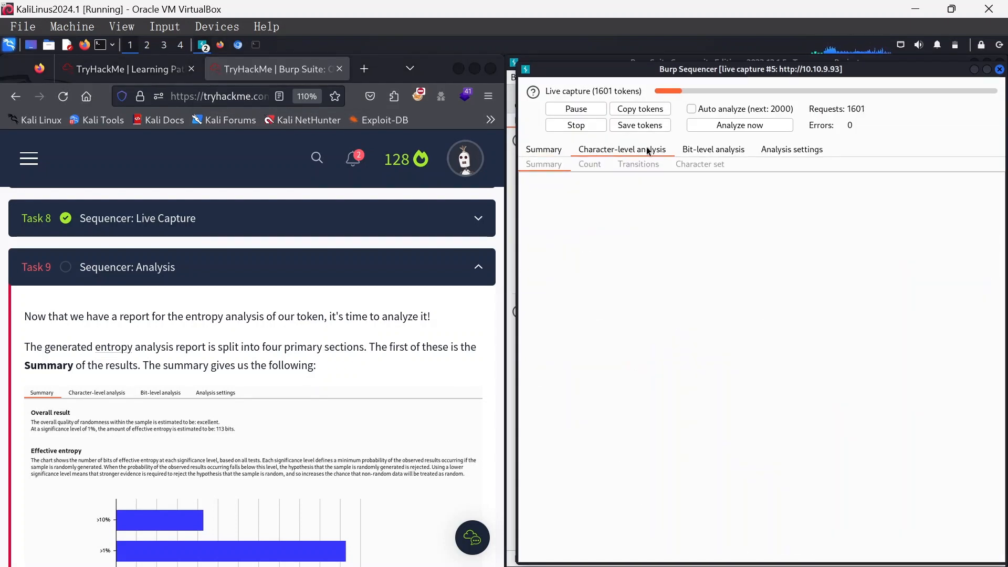
{"action": "left_click", "coordinate": [711, 149]}
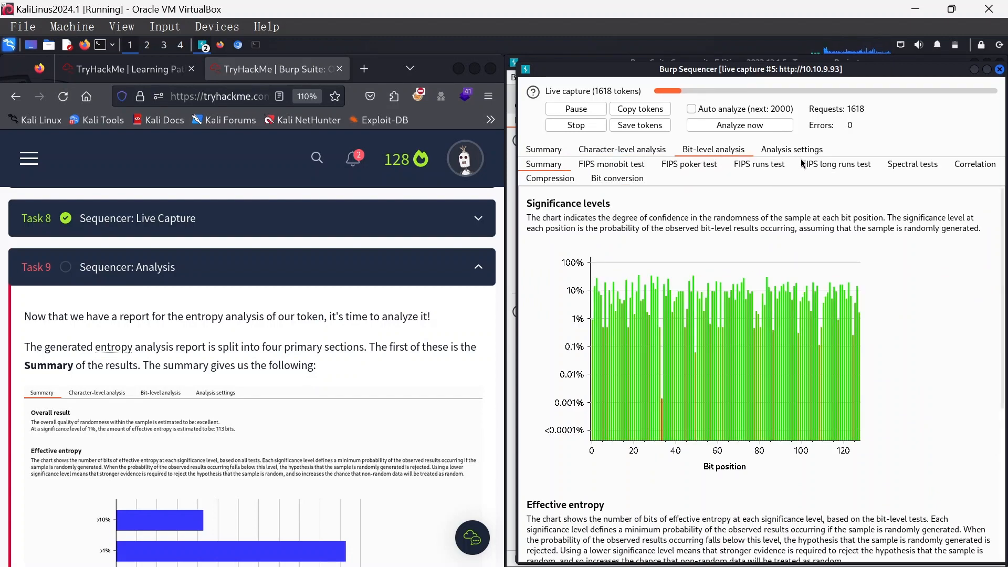
{"action": "left_click", "coordinate": [796, 151]}
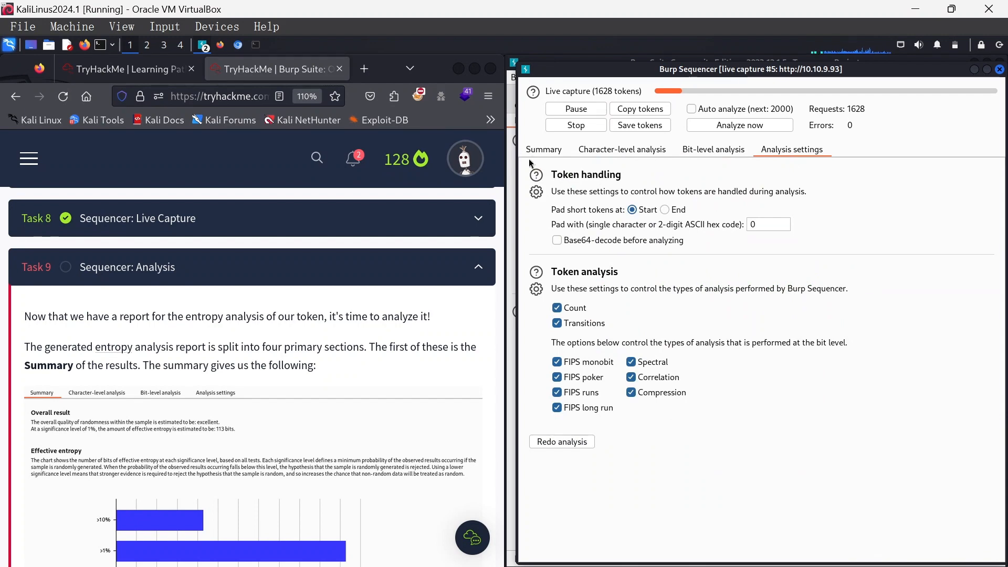
{"action": "left_click", "coordinate": [545, 149]}
Compare the report's effective entropy, reliability and sample sections with Task 9's example summary and its explanations
{"action": "scroll", "coordinate": [300, 503], "scroll_direction": "down", "scroll_amount": 2}
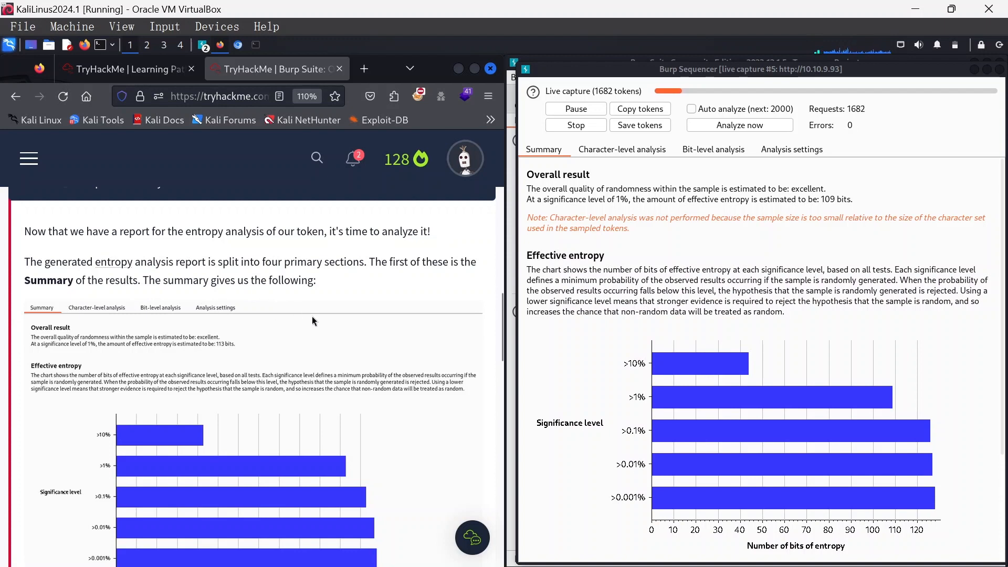
{"action": "left_click", "coordinate": [609, 276]}
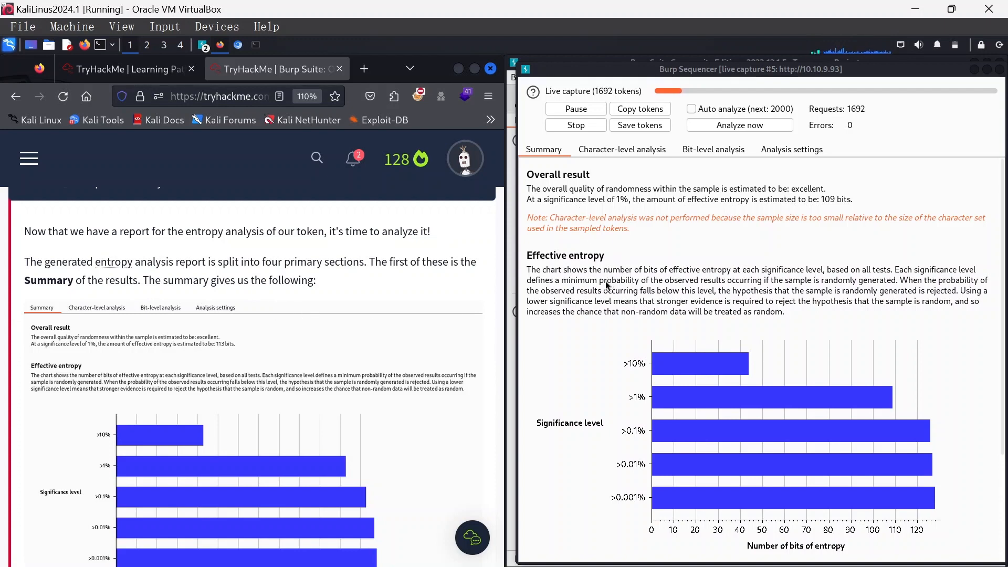
{"action": "scroll", "coordinate": [631, 296], "scroll_direction": "down", "scroll_amount": 3}
{"action": "scroll", "coordinate": [631, 296], "scroll_direction": "down", "scroll_amount": 5}
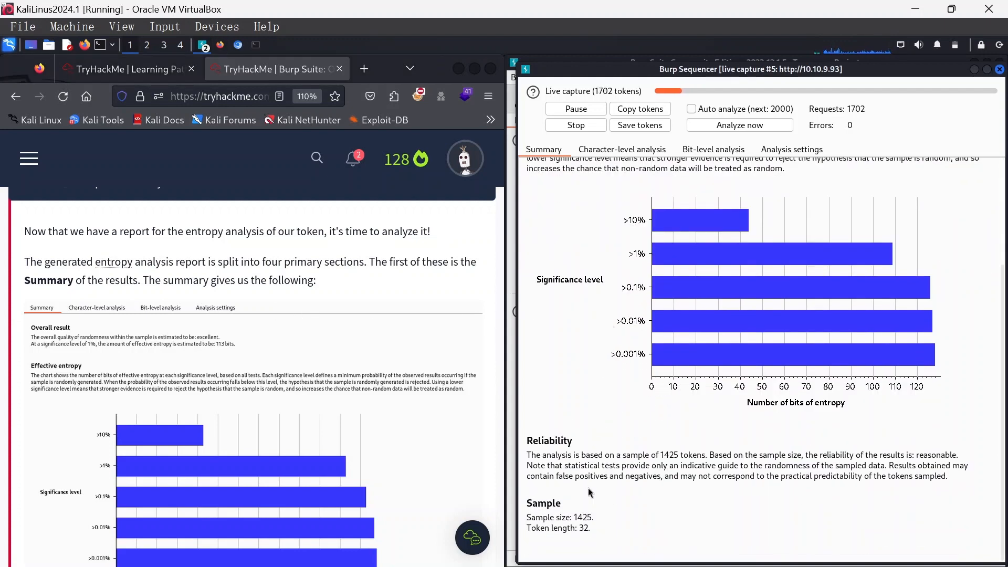
{"action": "left_click", "coordinate": [220, 446]}
{"action": "scroll", "coordinate": [220, 446], "scroll_direction": "down", "scroll_amount": 3}
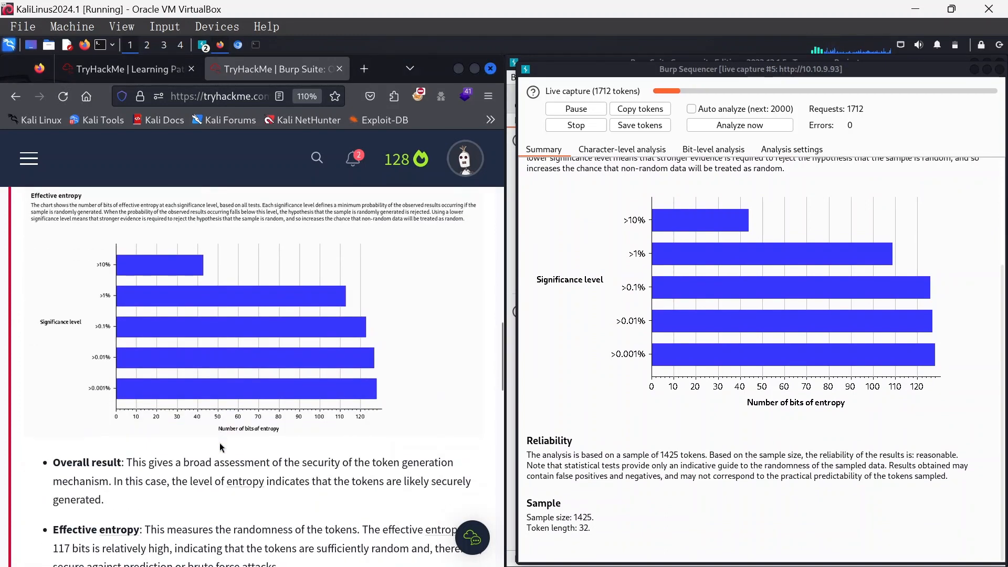
{"action": "scroll", "coordinate": [220, 447], "scroll_direction": "down", "scroll_amount": 3}
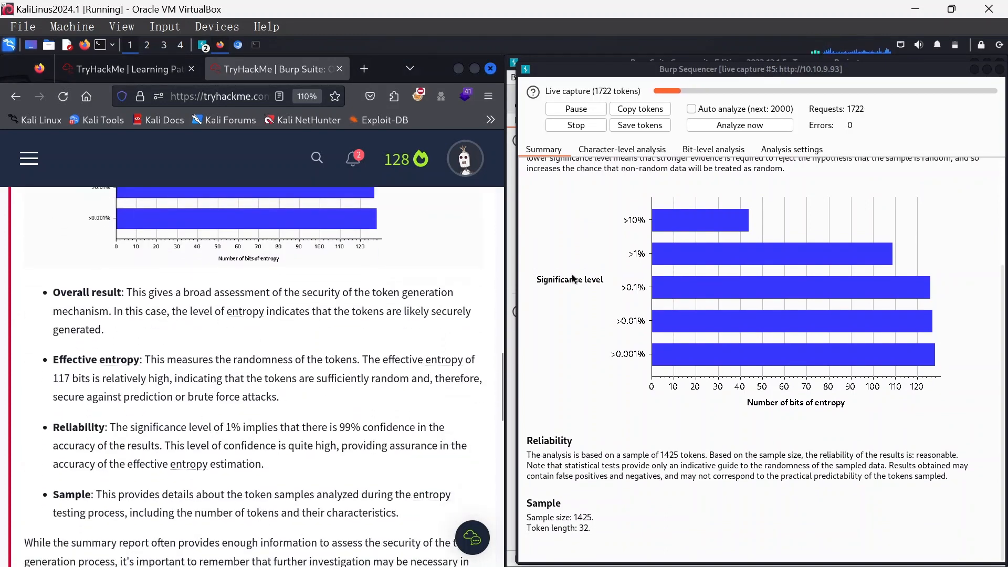
Review the entropy chart and sample details again alongside Task 9's definitions, and read the task text to its end
{"action": "left_click", "coordinate": [573, 279]}
{"action": "scroll", "coordinate": [573, 279], "scroll_direction": "up", "scroll_amount": 6}
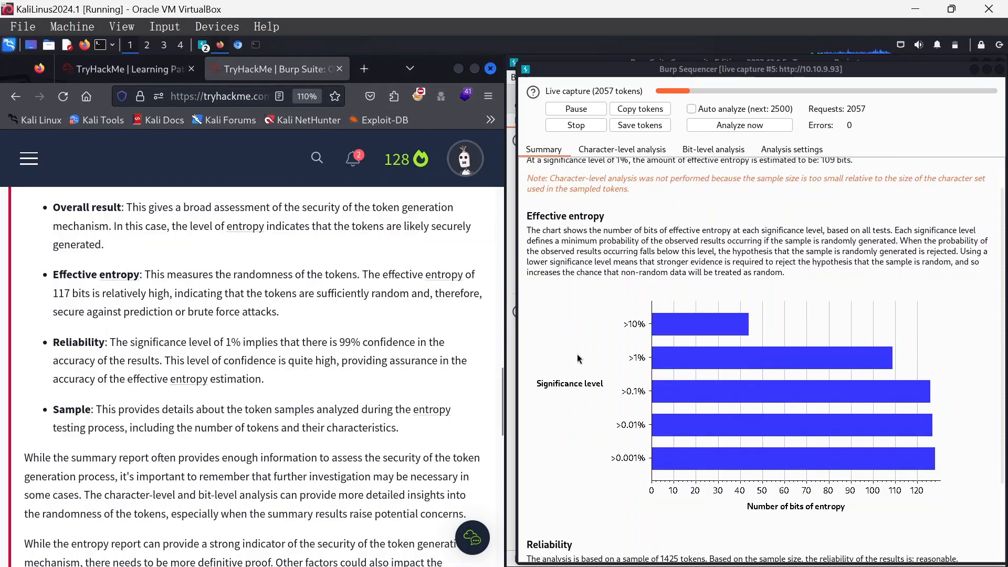
{"action": "left_click", "coordinate": [662, 361]}
{"action": "scroll", "coordinate": [662, 360], "scroll_direction": "down", "scroll_amount": 3}
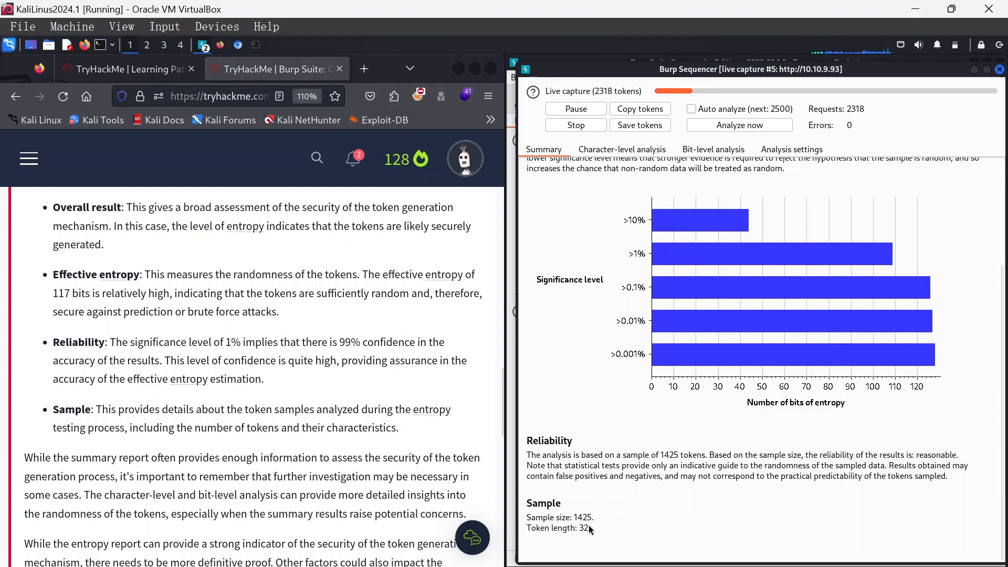
{"action": "left_click", "coordinate": [119, 408]}
{"action": "scroll", "coordinate": [119, 407], "scroll_direction": "down", "scroll_amount": 3}
{"action": "scroll", "coordinate": [118, 408], "scroll_direction": "down", "scroll_amount": 6}
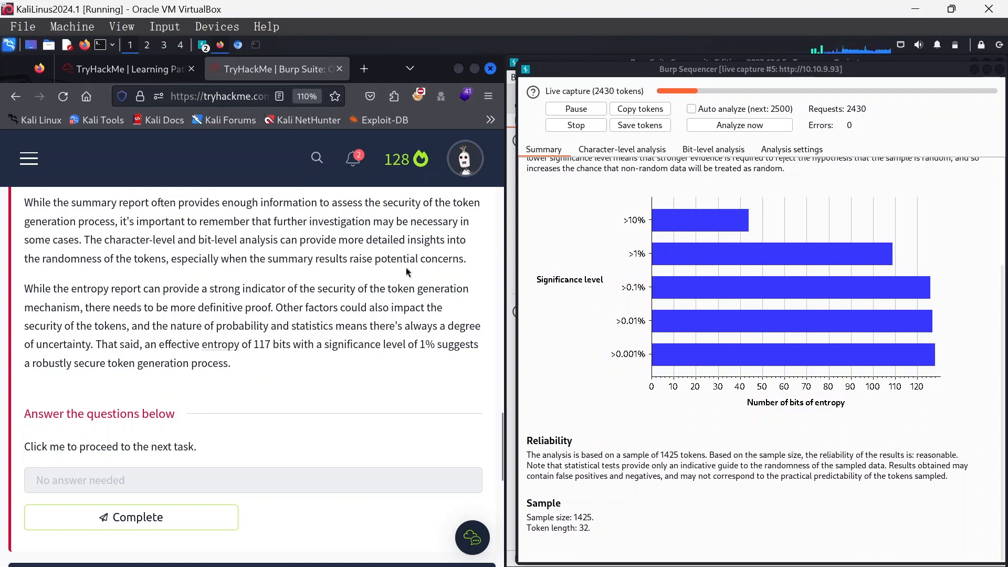
Examine the bit-level significance levels and effective entropy, and the results of the FIPS monobit, poker and long runs tests
{"action": "left_click", "coordinate": [622, 149]}
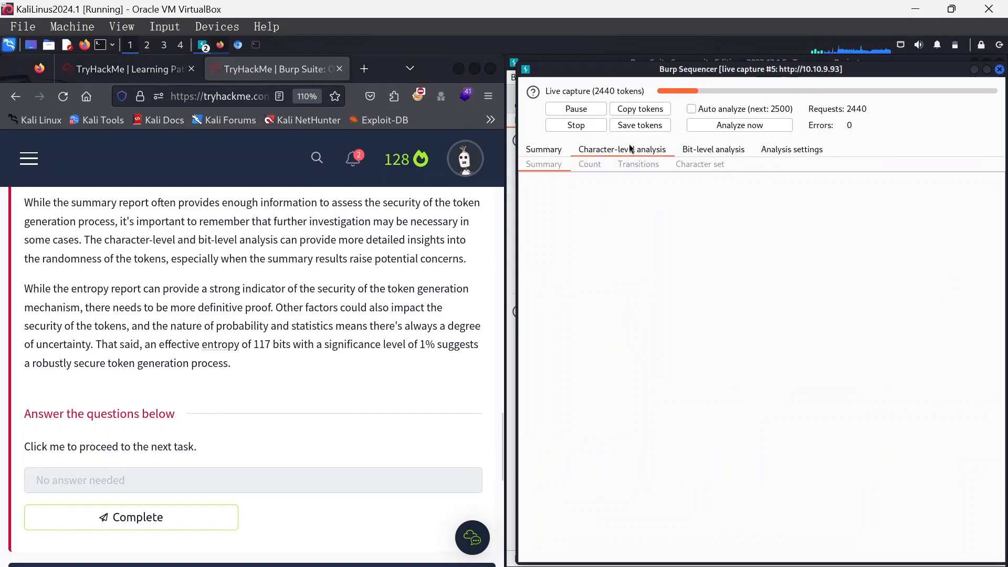
{"action": "left_click", "coordinate": [719, 152]}
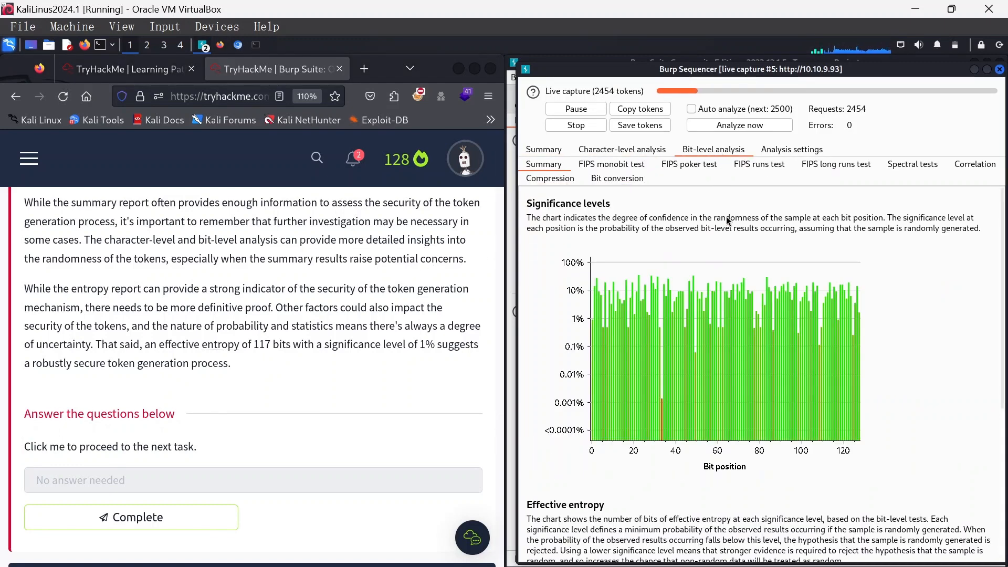
{"action": "scroll", "coordinate": [736, 298], "scroll_direction": "down", "scroll_amount": 5}
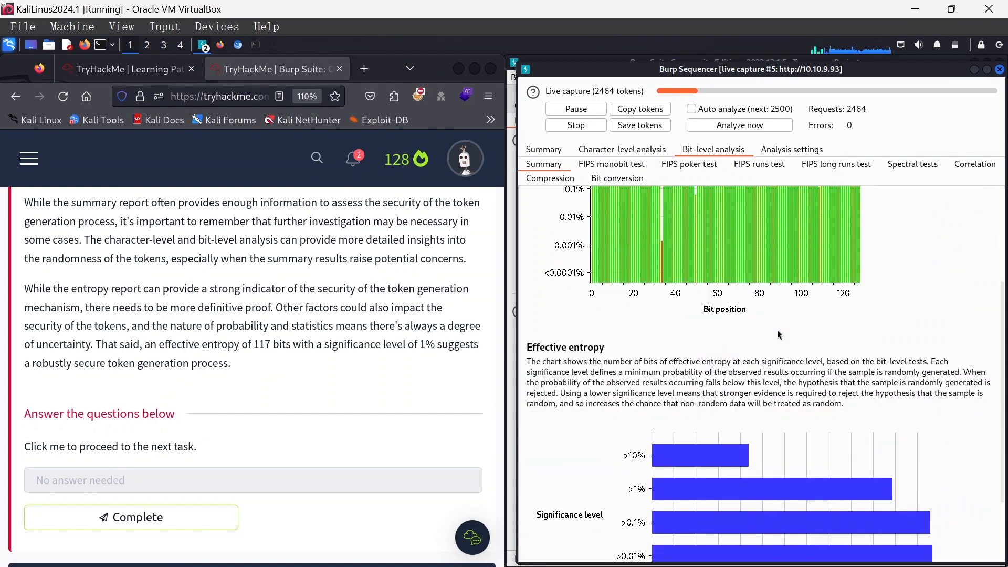
{"action": "scroll", "coordinate": [770, 336], "scroll_direction": "up", "scroll_amount": 5}
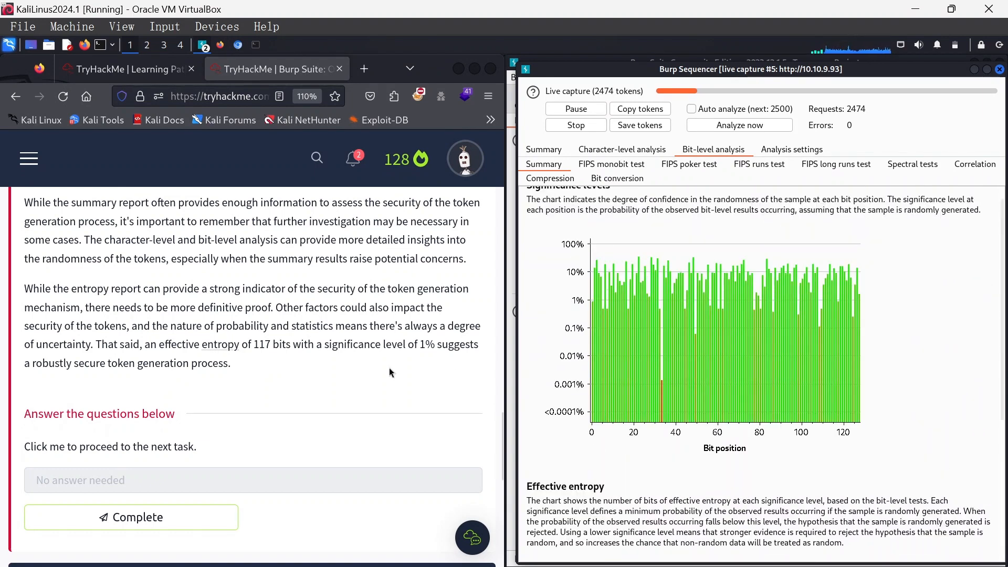
{"action": "scroll", "coordinate": [713, 363], "scroll_direction": "up", "scroll_amount": 1}
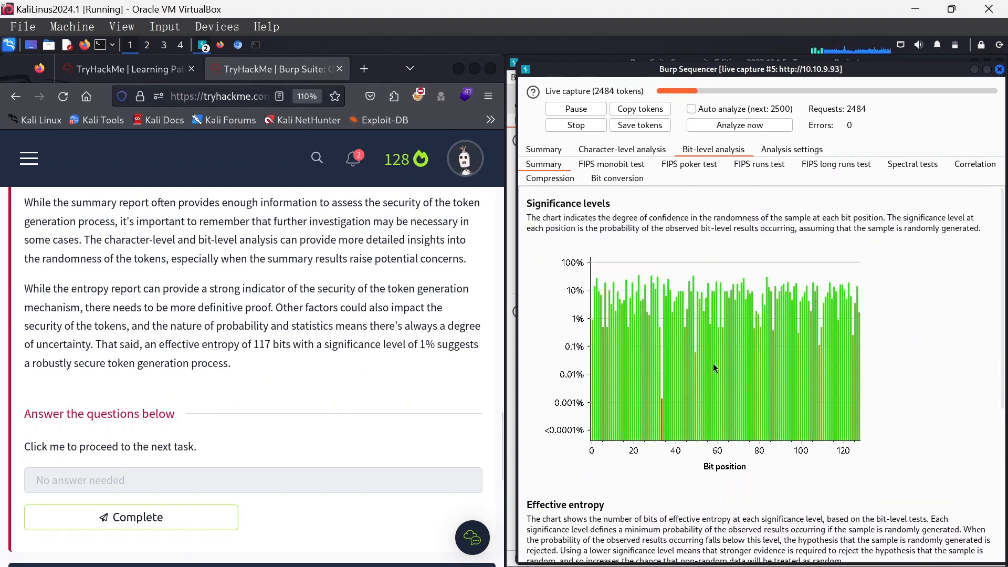
{"action": "left_click", "coordinate": [607, 164]}
{"action": "left_click", "coordinate": [685, 164]}
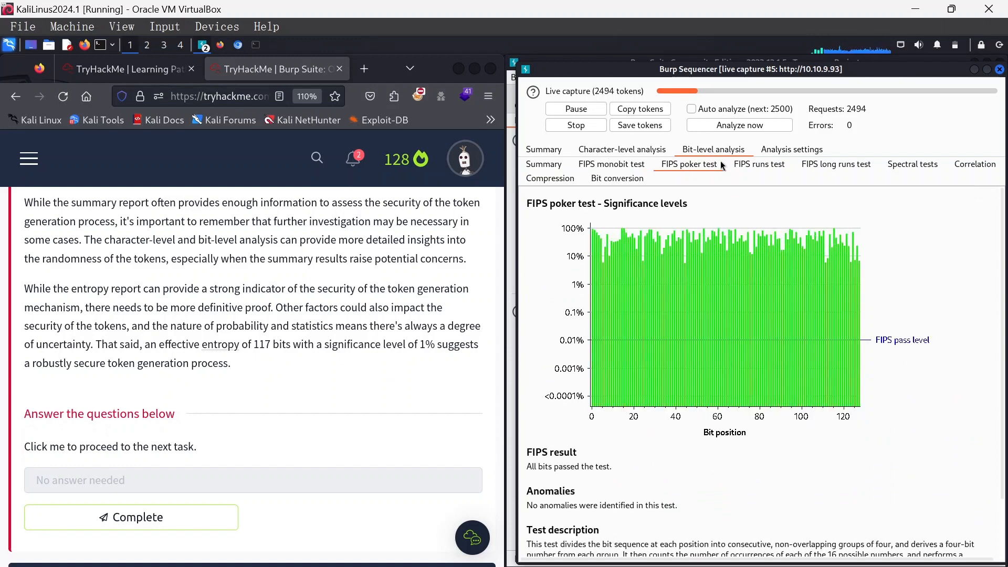
{"action": "left_click", "coordinate": [800, 165]}
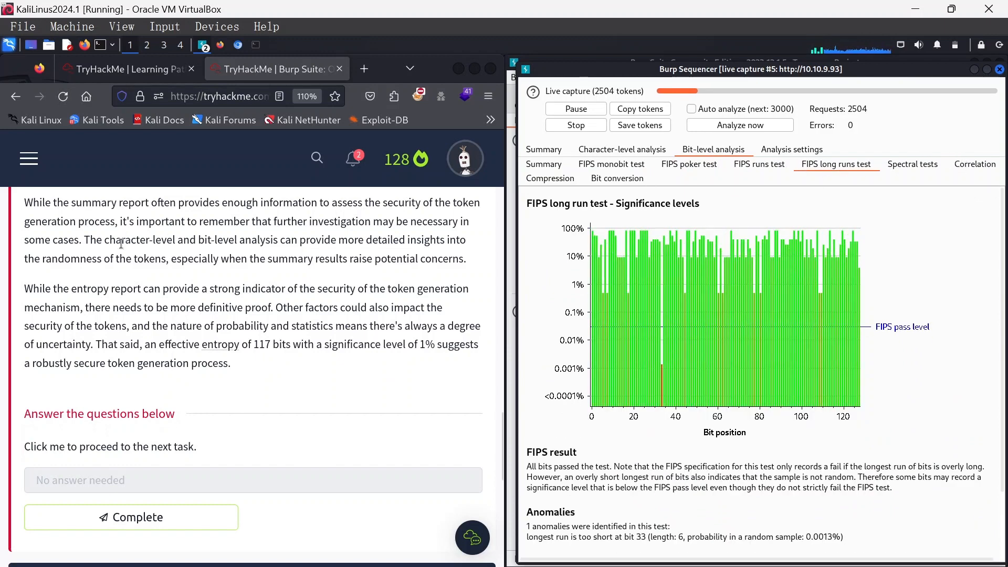
Mark Task 9's no-answer question as complete
{"action": "left_click", "coordinate": [183, 285]}
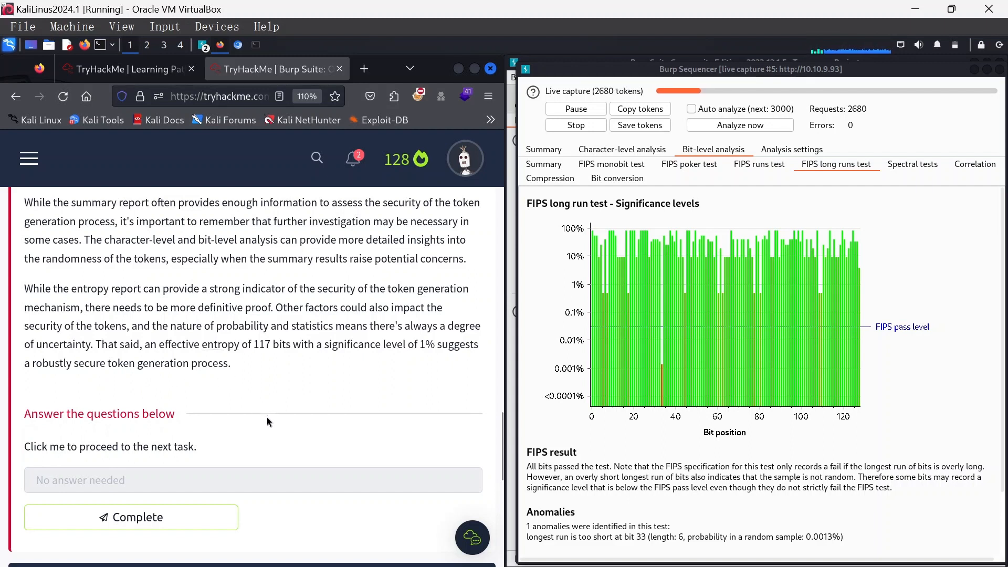
{"action": "scroll", "coordinate": [267, 417], "scroll_direction": "down", "scroll_amount": 3}
{"action": "left_click", "coordinate": [203, 422]}
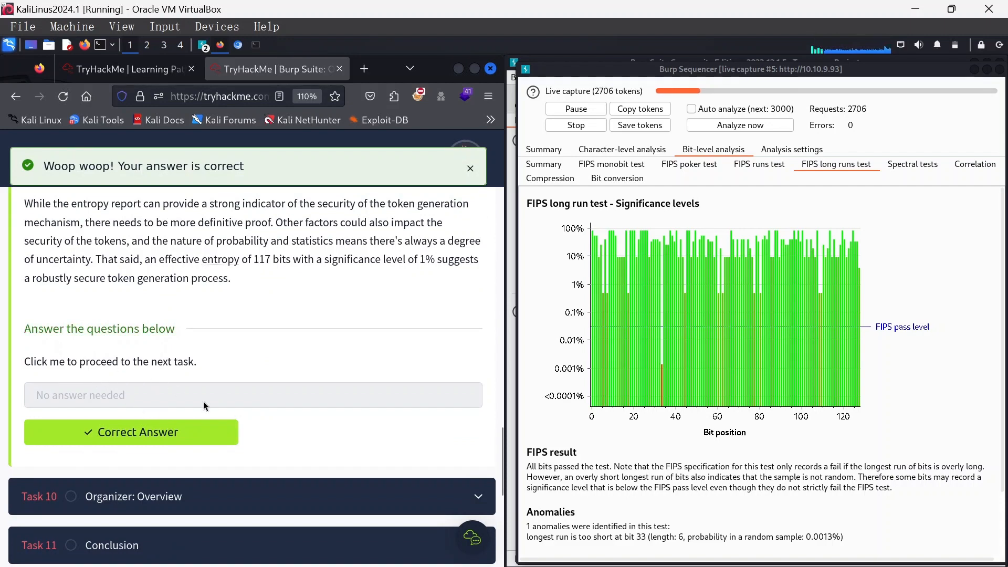
Open Task 10, Organizer: Overview, skim through its content and return to the beginning of its text
{"action": "scroll", "coordinate": [205, 402], "scroll_direction": "down", "scroll_amount": 5}
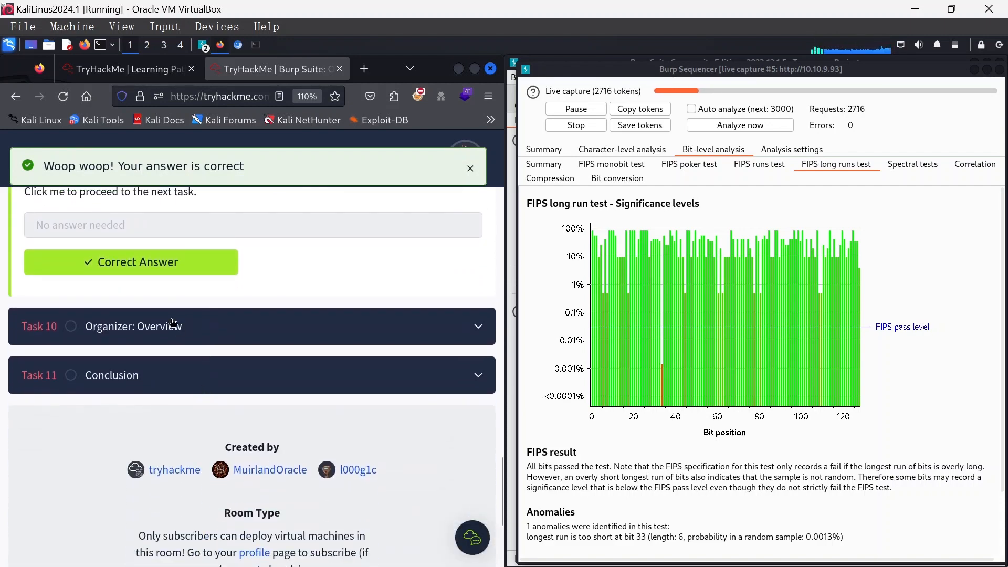
{"action": "left_click", "coordinate": [173, 323]}
{"action": "scroll", "coordinate": [282, 400], "scroll_direction": "down", "scroll_amount": 20}
{"action": "scroll", "coordinate": [285, 402], "scroll_direction": "up", "scroll_amount": 8}
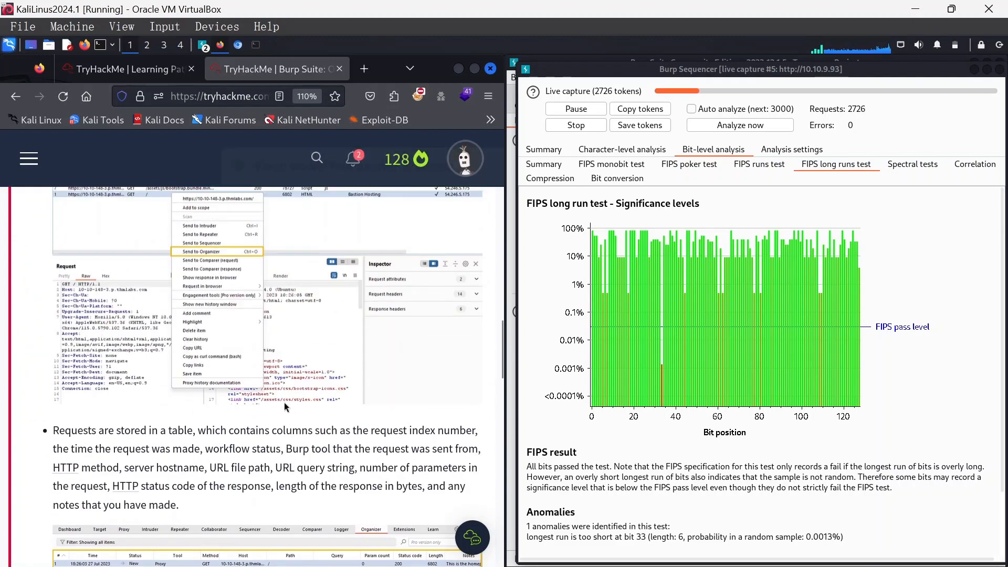
{"action": "scroll", "coordinate": [284, 402], "scroll_direction": "up", "scroll_amount": 10}
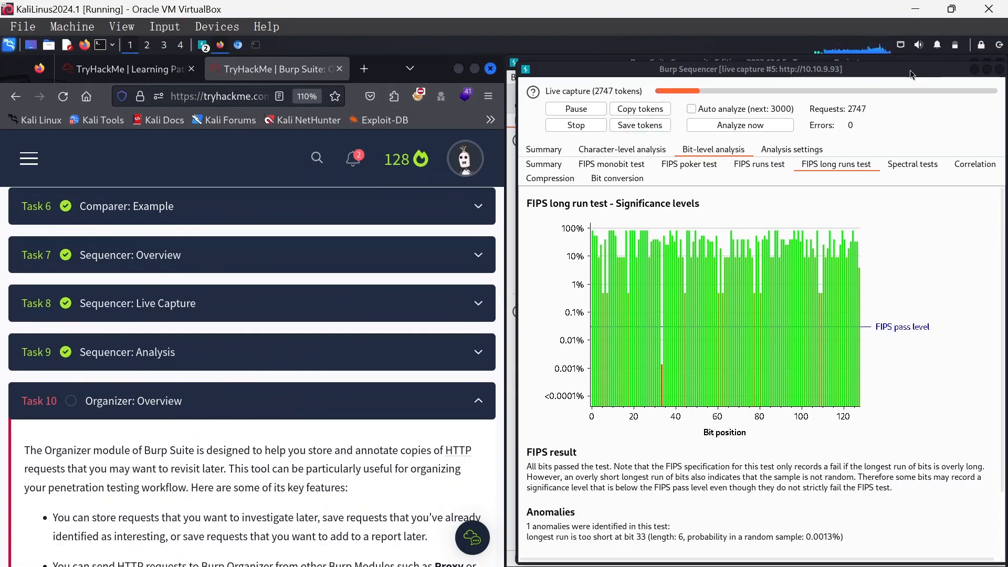
Close the Sequencer live capture window and open Sequencer's manual load view
{"action": "left_click", "coordinate": [999, 69]}
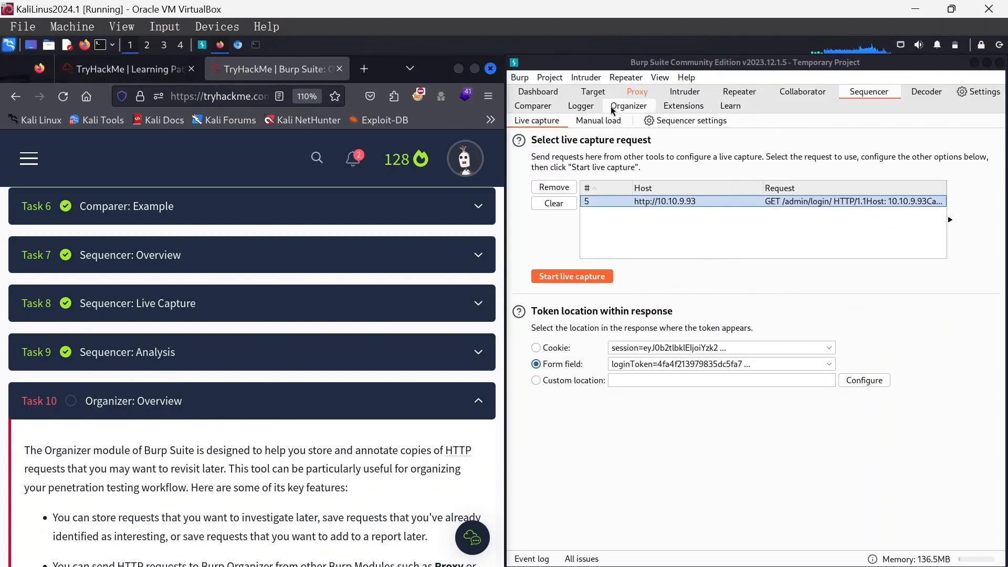
{"action": "left_click", "coordinate": [599, 120]}
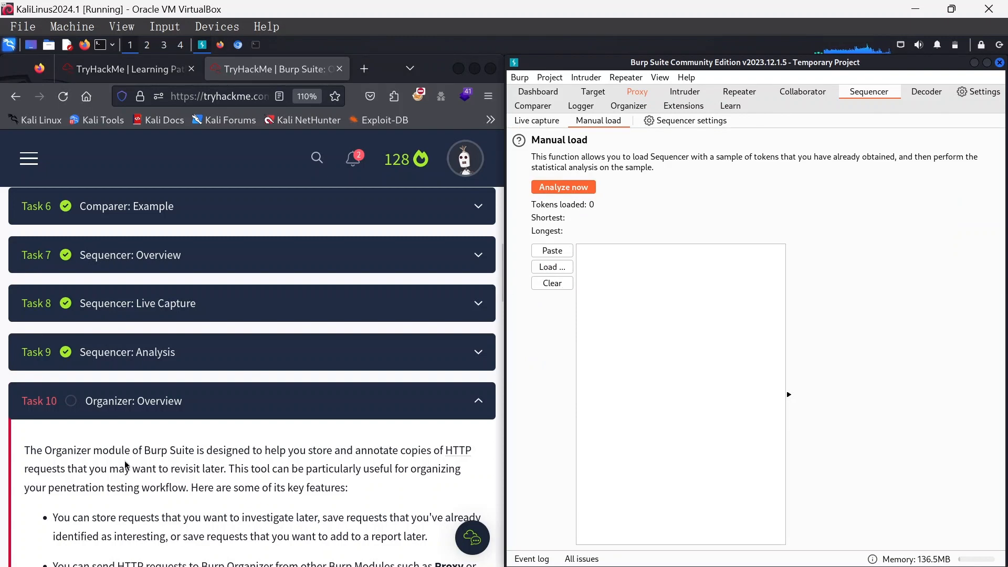
Read Task 10's introduction to Organizer's key features and open the Organizer module in Burp Suite
{"action": "left_click", "coordinate": [98, 436]}
{"action": "scroll", "coordinate": [98, 425], "scroll_direction": "down", "scroll_amount": 3}
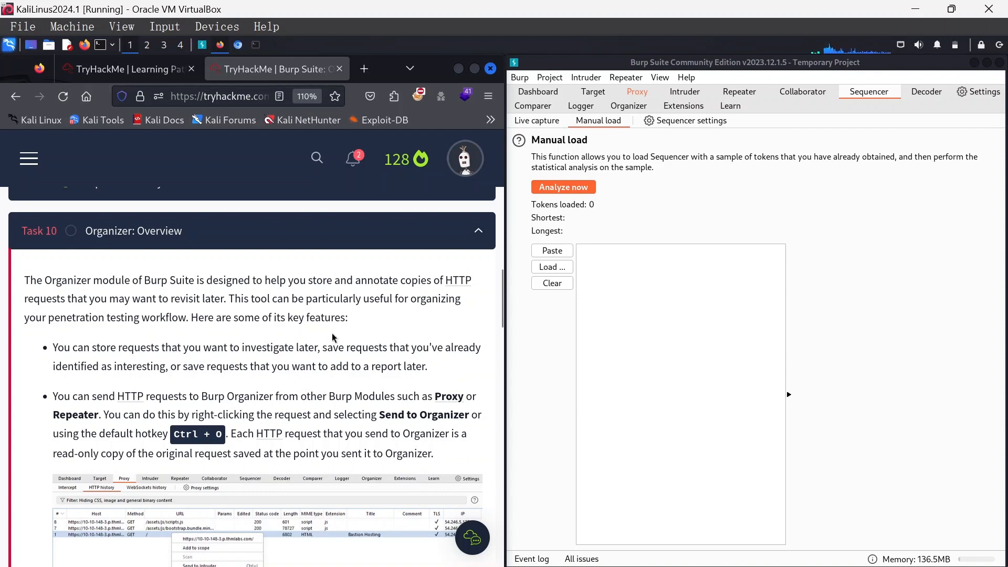
{"action": "scroll", "coordinate": [331, 332], "scroll_direction": "down", "scroll_amount": 2}
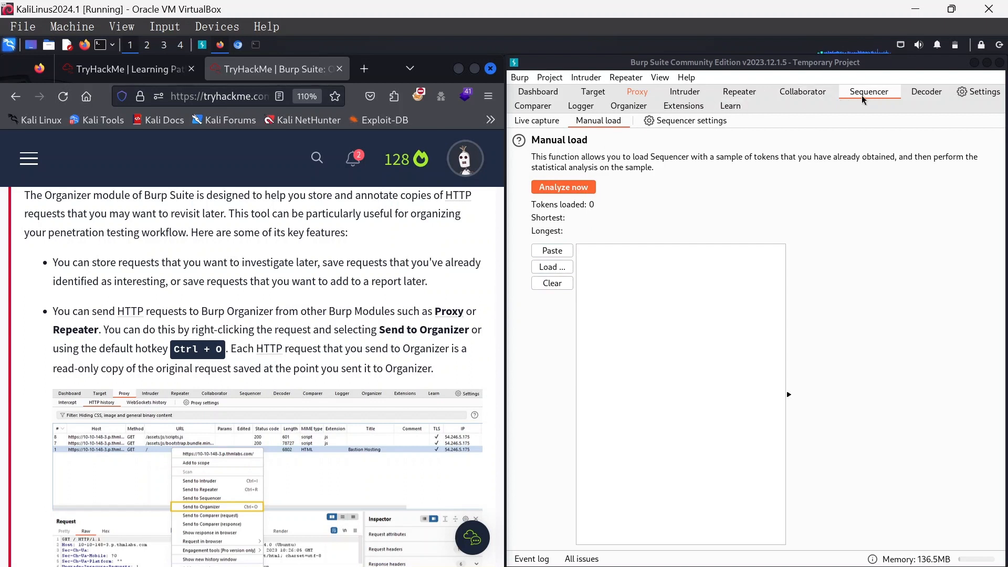
{"action": "left_click", "coordinate": [627, 108]}
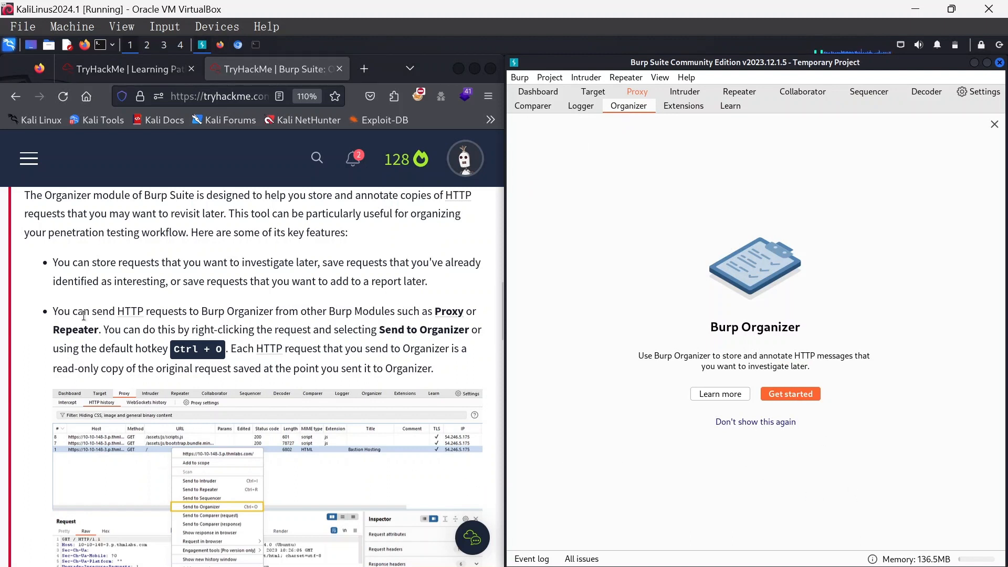
Read how requests reach Organizer, and send the intercepted GET /admin/login/ request from Proxy to Organizer
{"action": "left_click", "coordinate": [100, 331]}
{"action": "scroll", "coordinate": [99, 331], "scroll_direction": "down", "scroll_amount": 3}
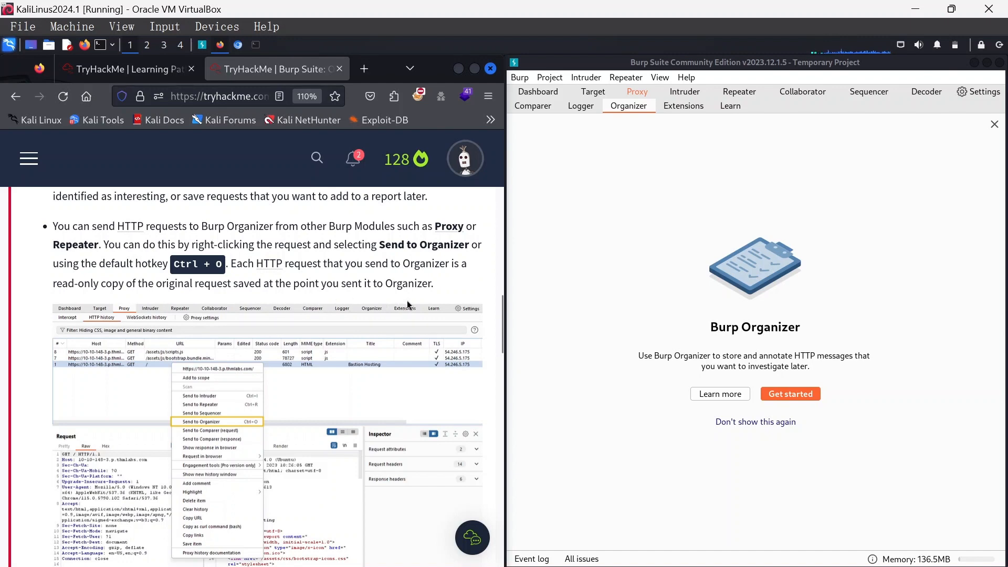
{"action": "left_click", "coordinate": [637, 91]}
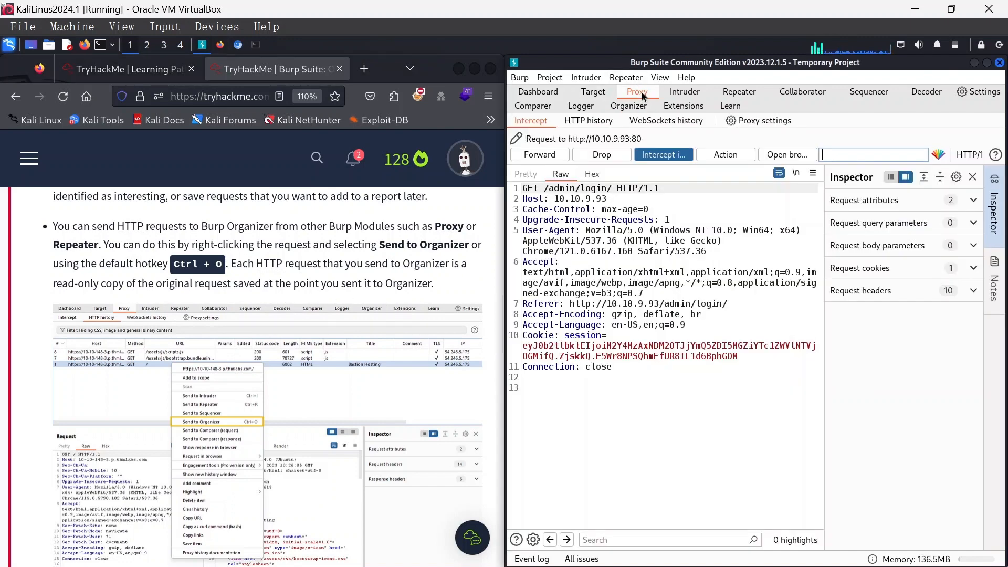
{"action": "right_click", "coordinate": [585, 241]}
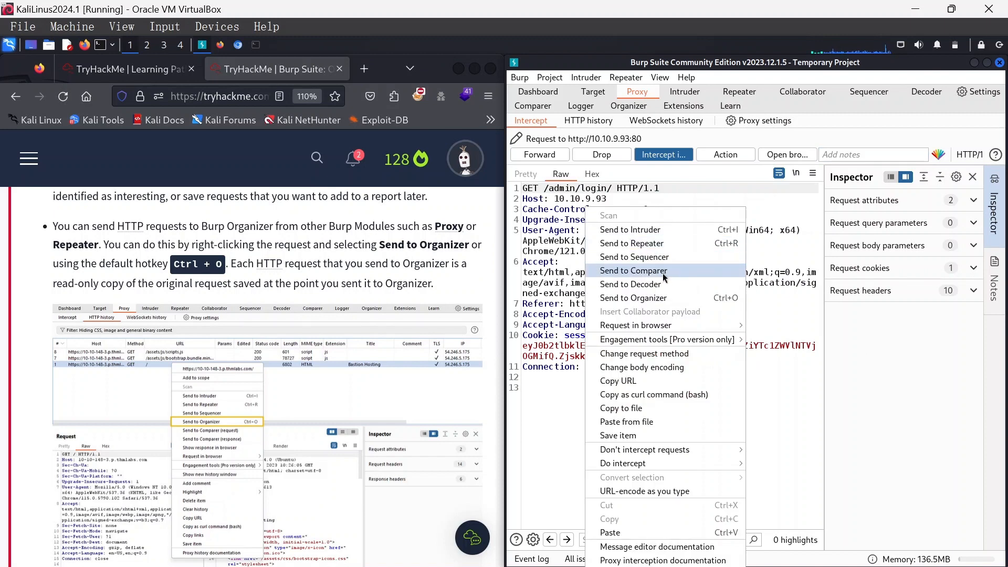
{"action": "left_click", "coordinate": [676, 298]}
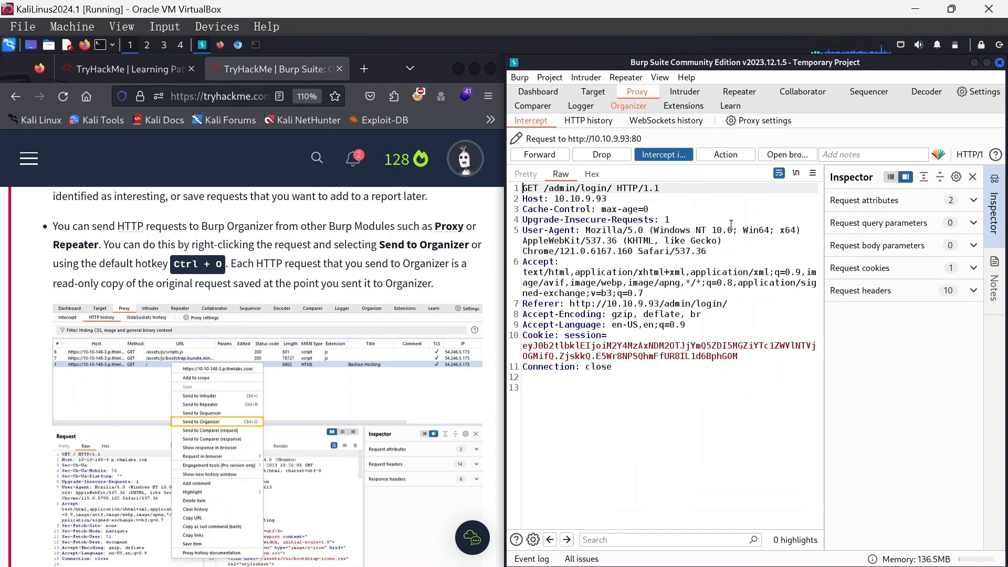
Open the saved /admin/login/ request in Organizer and view its available workflow status options without changing the status
{"action": "left_click", "coordinate": [627, 107]}
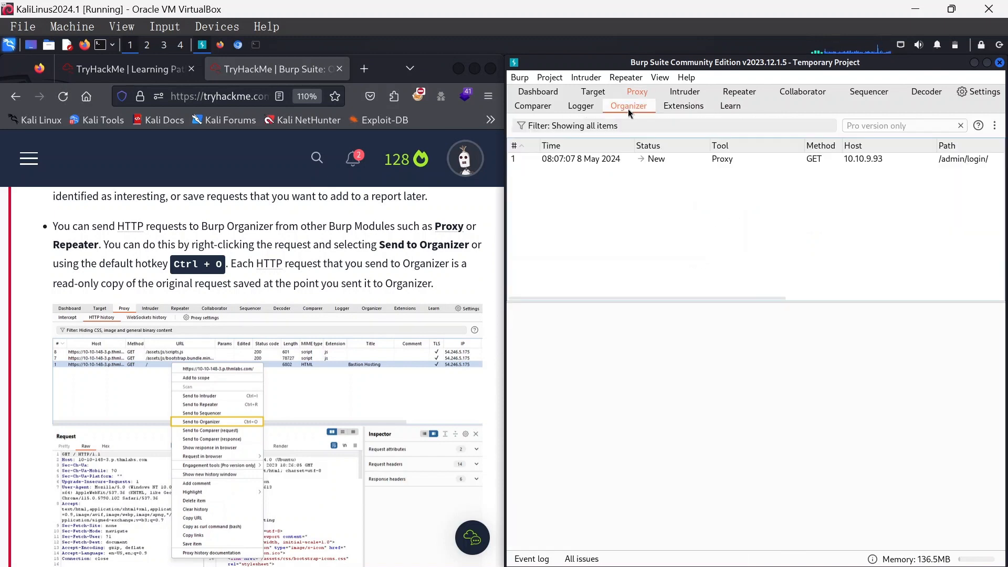
{"action": "left_click", "coordinate": [659, 163]}
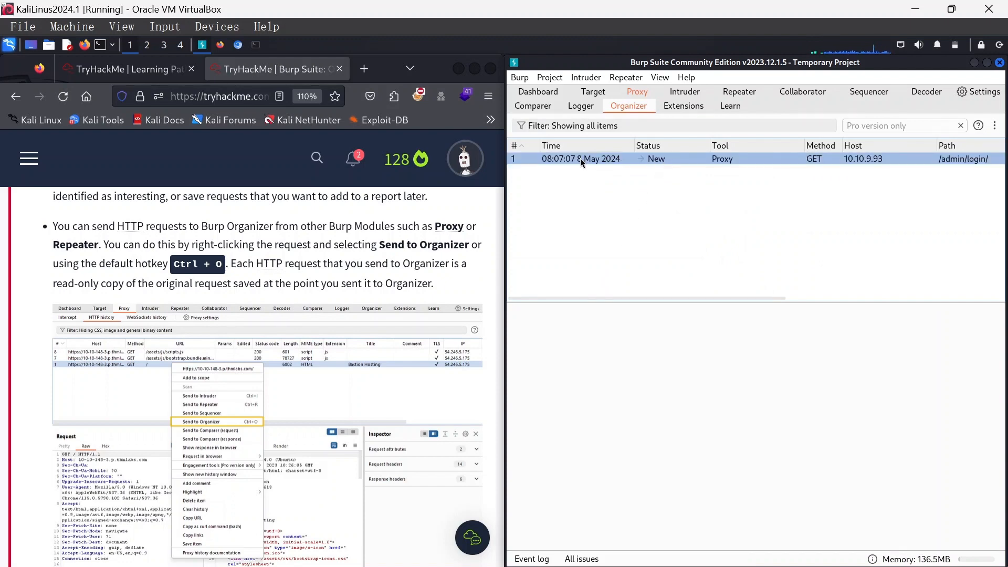
{"action": "left_click", "coordinate": [663, 161]}
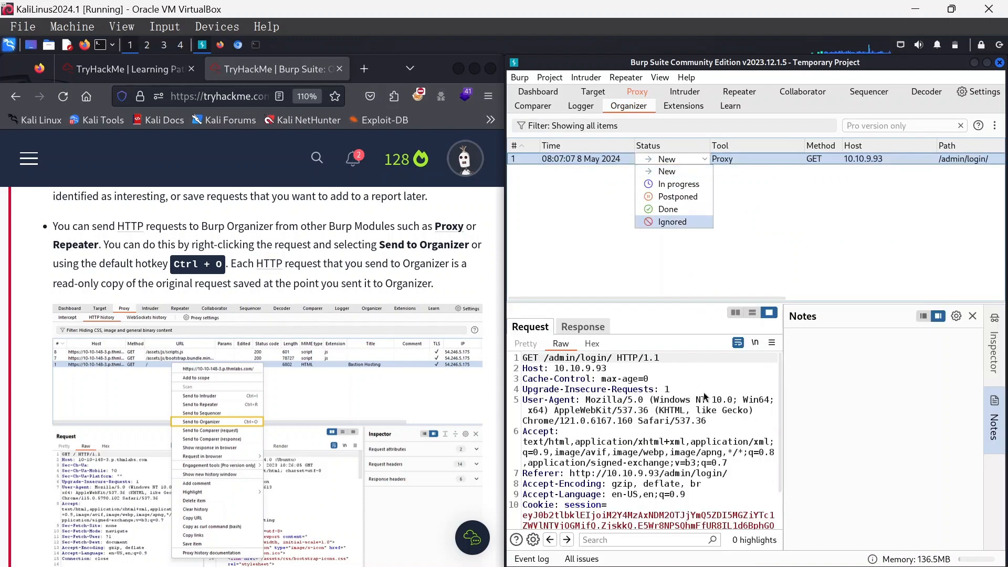
{"action": "left_click", "coordinate": [818, 234]}
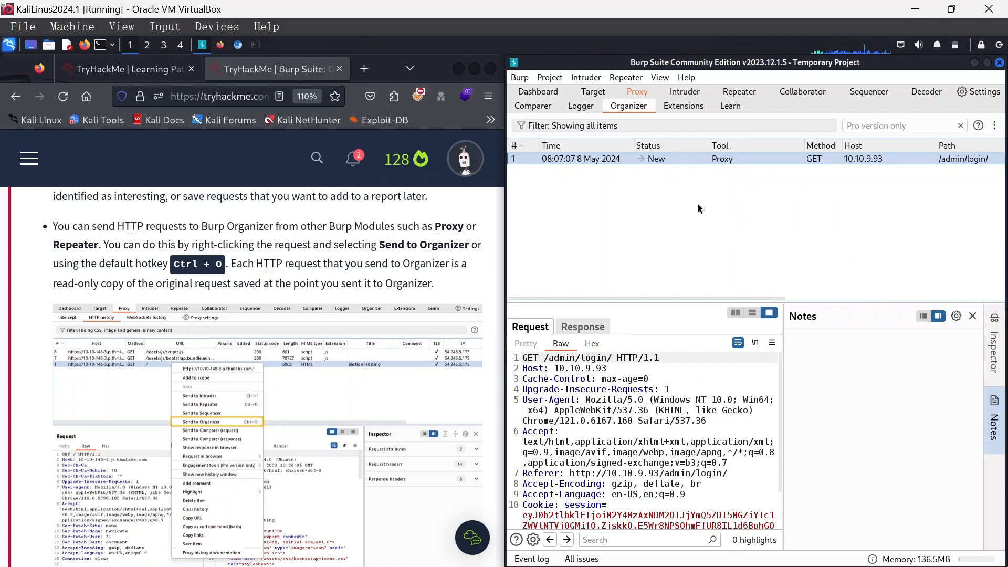
Read how Organizer stores requests in a table and compare the described columns with those in Burp Suite's Organizer table
{"action": "left_click", "coordinate": [150, 330]}
{"action": "scroll", "coordinate": [152, 329], "scroll_direction": "down", "scroll_amount": 3}
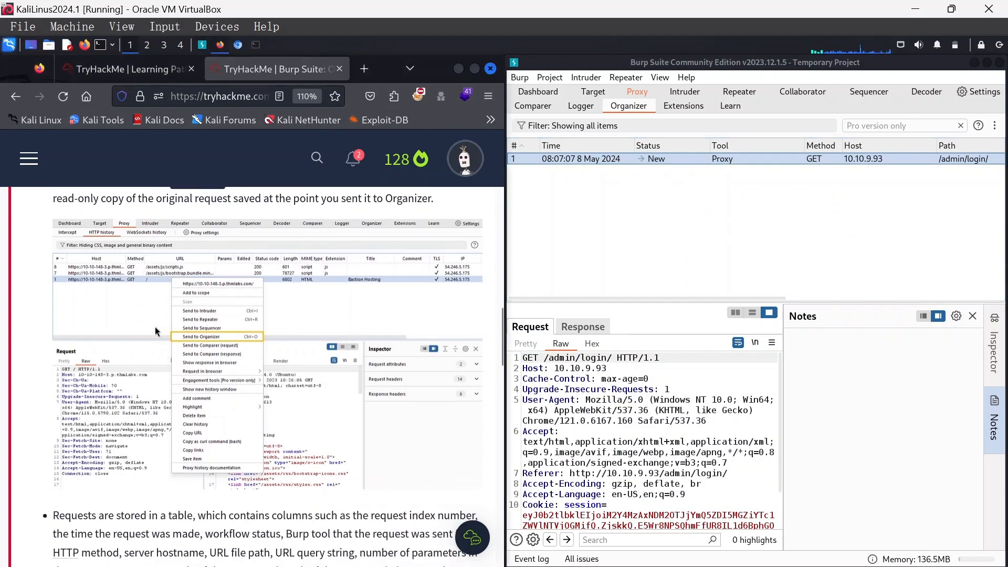
{"action": "scroll", "coordinate": [156, 326], "scroll_direction": "down", "scroll_amount": 6}
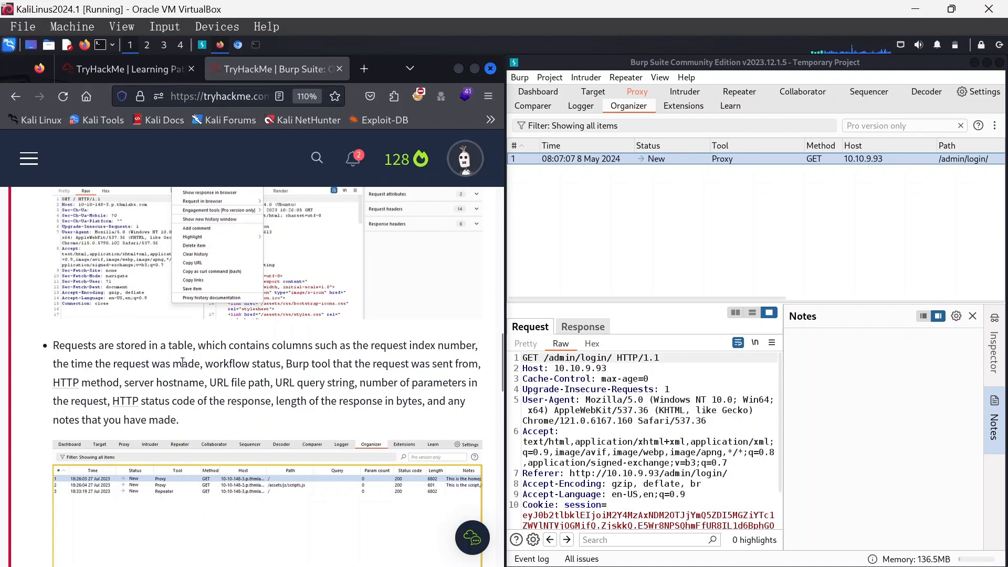
{"action": "scroll", "coordinate": [189, 362], "scroll_direction": "down", "scroll_amount": 1}
{"action": "scroll", "coordinate": [309, 347], "scroll_direction": "down", "scroll_amount": 2}
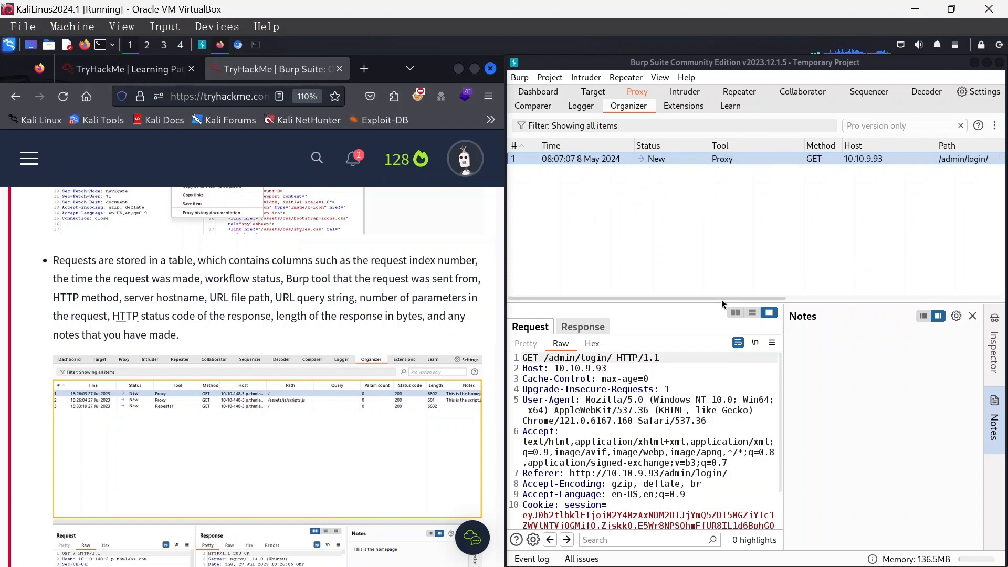
{"action": "left_click_drag", "start_coordinate": [721, 299], "coordinate": [525, 299]}
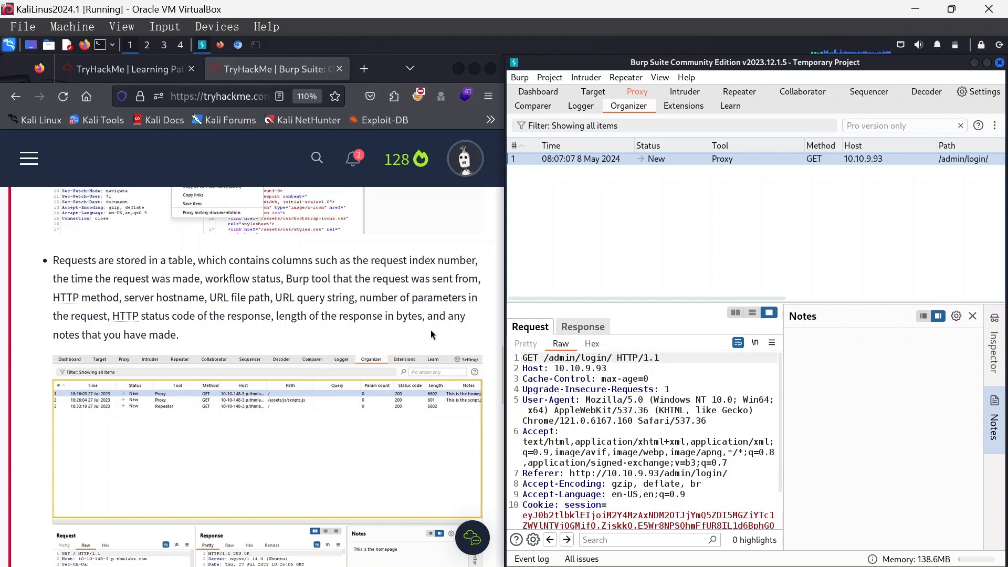
Read the instructions for viewing and searching Organizer items, and check the response view of the saved /admin/login/ request
{"action": "left_click", "coordinate": [158, 404]}
{"action": "scroll", "coordinate": [158, 404], "scroll_direction": "down", "scroll_amount": 3}
{"action": "scroll", "coordinate": [173, 405], "scroll_direction": "down", "scroll_amount": 3}
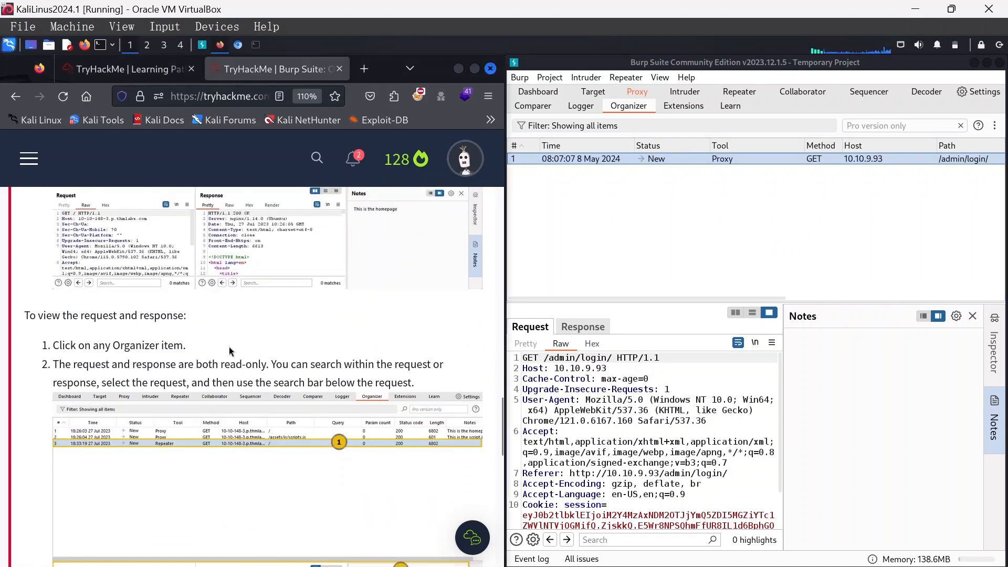
{"action": "left_click", "coordinate": [583, 327]}
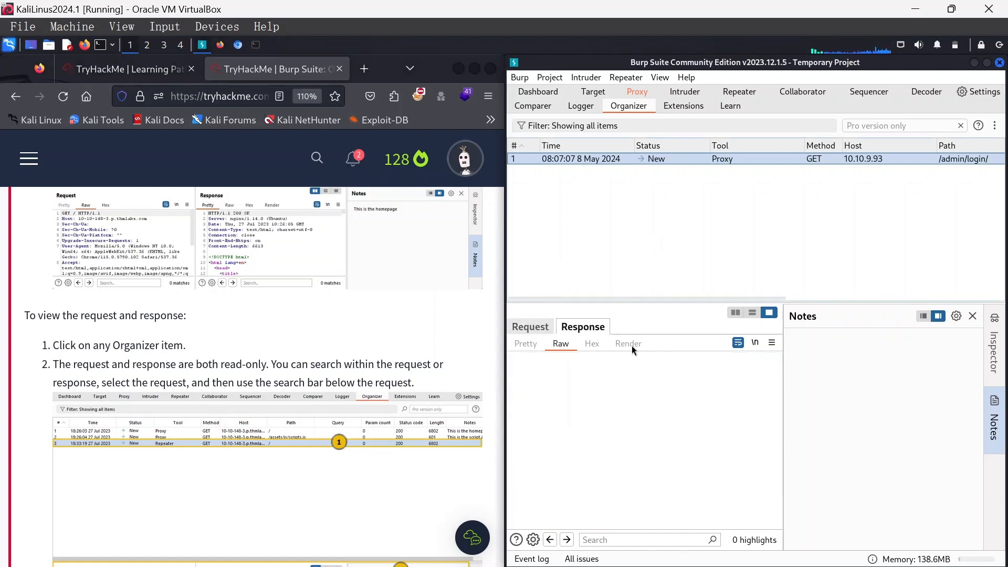
{"action": "left_click", "coordinate": [60, 333]}
{"action": "scroll", "coordinate": [60, 332], "scroll_direction": "down", "scroll_amount": 2}
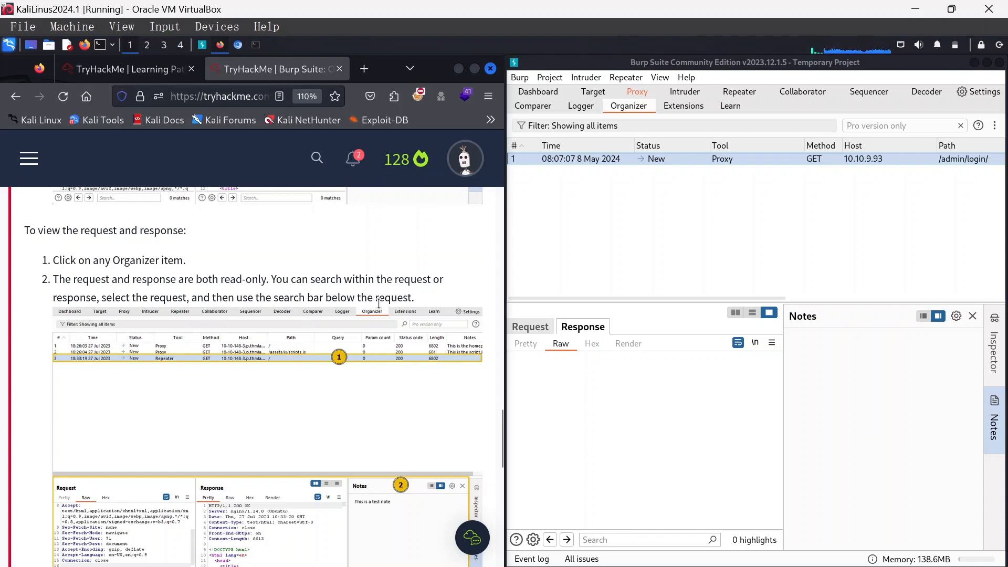
Return to the saved request's contents and search within them for "app"
{"action": "left_click", "coordinate": [541, 326]}
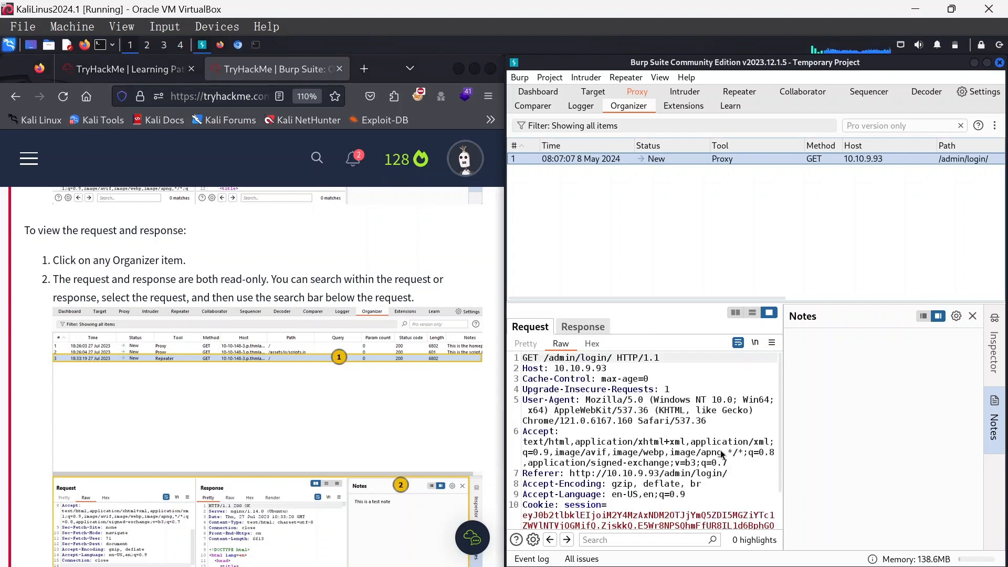
{"action": "left_click", "coordinate": [649, 536]}
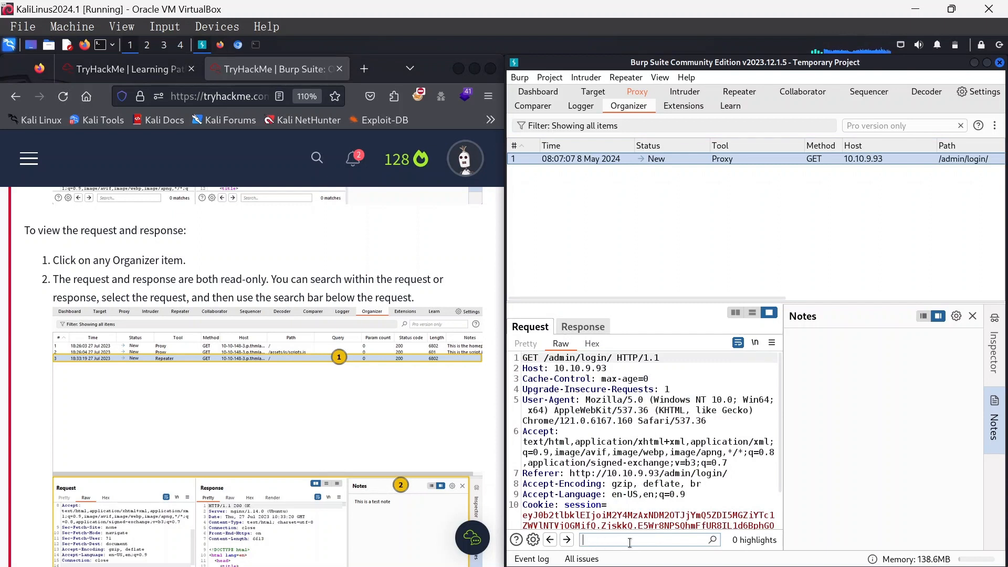
{"action": "type", "text": "app"}
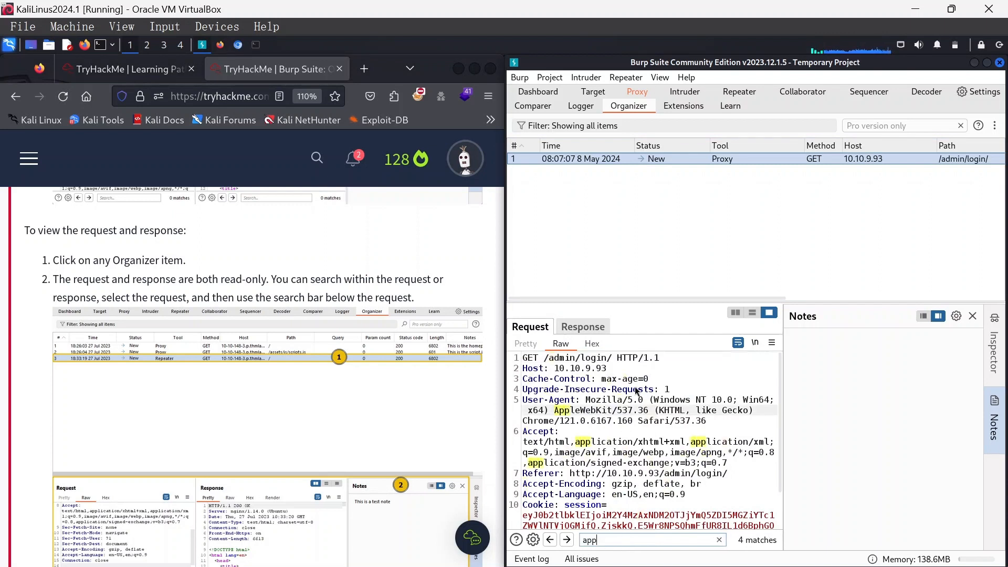
Answer Task 10's question on whether saved requests are read-only with "yea" and submit it
{"action": "scroll", "coordinate": [234, 387], "scroll_direction": "down", "scroll_amount": 3}
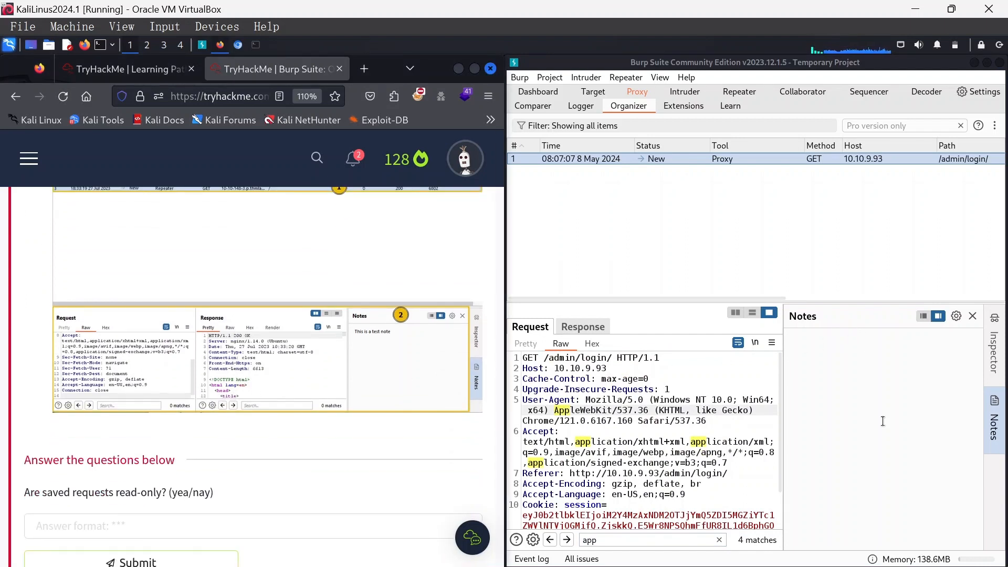
{"action": "scroll", "coordinate": [127, 484], "scroll_direction": "down", "scroll_amount": 1}
{"action": "scroll", "coordinate": [128, 483], "scroll_direction": "down", "scroll_amount": 1}
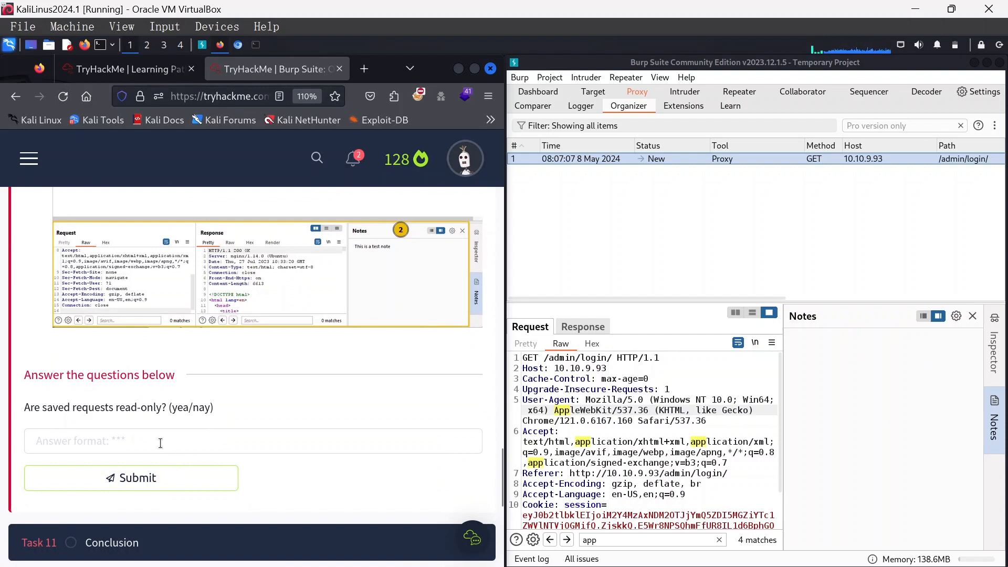
{"action": "left_click", "coordinate": [112, 447]}
{"action": "type", "text": "y"}
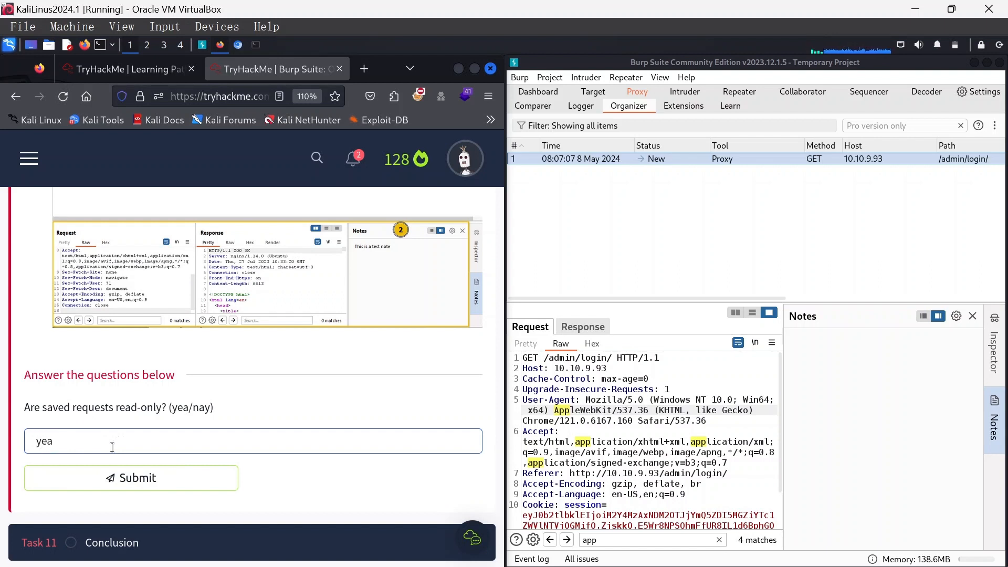
{"action": "type", "text": "ea"}
{"action": "key", "text": "Return"}
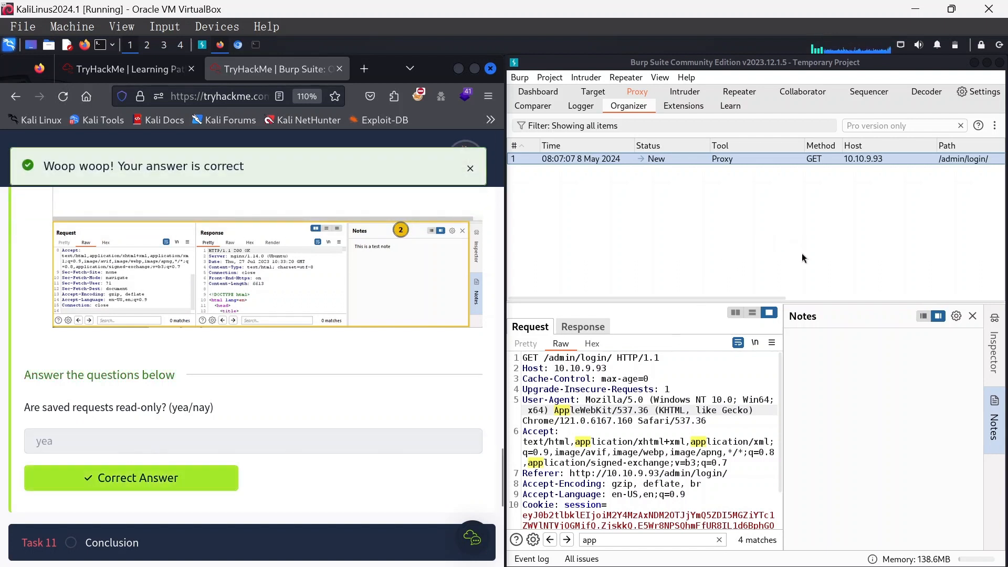
Look across the Organizer table's columns, then open Task 11, Conclusion, and read its summary of the modules
{"action": "left_click_drag", "start_coordinate": [765, 298], "coordinate": [787, 313]}
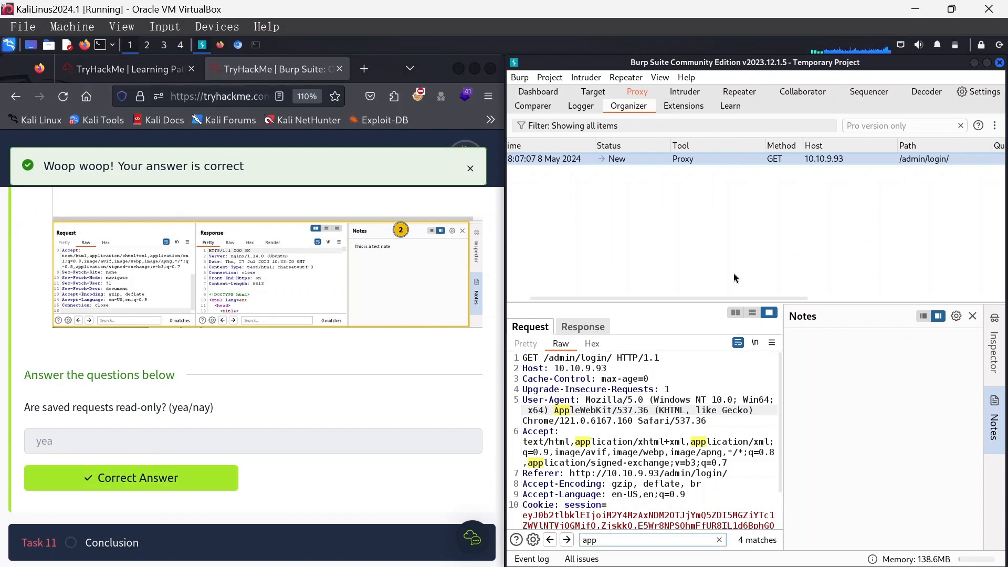
{"action": "scroll", "coordinate": [733, 277], "scroll_direction": "left", "scroll_amount": 3}
{"action": "left_click", "coordinate": [187, 500]}
{"action": "scroll", "coordinate": [188, 499], "scroll_direction": "down", "scroll_amount": 5}
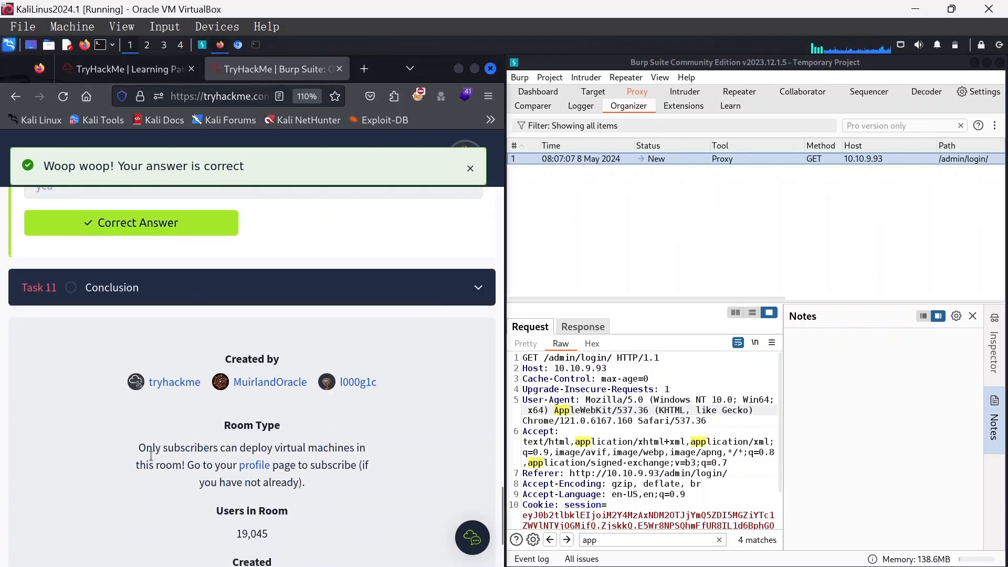
{"action": "left_click", "coordinate": [117, 297]}
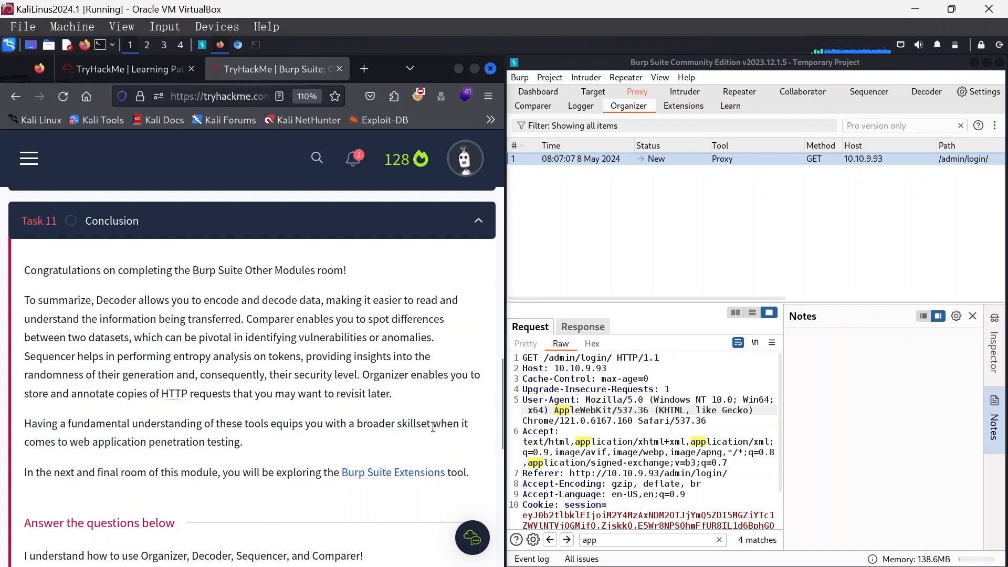
{"action": "scroll", "coordinate": [219, 442], "scroll_direction": "down", "scroll_amount": 3}
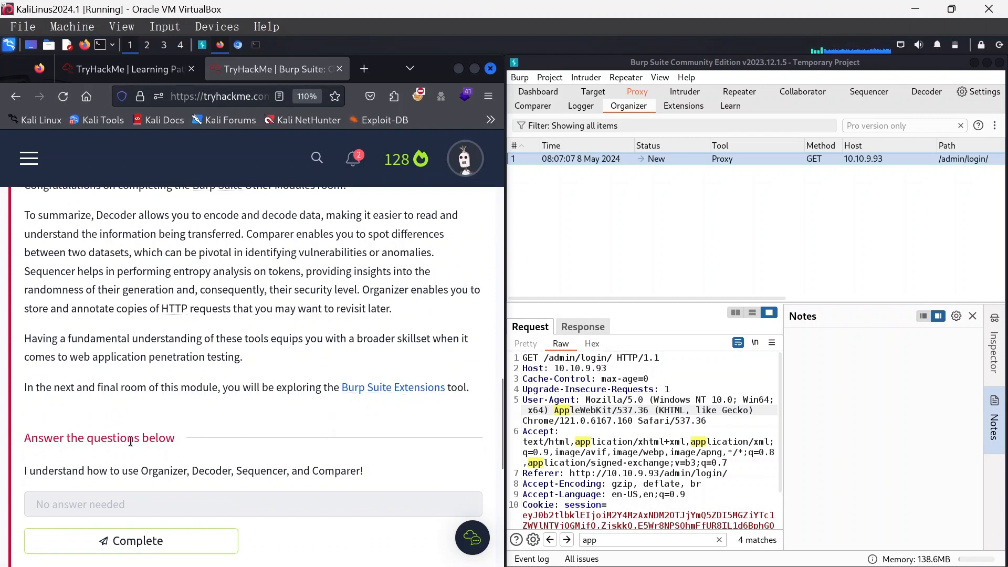
Mark Task 11's question about understanding Organizer, Decoder, Sequencer and Comparer as complete, and look through the room completion dialog
{"action": "scroll", "coordinate": [130, 440], "scroll_direction": "down", "scroll_amount": 3}
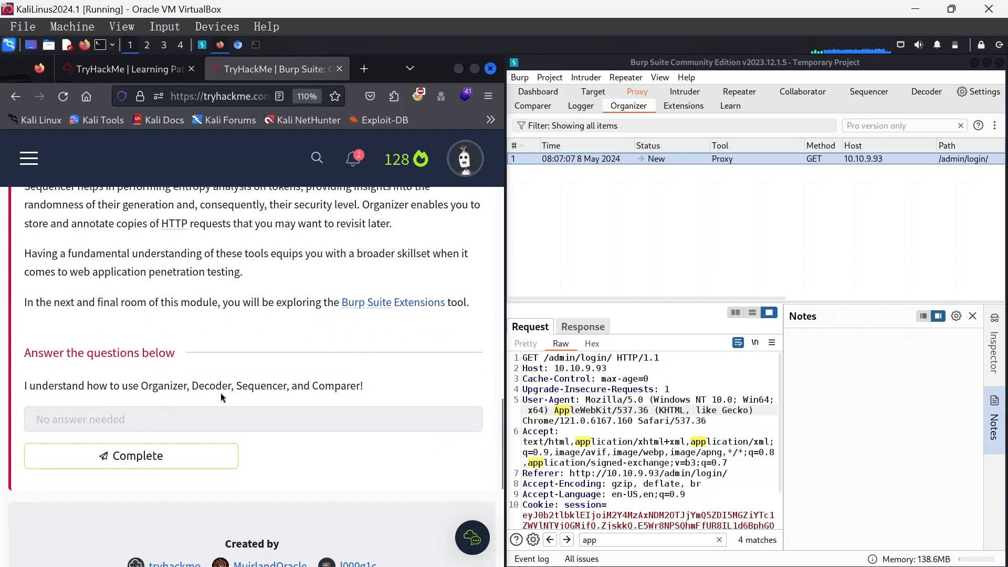
{"action": "left_click", "coordinate": [143, 462]}
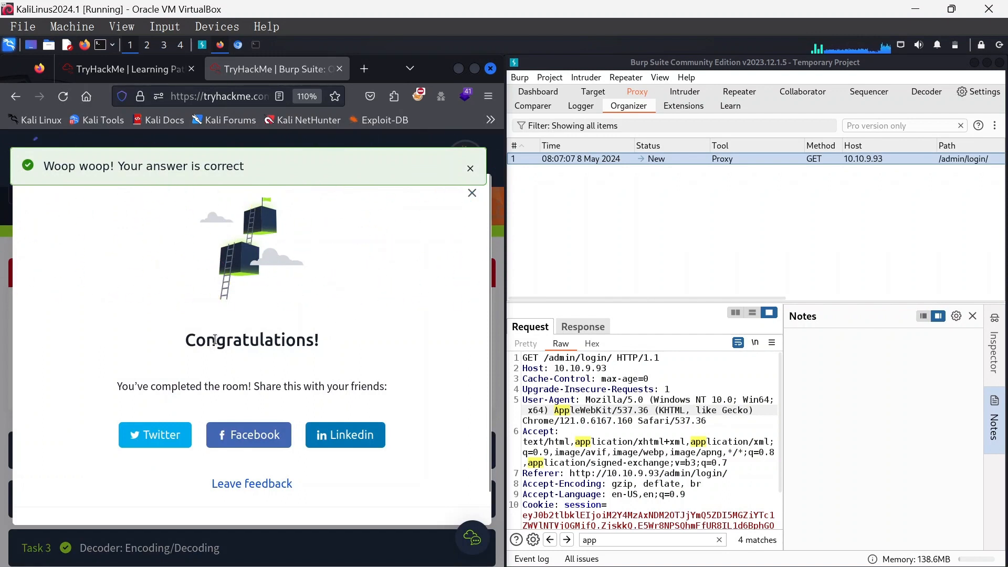
{"action": "scroll", "coordinate": [374, 342], "scroll_direction": "down", "scroll_amount": 2}
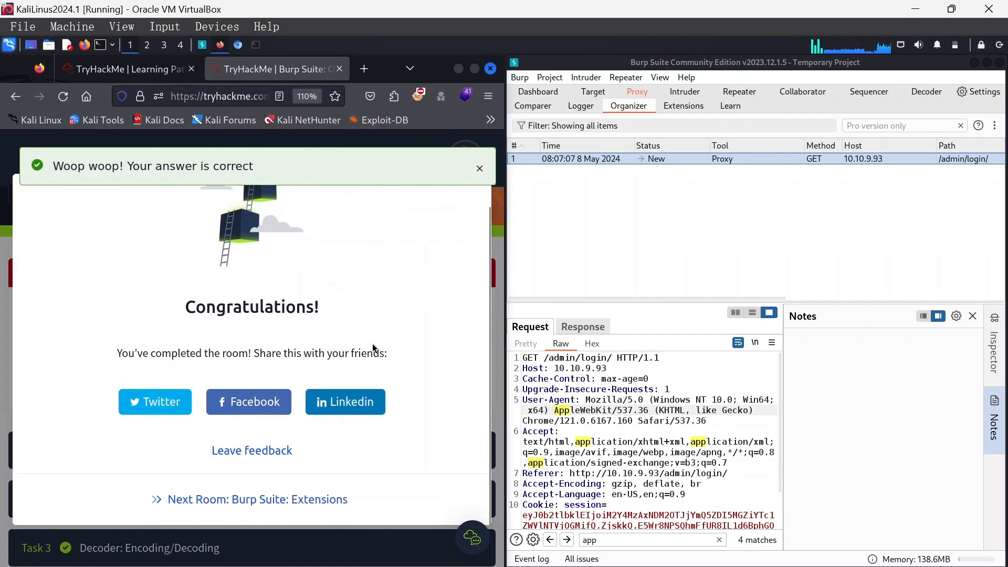
{"action": "scroll", "coordinate": [470, 340], "scroll_direction": "up", "scroll_amount": 2}
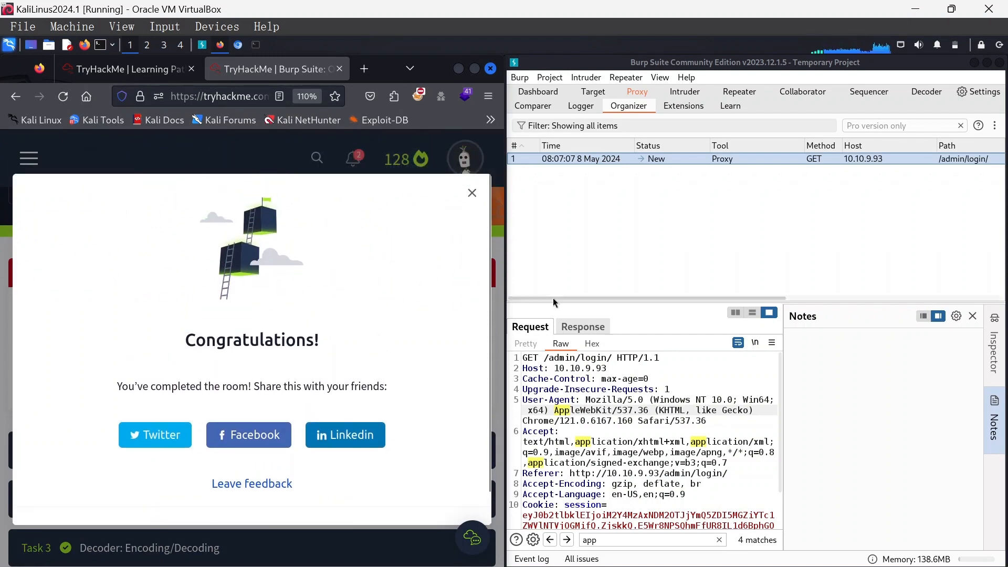